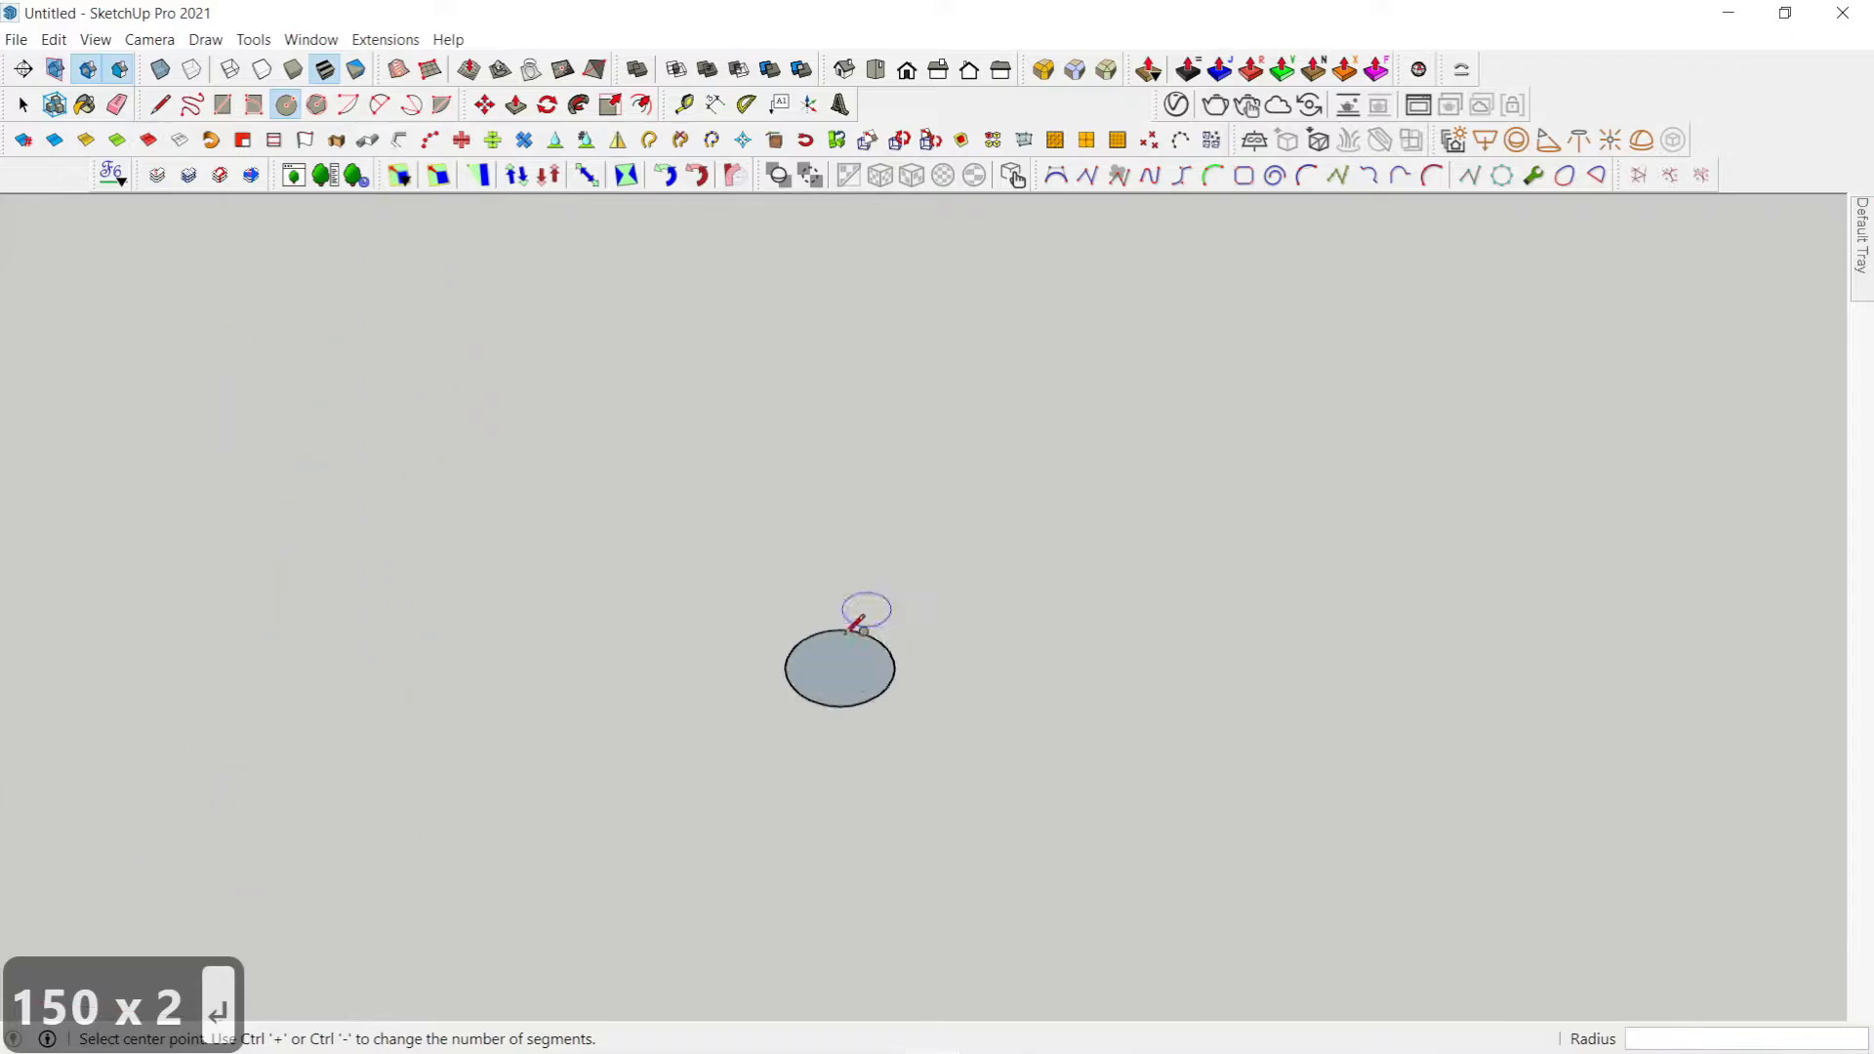
# Step: Offset the circle's edge outward by 1500 mm to form a ring
pyautogui.click(586, 105)
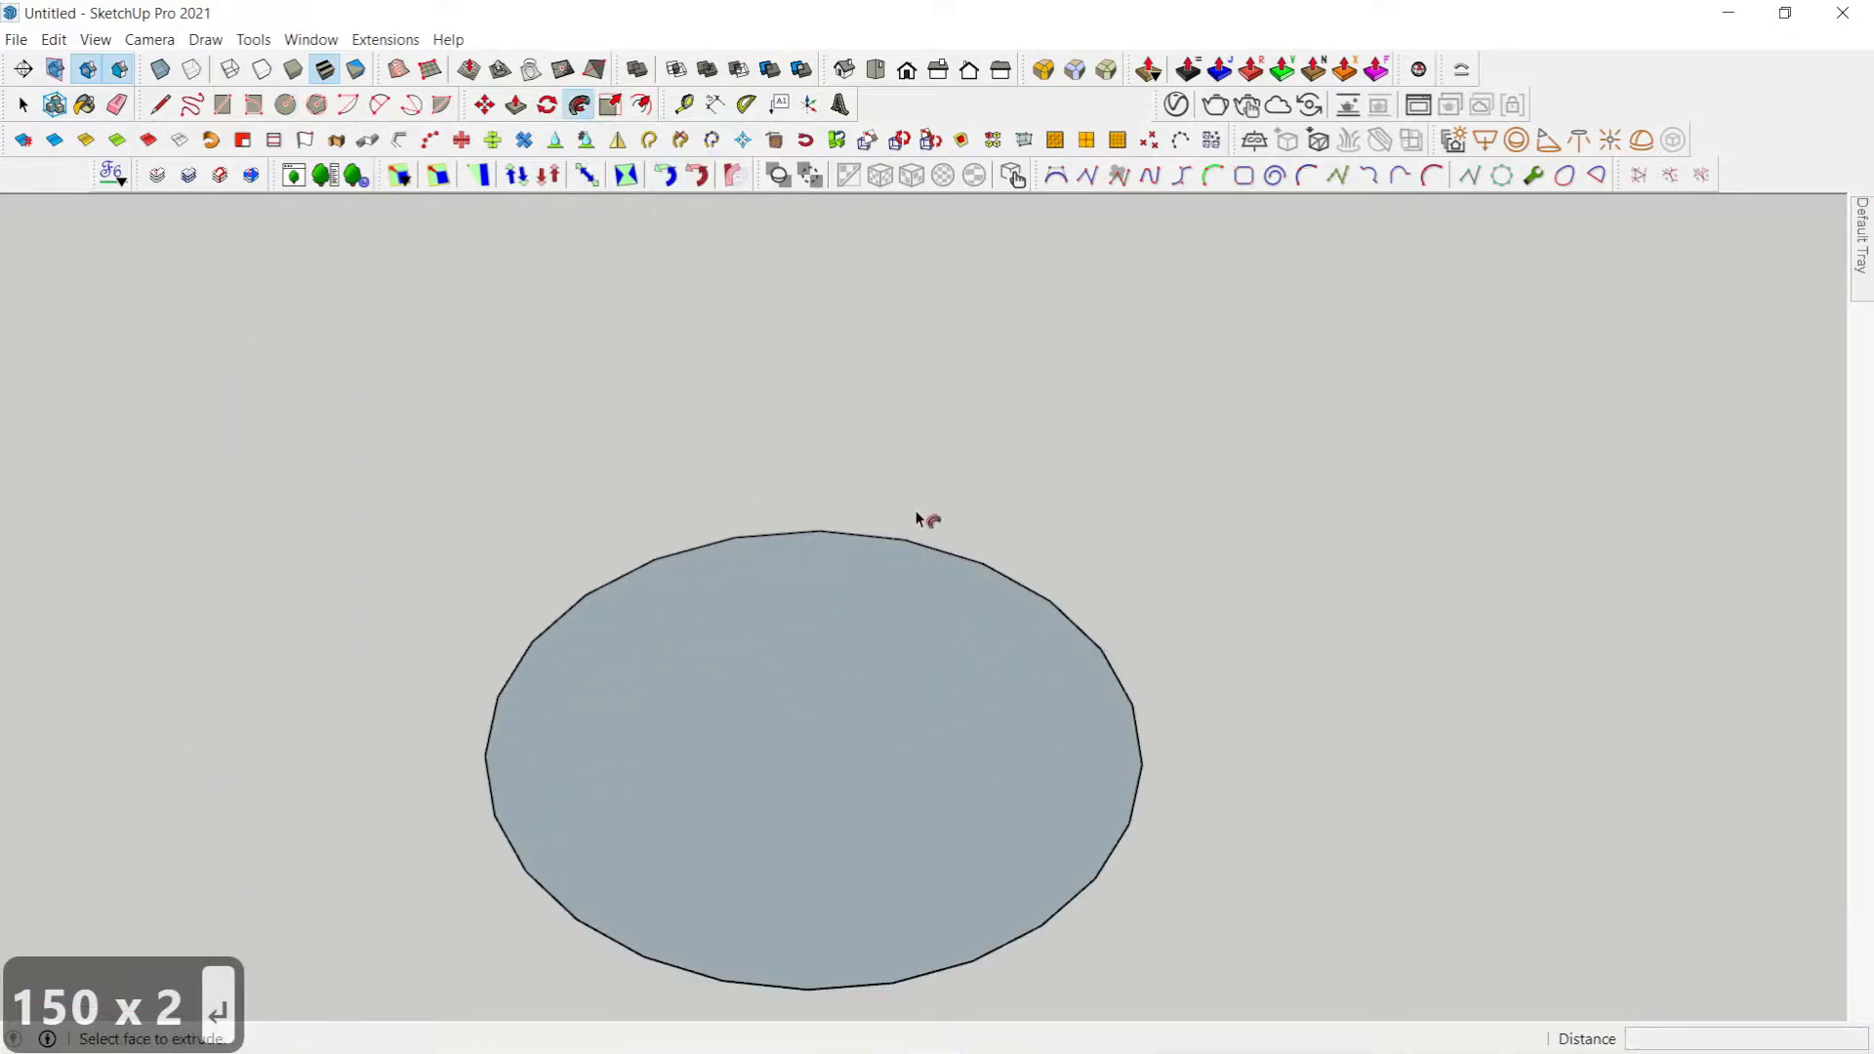
pyautogui.scroll(-3, 991, 470)
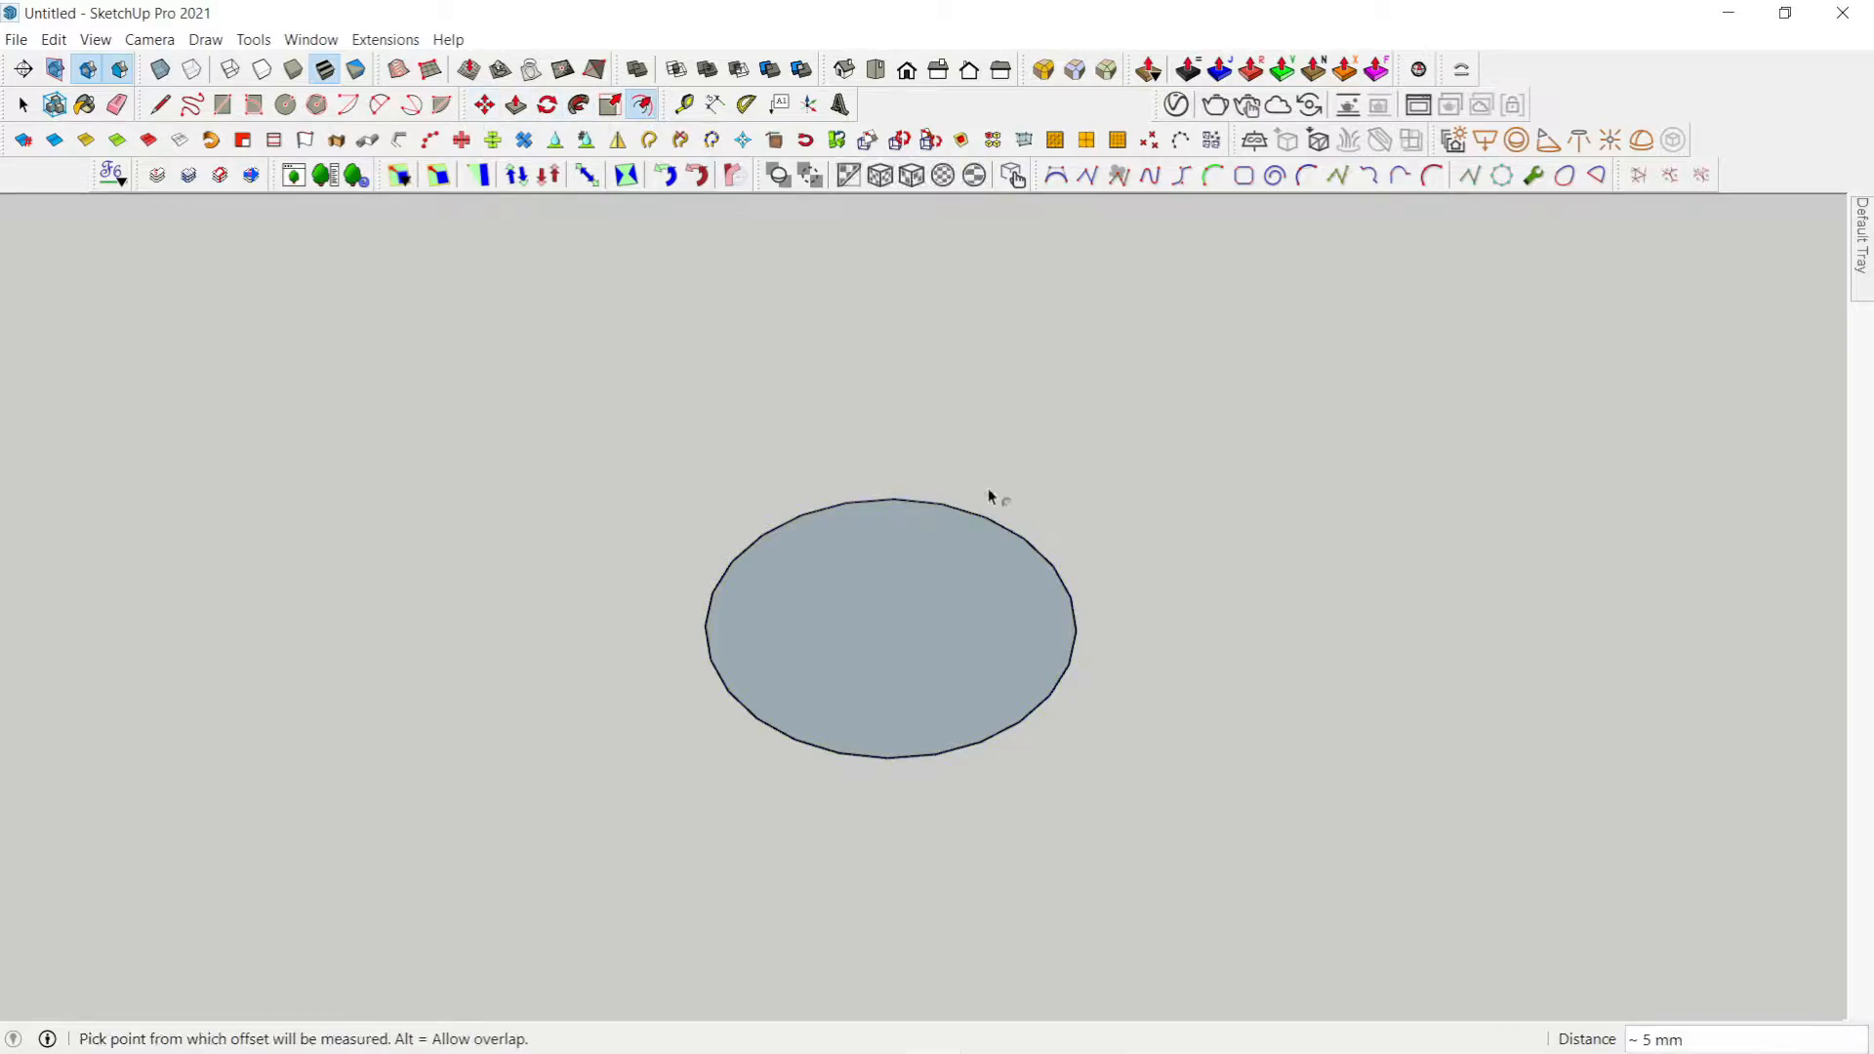
pyautogui.click(968, 512)
pyautogui.write('15')
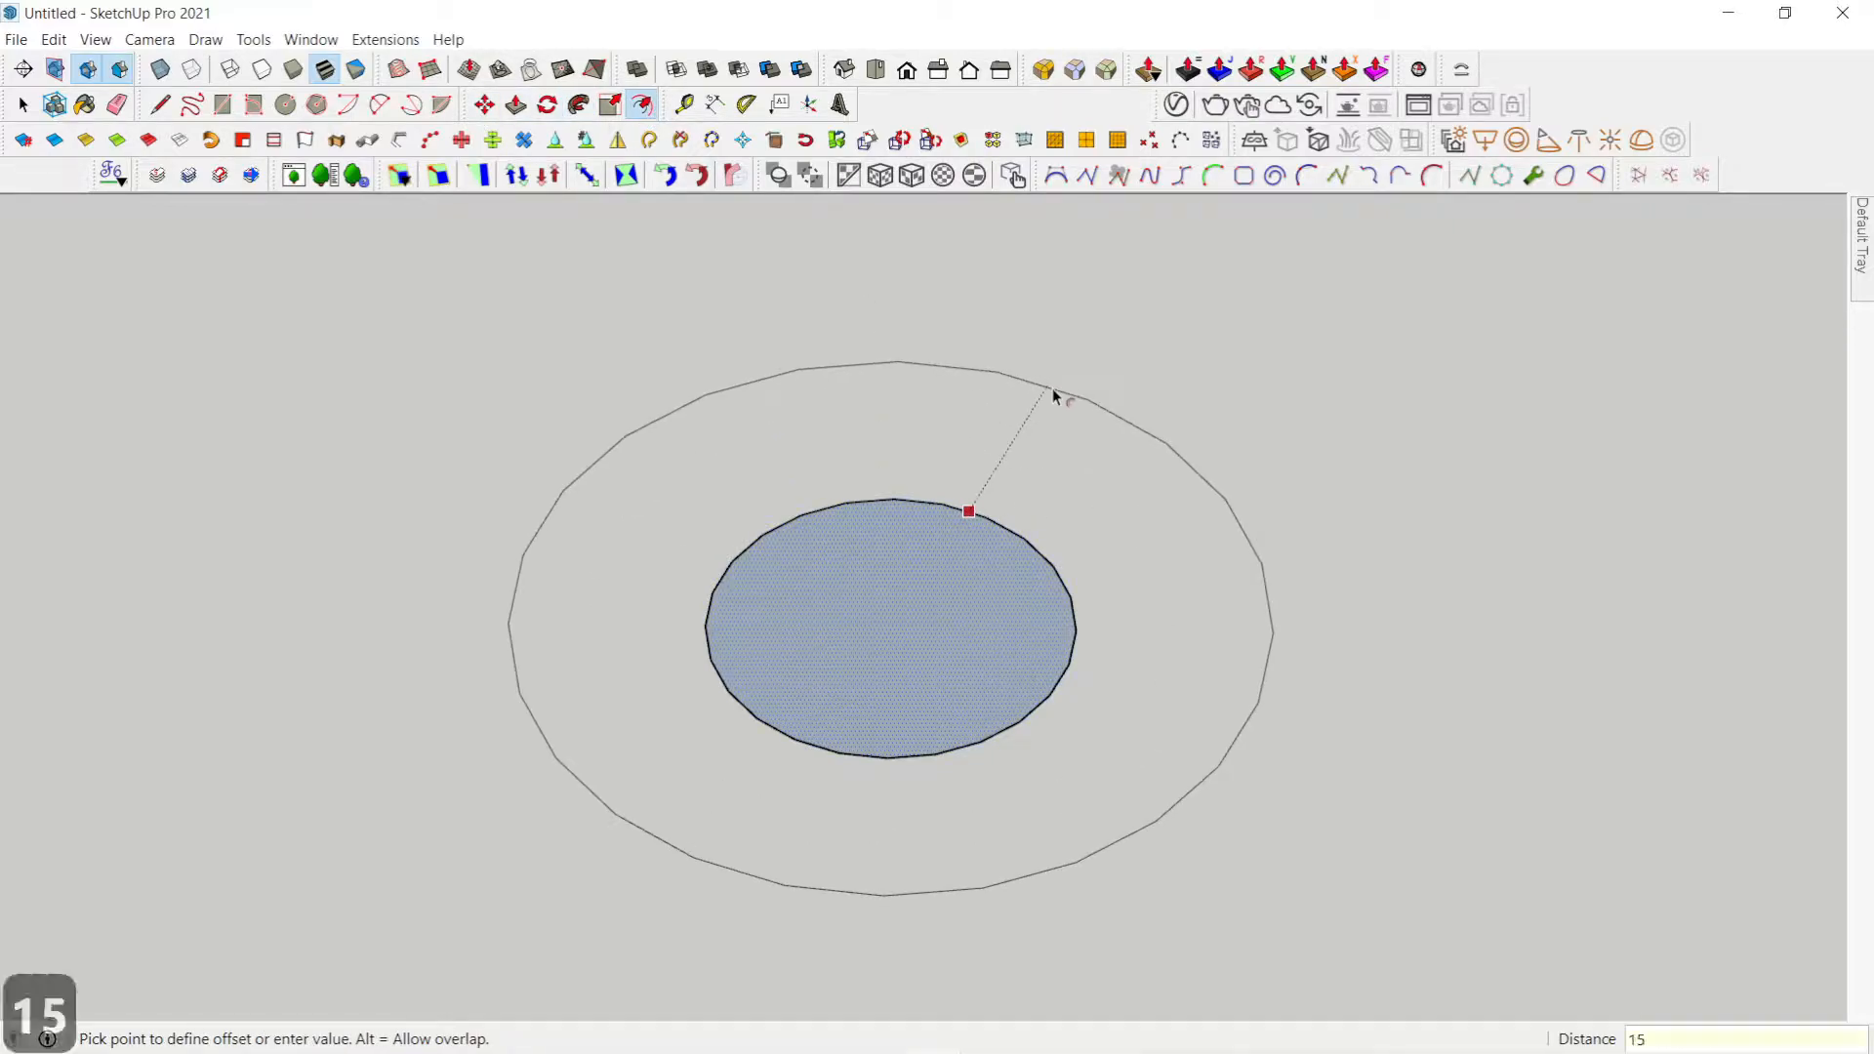
pyautogui.write('00')
pyautogui.press('Return')
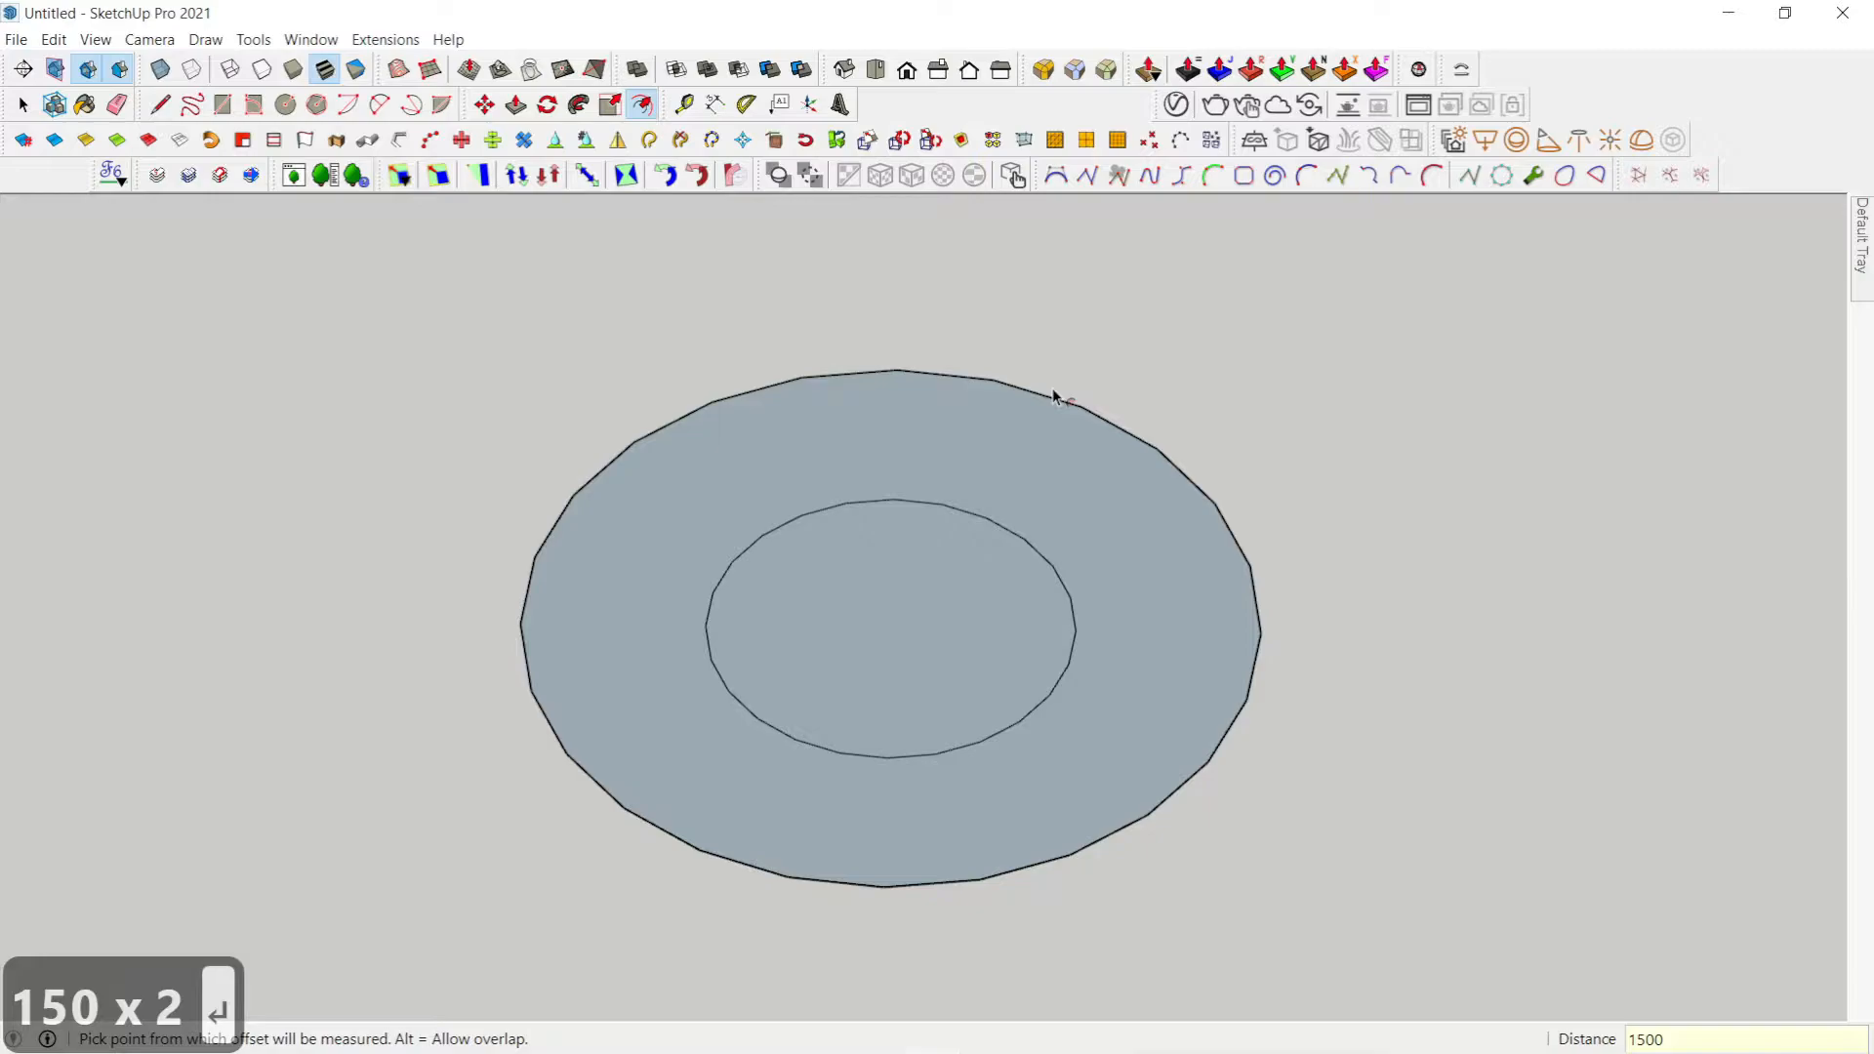
pyautogui.write('120')
pyautogui.press('Return')
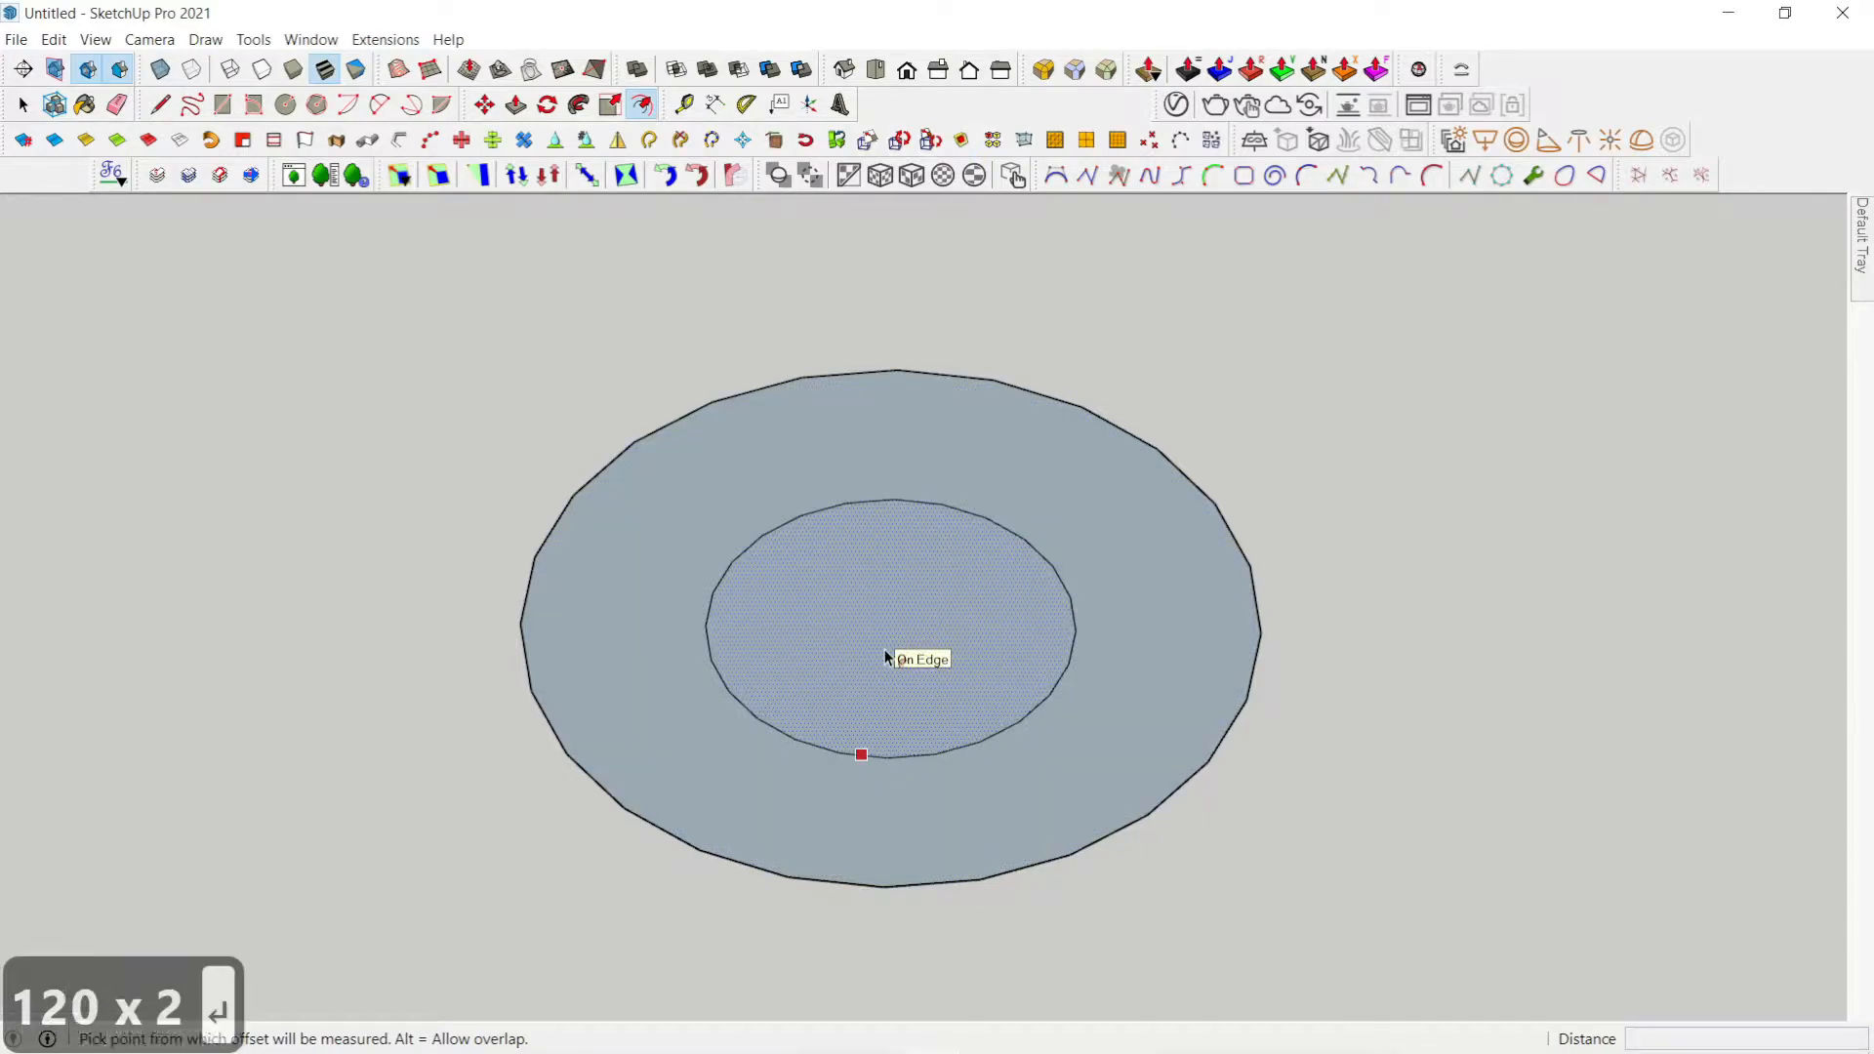
# Step: Delete the face inside the inner circle
pyautogui.press('space')
pyautogui.moveTo(874, 659); pyautogui.dragTo(921, 603, button='middle')
pyautogui.press('Delete')
# Step: In top view, draw two lines from the ends of one inner circle segment to the matching outer vertices, forming a wedge
pyautogui.press('a')
pyautogui.scroll(3, 769, 605)
pyautogui.press('l')
pyautogui.click(767, 570)
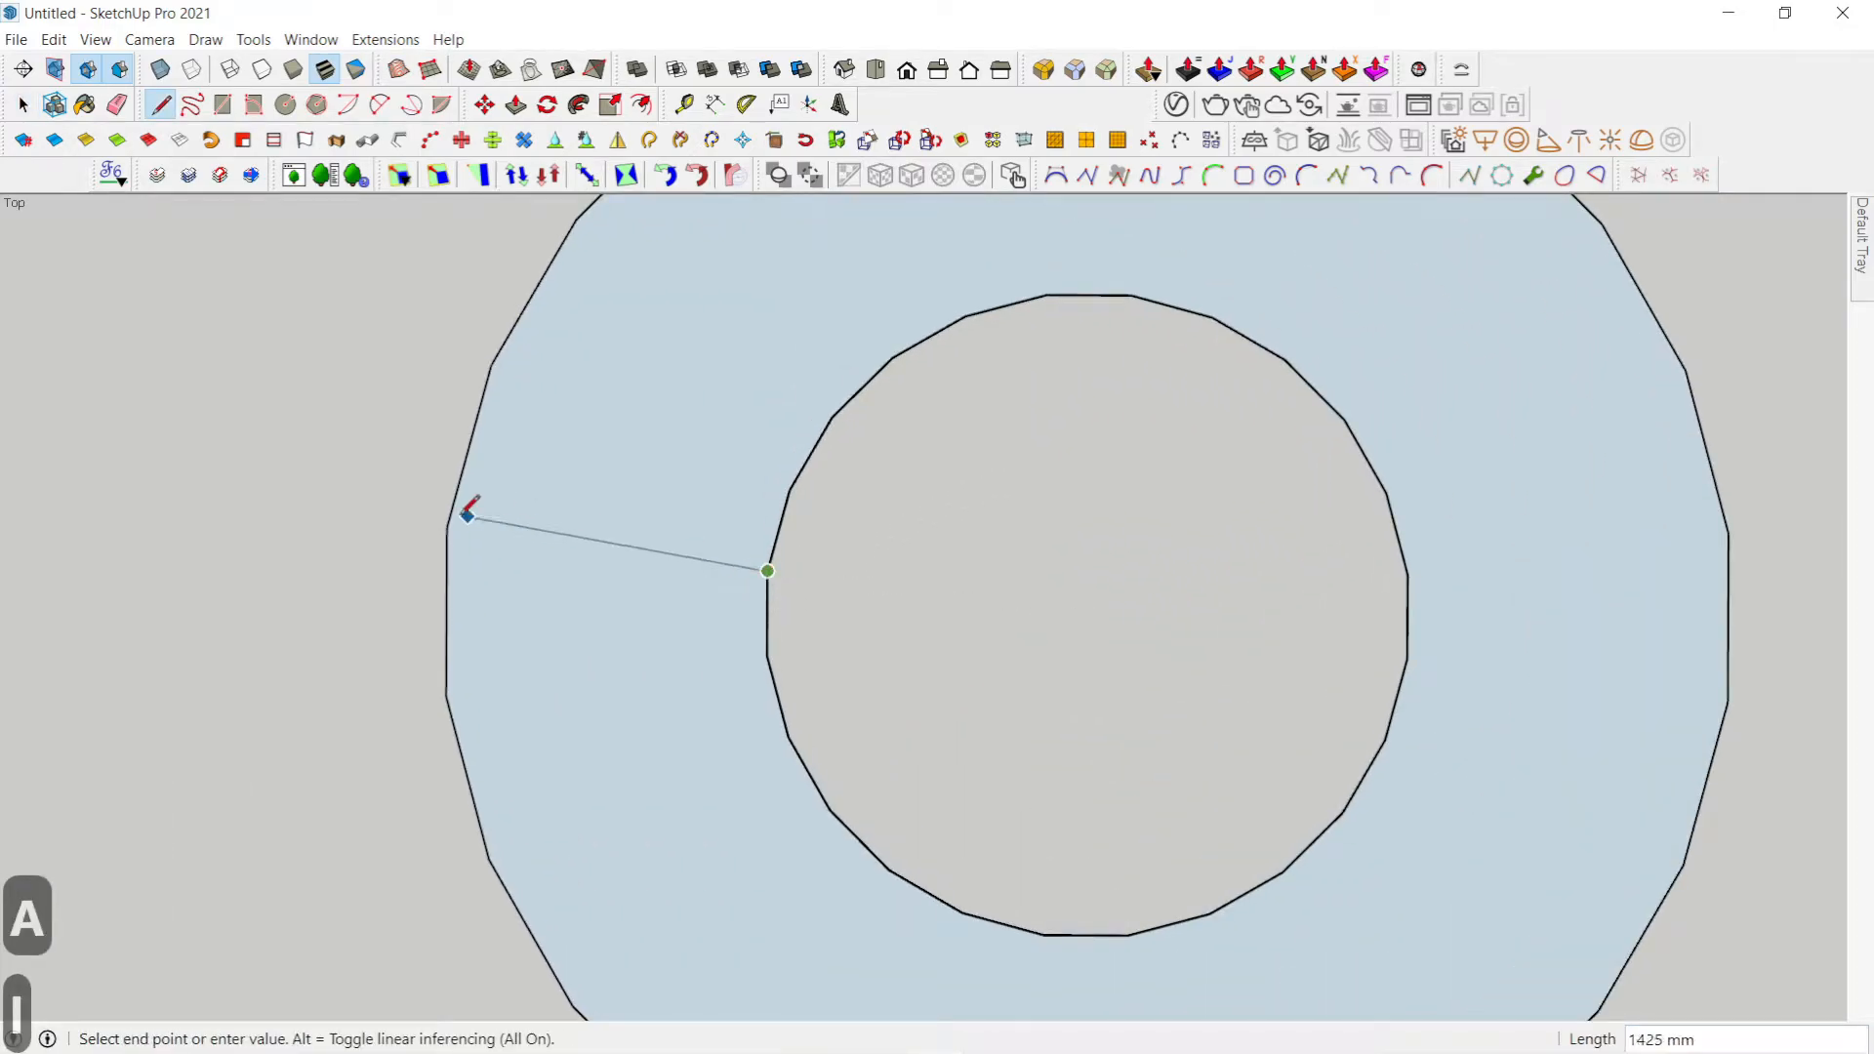
pyautogui.click(768, 654)
pyautogui.scroll(-3, 778, 727)
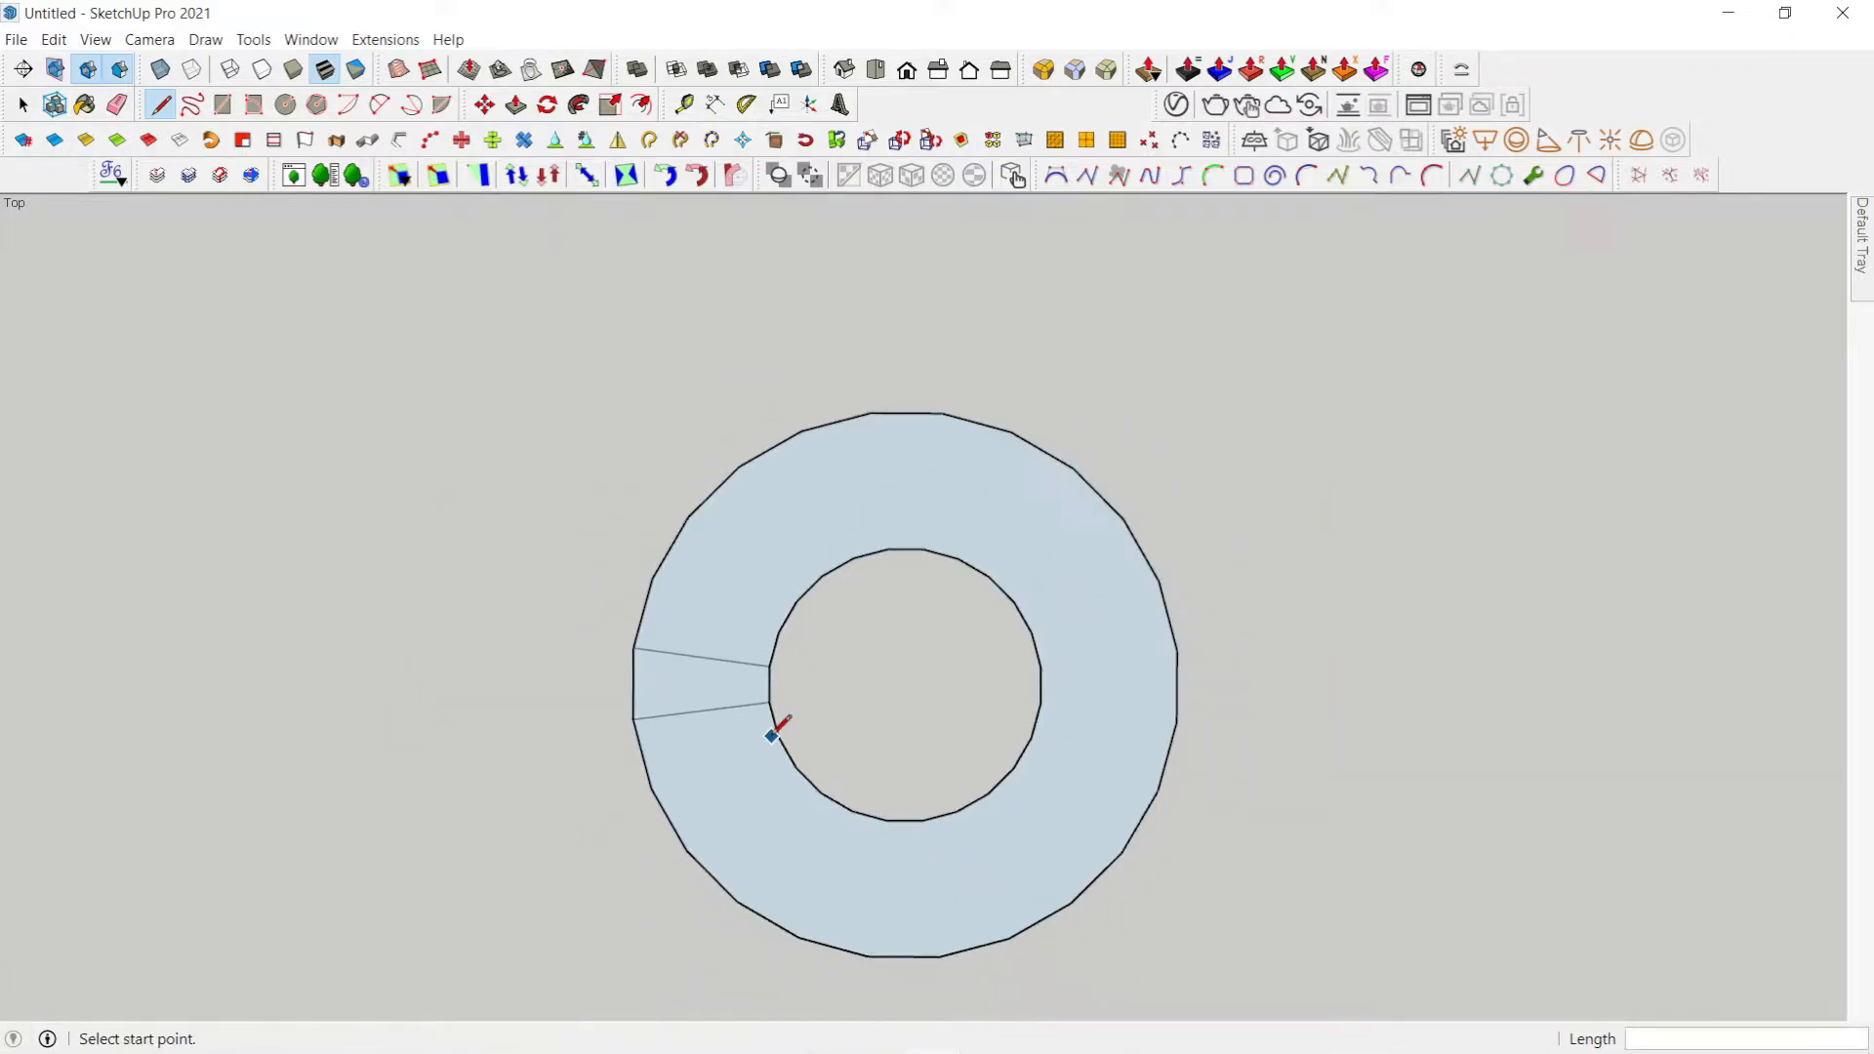
pyautogui.press('r')
pyautogui.press('e')
pyautogui.moveTo(836, 558); pyautogui.dragTo(1025, 407)
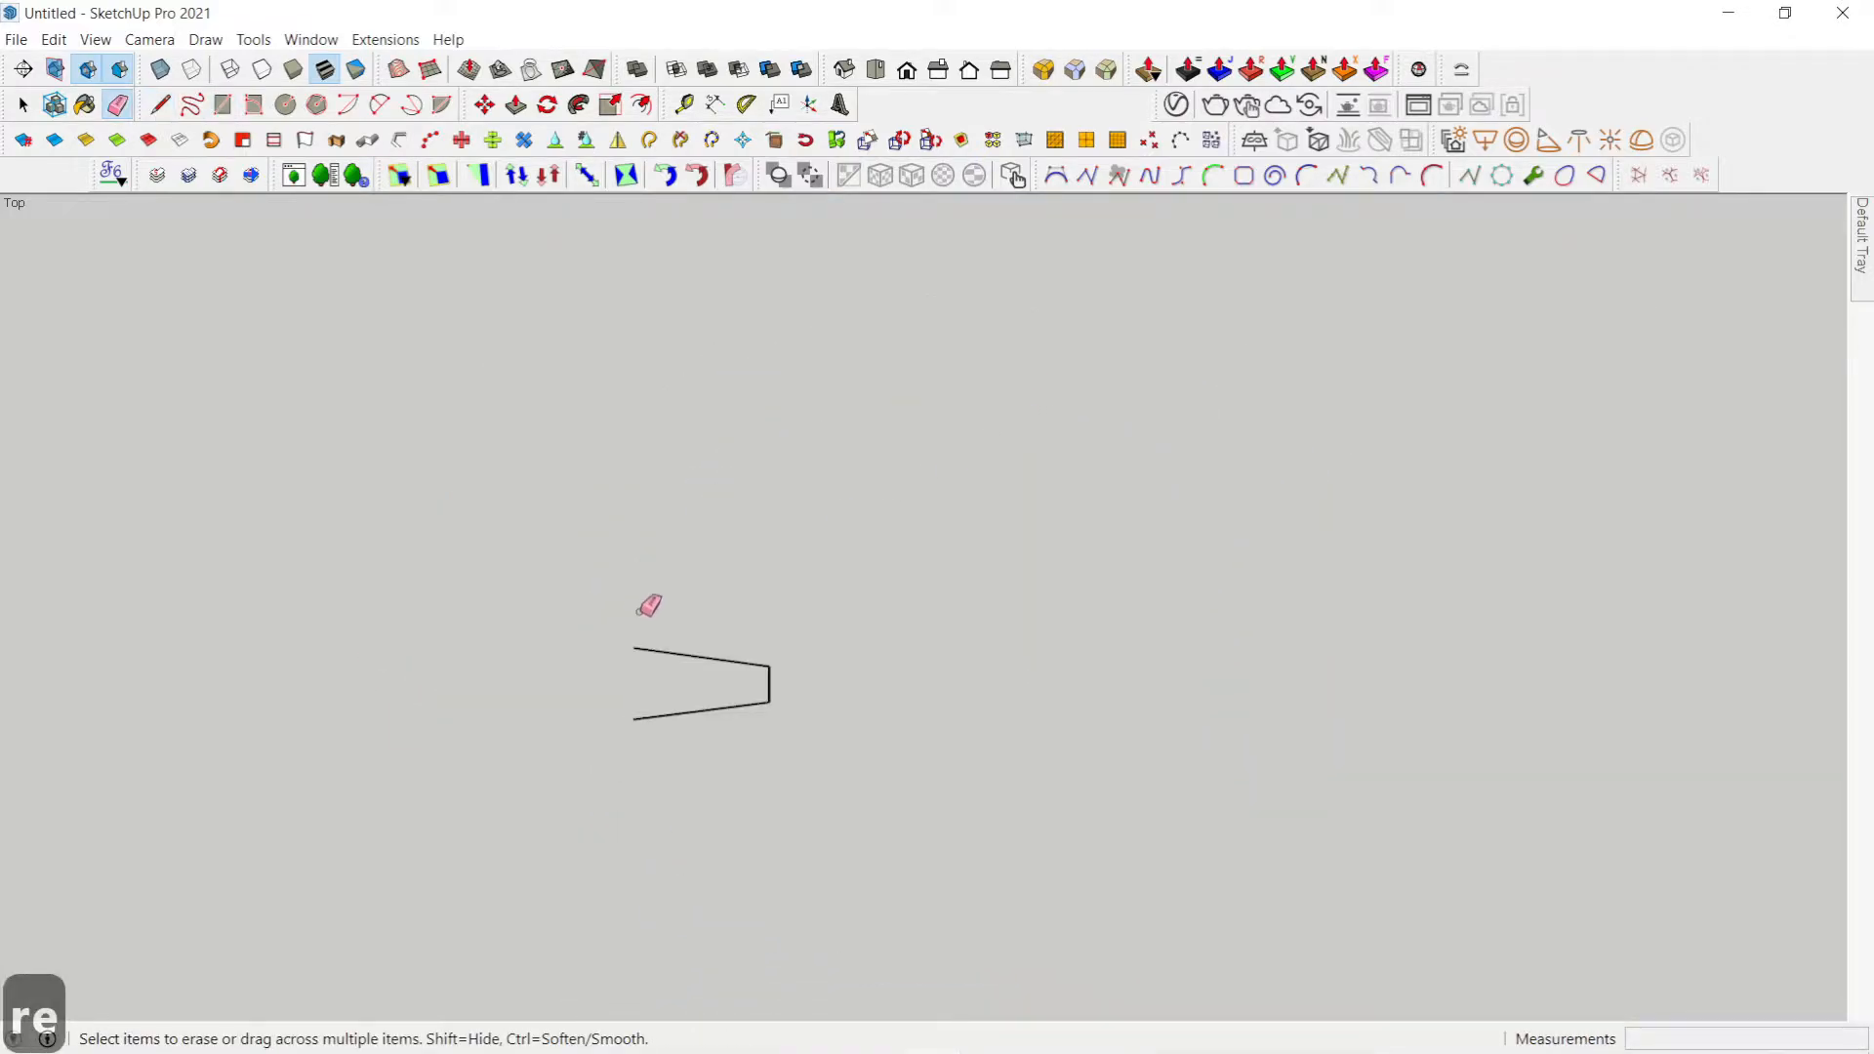
pyautogui.hotkey('ctrl', 'z')
pyautogui.scroll(2, 674, 629)
pyautogui.moveTo(687, 577); pyautogui.dragTo(646, 535)
pyautogui.hotkey('ctrl', 'z')
# Step: Delete the rest of the ring face and erase the circle outlines, keeping the wedge's side lines and narrow-end edge
pyautogui.press('space')
pyautogui.click(699, 534)
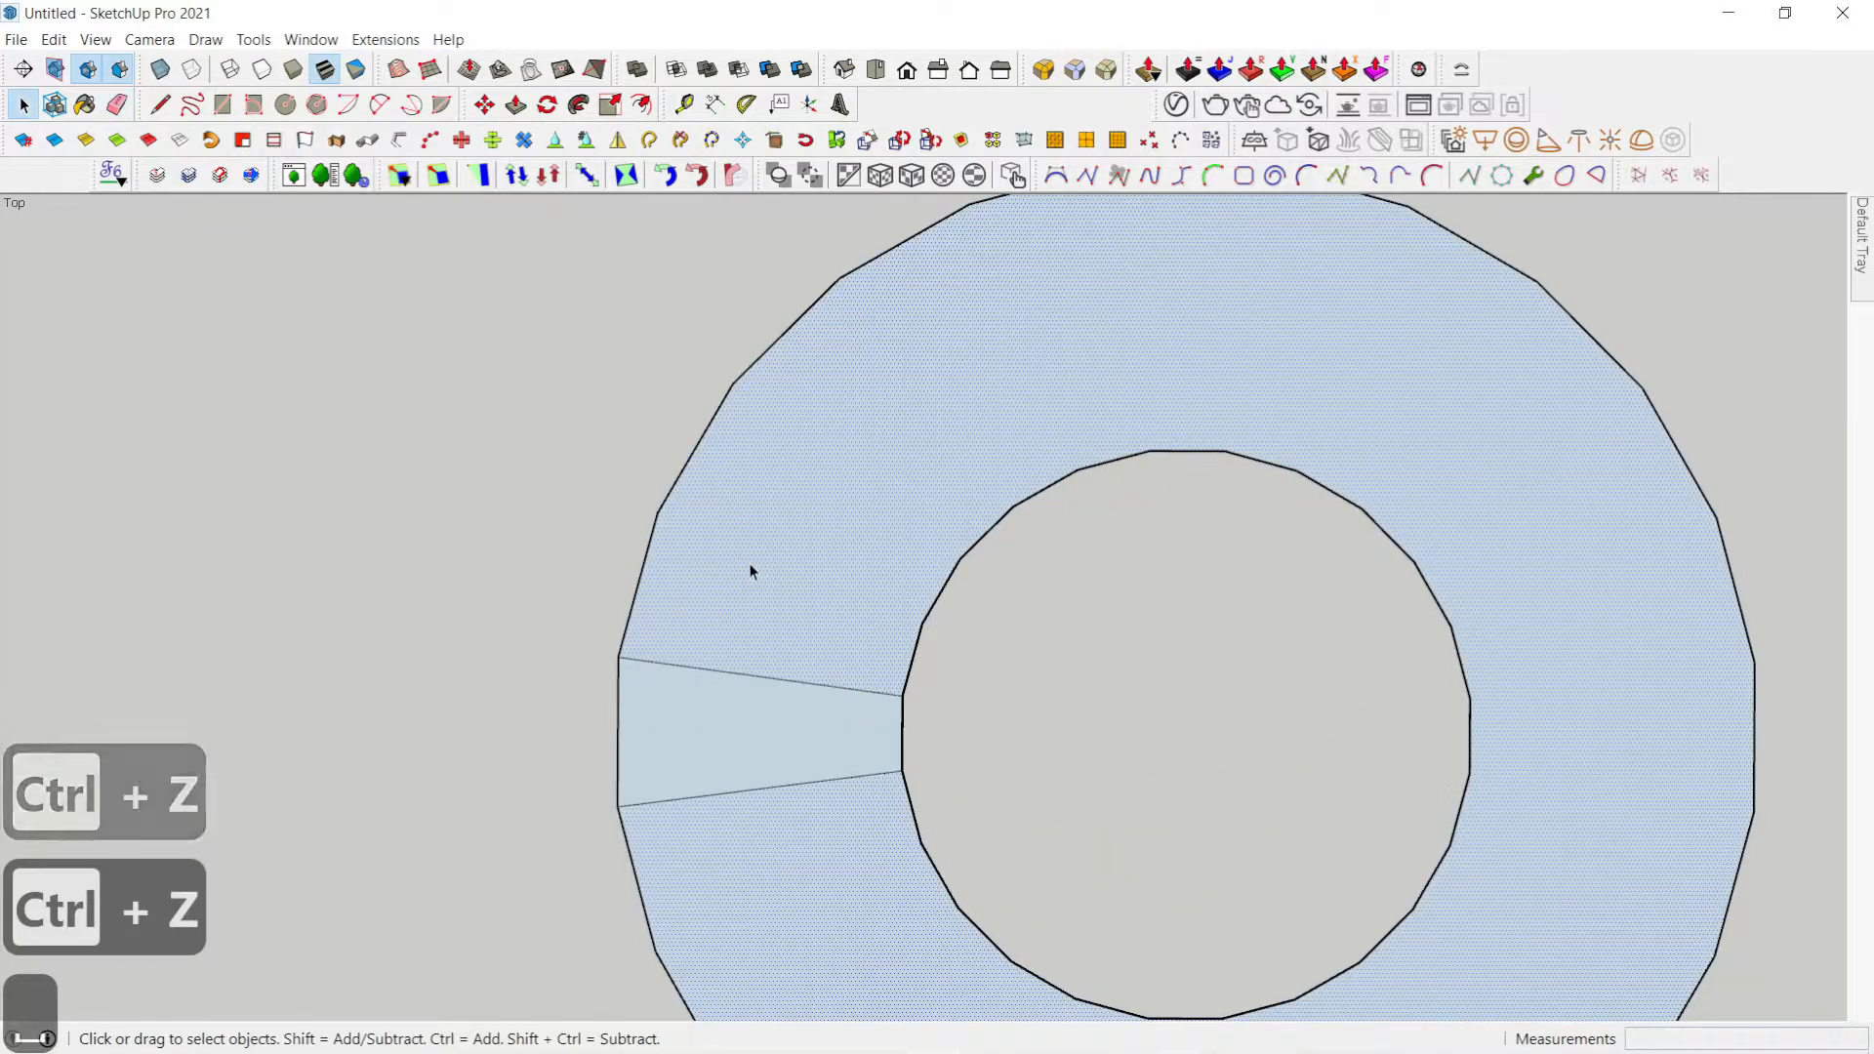
pyautogui.press('Delete')
pyautogui.press('r')
pyautogui.press('e')
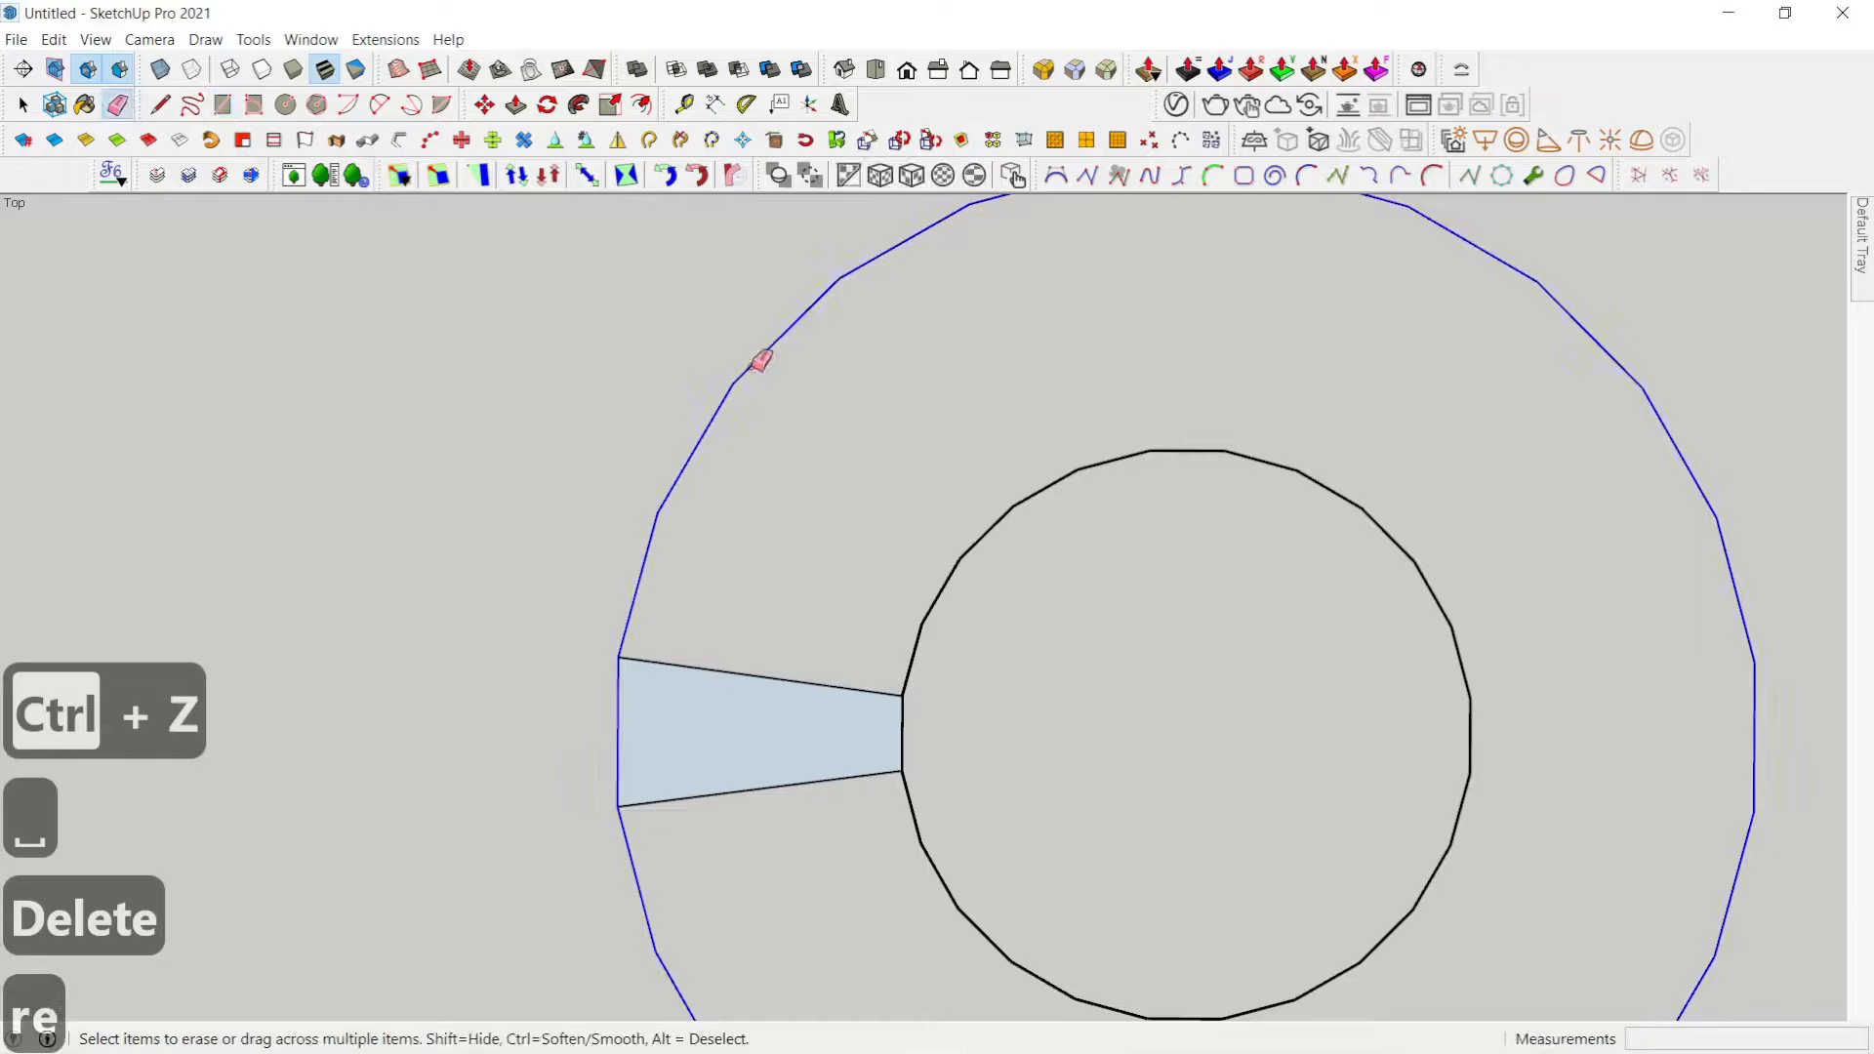
pyautogui.moveTo(756, 366); pyautogui.dragTo(1037, 621)
# Step: Erase the duplicate edge at the wedge's narrow end
pyautogui.scroll(5, 897, 703)
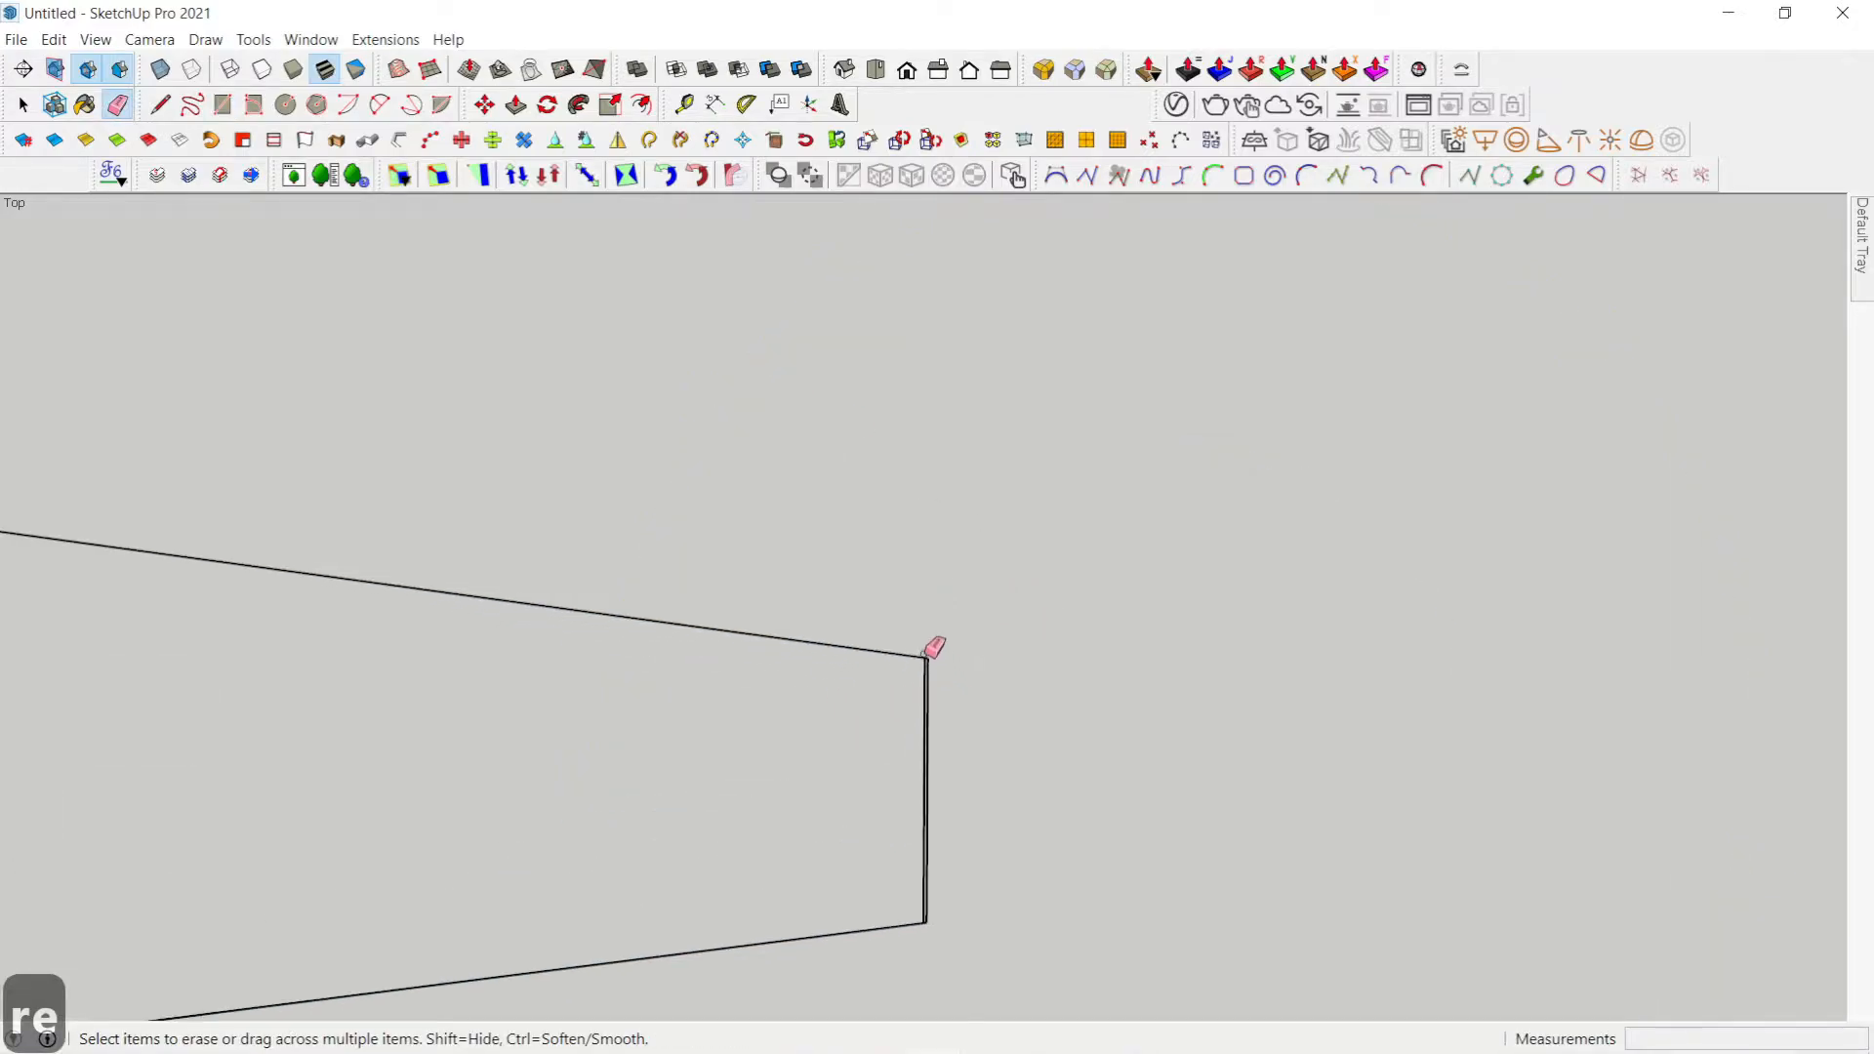
pyautogui.click(925, 664)
pyautogui.scroll(-6, 968, 680)
pyautogui.scroll(6, 977, 905)
pyautogui.scroll(-4, 1208, 849)
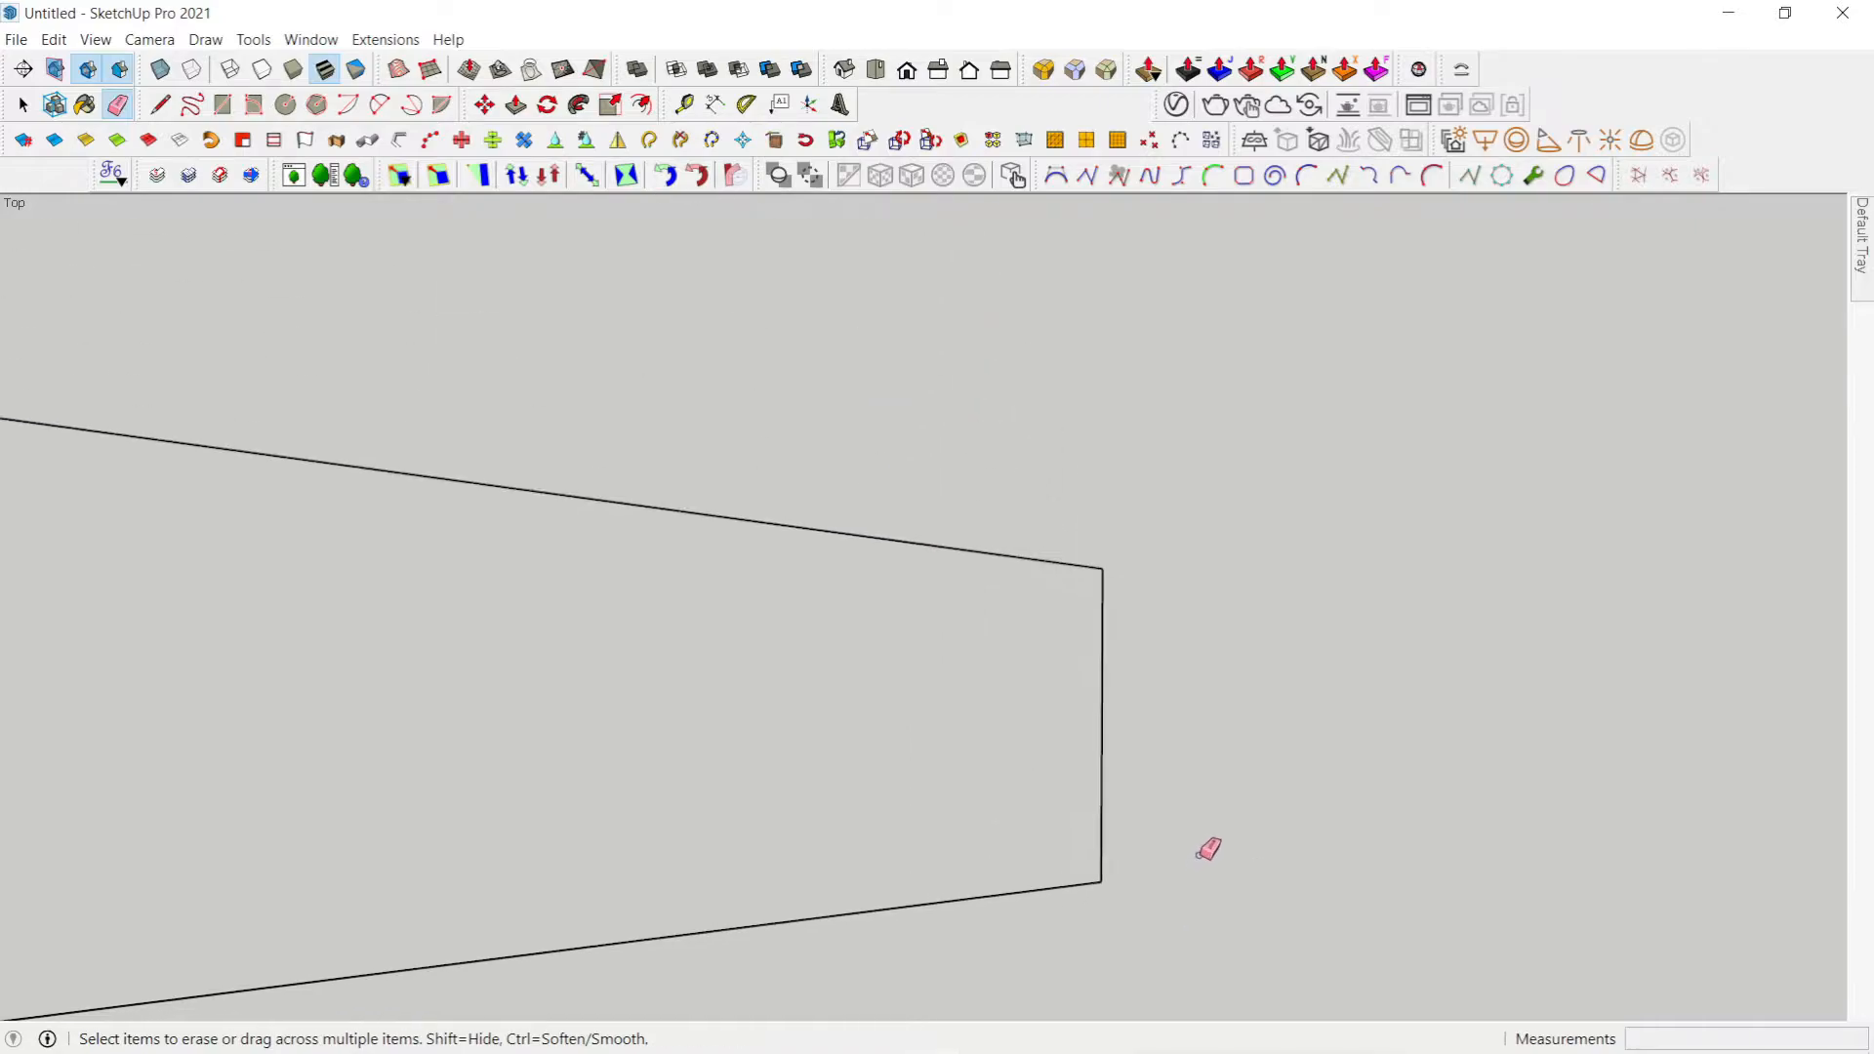
# Step: Close the wedge's wide end with a shallow 2 Point Arc bulging outward between the two open line ends
pyautogui.press('c')
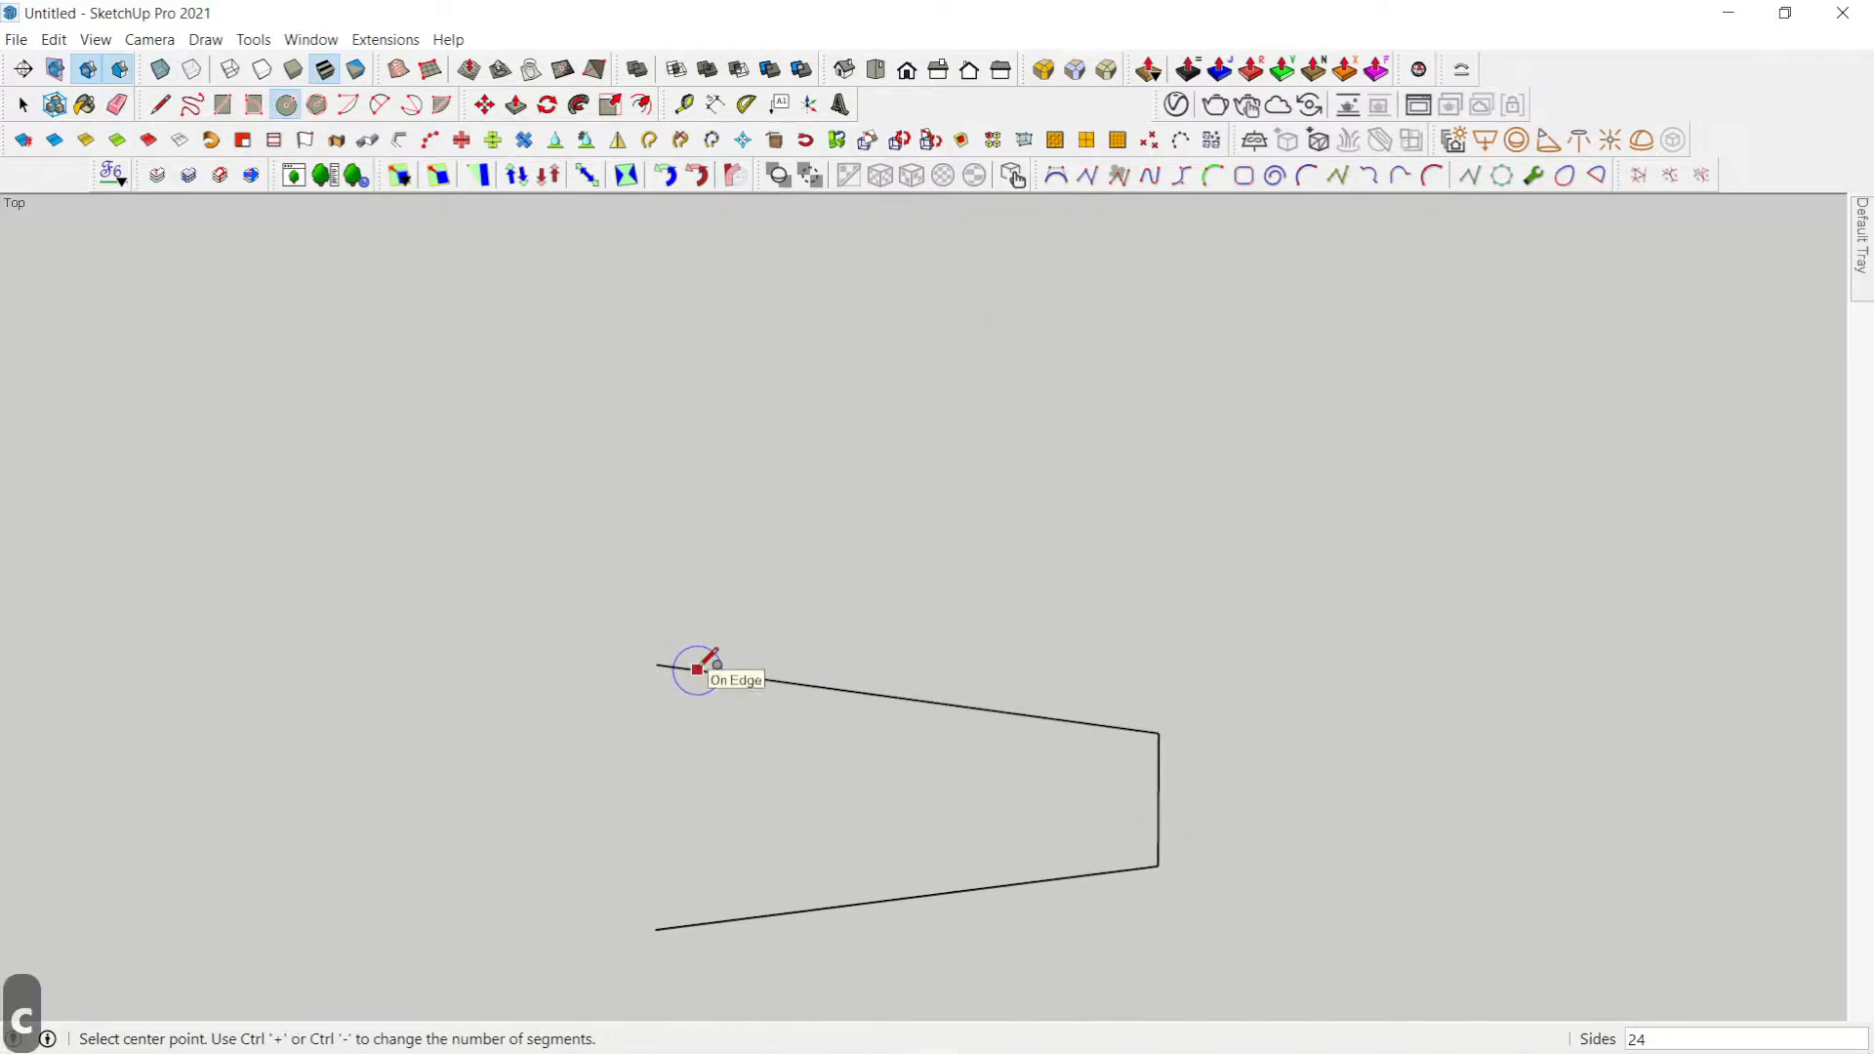
pyautogui.press('a')
pyautogui.click(656, 927)
pyautogui.click(658, 665)
pyautogui.scroll(3, 651, 819)
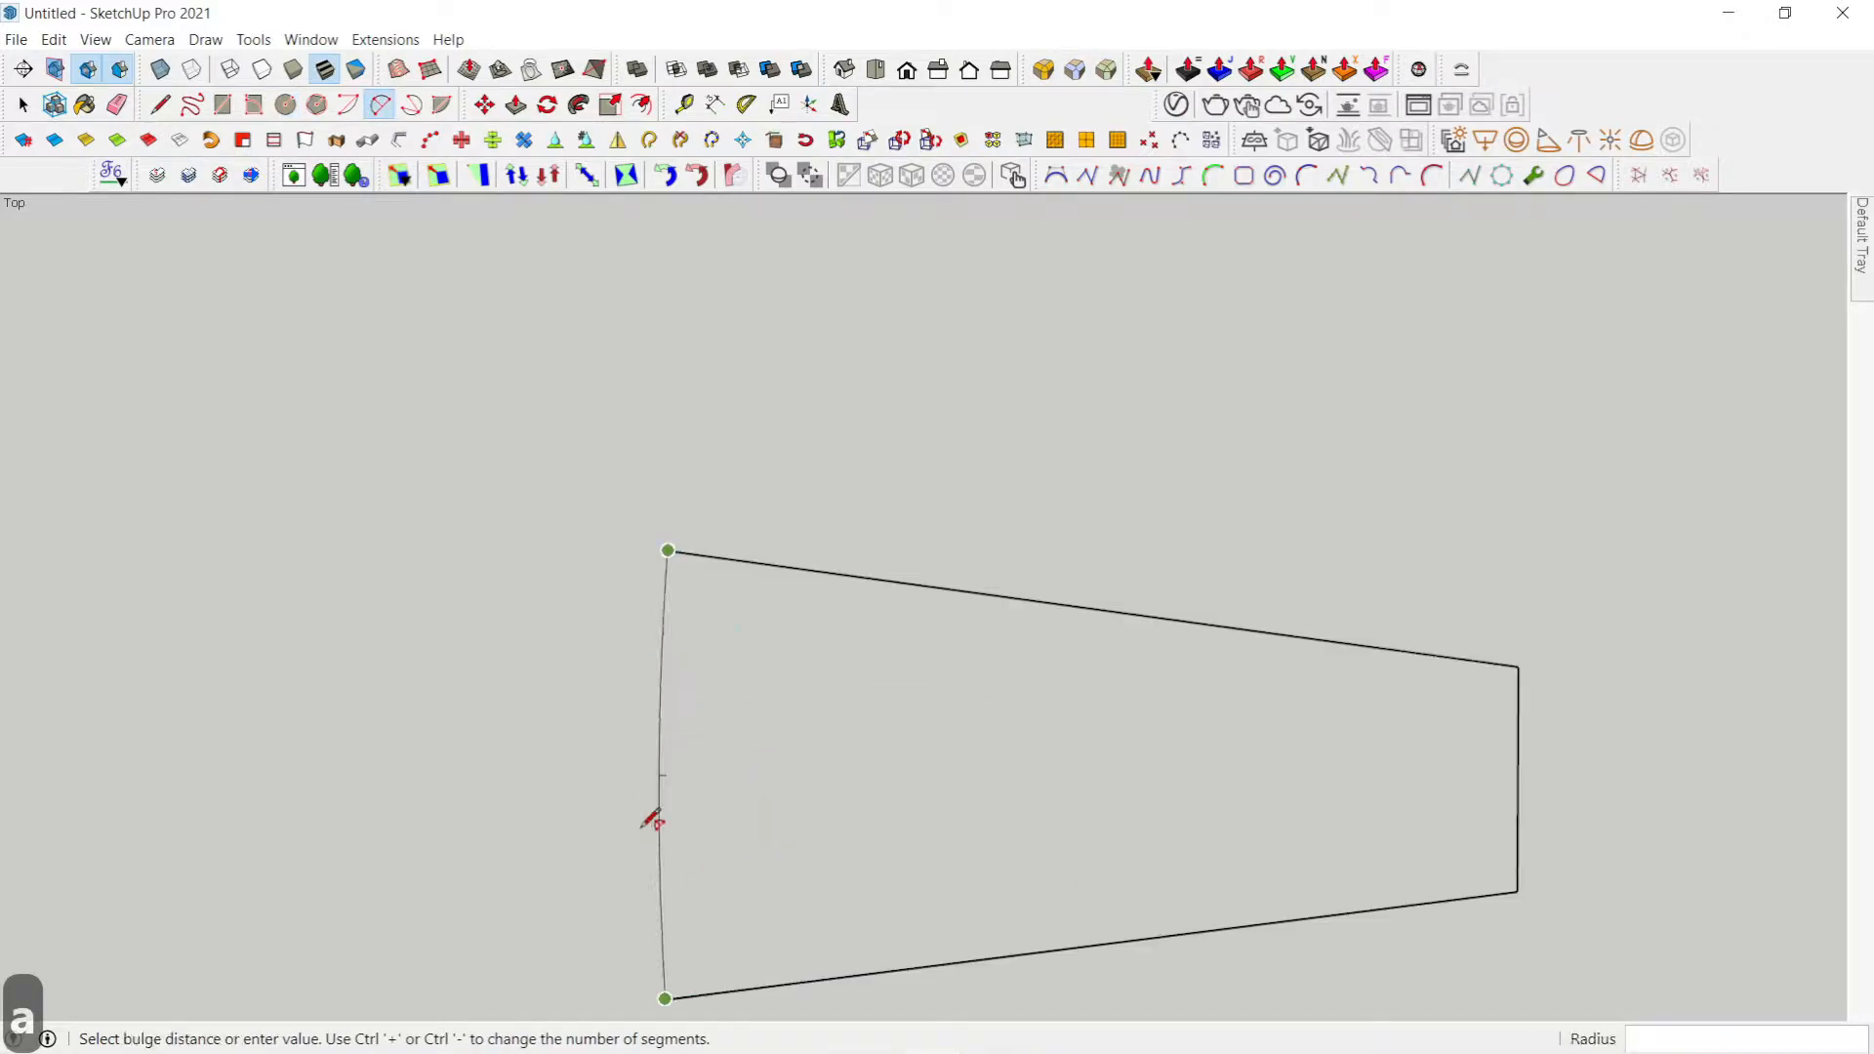
pyautogui.scroll(5, 668, 750)
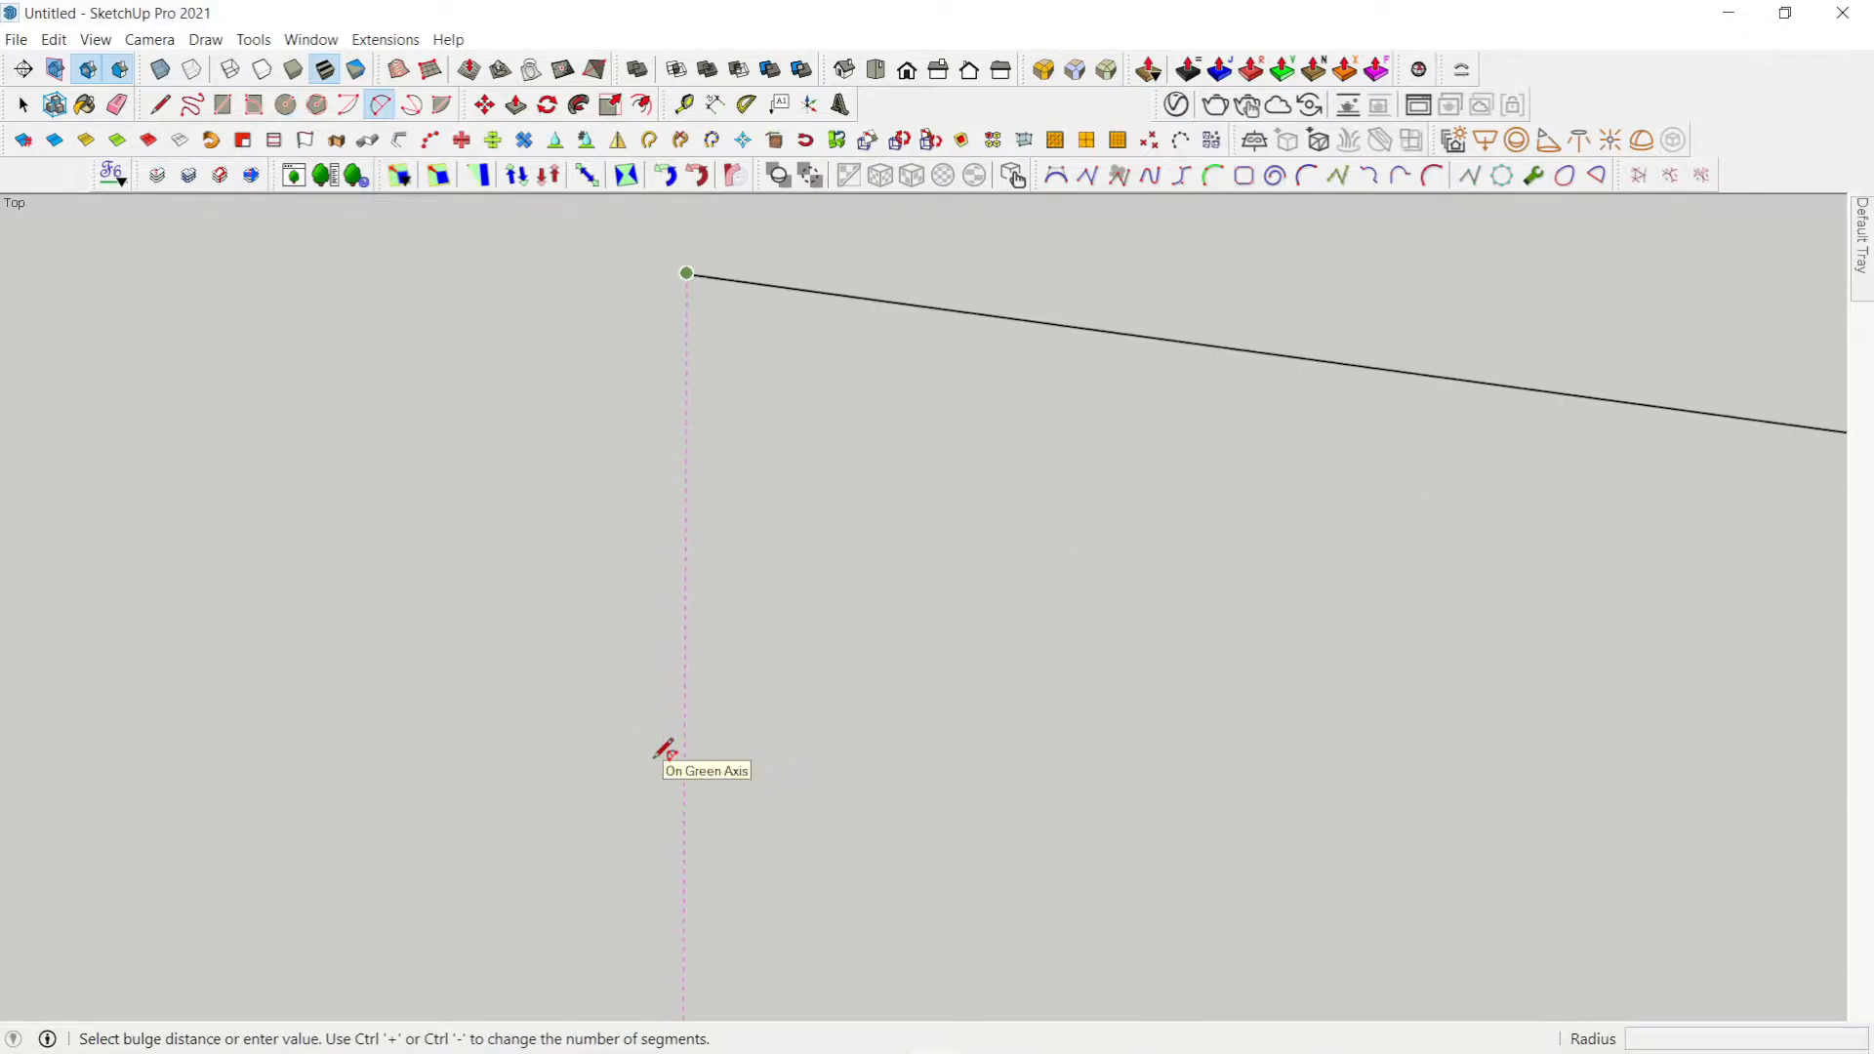
pyautogui.scroll(-3, 669, 758)
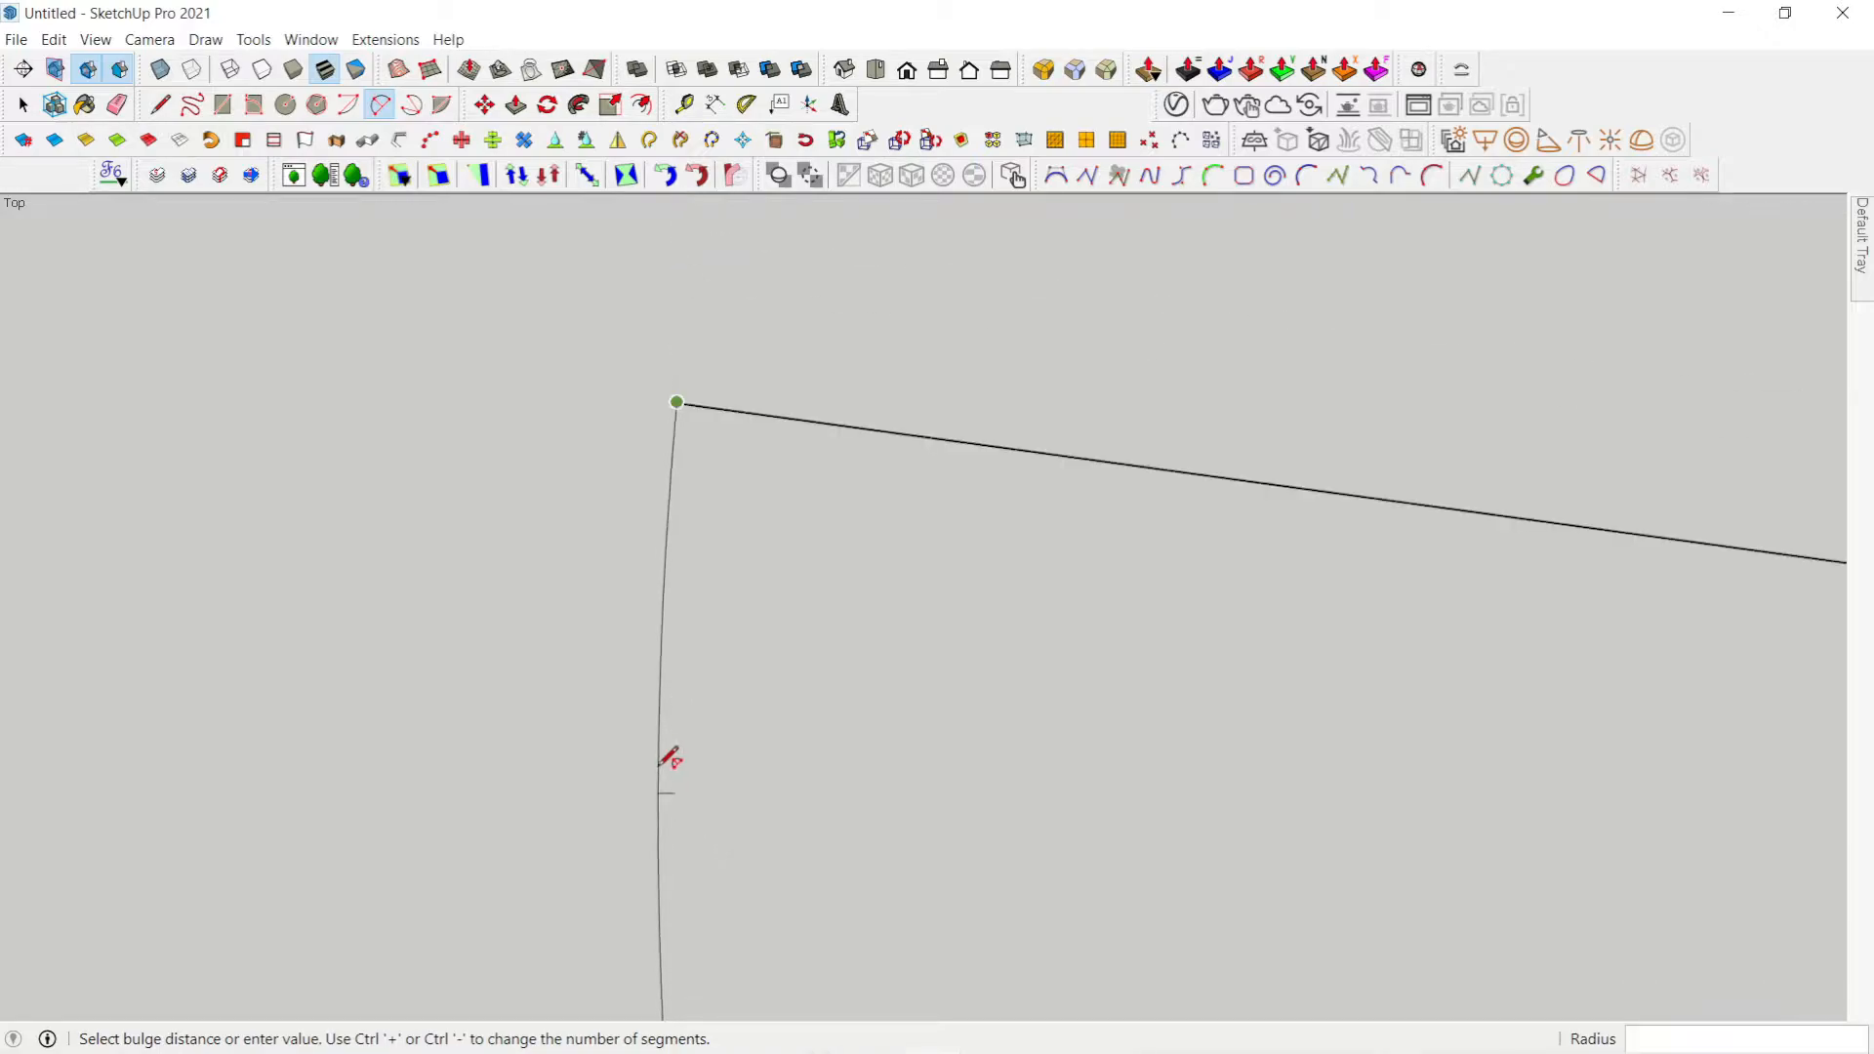
pyautogui.click(669, 758)
pyautogui.scroll(-5, 670, 758)
pyautogui.press('space')
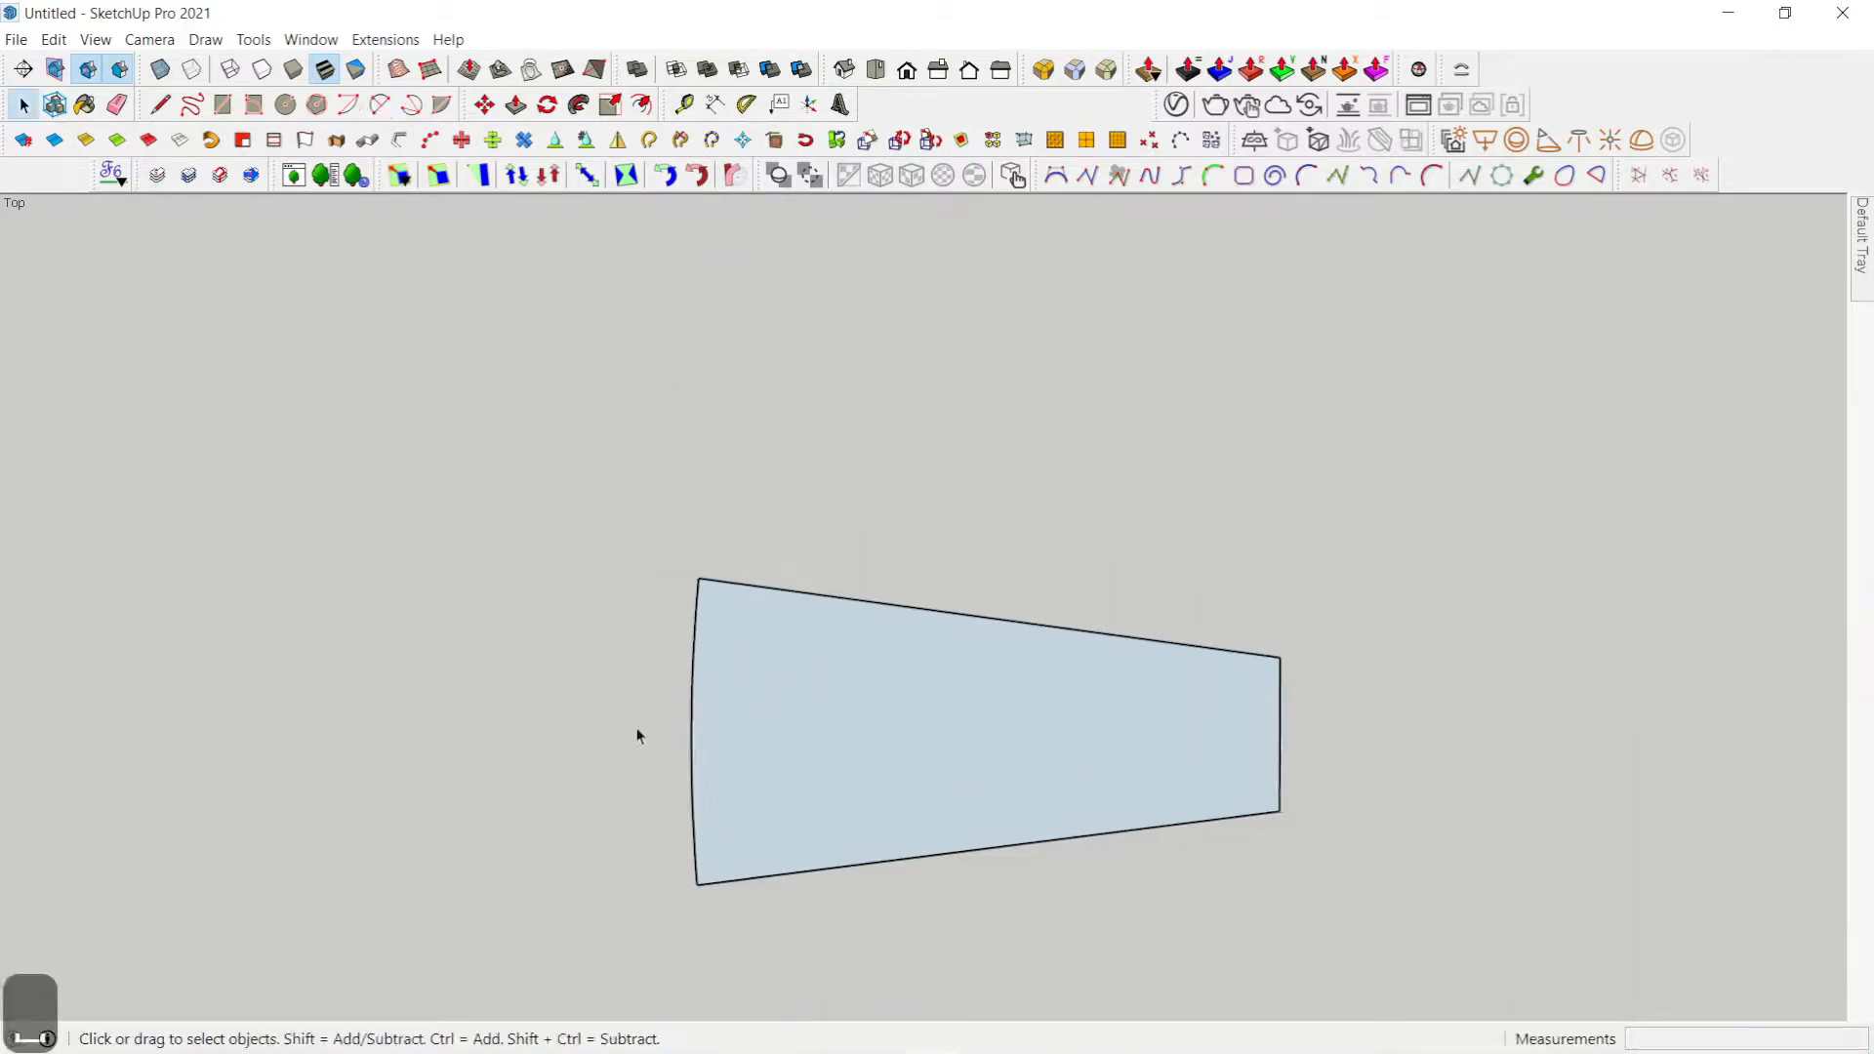
# Step: Push/Pull the wedge face up by 170 mm
pyautogui.moveTo(1046, 827); pyautogui.dragTo(944, 511, button='middle')
pyautogui.press('p')
pyautogui.moveTo(994, 668)
pyautogui.mouseDown()
pyautogui.moveTo(1004, 736)
pyautogui.moveTo(1005, 698)
pyautogui.mouseUp()
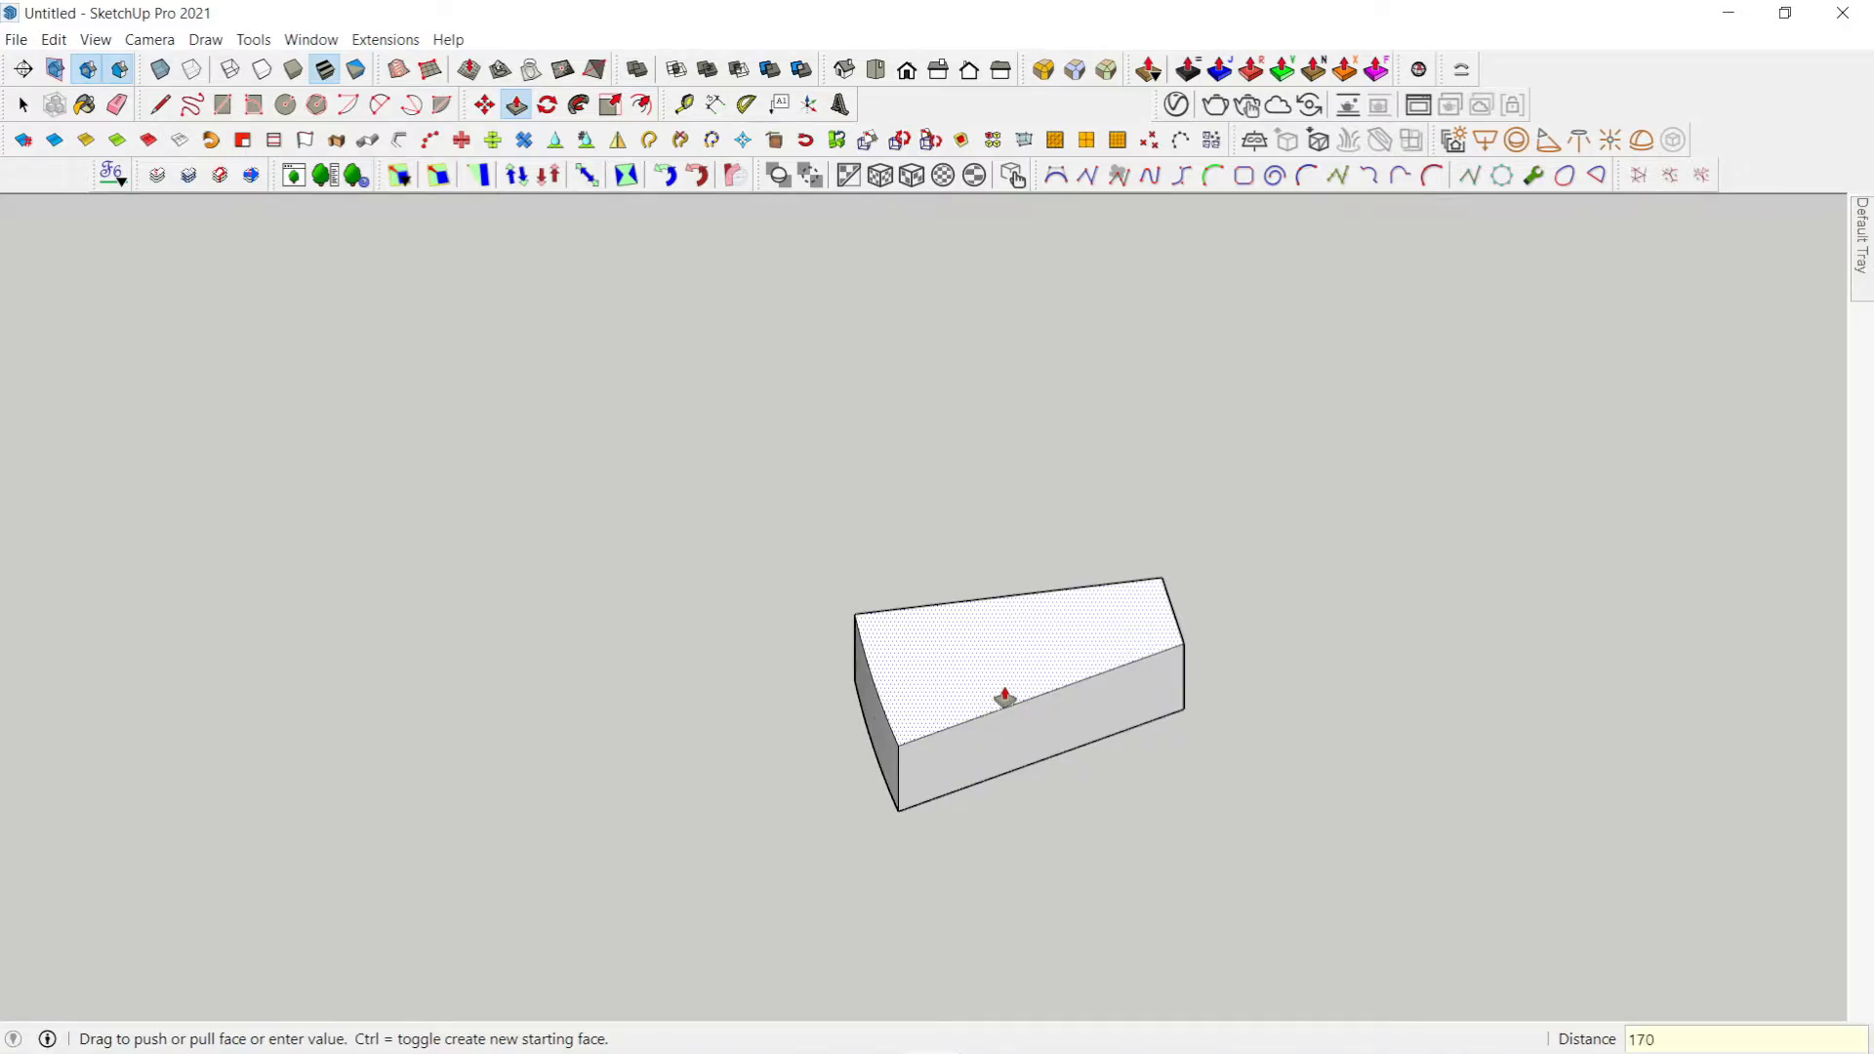
pyautogui.press('Return')
# Step: Select the whole wedge solid and make it a component with the definition name "st"
pyautogui.moveTo(915, 640); pyautogui.dragTo(308, 636, button='middle')
pyautogui.tripleClick(883, 712)
pyautogui.rightClick(883, 713)
pyautogui.click(1009, 441)
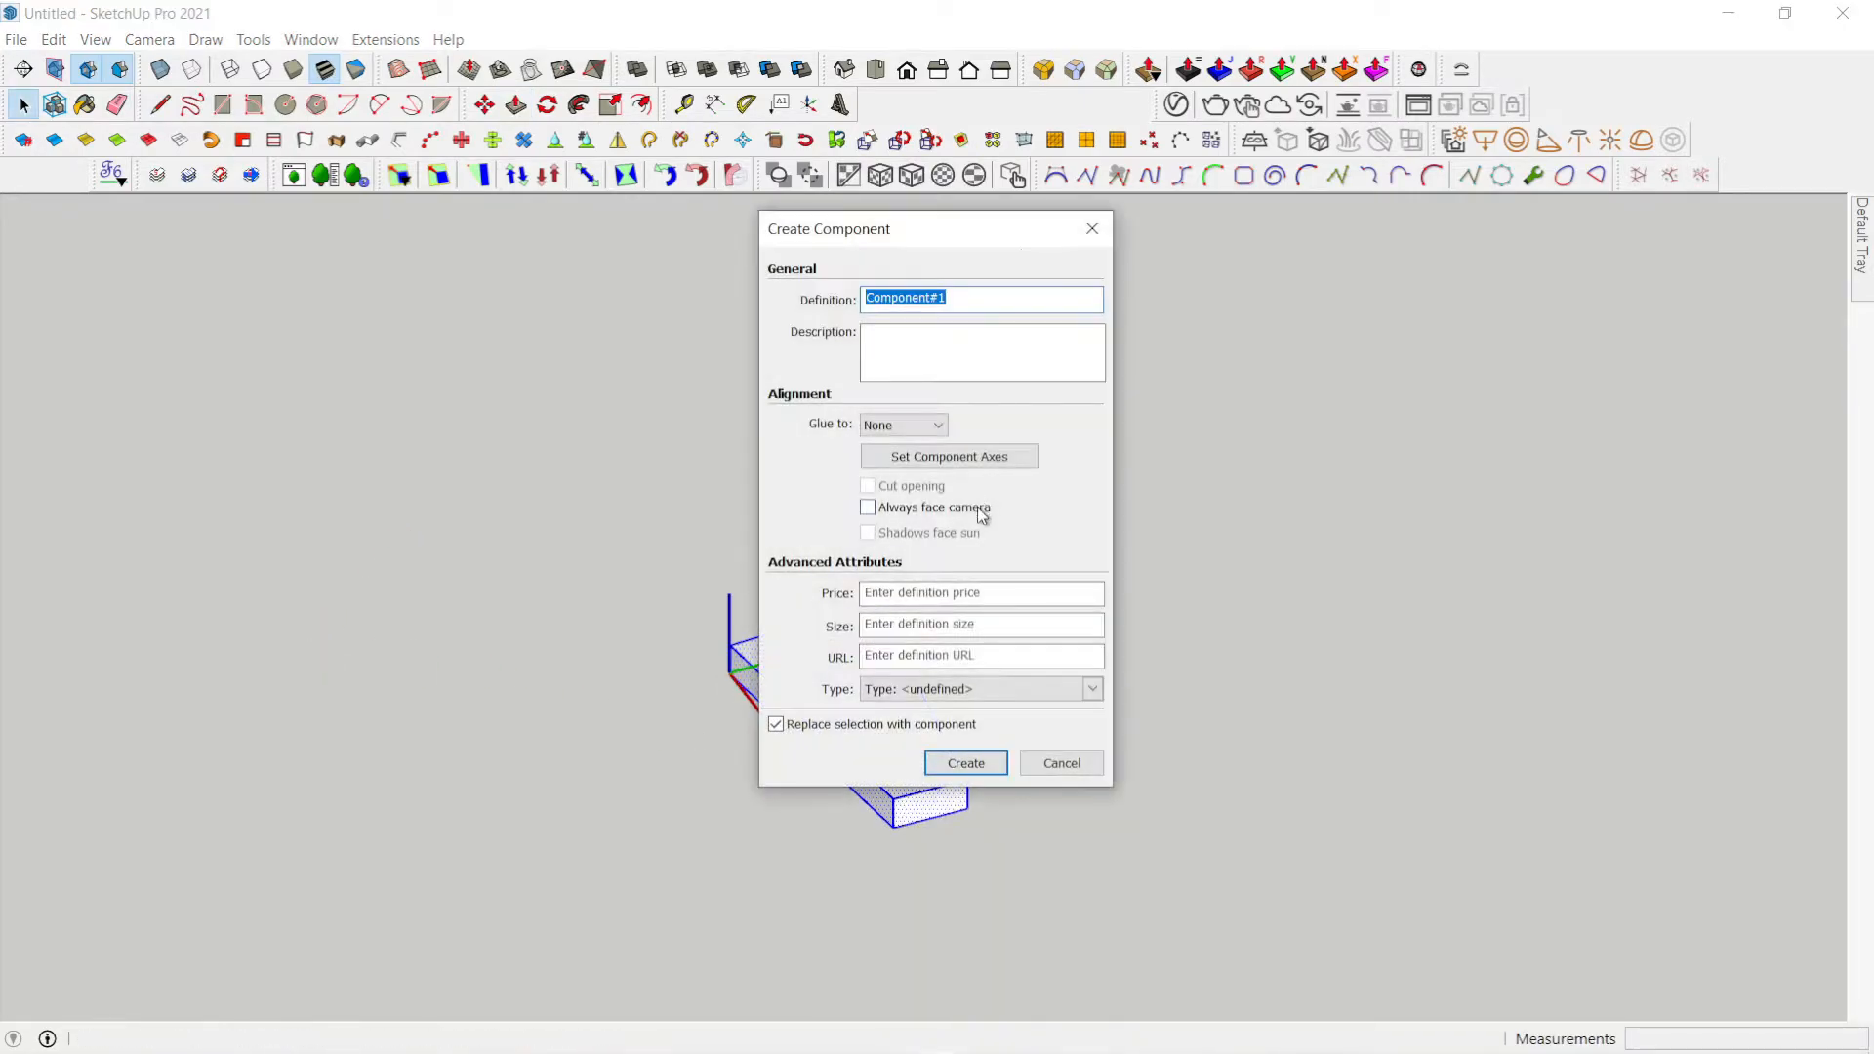
pyautogui.write('st')
pyautogui.press('Return')
# Step: In top view, rotate a copy of the wedge component by 15° about the ring's centre, adjoining the original's side edge
pyautogui.moveTo(976, 508); pyautogui.dragTo(1425, 628, button='middle')
pyautogui.scroll(6, 836, 665)
pyautogui.scroll(-6, 785, 660)
pyautogui.moveTo(1725, 1017); pyautogui.dragTo(4, 199)
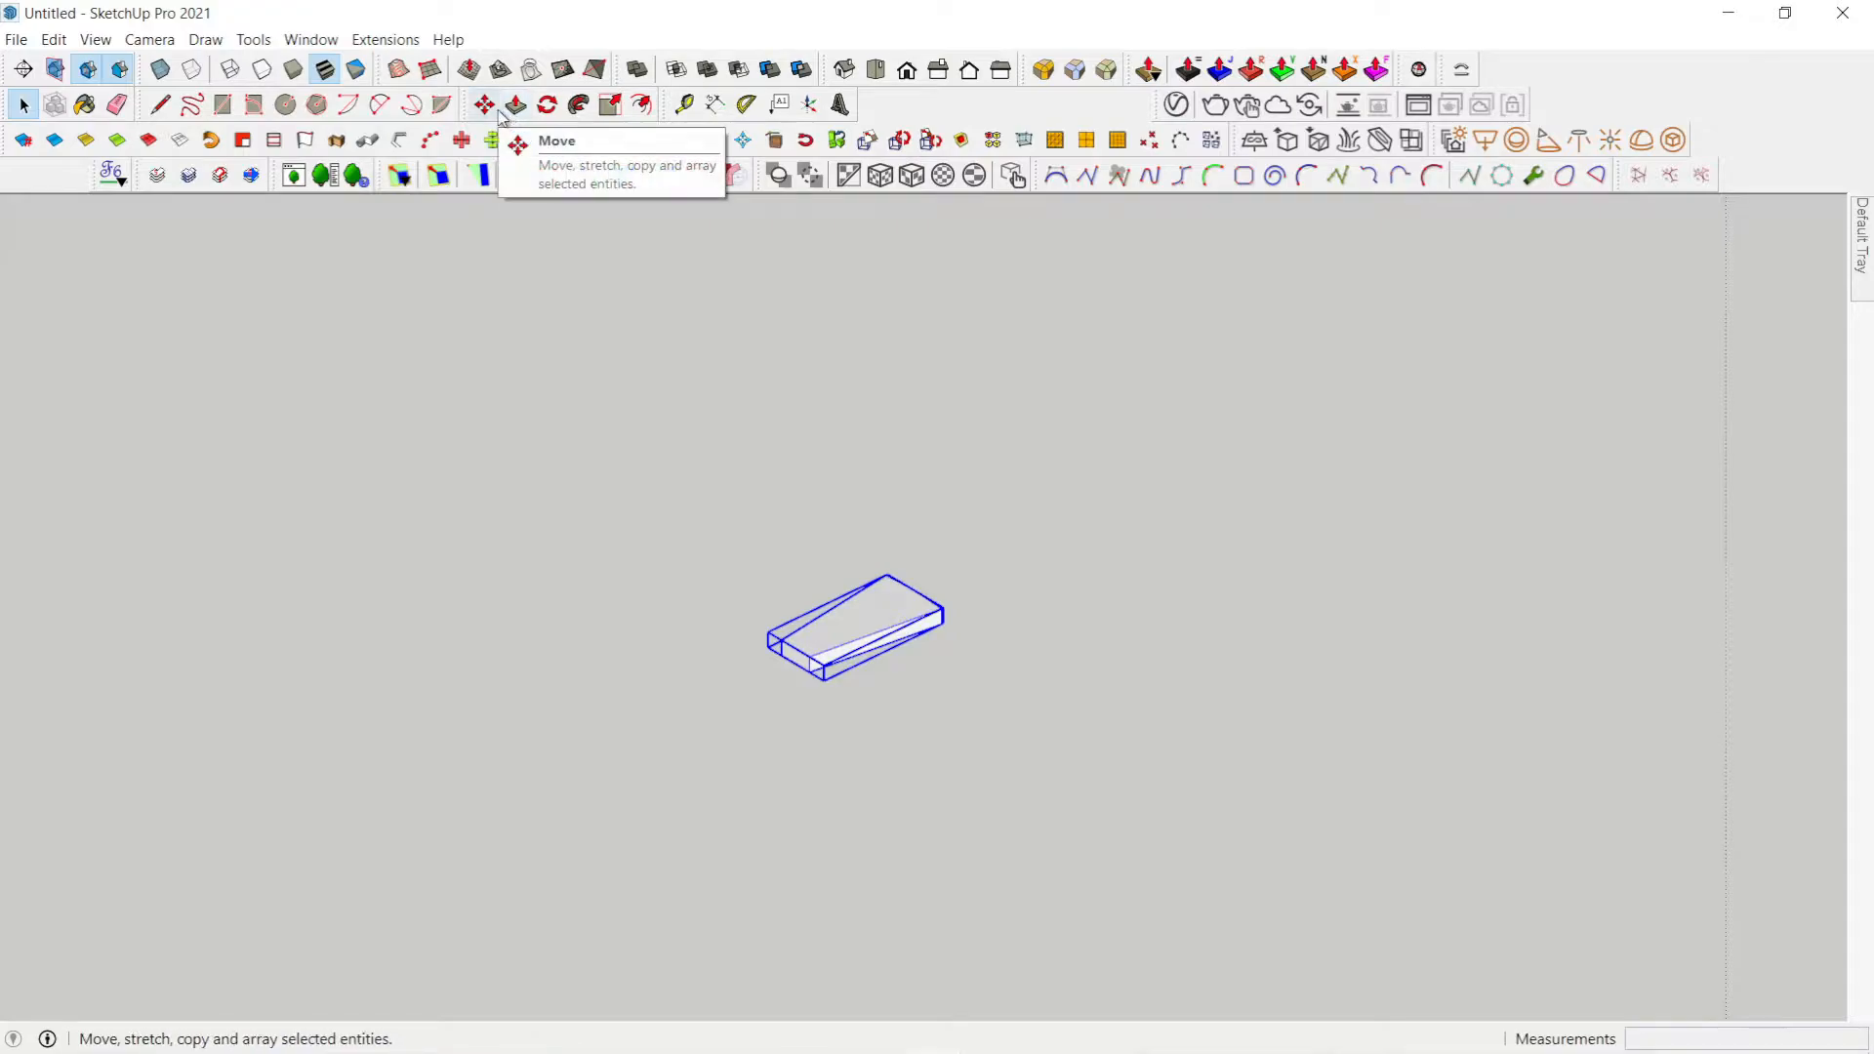
pyautogui.click(550, 110)
pyautogui.press('F2')
pyautogui.scroll(2, 976, 624)
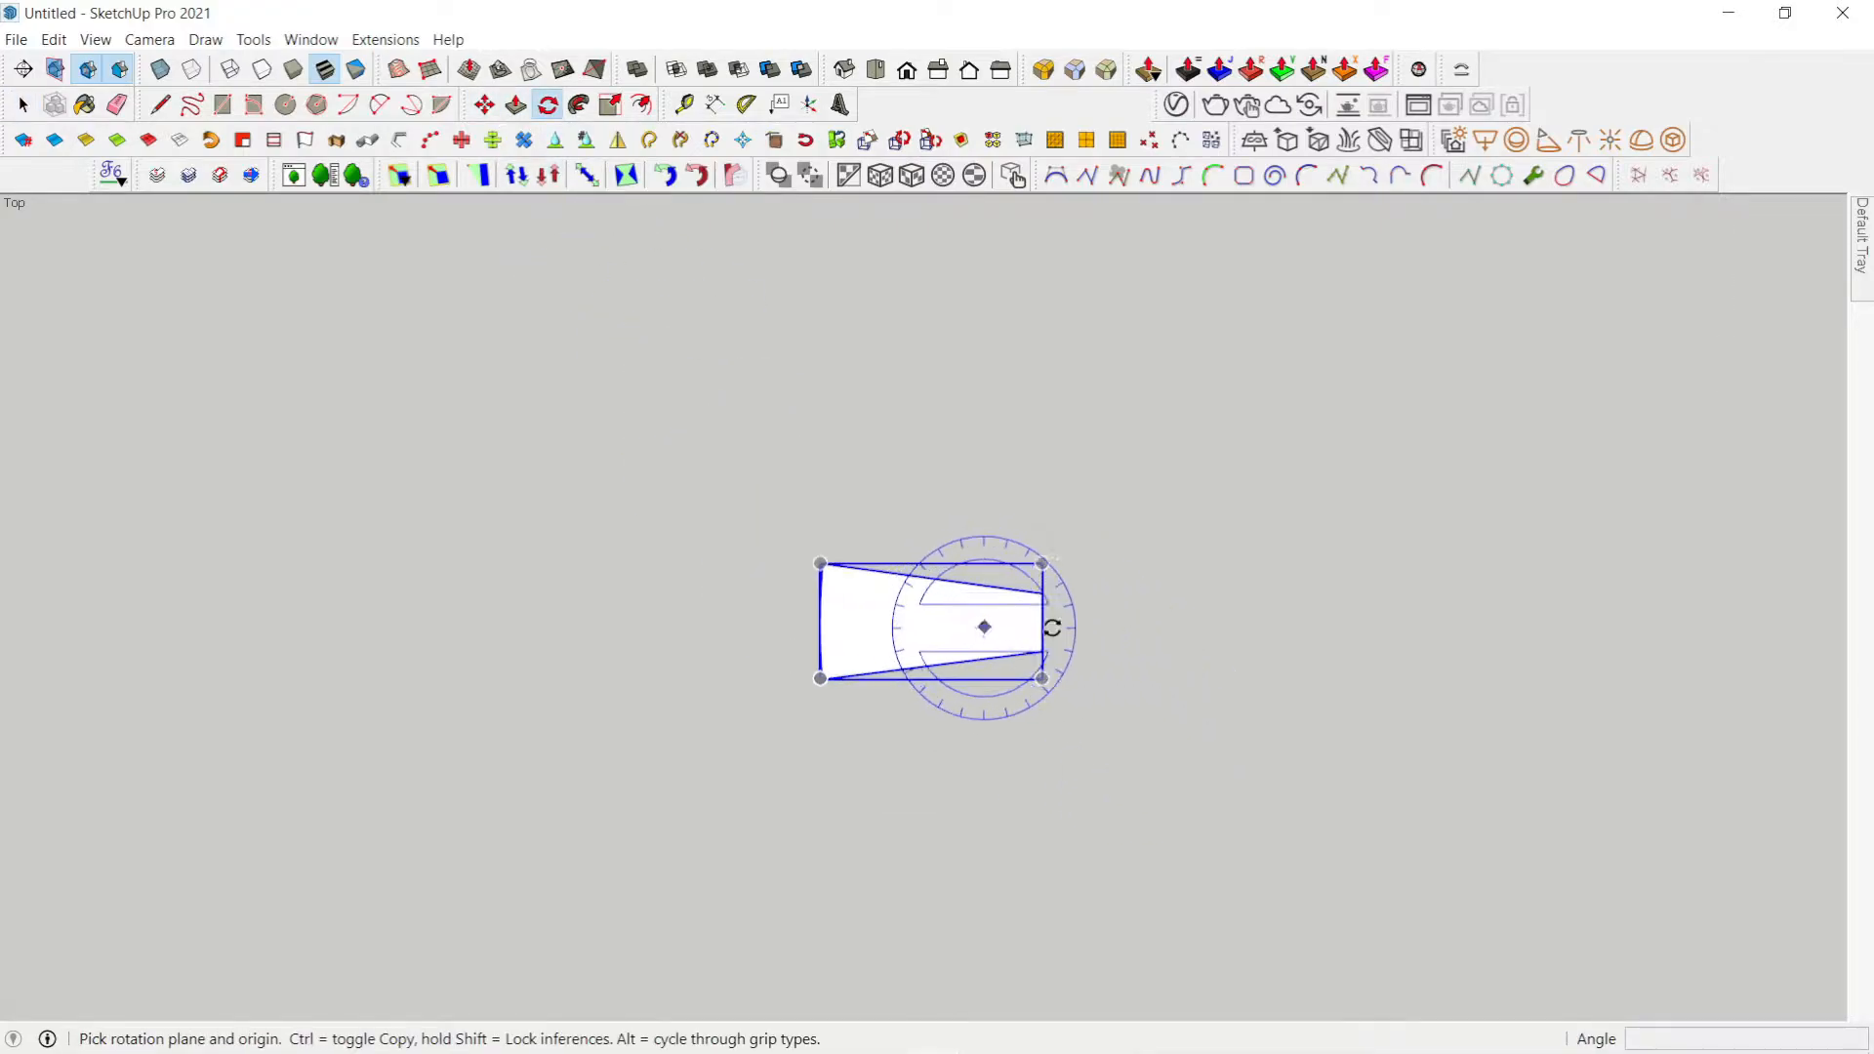
pyautogui.scroll(-2, 1269, 621)
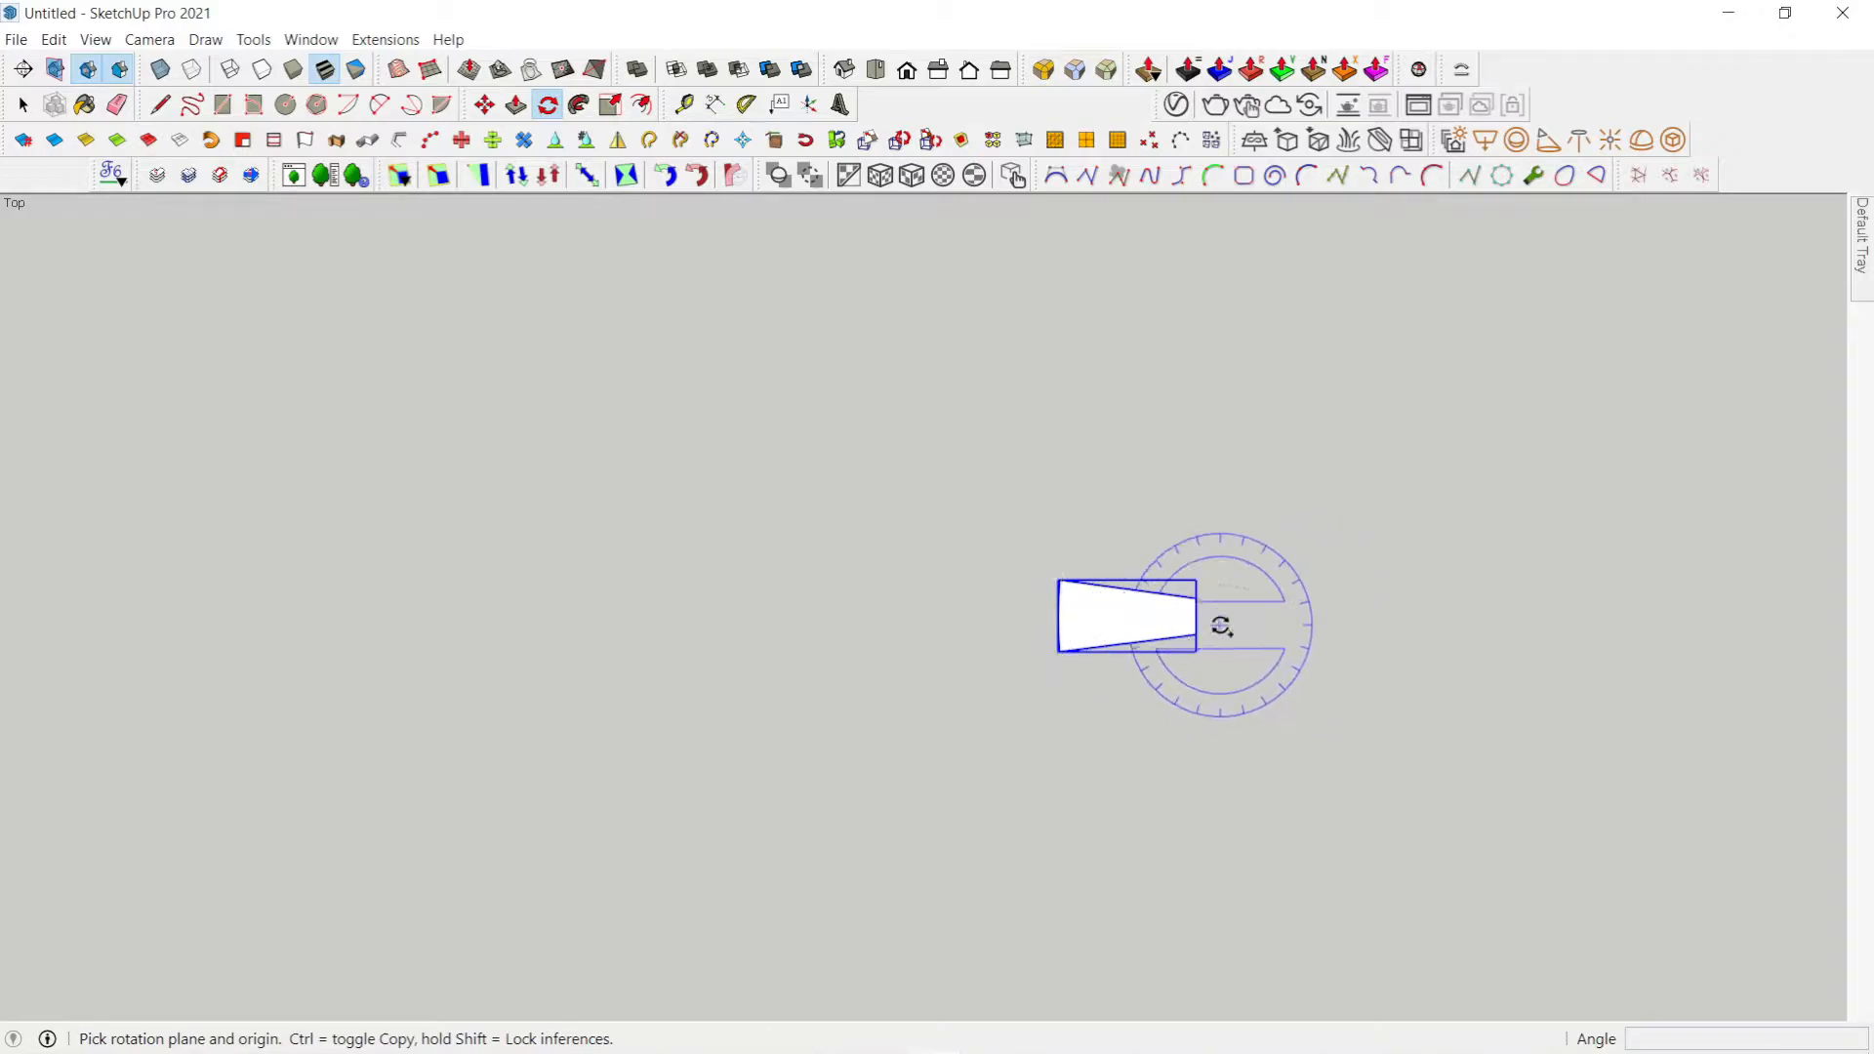
pyautogui.scroll(8, 1039, 656)
pyautogui.moveTo(1333, 616); pyautogui.dragTo(1025, 656)
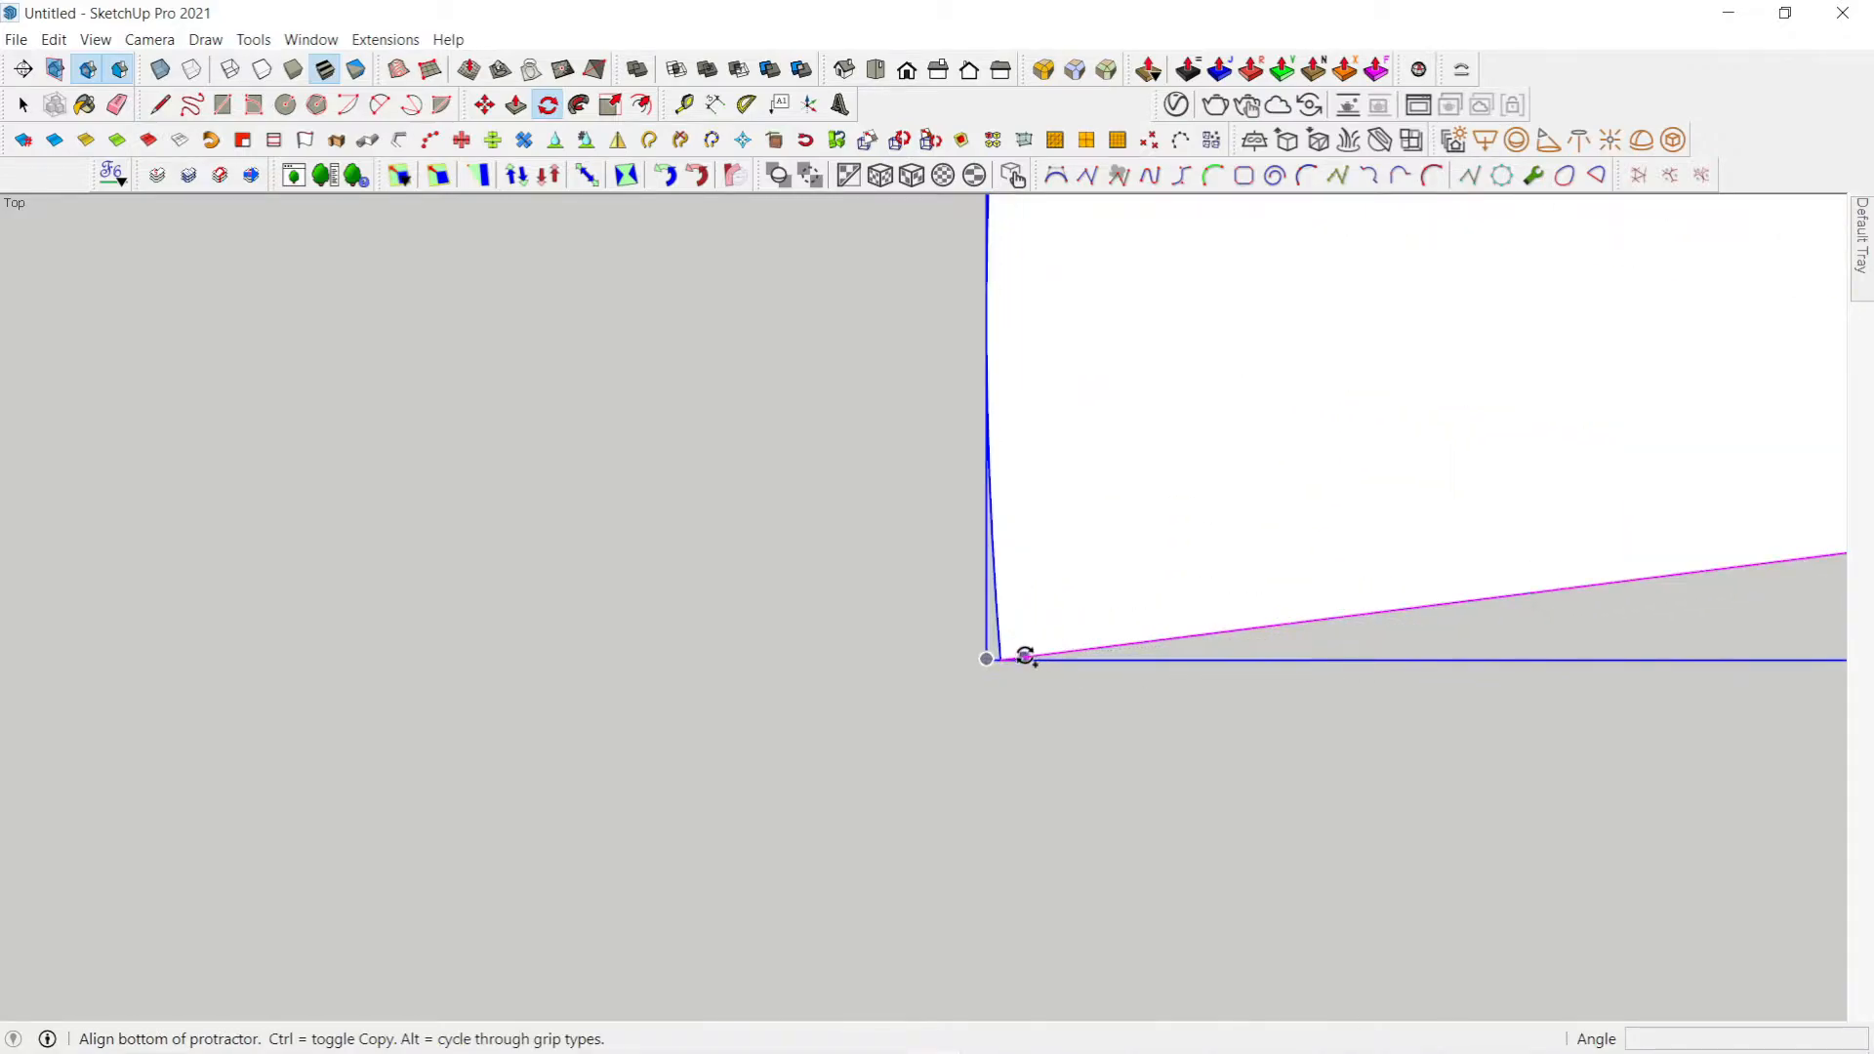
pyautogui.click(1002, 658)
pyautogui.scroll(-4, 1034, 410)
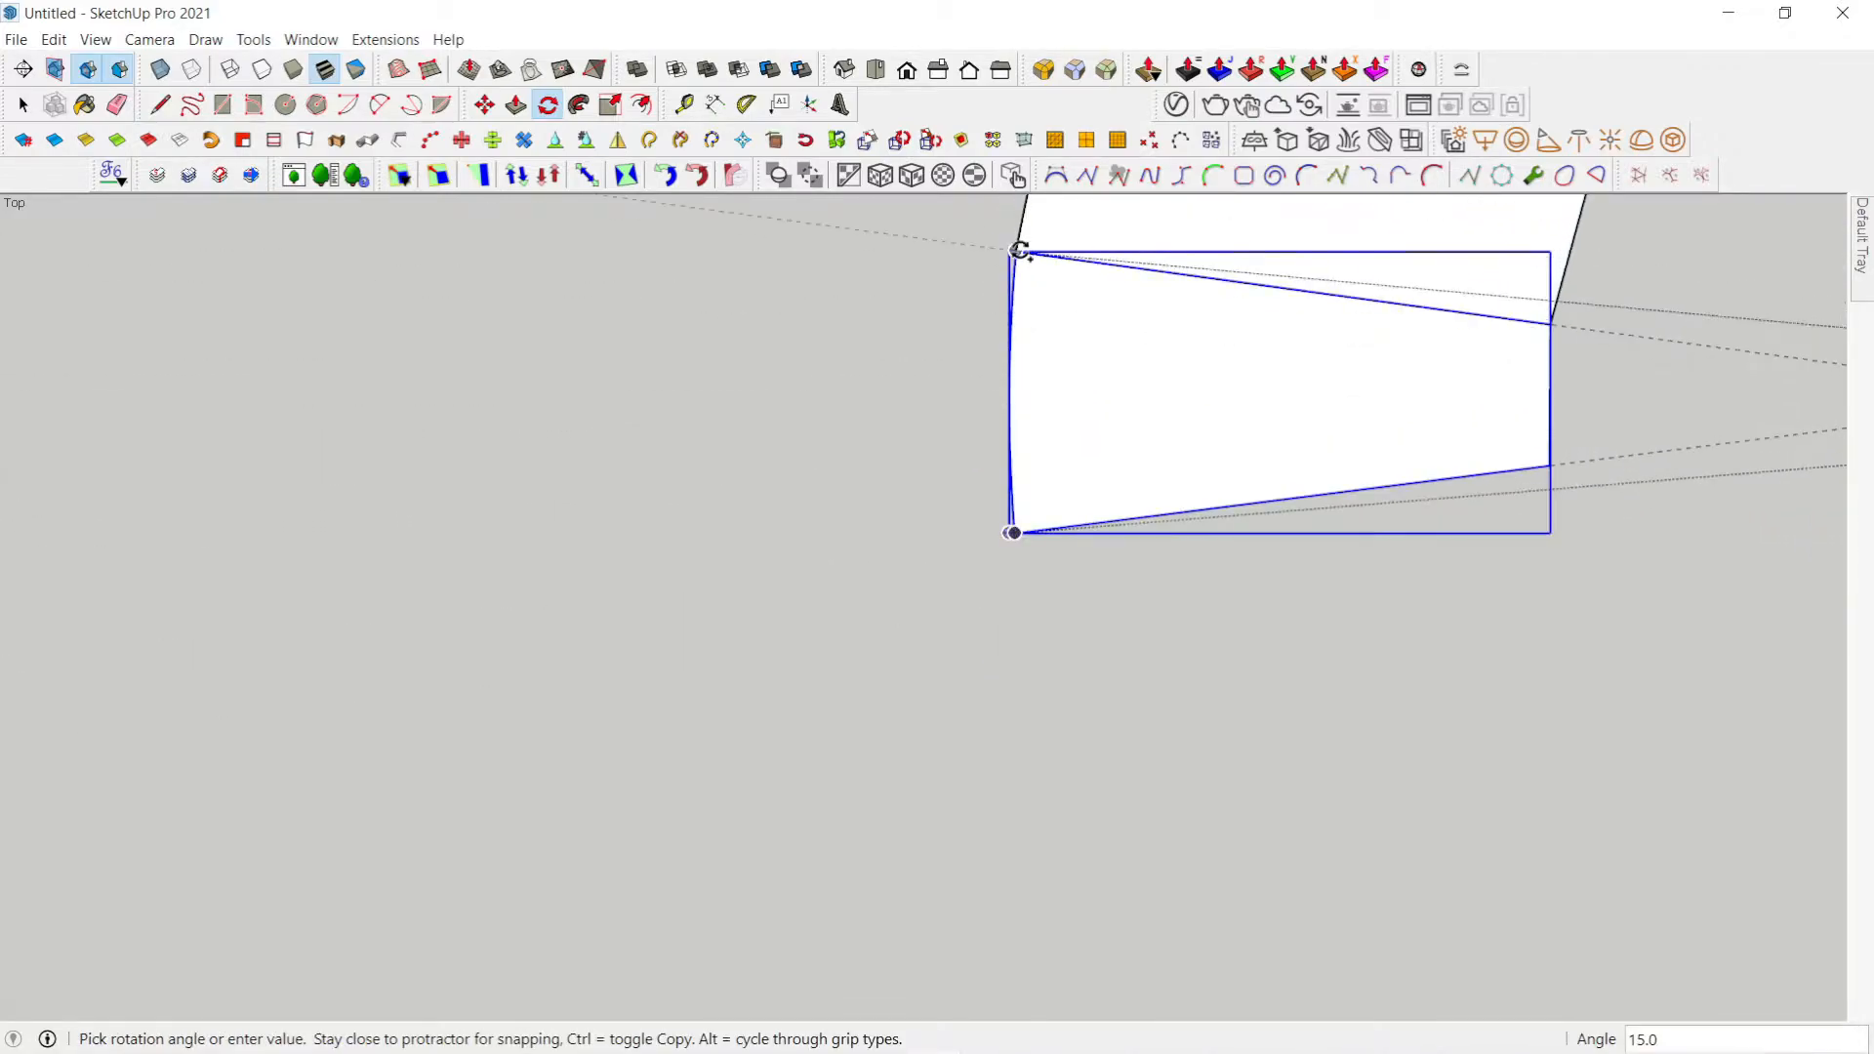
pyautogui.scroll(3, 1038, 226)
pyautogui.scroll(3, 1038, 225)
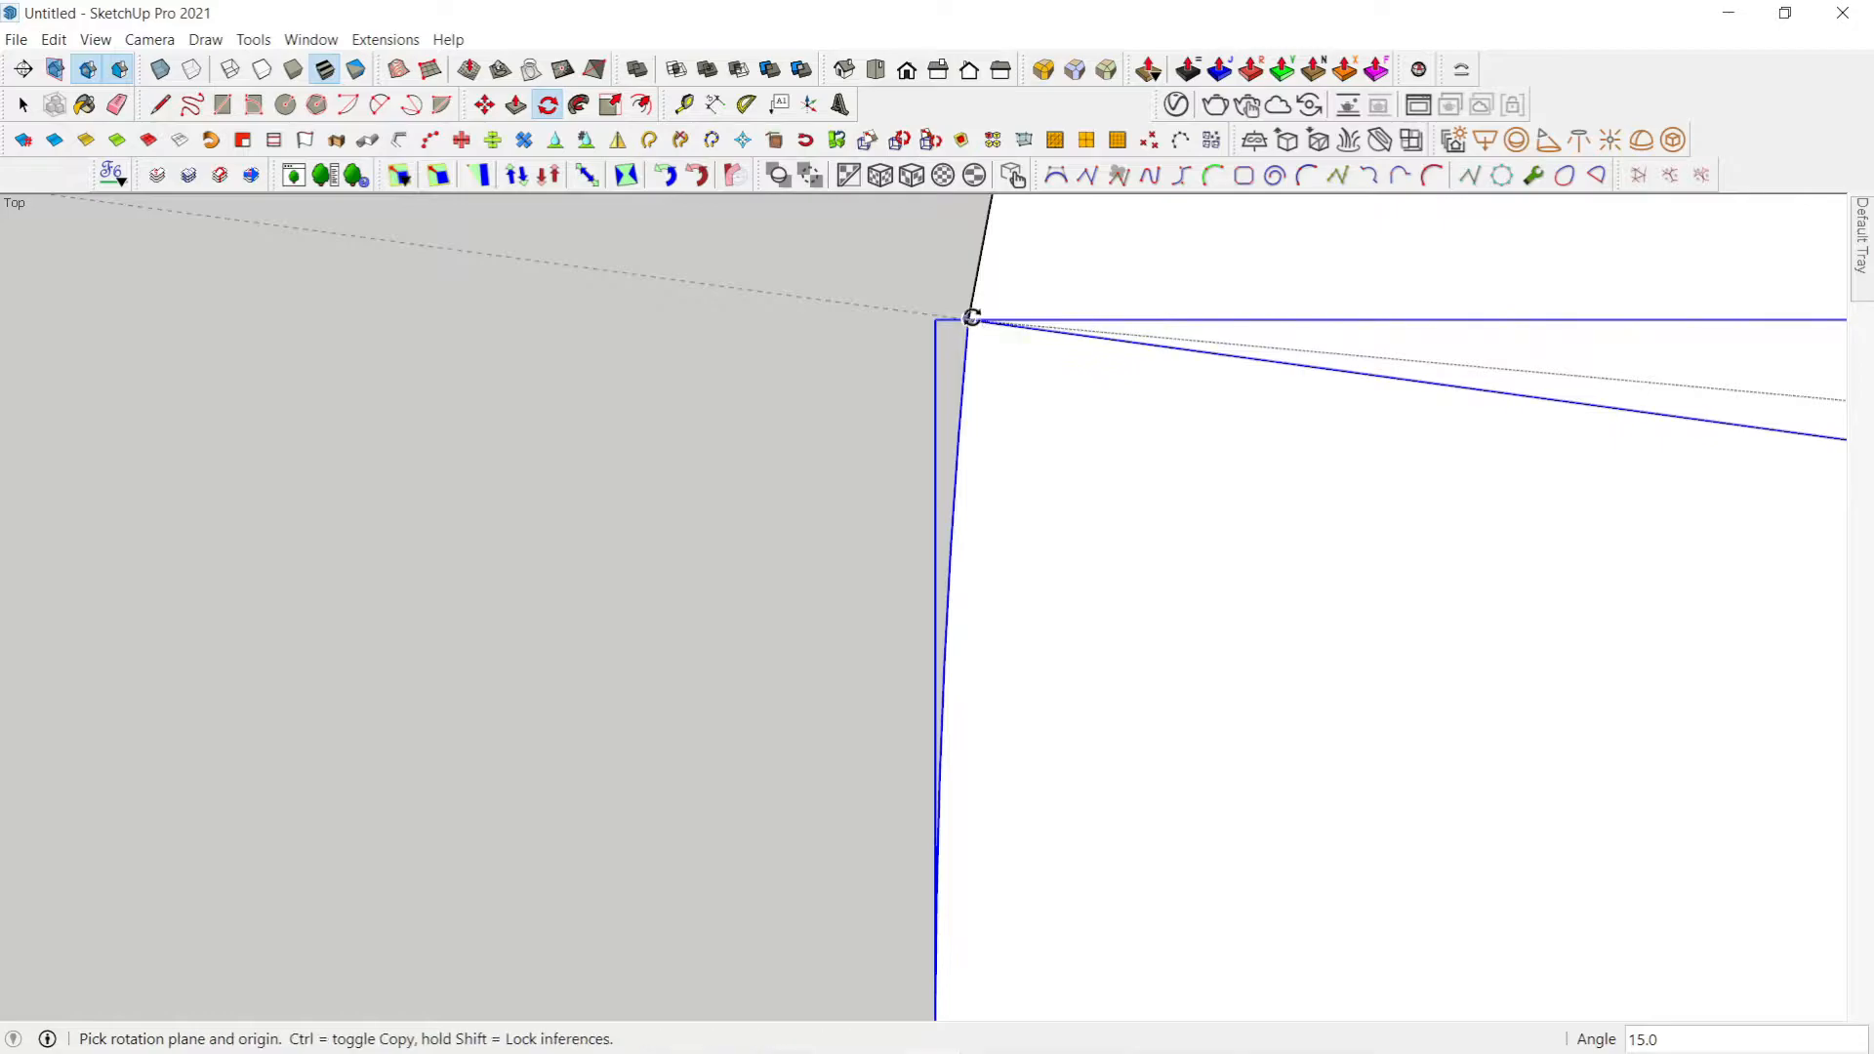
pyautogui.click(971, 317)
pyautogui.scroll(-8, 698, 439)
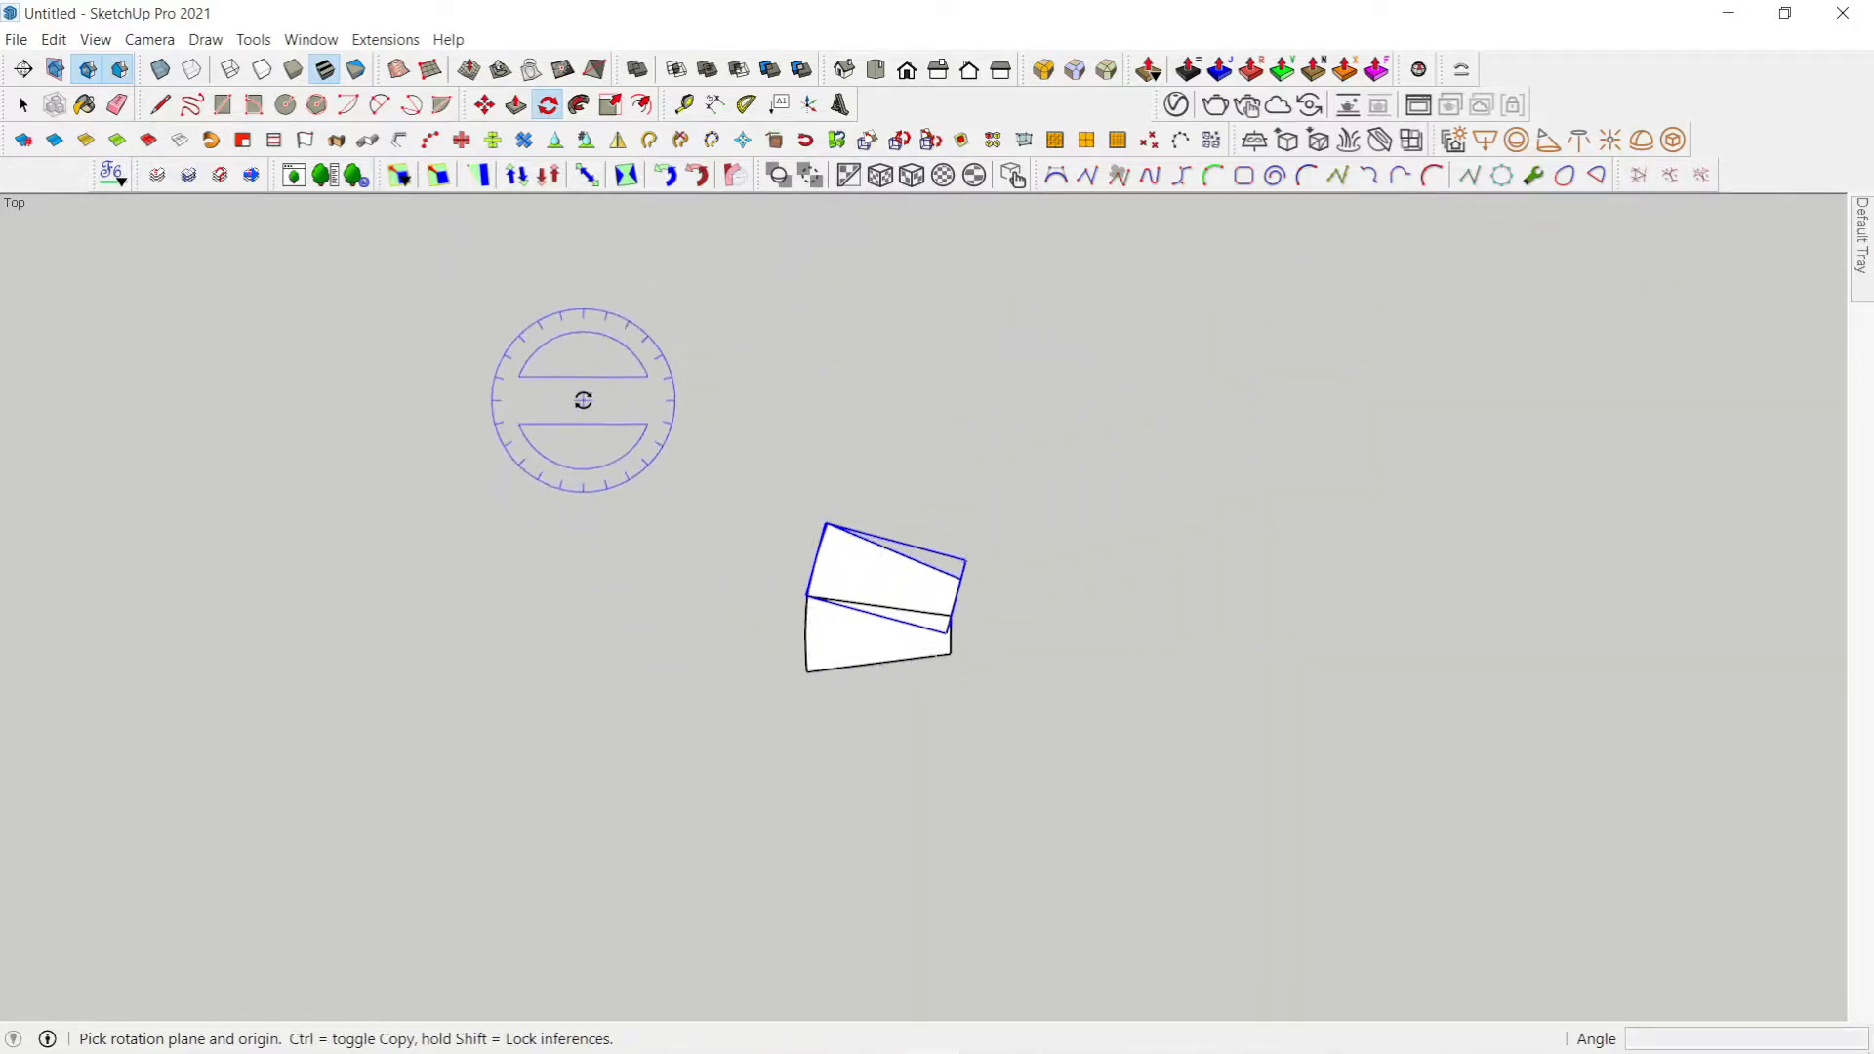
# Step: Array the rotated wedge copy around the centre with a multiplier of 22x
pyautogui.scroll(1, 583, 400)
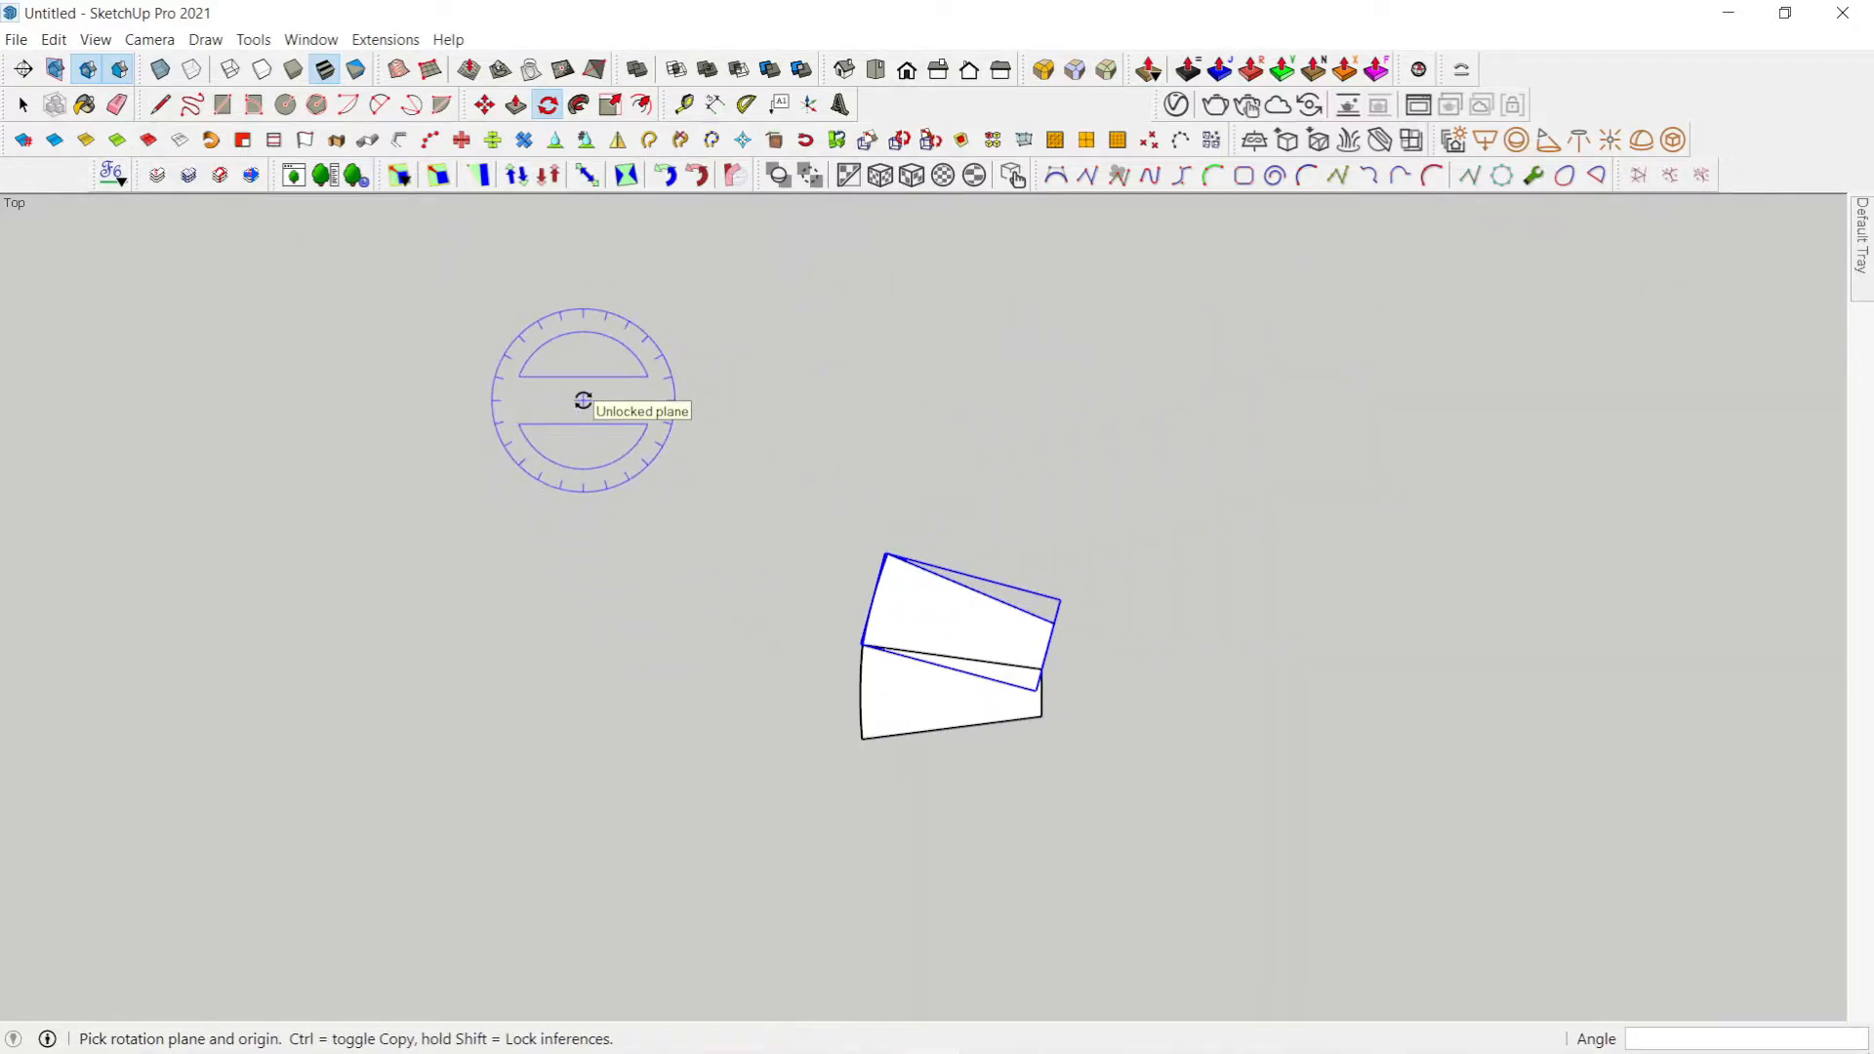
pyautogui.press('Return')
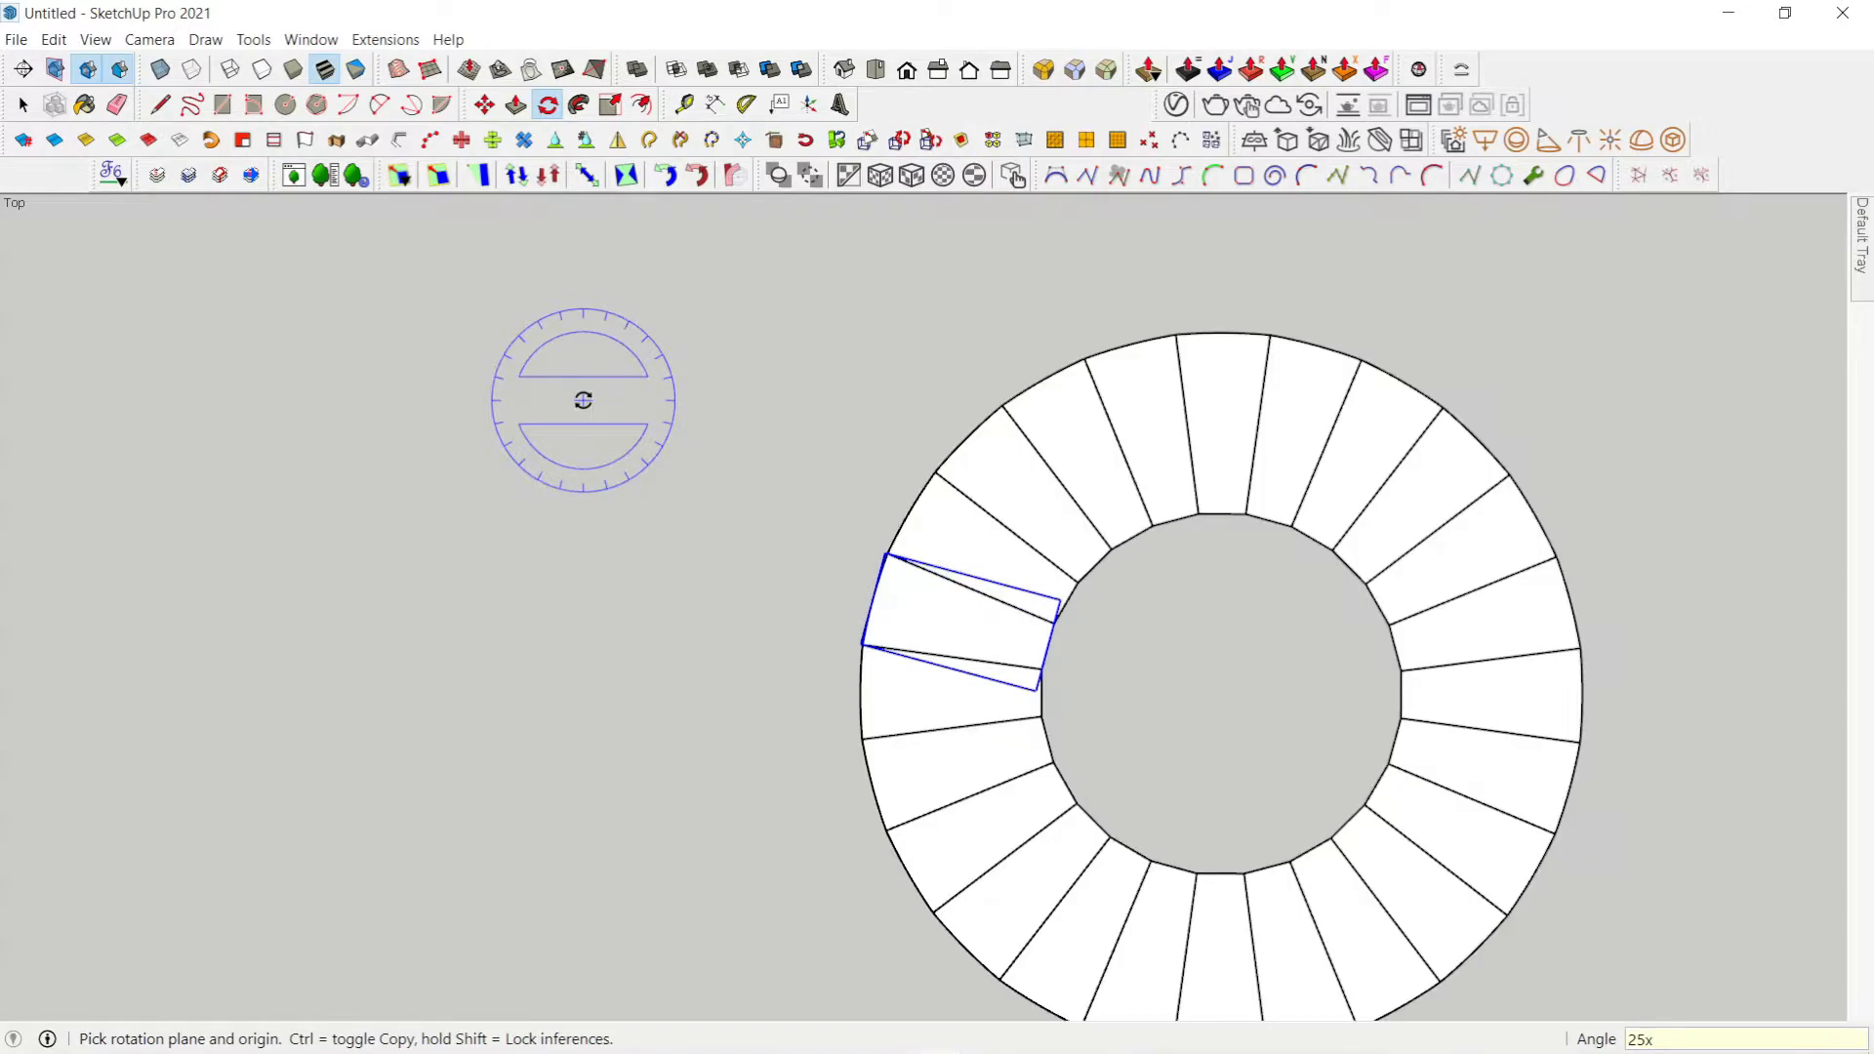
pyautogui.write('22x')
pyautogui.press('Return')
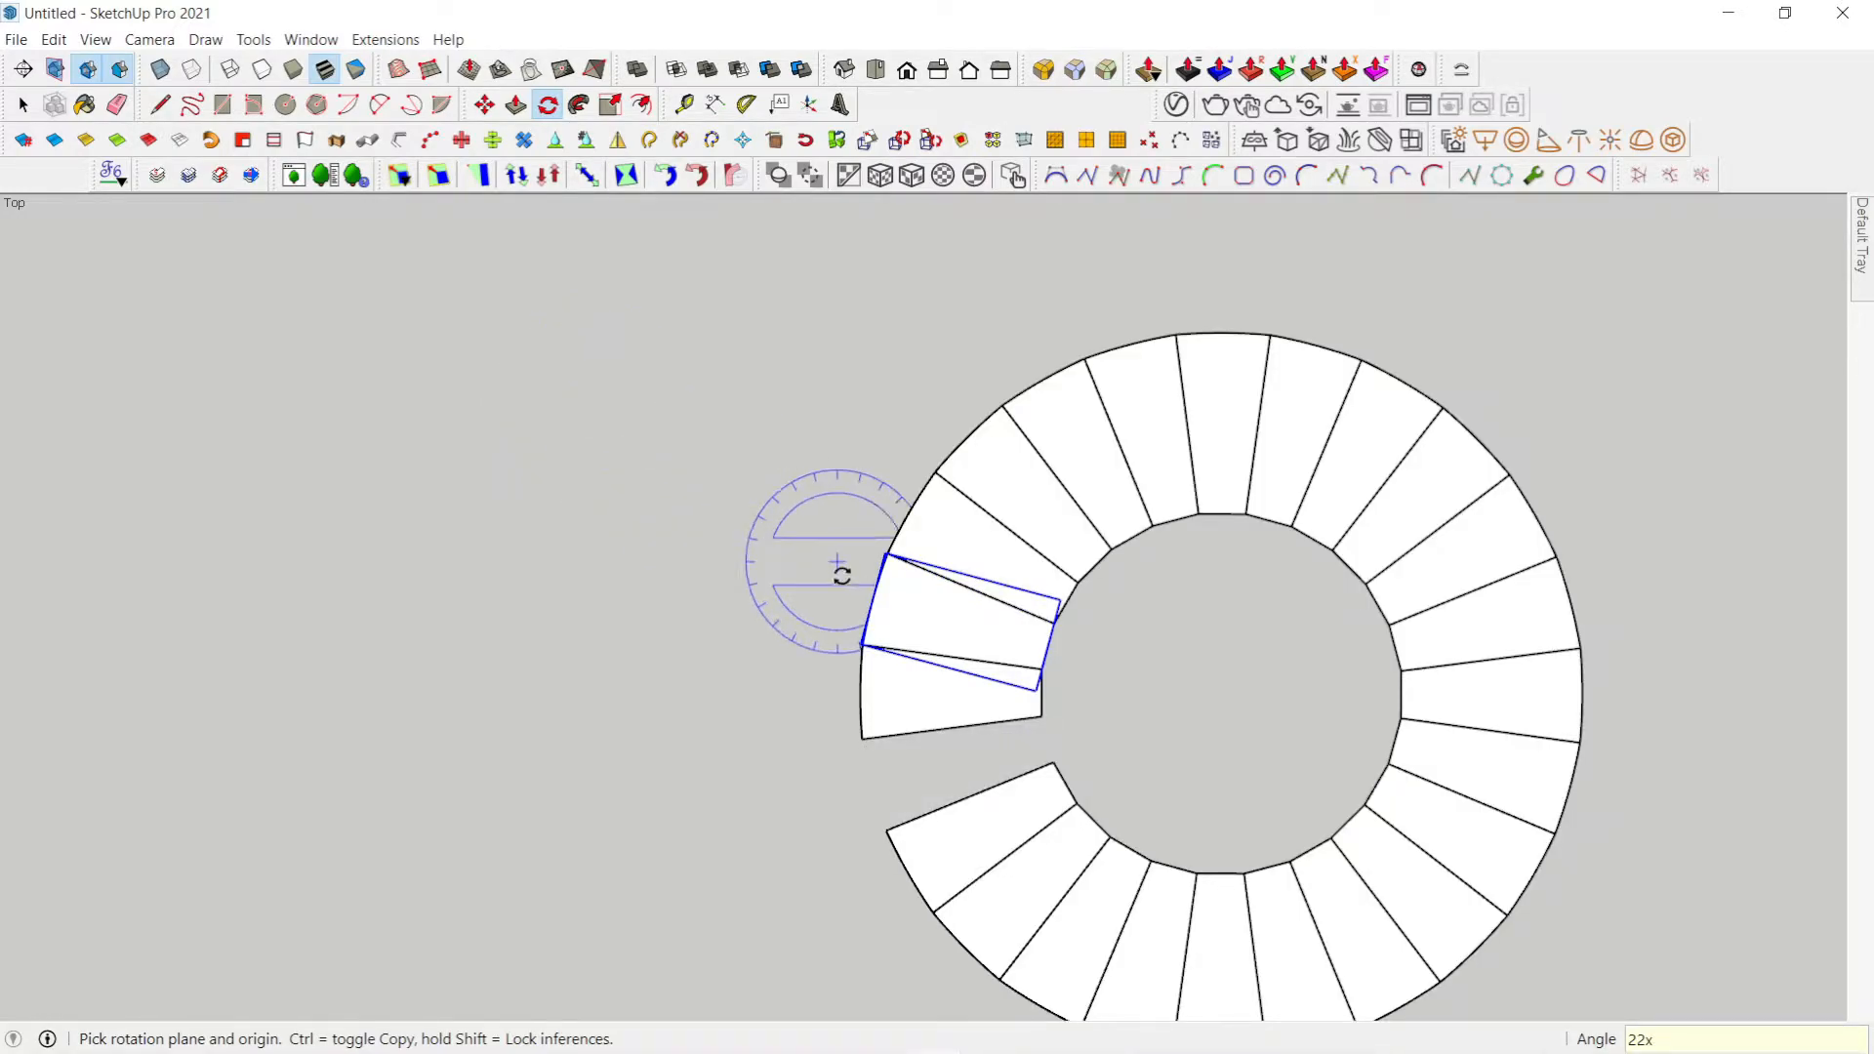
# Step: Move the second wedge up so its bottom outer corner sits on the first wedge's top outer corner
pyautogui.moveTo(542, 704); pyautogui.dragTo(1246, 603, button='middle')
pyautogui.press('space')
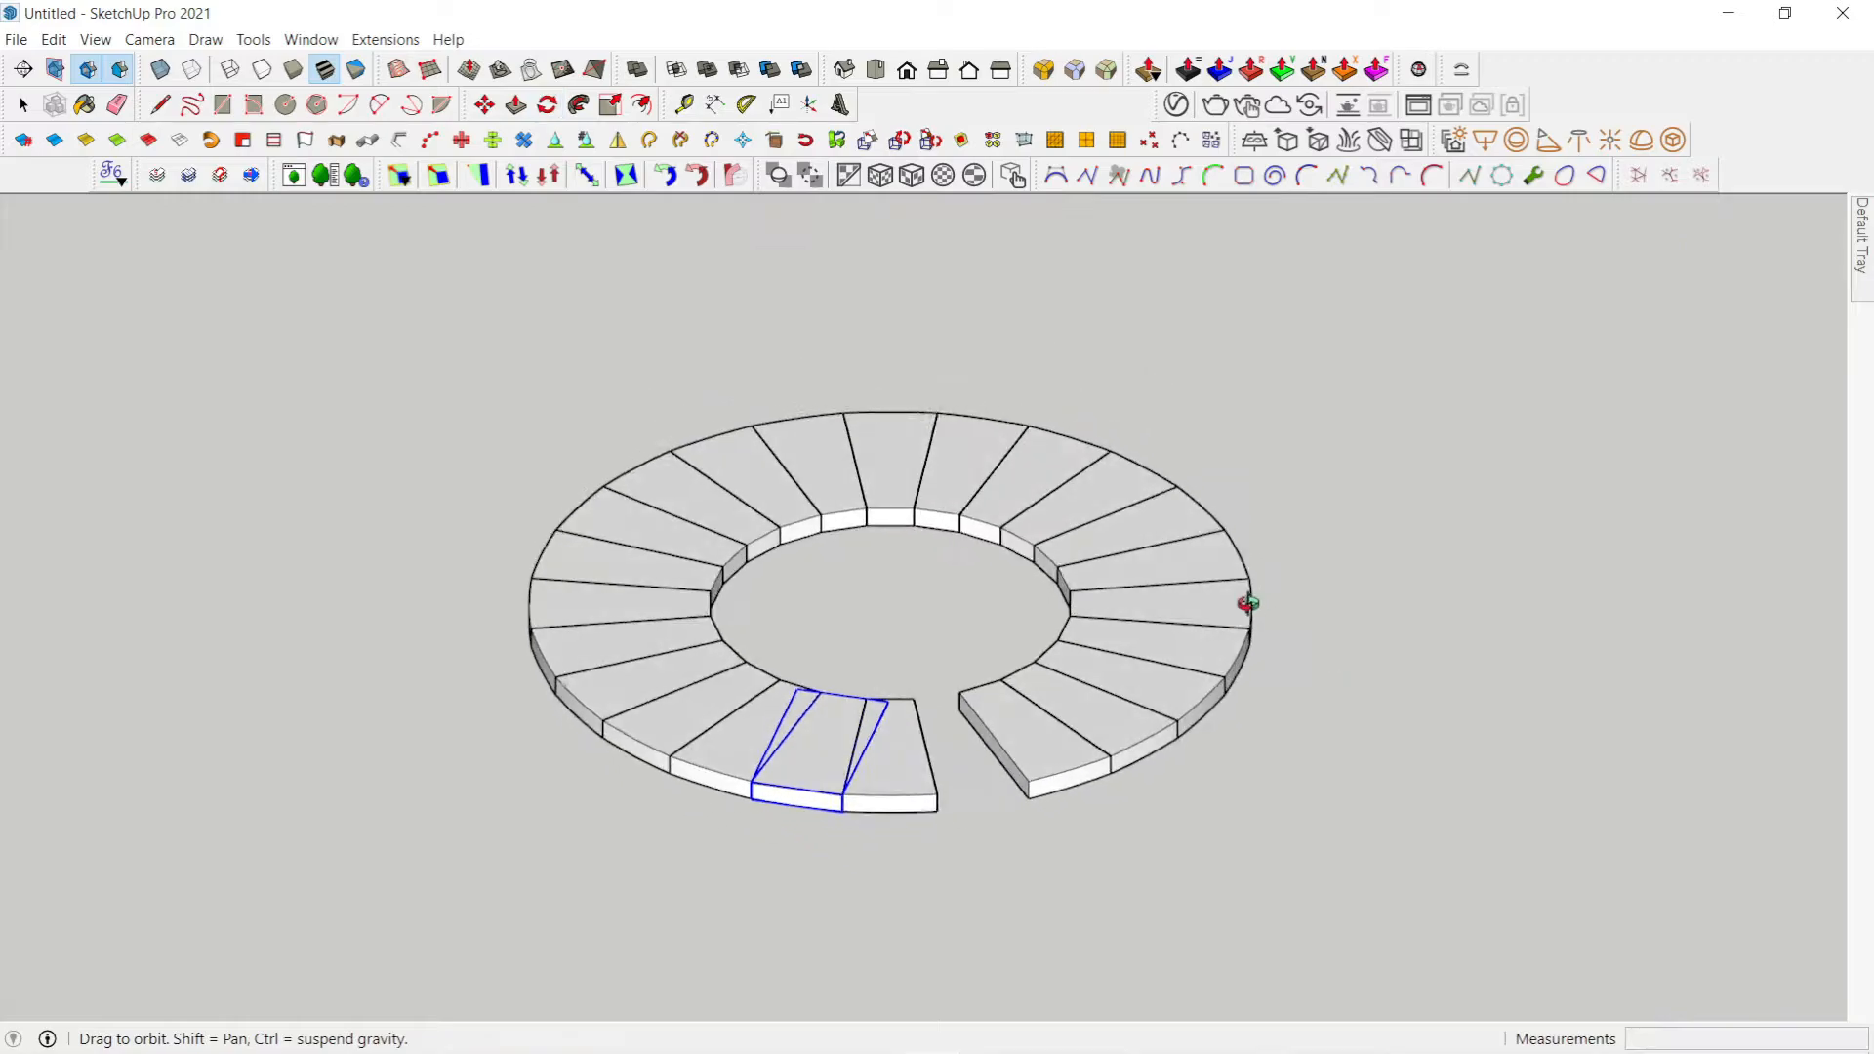
pyautogui.scroll(5, 717, 788)
pyautogui.moveTo(730, 802); pyautogui.dragTo(1035, 736, button='middle')
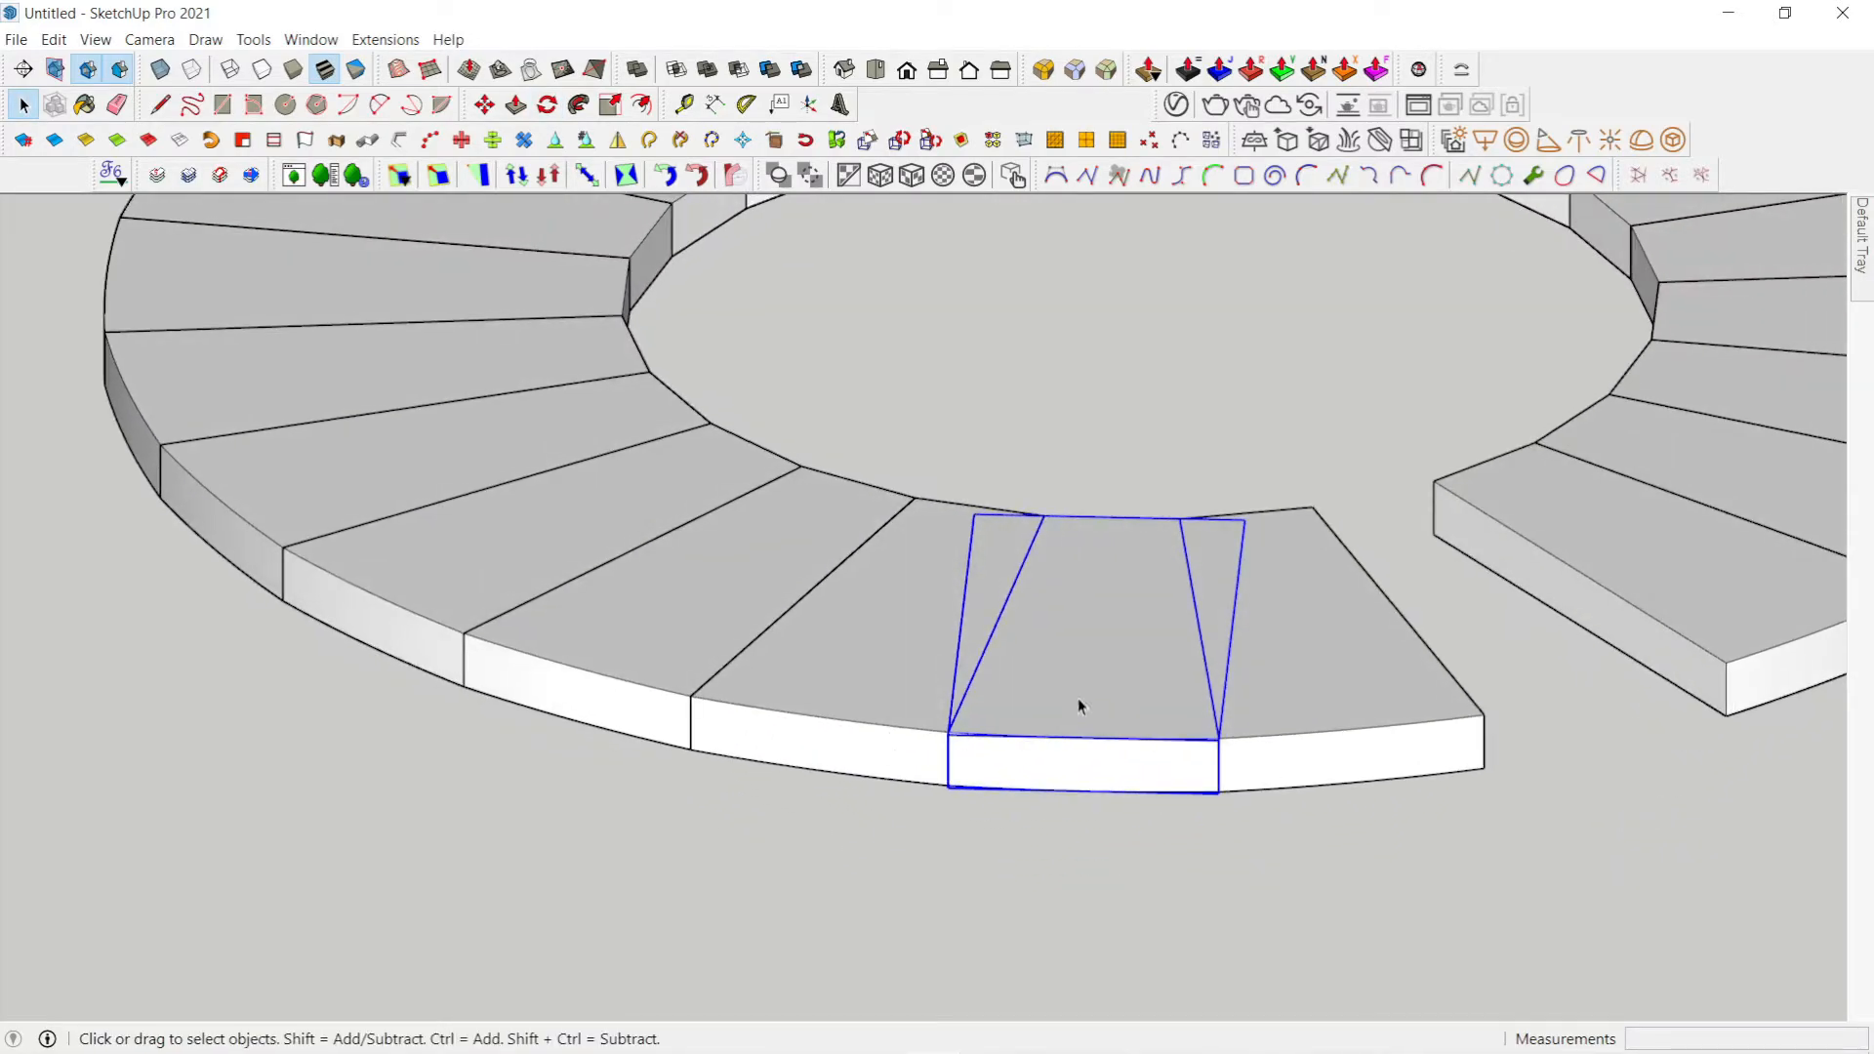
pyautogui.scroll(3, 1219, 805)
pyautogui.scroll(-1, 1144, 704)
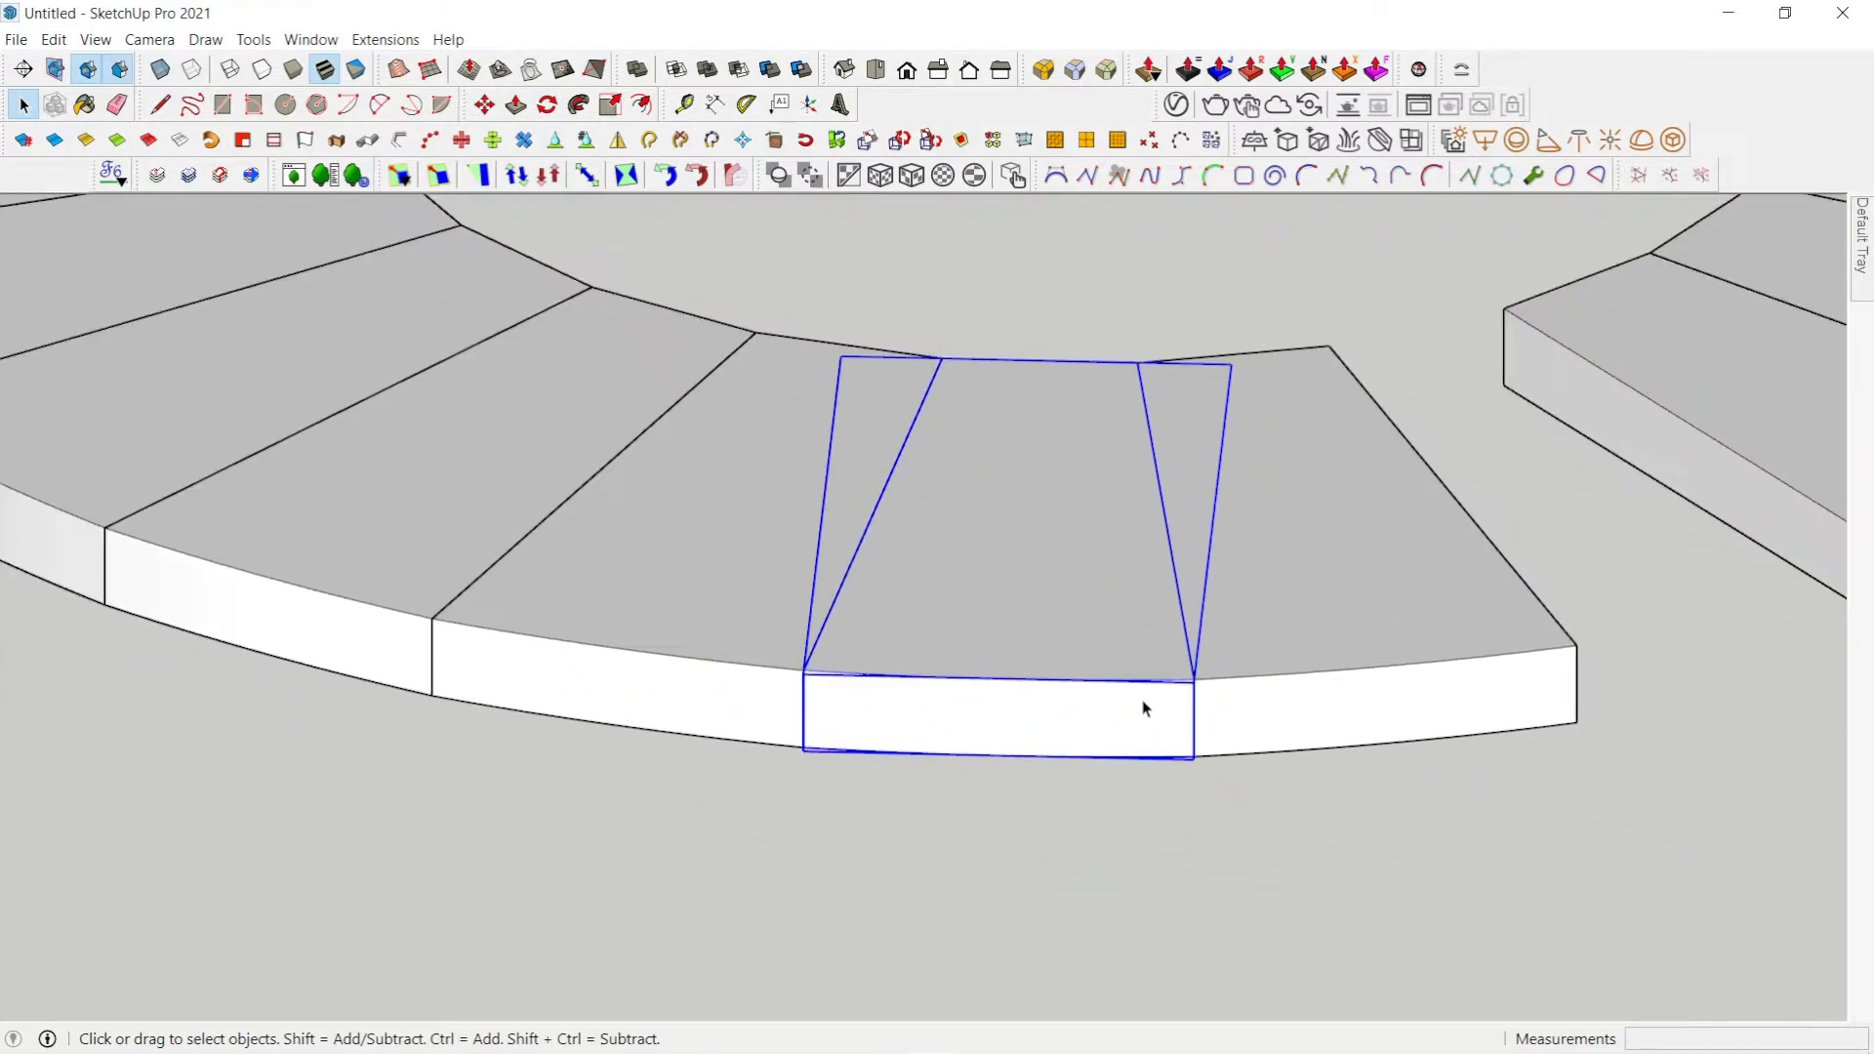
pyautogui.scroll(-3, 1143, 705)
pyautogui.press('m')
pyautogui.scroll(4, 1171, 728)
pyautogui.scroll(3, 1137, 745)
pyautogui.moveTo(1138, 744); pyautogui.dragTo(1110, 761, button='middle')
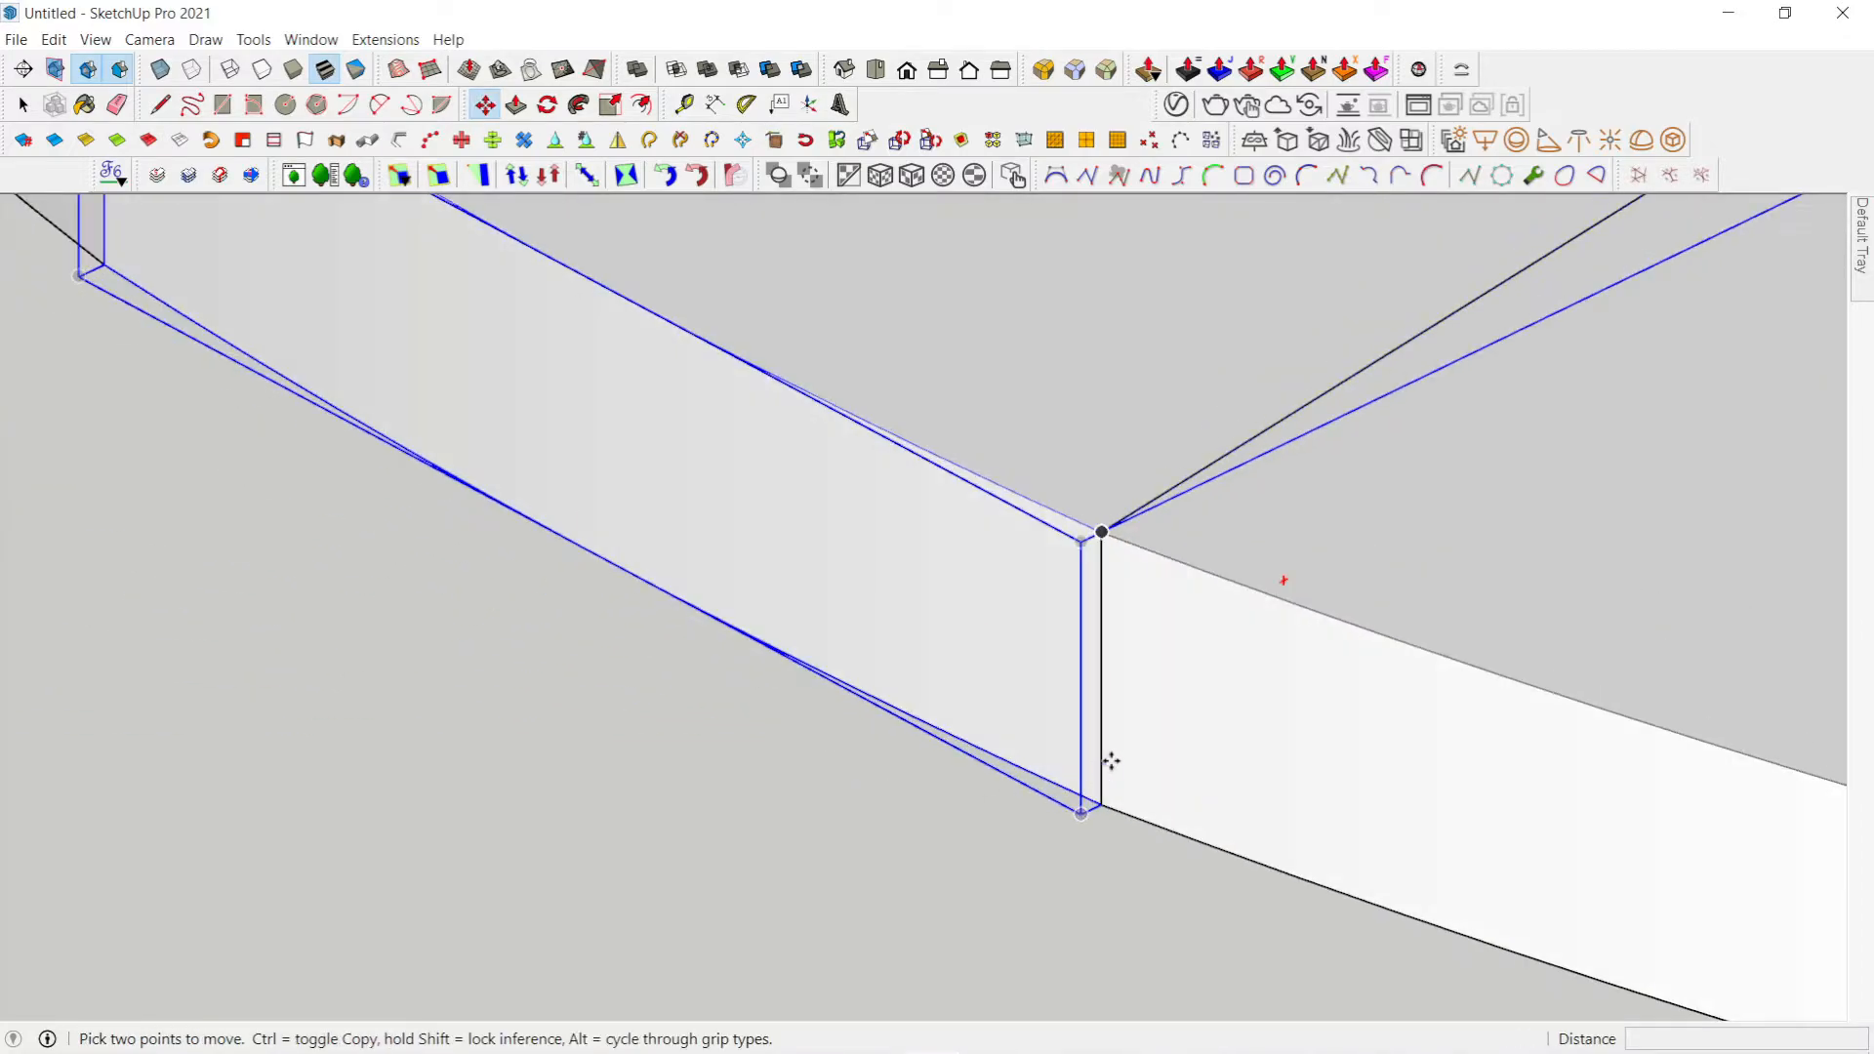
pyautogui.click(1101, 807)
pyautogui.click(1102, 533)
# Step: Move the third wedge up about 340 mm so its bottom corner meets the second wedge's top corner
pyautogui.scroll(-4, 934, 615)
pyautogui.keyDown('shift'); pyautogui.moveTo(622, 528); pyautogui.dragTo(1054, 798, button='middle'); pyautogui.keyUp('shift')
pyautogui.press('space')
pyautogui.press('m')
pyautogui.click(992, 766)
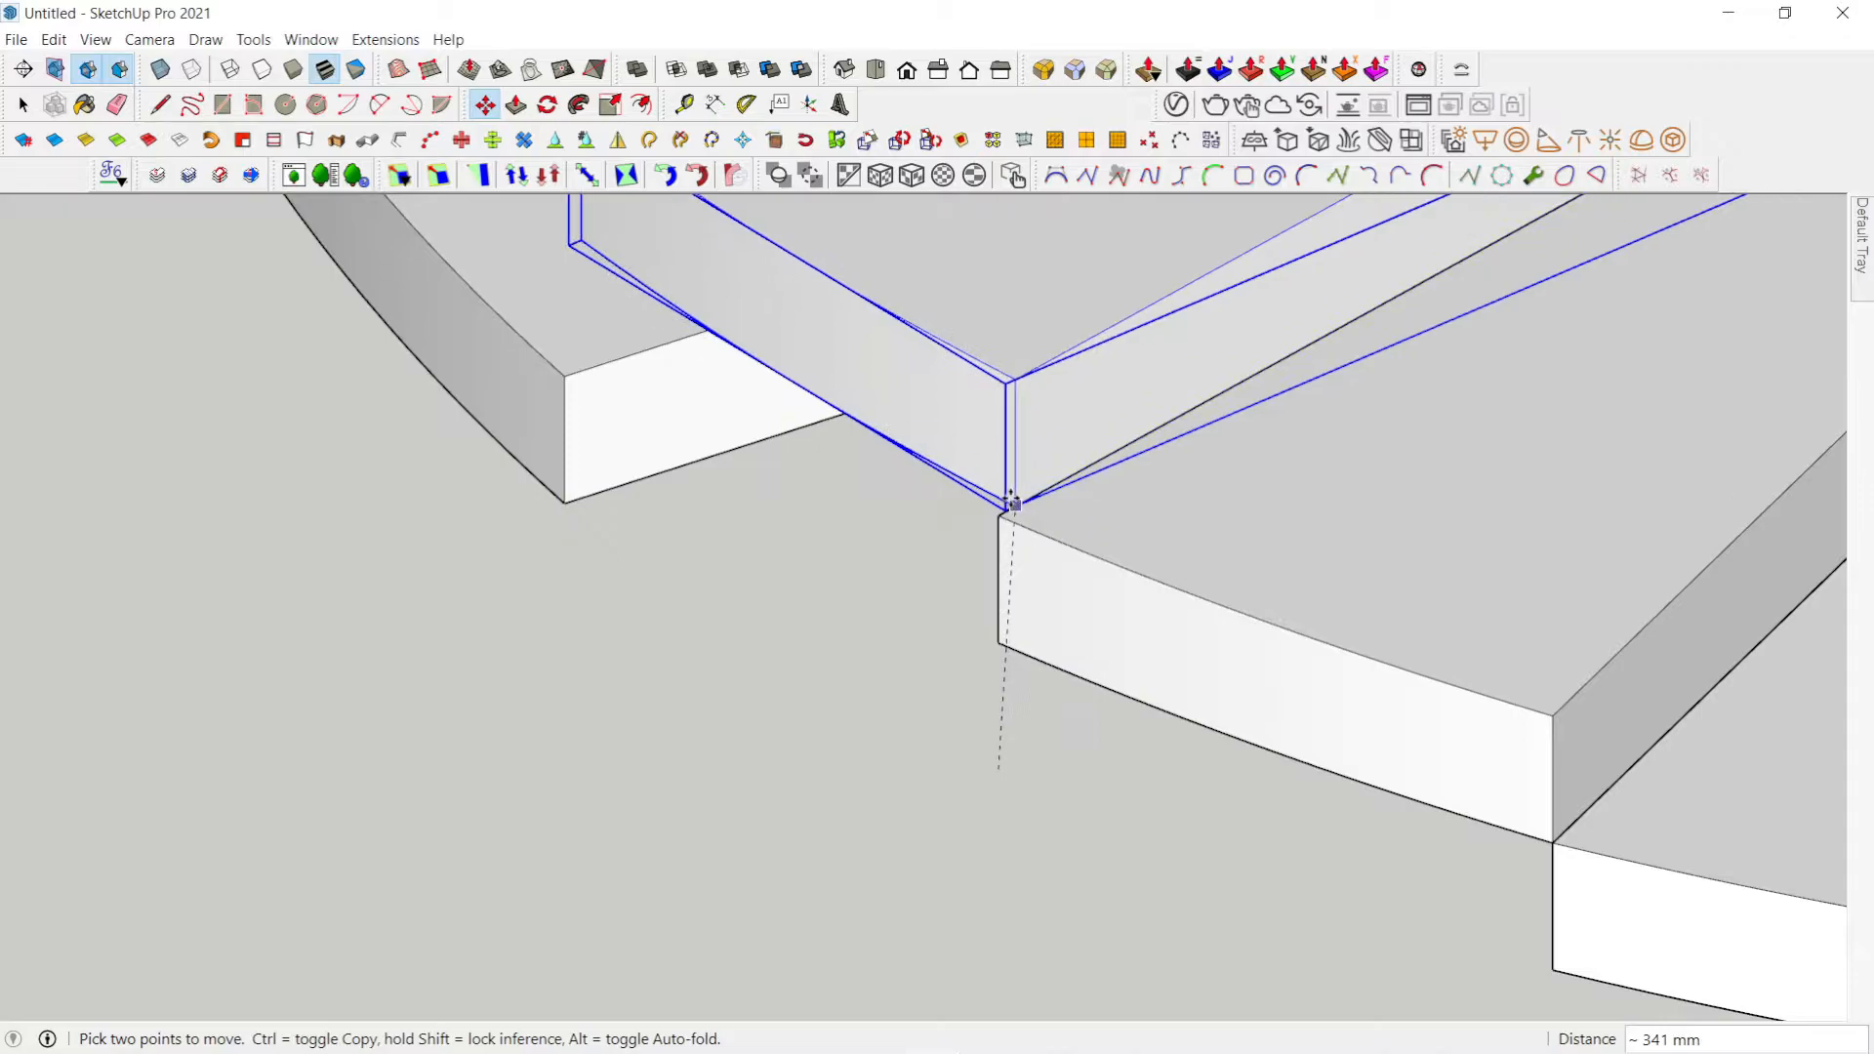
pyautogui.click(998, 516)
# Step: Move the fourth wedge up 510 mm so its bottom corner meets the third wedge's top corner
pyautogui.press('space')
pyautogui.click(600, 454)
pyautogui.click(565, 504)
pyautogui.keyDown('shift'); pyautogui.moveTo(607, 544); pyautogui.dragTo(1125, 641, button='middle'); pyautogui.keyUp('shift')
pyautogui.click(800, 385)
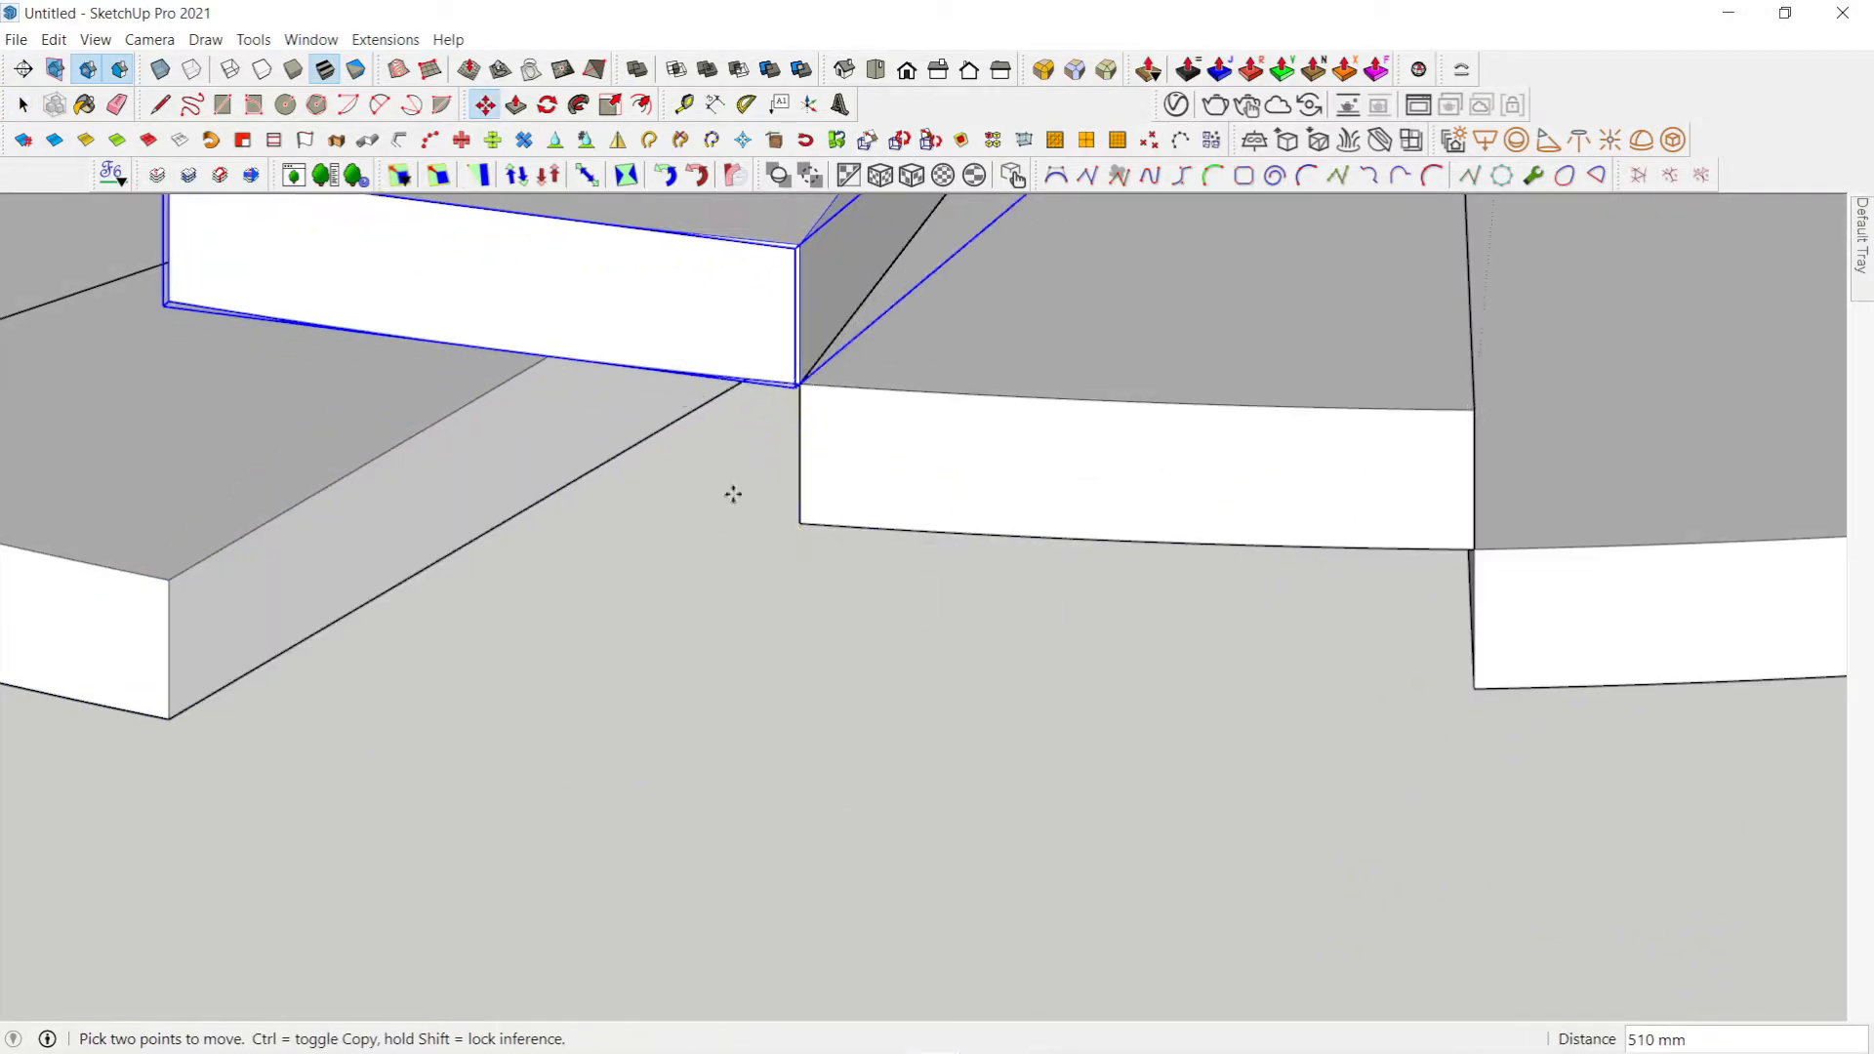
# Step: Move the fifth wedge up 680 mm so its bottom outer corner meets the fourth wedge's top outer corner
pyautogui.scroll(-8, 796, 596)
pyautogui.keyDown('shift'); pyautogui.moveTo(794, 602); pyautogui.dragTo(970, 706, button='middle'); pyautogui.keyUp('shift')
pyautogui.press('space')
pyautogui.click(780, 711)
pyautogui.scroll(5, 793, 703)
pyautogui.moveTo(815, 701); pyautogui.dragTo(788, 746, button='middle')
pyautogui.press('m')
pyautogui.scroll(5, 751, 825)
pyautogui.click(720, 857)
pyautogui.scroll(-4, 767, 625)
pyautogui.keyDown('shift'); pyautogui.moveTo(769, 536); pyautogui.dragTo(858, 702, button='middle'); pyautogui.keyUp('shift')
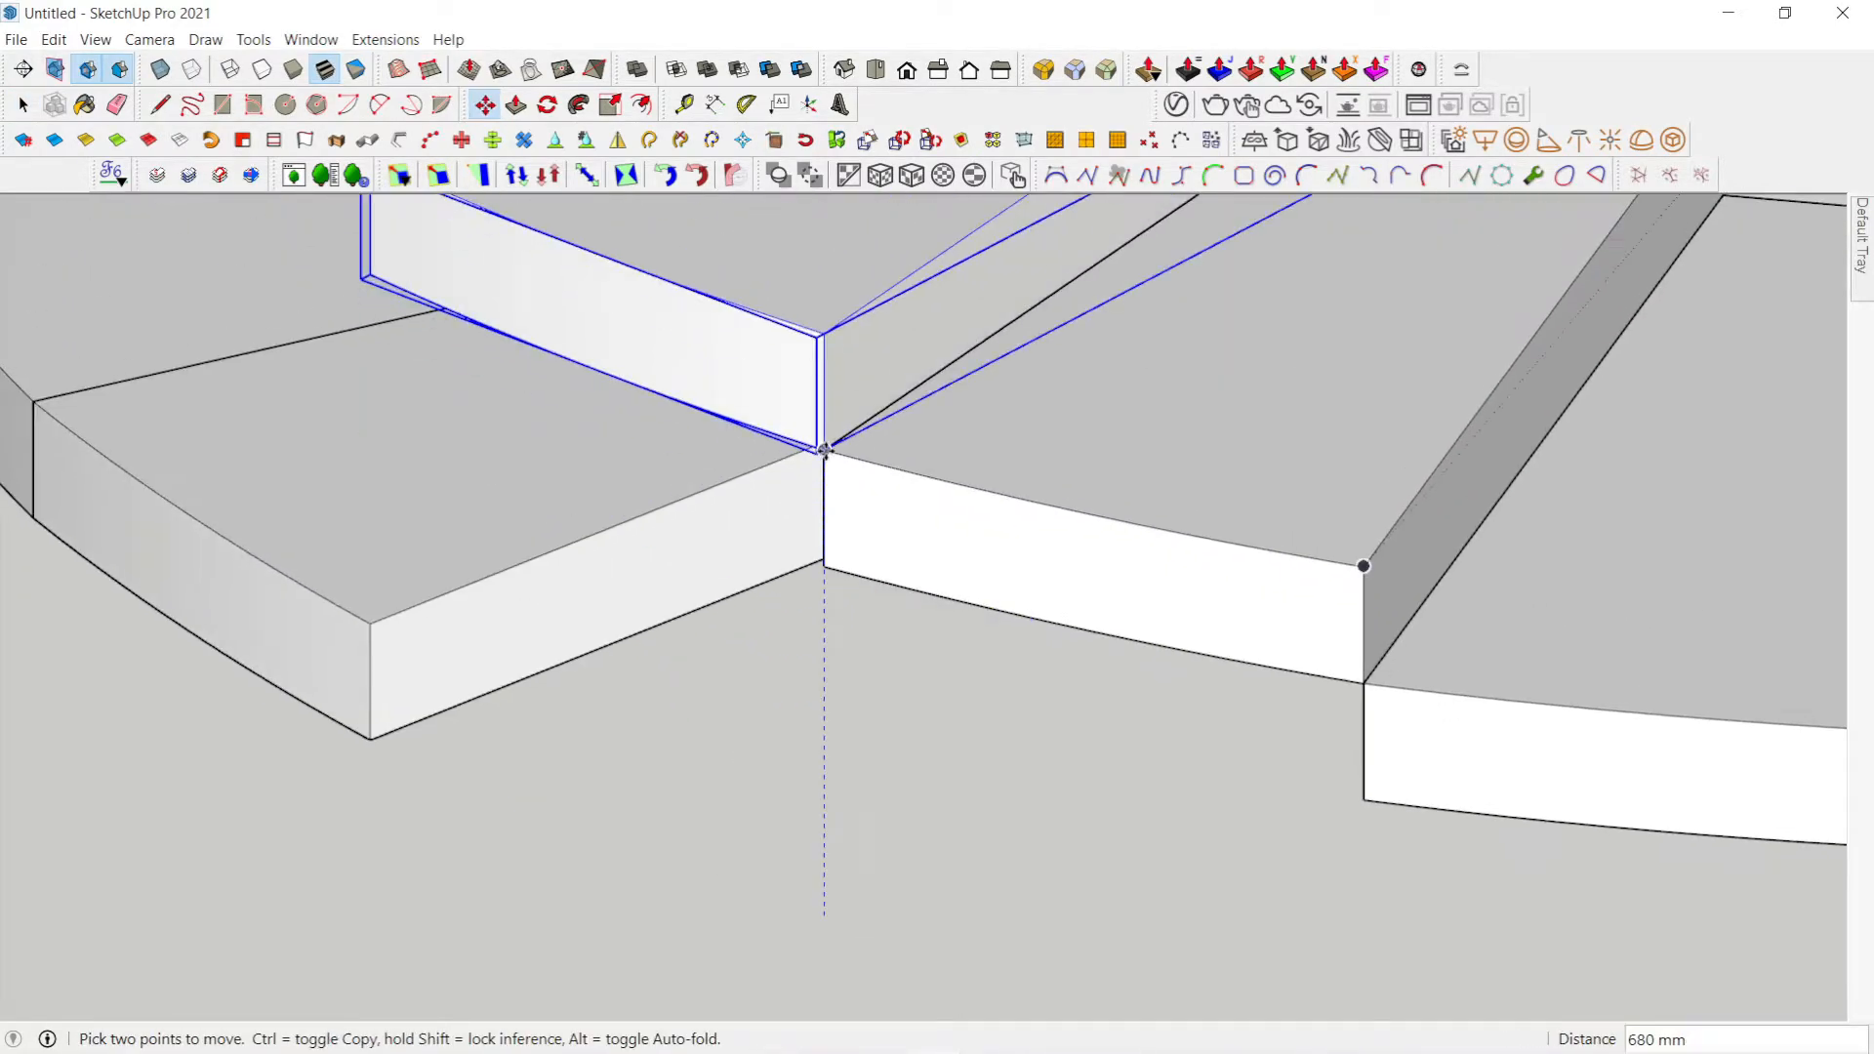
pyautogui.click(825, 449)
# Step: Raise the following wedges one by one around the ring, placing each bottom outer corner on the previous wedge's top outer corner
pyautogui.press('space')
pyautogui.click(400, 652)
pyautogui.press('m')
pyautogui.click(370, 739)
pyautogui.moveTo(1057, 832); pyautogui.dragTo(1087, 773, button='middle')
pyautogui.press('m')
pyautogui.click(1054, 833)
pyautogui.moveTo(979, 673); pyautogui.dragTo(992, 556, button='middle')
pyautogui.scroll(4, 1034, 346)
pyautogui.click(1032, 342)
pyautogui.press('space')
pyautogui.click(849, 771)
pyautogui.press('m')
pyautogui.click(727, 922)
pyautogui.click(953, 818)
pyautogui.click(931, 852)
pyautogui.scroll(-5, 931, 839)
pyautogui.scroll(5, 992, 393)
pyautogui.click(794, 657)
pyautogui.press('space')
pyautogui.click(741, 683)
pyautogui.press('m')
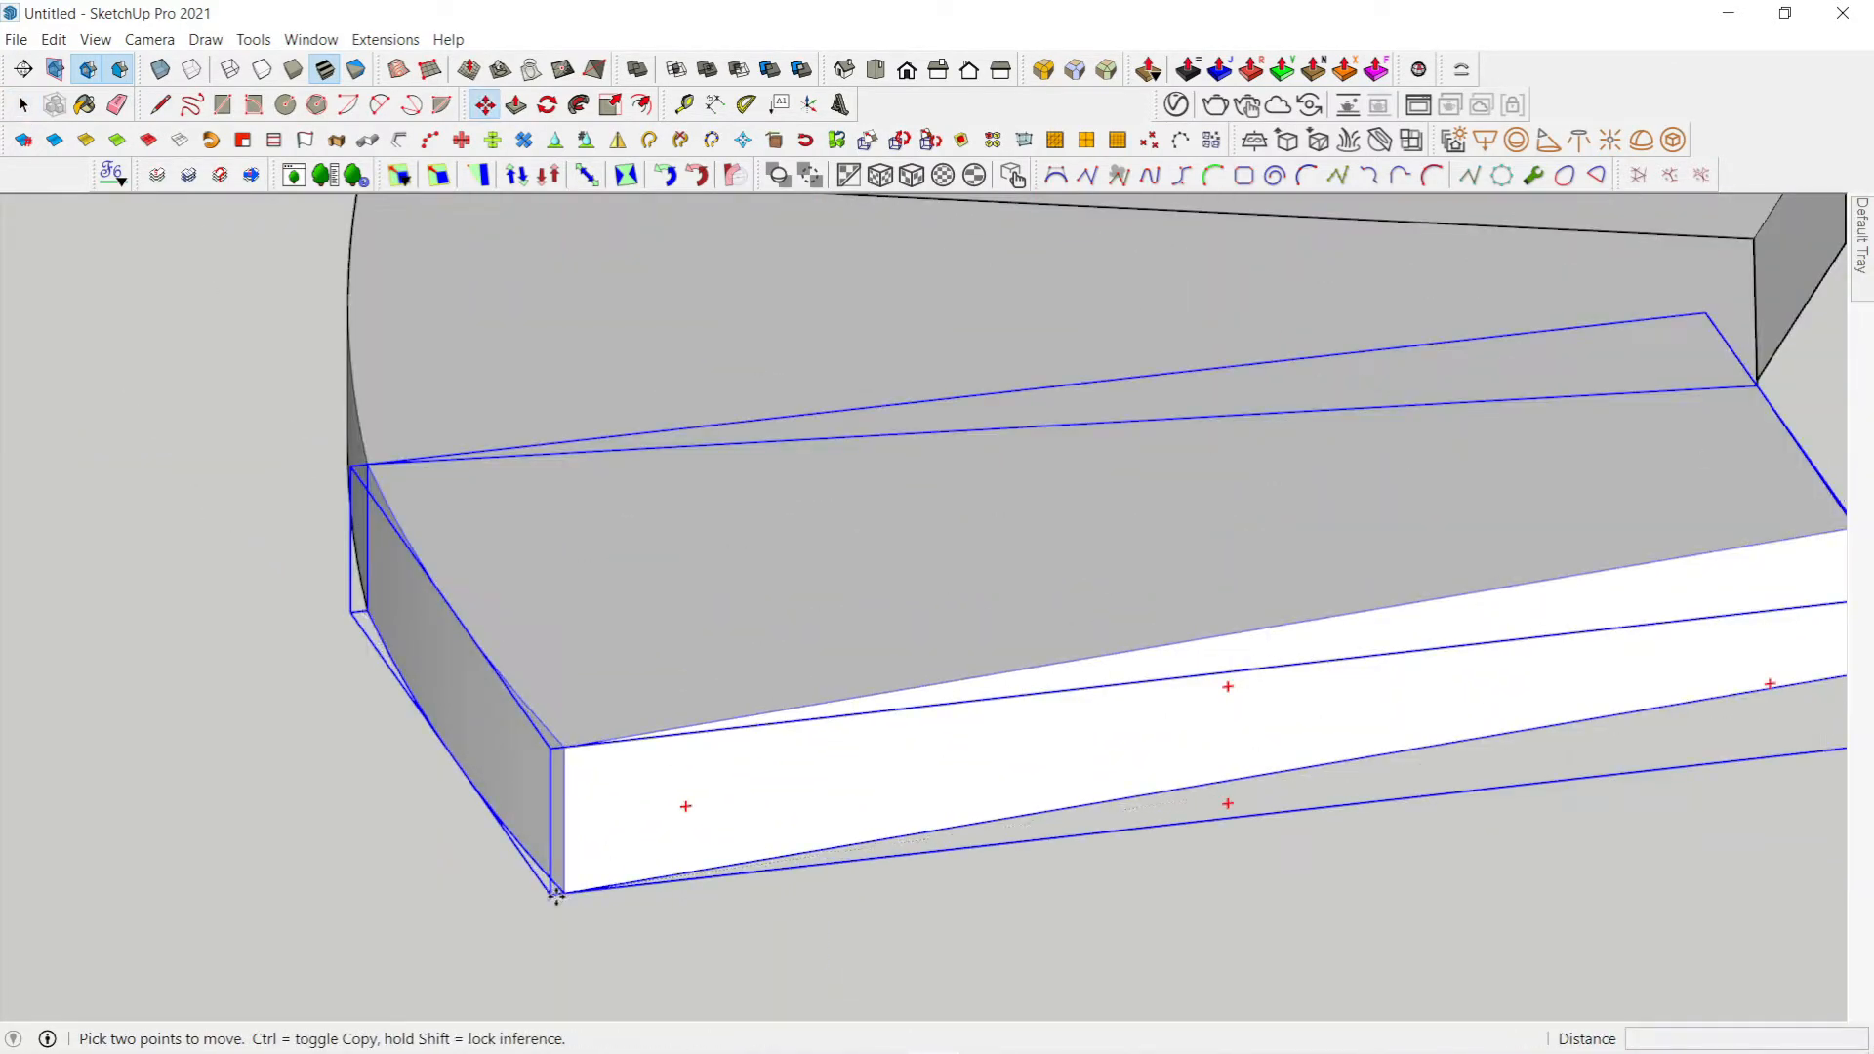
pyautogui.click(556, 893)
pyautogui.press('space')
pyautogui.click(882, 761)
pyautogui.press('m')
pyautogui.click(1004, 548)
pyautogui.click(1116, 660)
# Step: Raise the remaining ground-level wedges in turn onto the previous wedge's top outer corner, moving the last one up 3570 mm
pyautogui.press('space')
pyautogui.click(1023, 767)
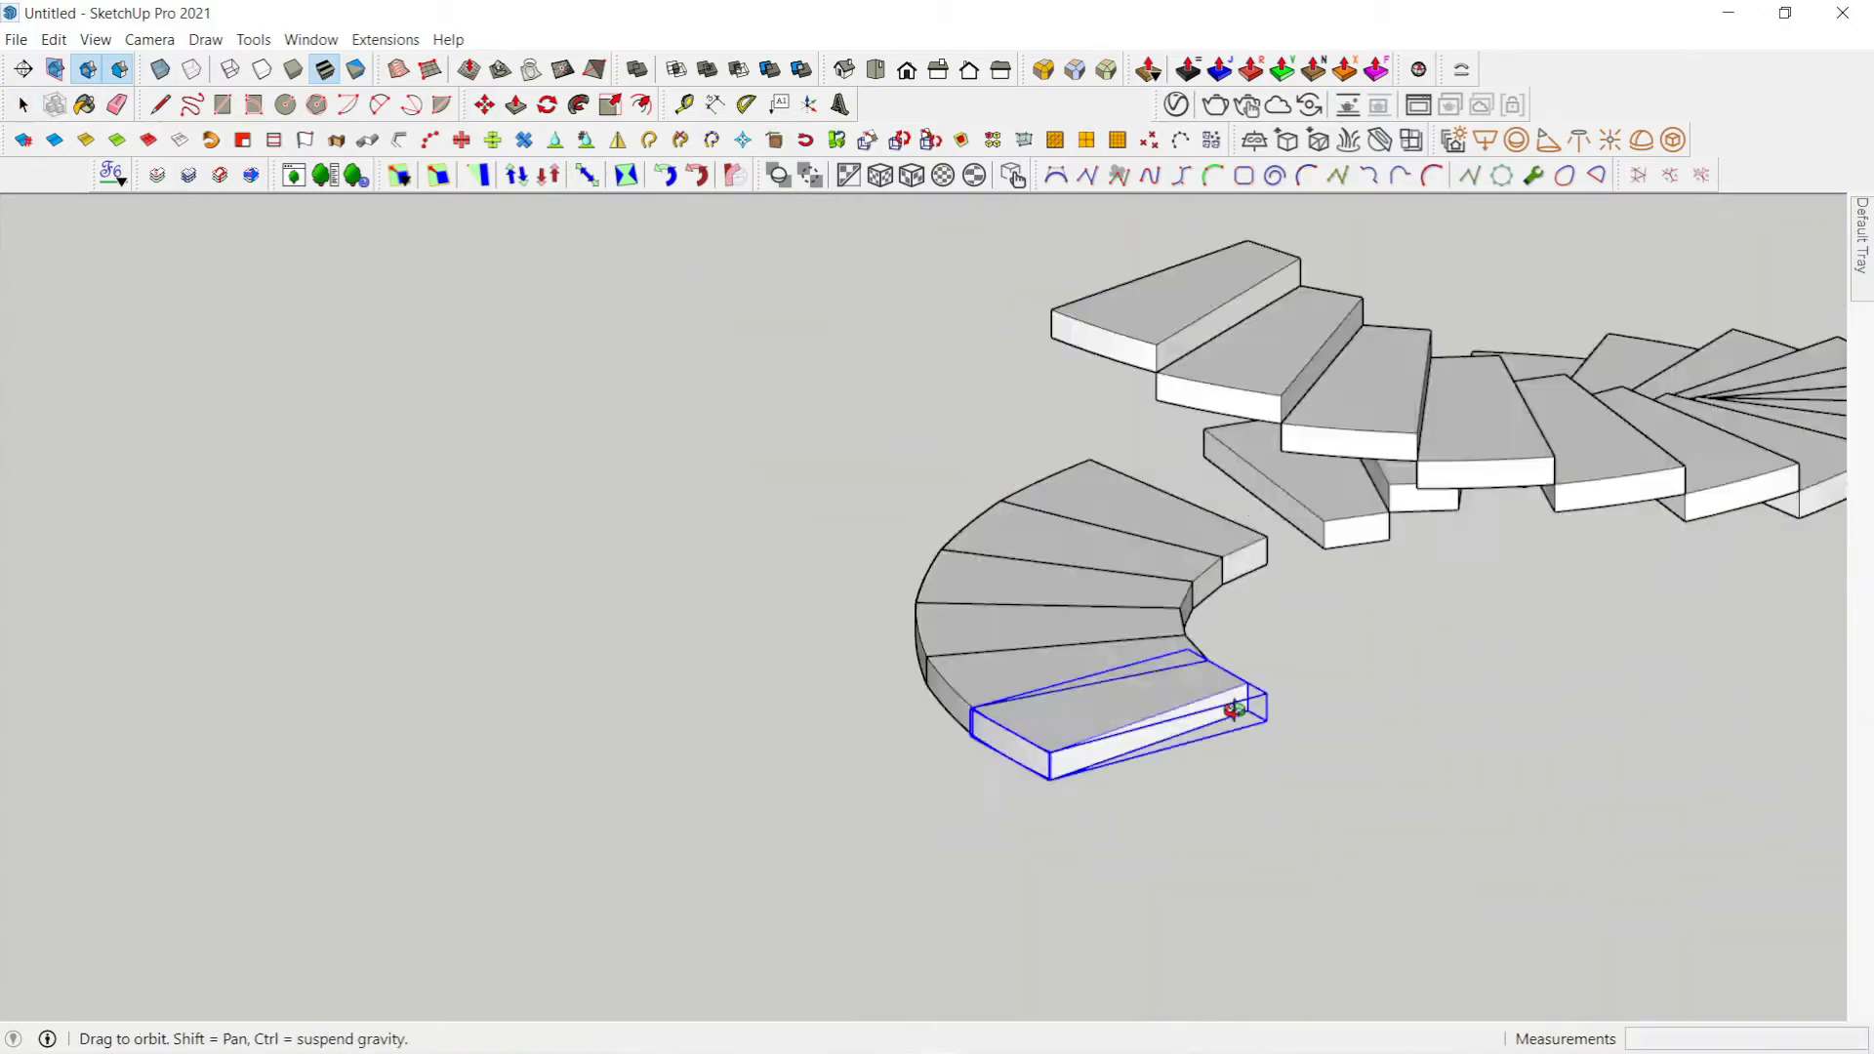
pyautogui.press('m')
pyautogui.click(1003, 802)
pyautogui.keyDown('shift'); pyautogui.moveTo(1003, 722); pyautogui.dragTo(1041, 536, button='middle'); pyautogui.keyUp('shift')
pyautogui.click(1016, 556)
pyautogui.press('space')
pyautogui.click(1020, 756)
pyautogui.press('m')
pyautogui.click(1005, 781)
pyautogui.click(1083, 255)
pyautogui.press('space')
pyautogui.click(1099, 786)
pyautogui.press('m')
pyautogui.click(1063, 847)
pyautogui.click(1091, 242)
pyautogui.press('space')
pyautogui.click(1191, 673)
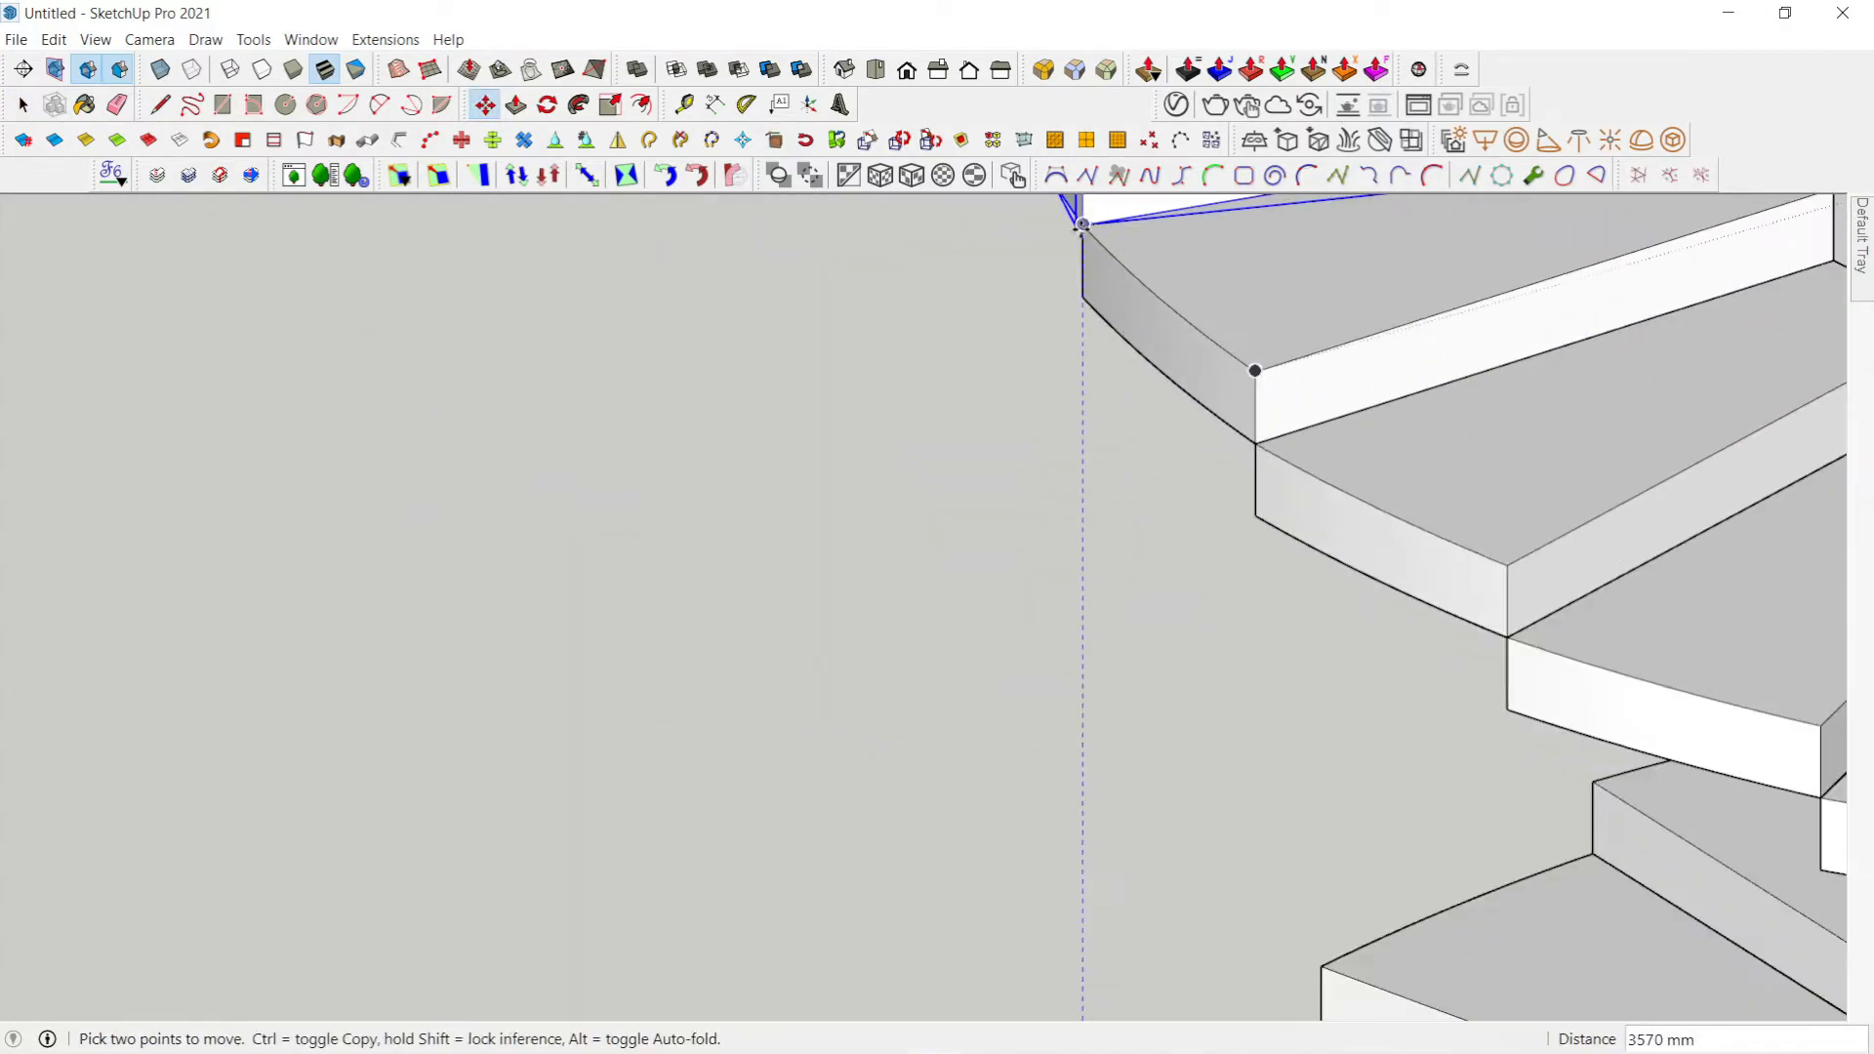
pyautogui.click(1094, 236)
# Step: Inside the step component, move the bottom edge beside the next lower step down 170 mm so the undersides form a continuous slope
pyautogui.scroll(5, 1094, 236)
pyautogui.scroll(-10, 975, 488)
pyautogui.scroll(10, 992, 306)
pyautogui.scroll(-10, 891, 439)
pyautogui.moveTo(891, 439); pyautogui.dragTo(84, 631, button='middle')
pyautogui.moveTo(841, 354); pyautogui.dragTo(824, 460, button='middle')
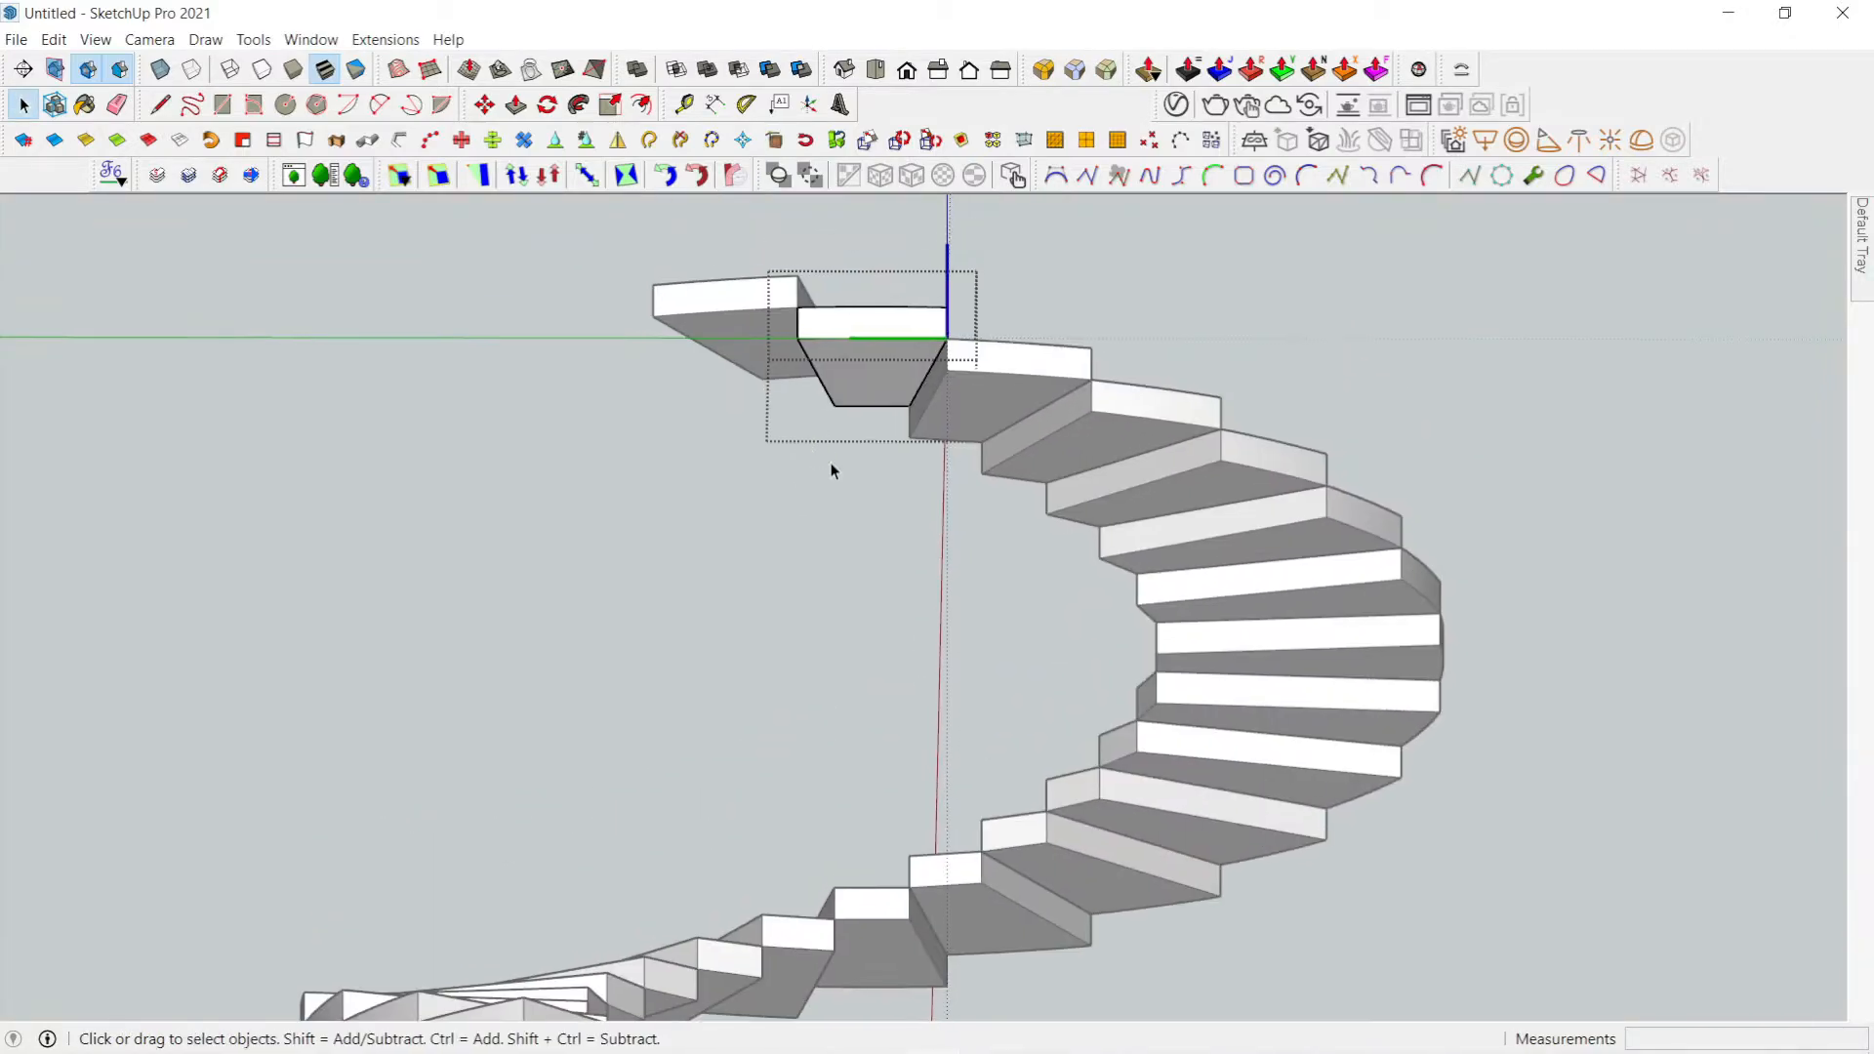
pyautogui.scroll(6, 874, 322)
pyautogui.moveTo(910, 354); pyautogui.dragTo(992, 355, button='middle')
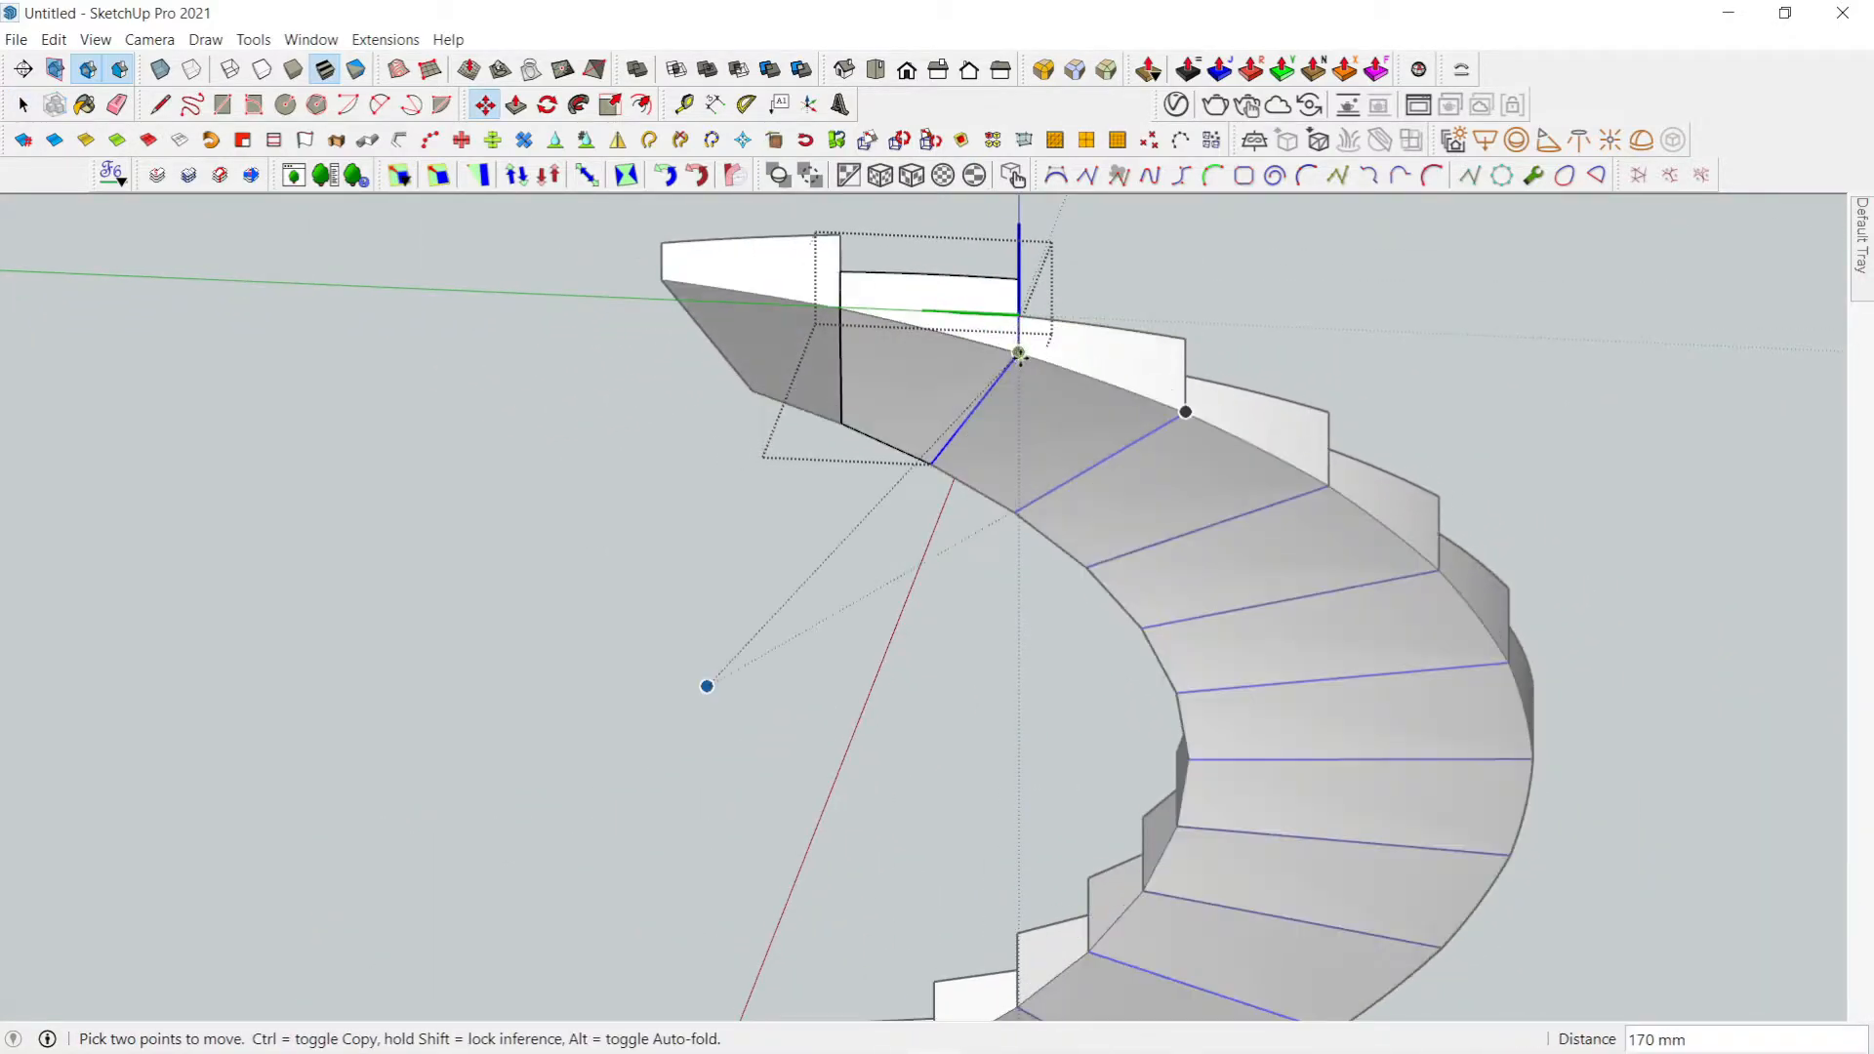
pyautogui.click(1018, 354)
# Step: Inside the lowest step's component, draw a 900 mm vertical line upward from the component's origin at the outer corner
pyautogui.scroll(-8, 741, 510)
pyautogui.moveTo(740, 511); pyautogui.dragTo(690, 816, button='middle')
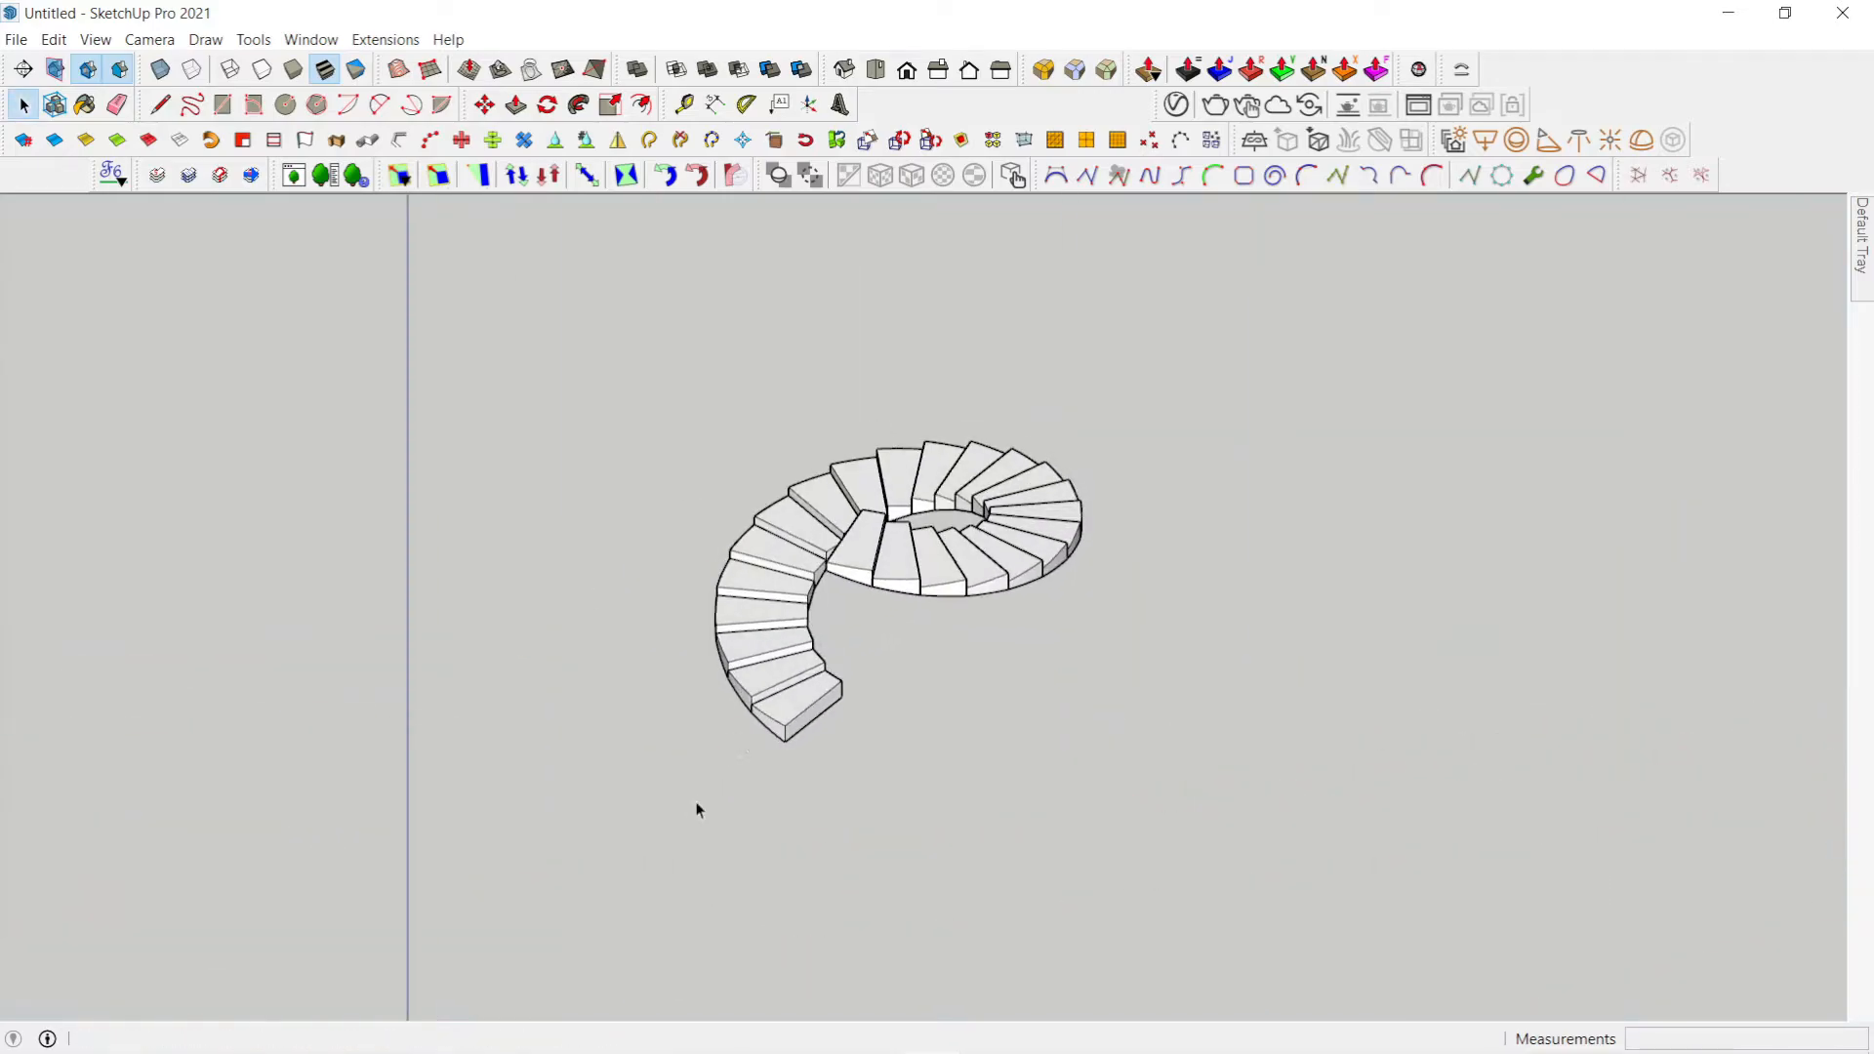
pyautogui.scroll(5, 831, 720)
pyautogui.scroll(2, 830, 719)
pyautogui.doubleClick(816, 740)
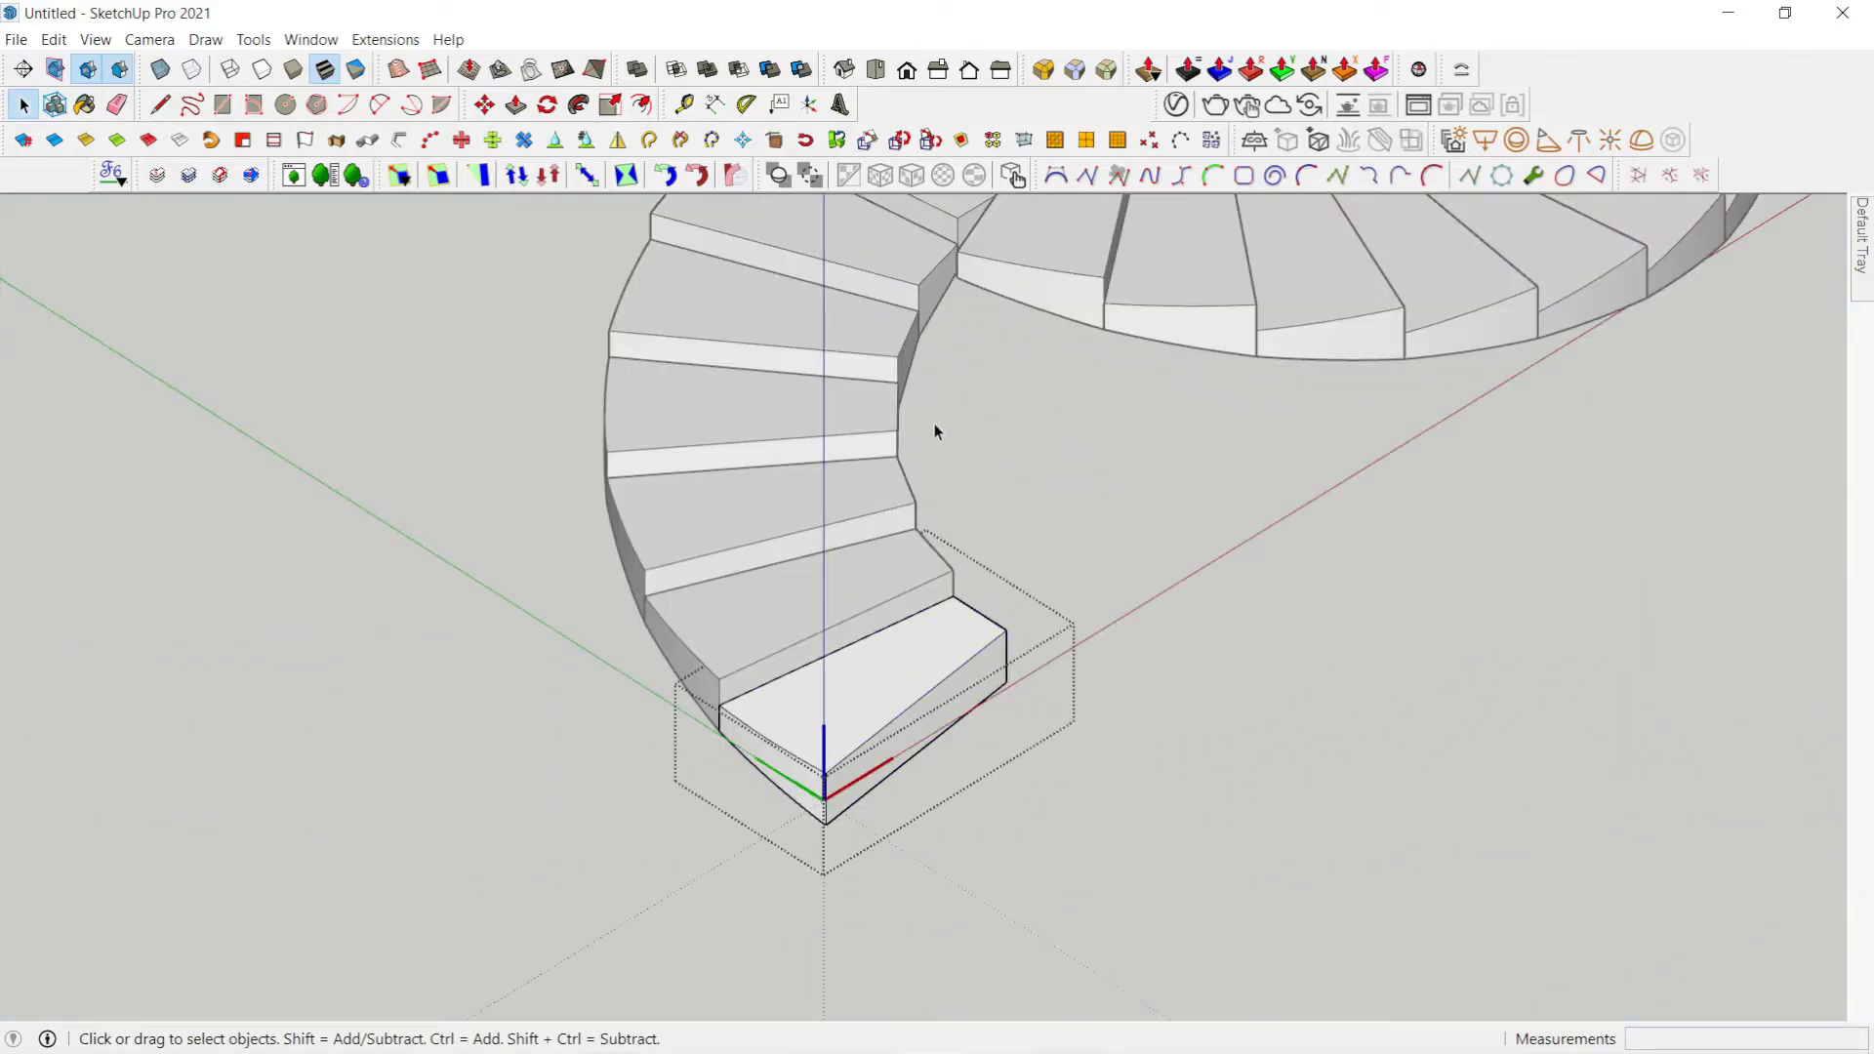
pyautogui.scroll(4, 815, 744)
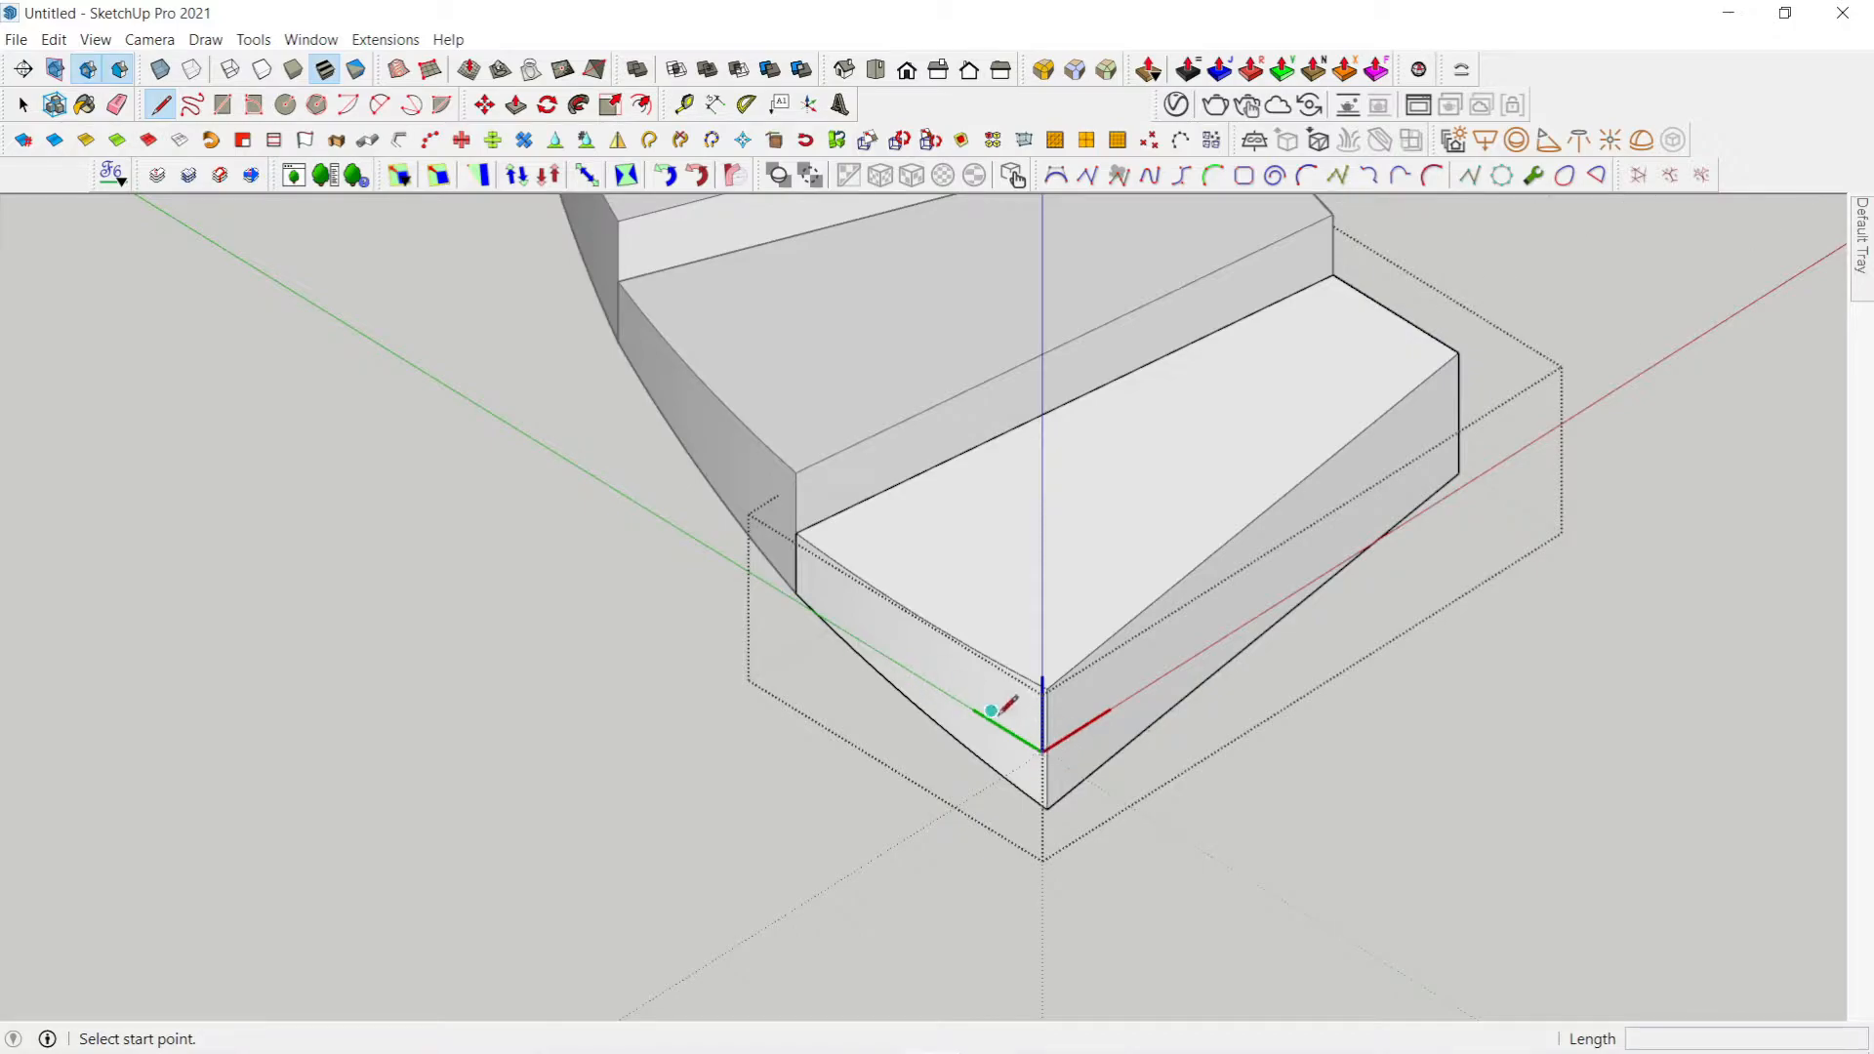
pyautogui.click(1043, 748)
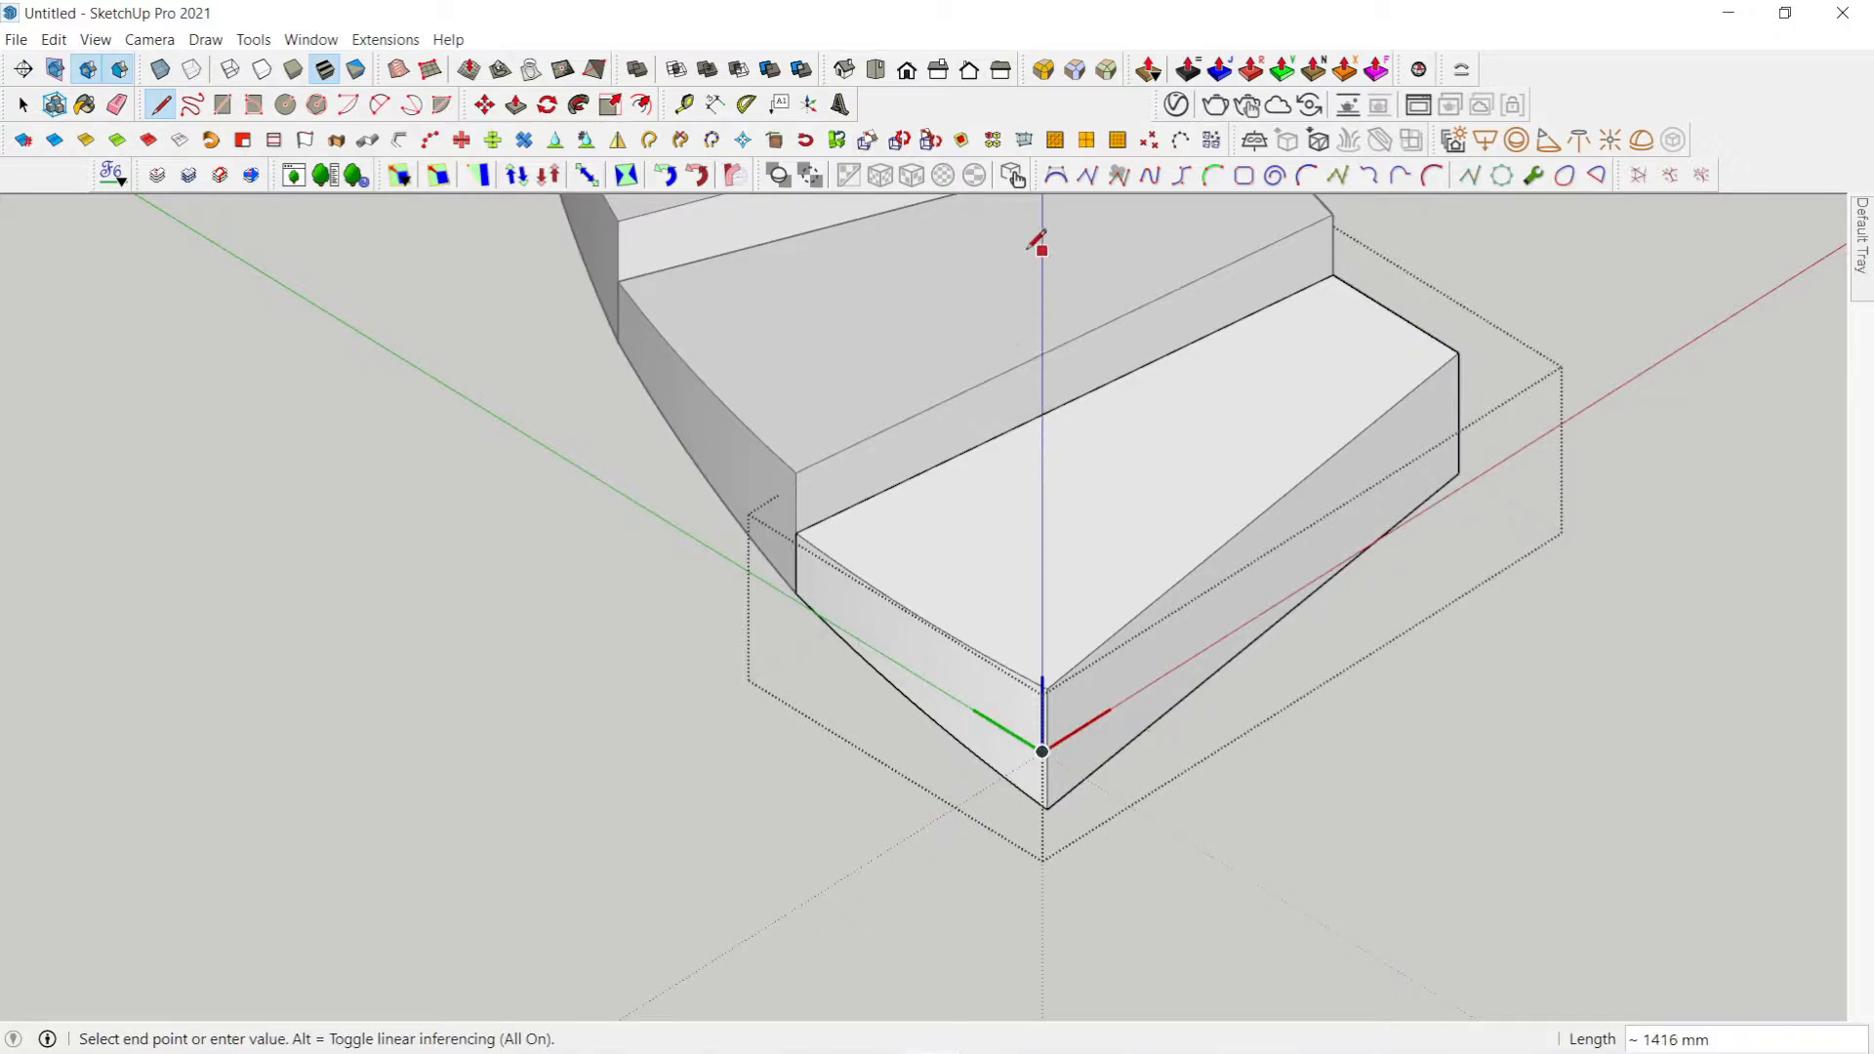
pyautogui.write('900')
pyautogui.press('Return')
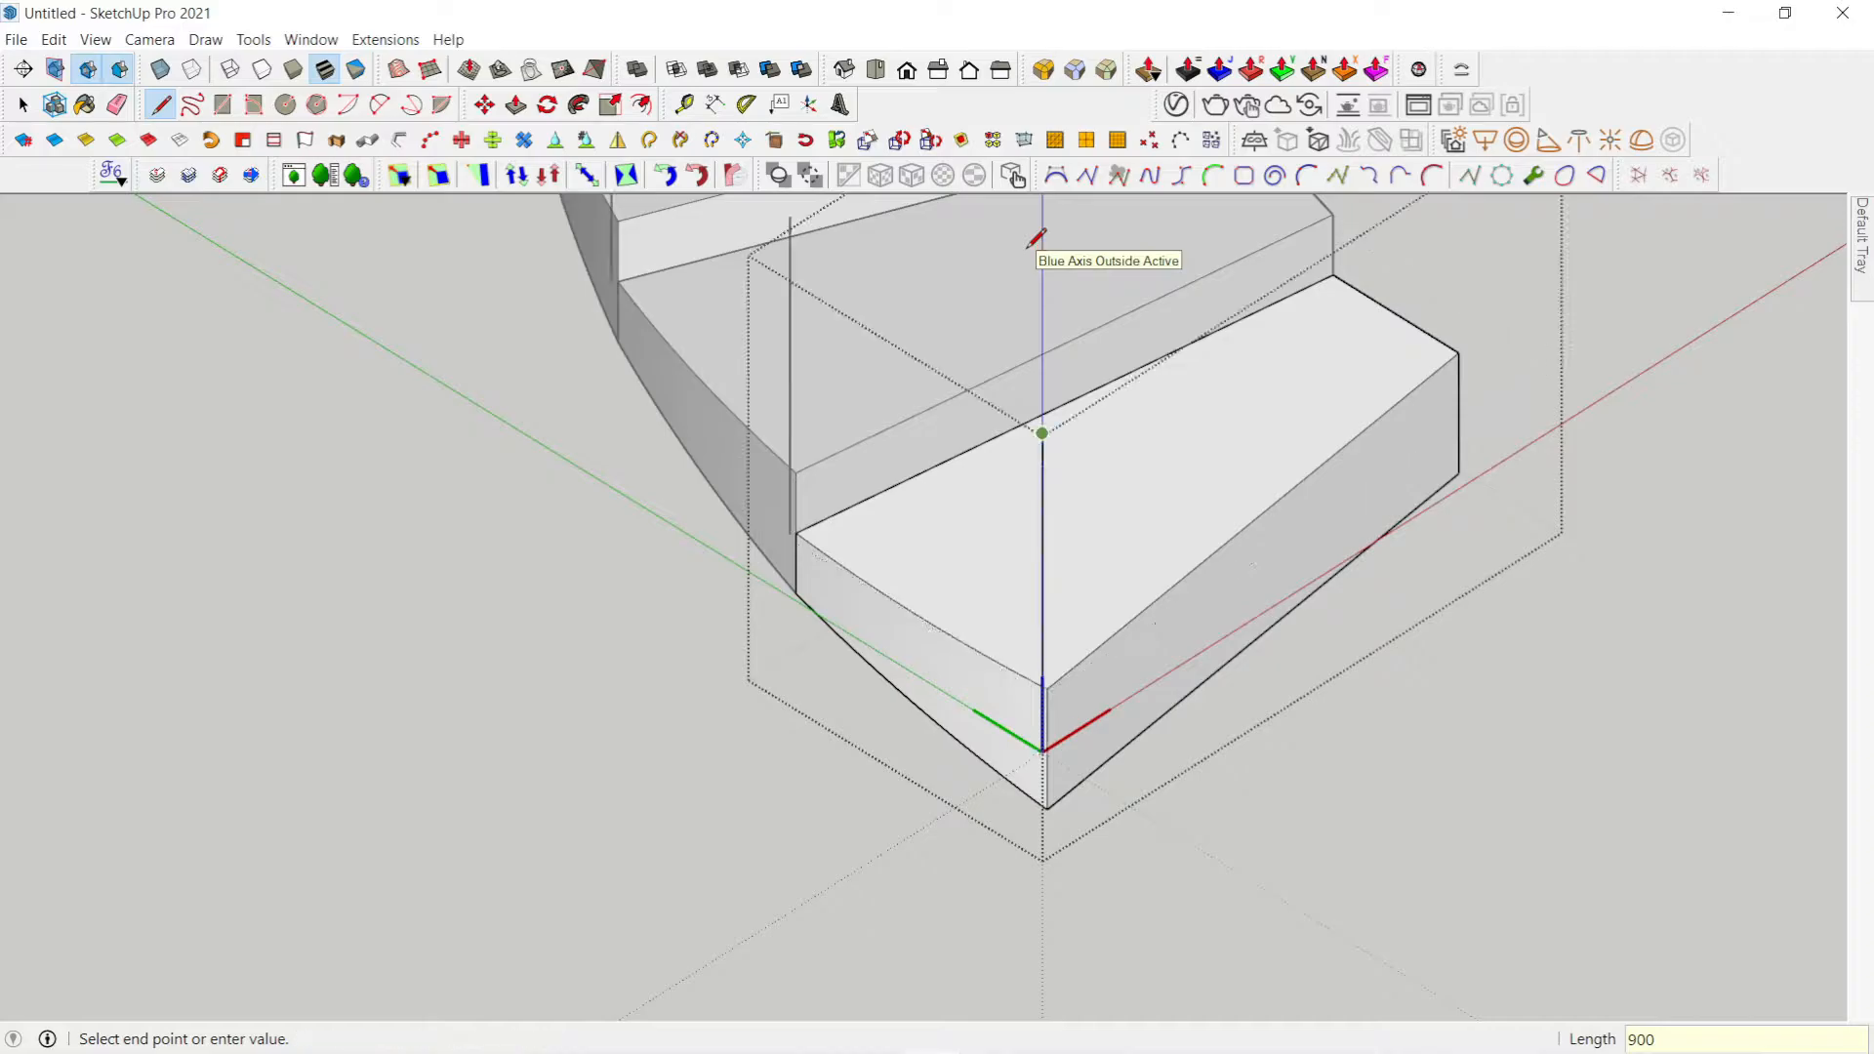
pyautogui.moveTo(1056, 591)
pyautogui.mouseDown(button='middle')
pyautogui.moveTo(1318, 360)
pyautogui.moveTo(1183, 641)
pyautogui.moveTo(1149, 515)
pyautogui.mouseUp(button='middle')
pyautogui.press('space')
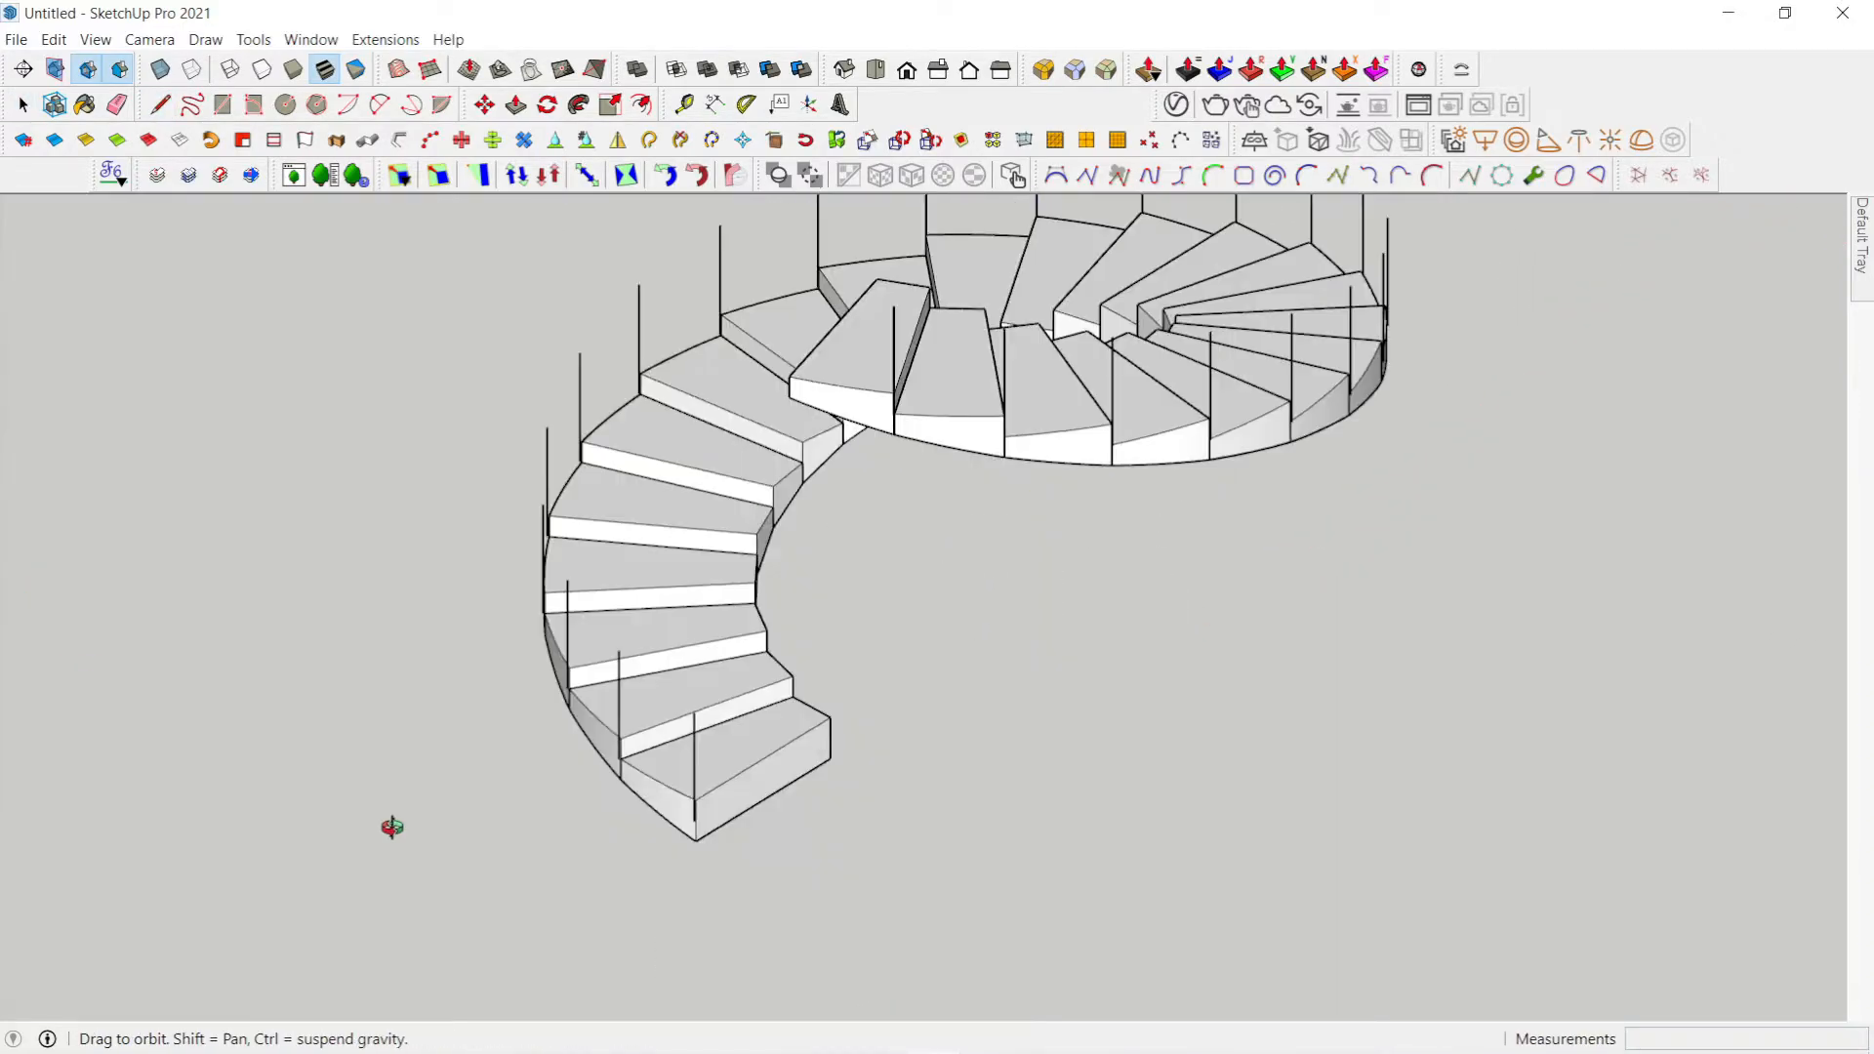
# Step: Move the vertical post line onto the step's outer corner edge and leave the component
pyautogui.moveTo(393, 829); pyautogui.dragTo(68, 810, button='middle')
pyautogui.scroll(8, 500, 704)
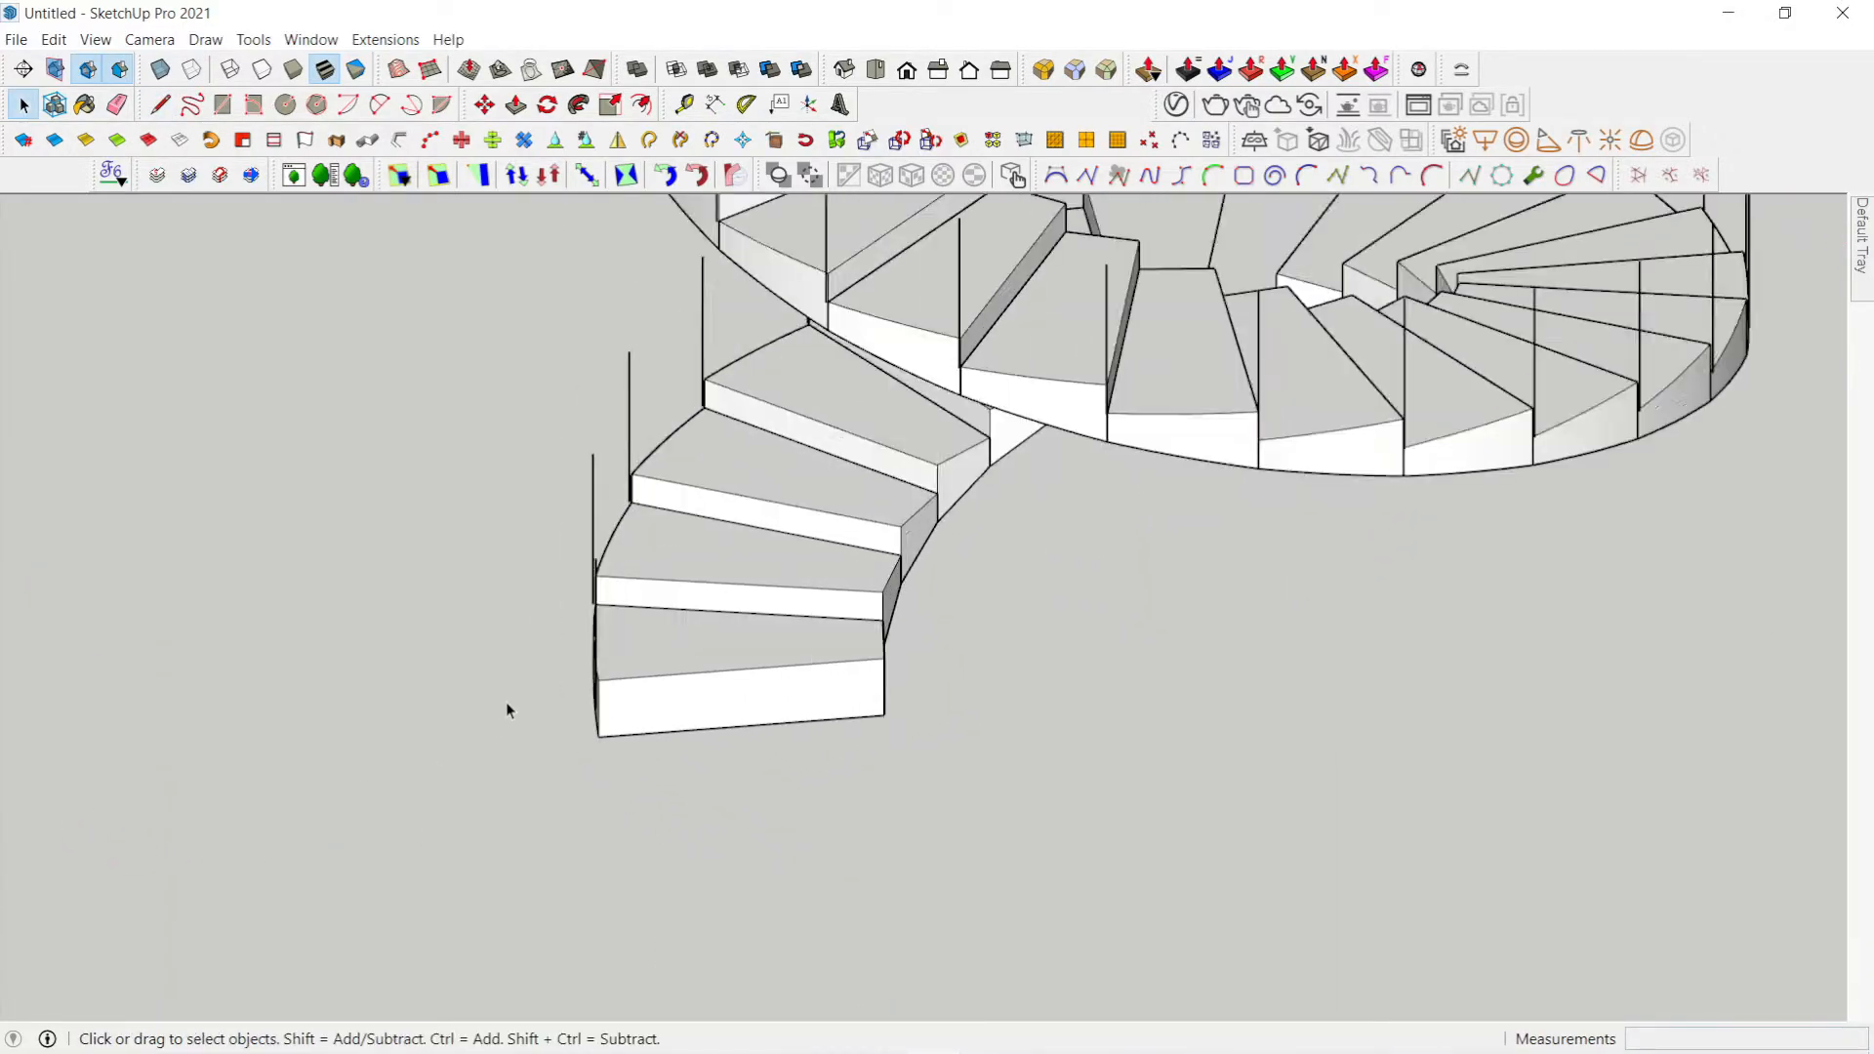
pyautogui.moveTo(633, 704); pyautogui.dragTo(1062, 677, button='middle')
pyautogui.scroll(3, 984, 750)
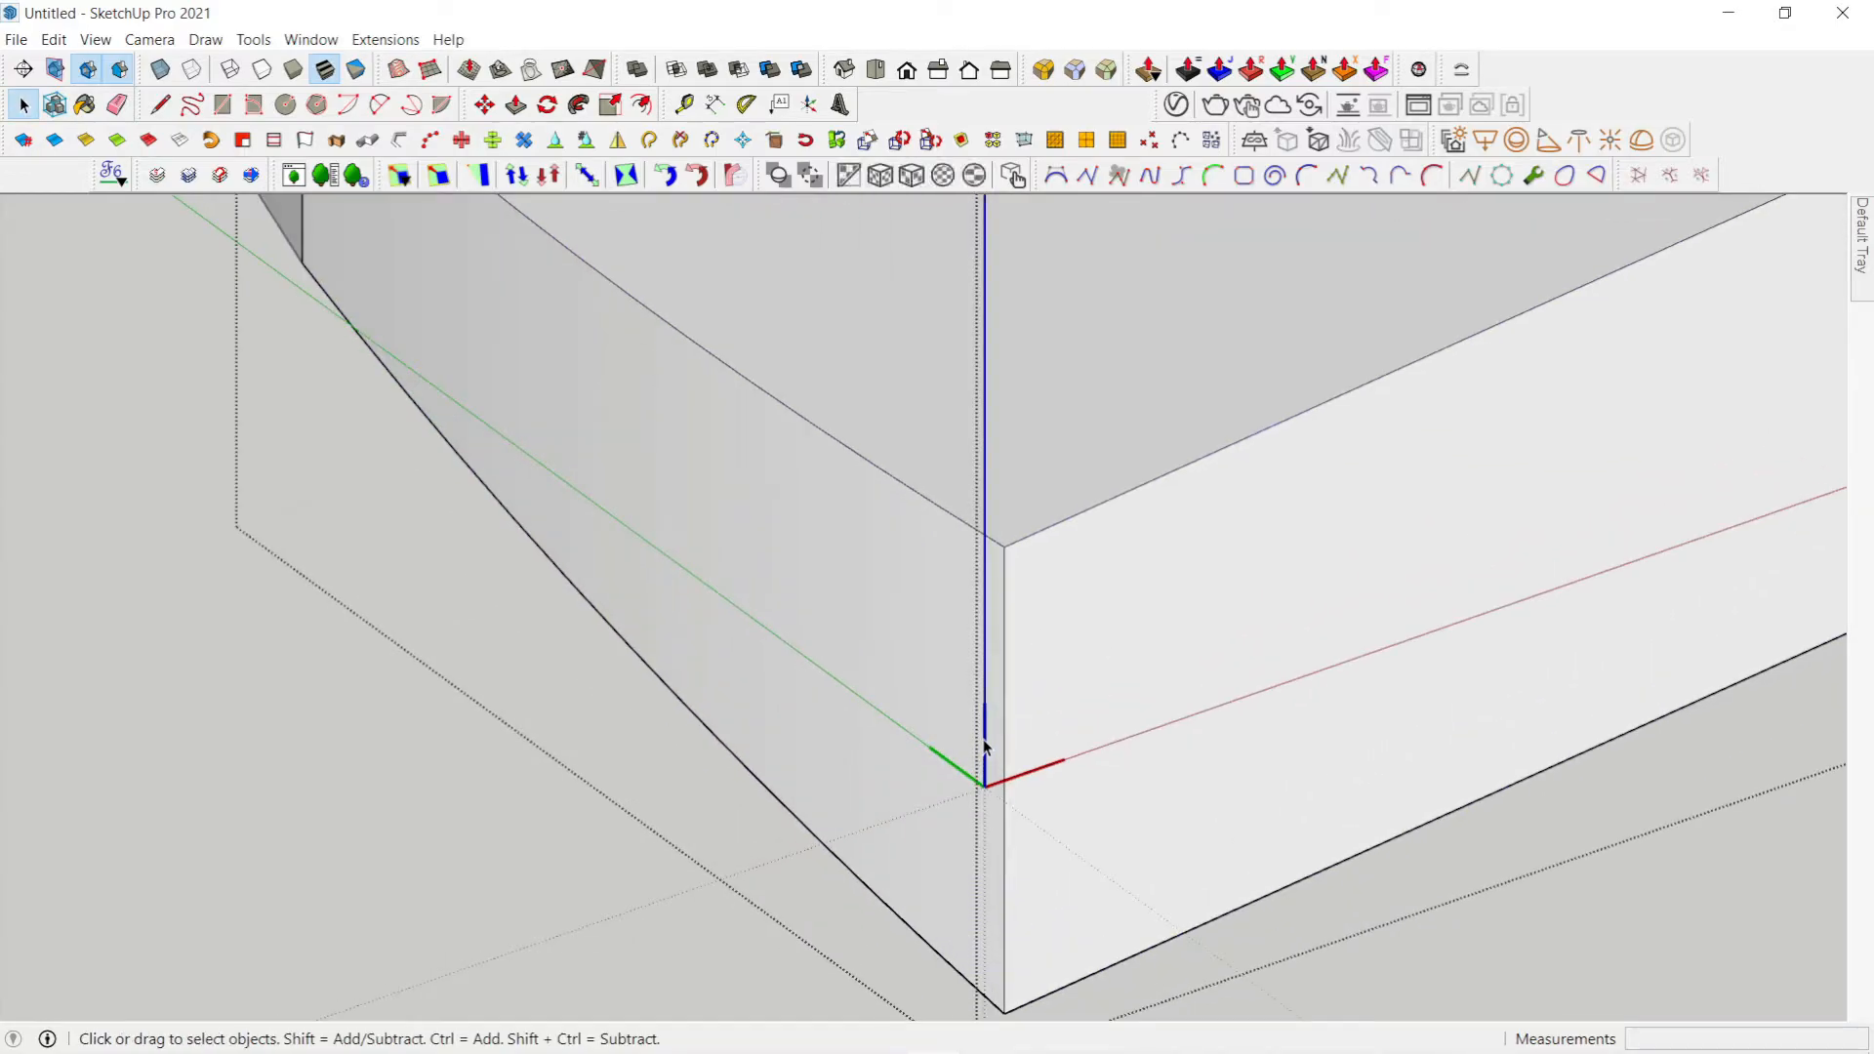
pyautogui.scroll(-6, 986, 810)
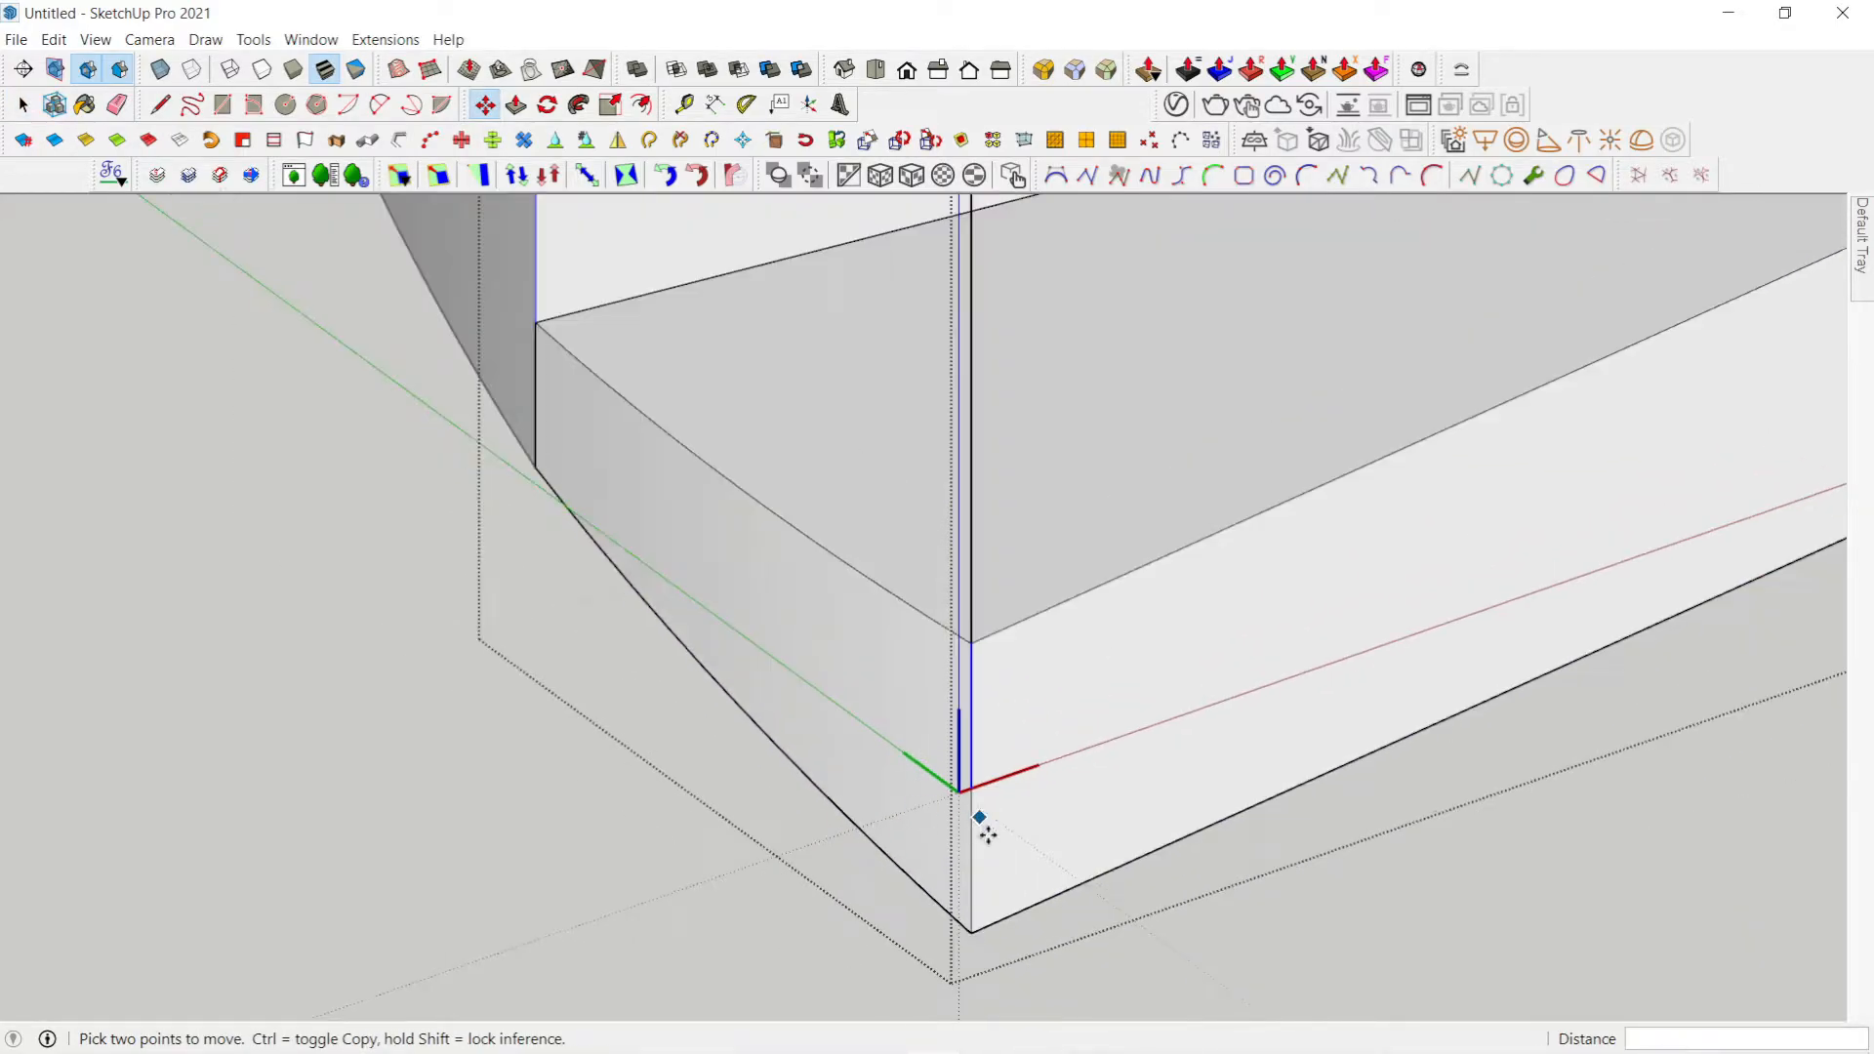
pyautogui.scroll(3, 1195, 768)
pyautogui.scroll(6, 1120, 625)
pyautogui.press('space')
pyautogui.press('Escape')
# Step: Draw an open Catmull spline through the tops of all the post lines, from the lowest step to the highest
pyautogui.moveTo(1198, 671); pyautogui.dragTo(1059, 674, button='middle')
pyautogui.click(1209, 177)
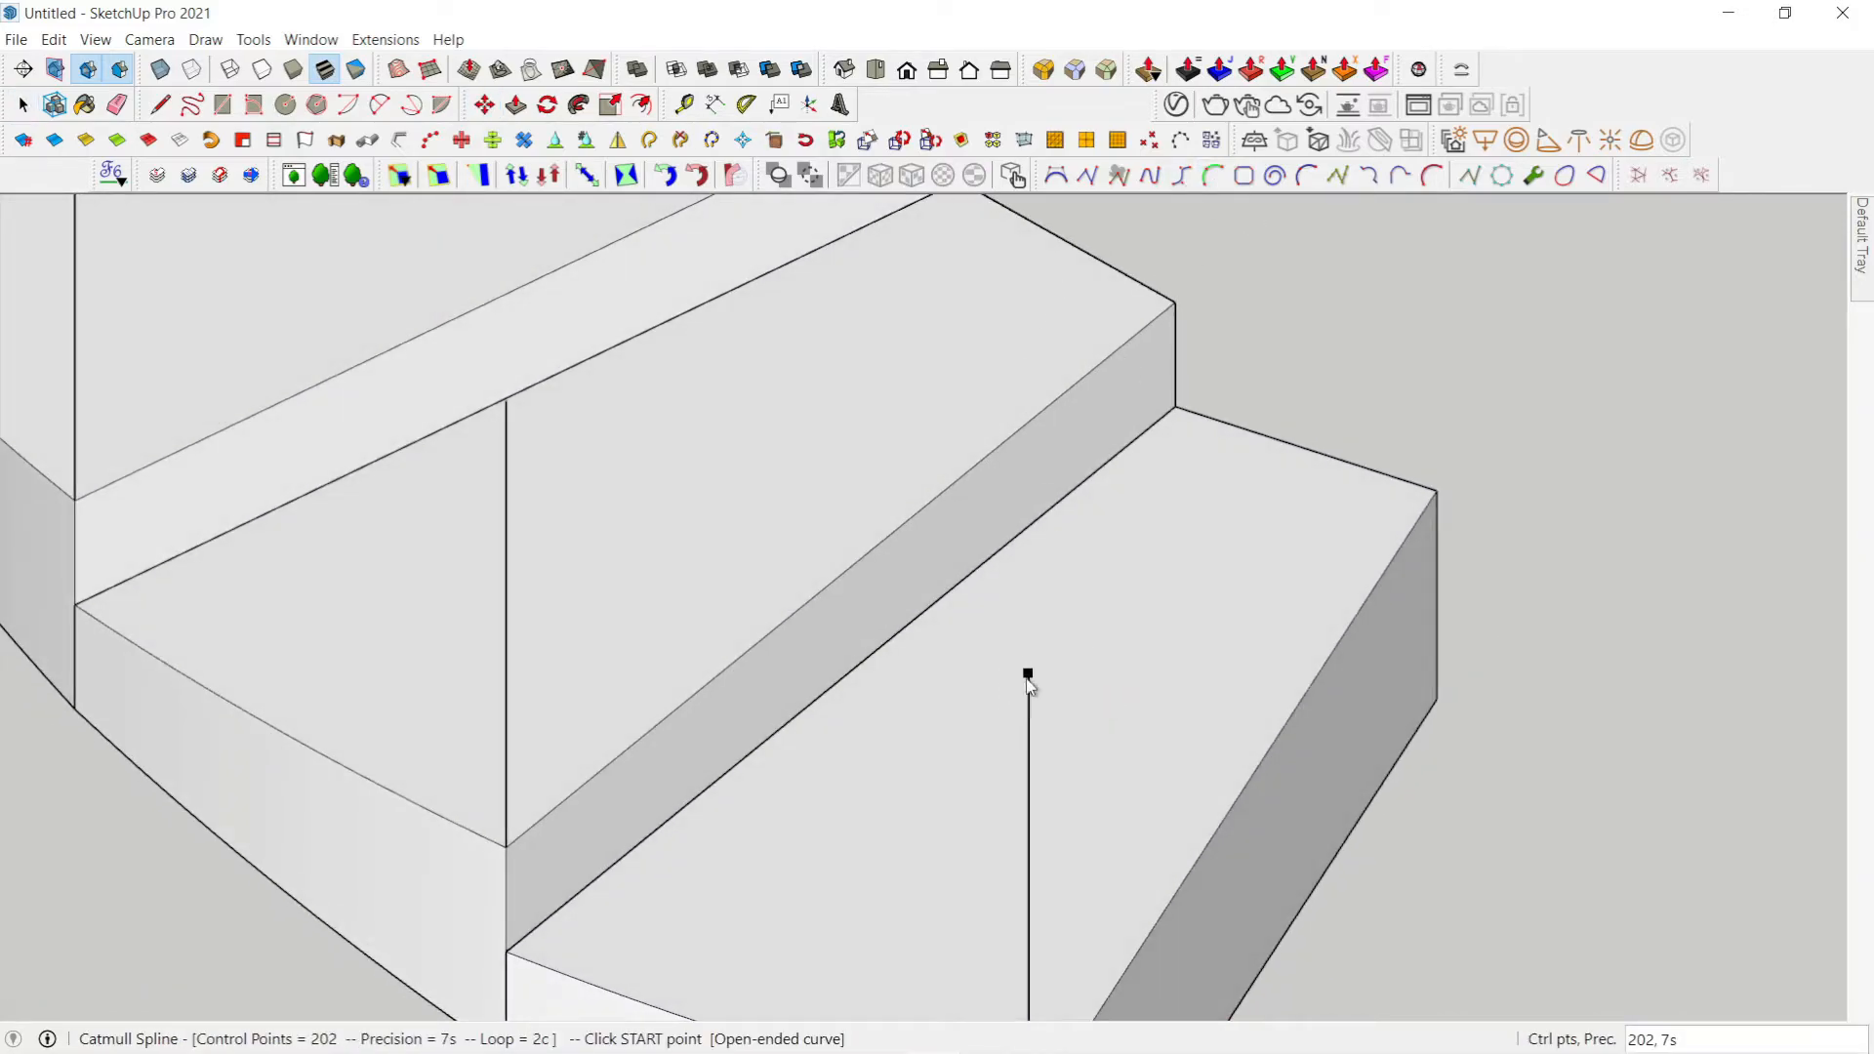
pyautogui.keyDown('shift'); pyautogui.moveTo(419, 428); pyautogui.dragTo(880, 689, button='middle'); pyautogui.keyUp('shift')
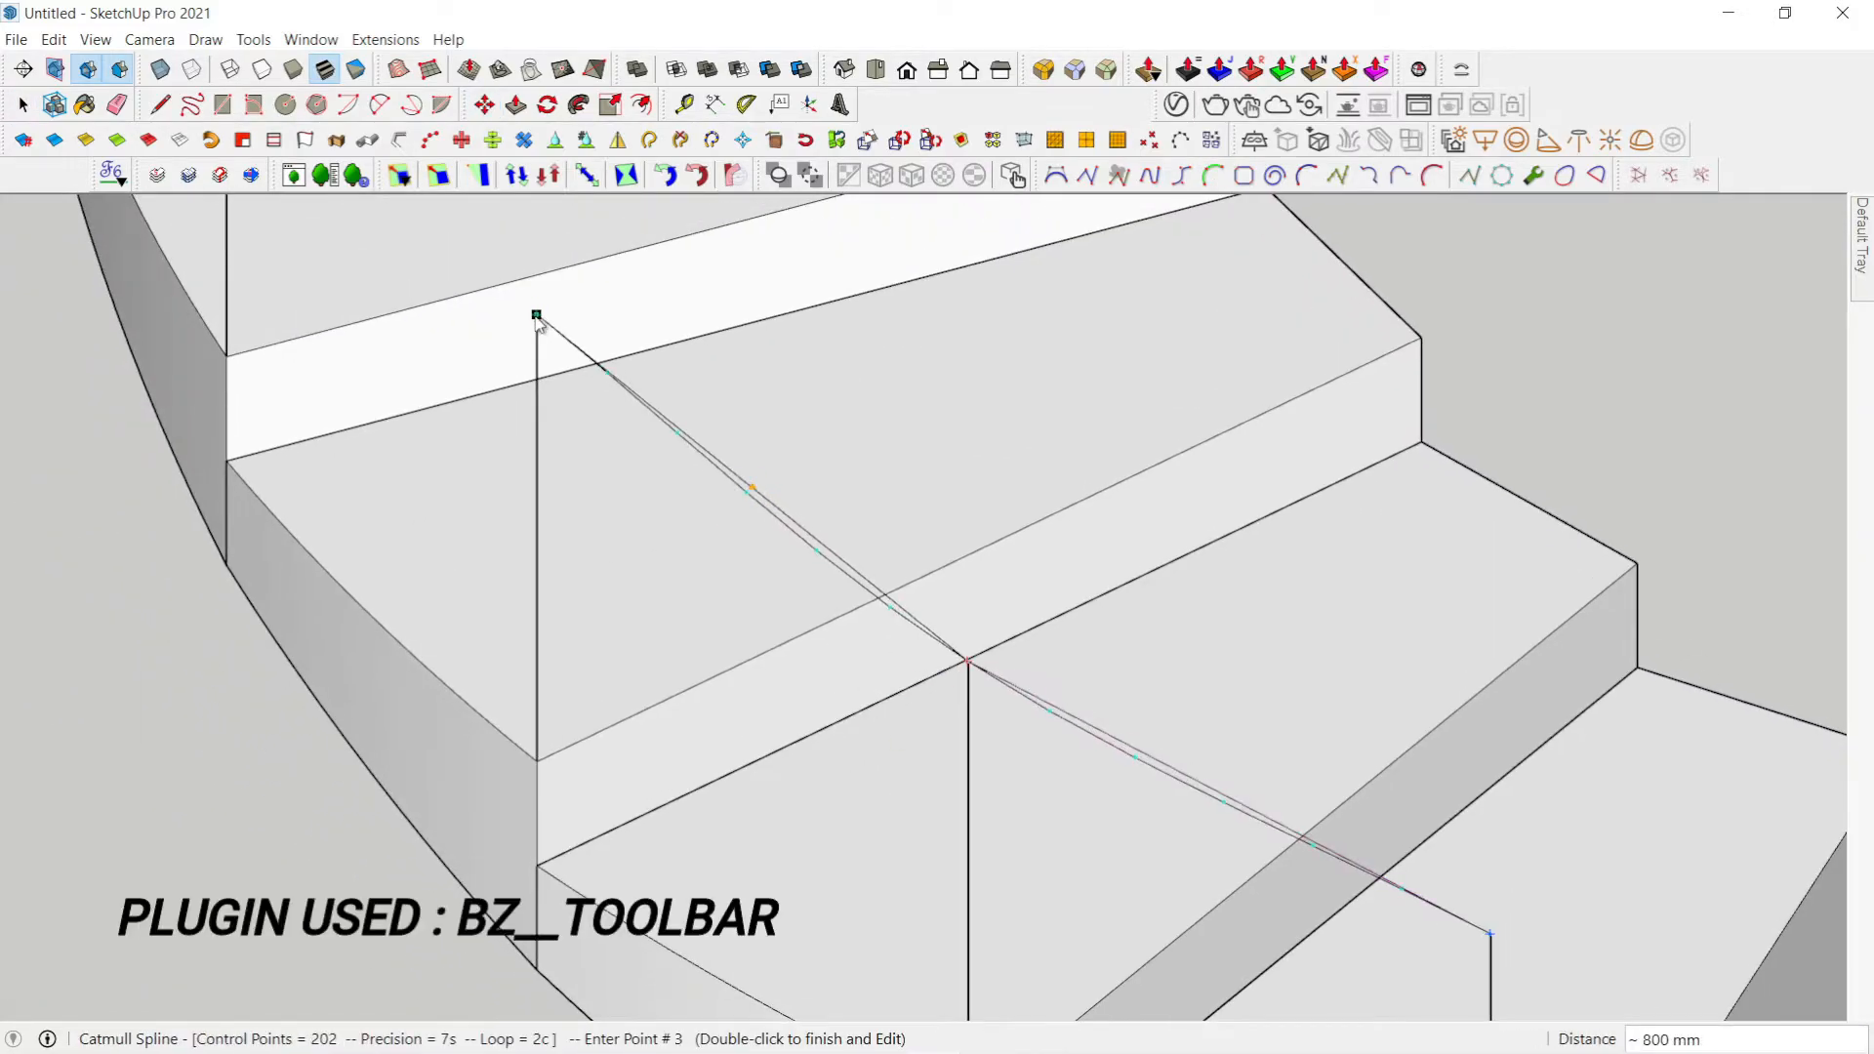
pyautogui.keyDown('shift'); pyautogui.moveTo(439, 392); pyautogui.dragTo(822, 684, button='middle'); pyautogui.keyUp('shift')
pyautogui.scroll(-3, 822, 683)
pyautogui.click(687, 385)
pyautogui.keyDown('shift'); pyautogui.moveTo(671, 330); pyautogui.dragTo(747, 733, button='middle'); pyautogui.keyUp('shift')
pyautogui.moveTo(656, 243); pyautogui.dragTo(610, 771, button='middle')
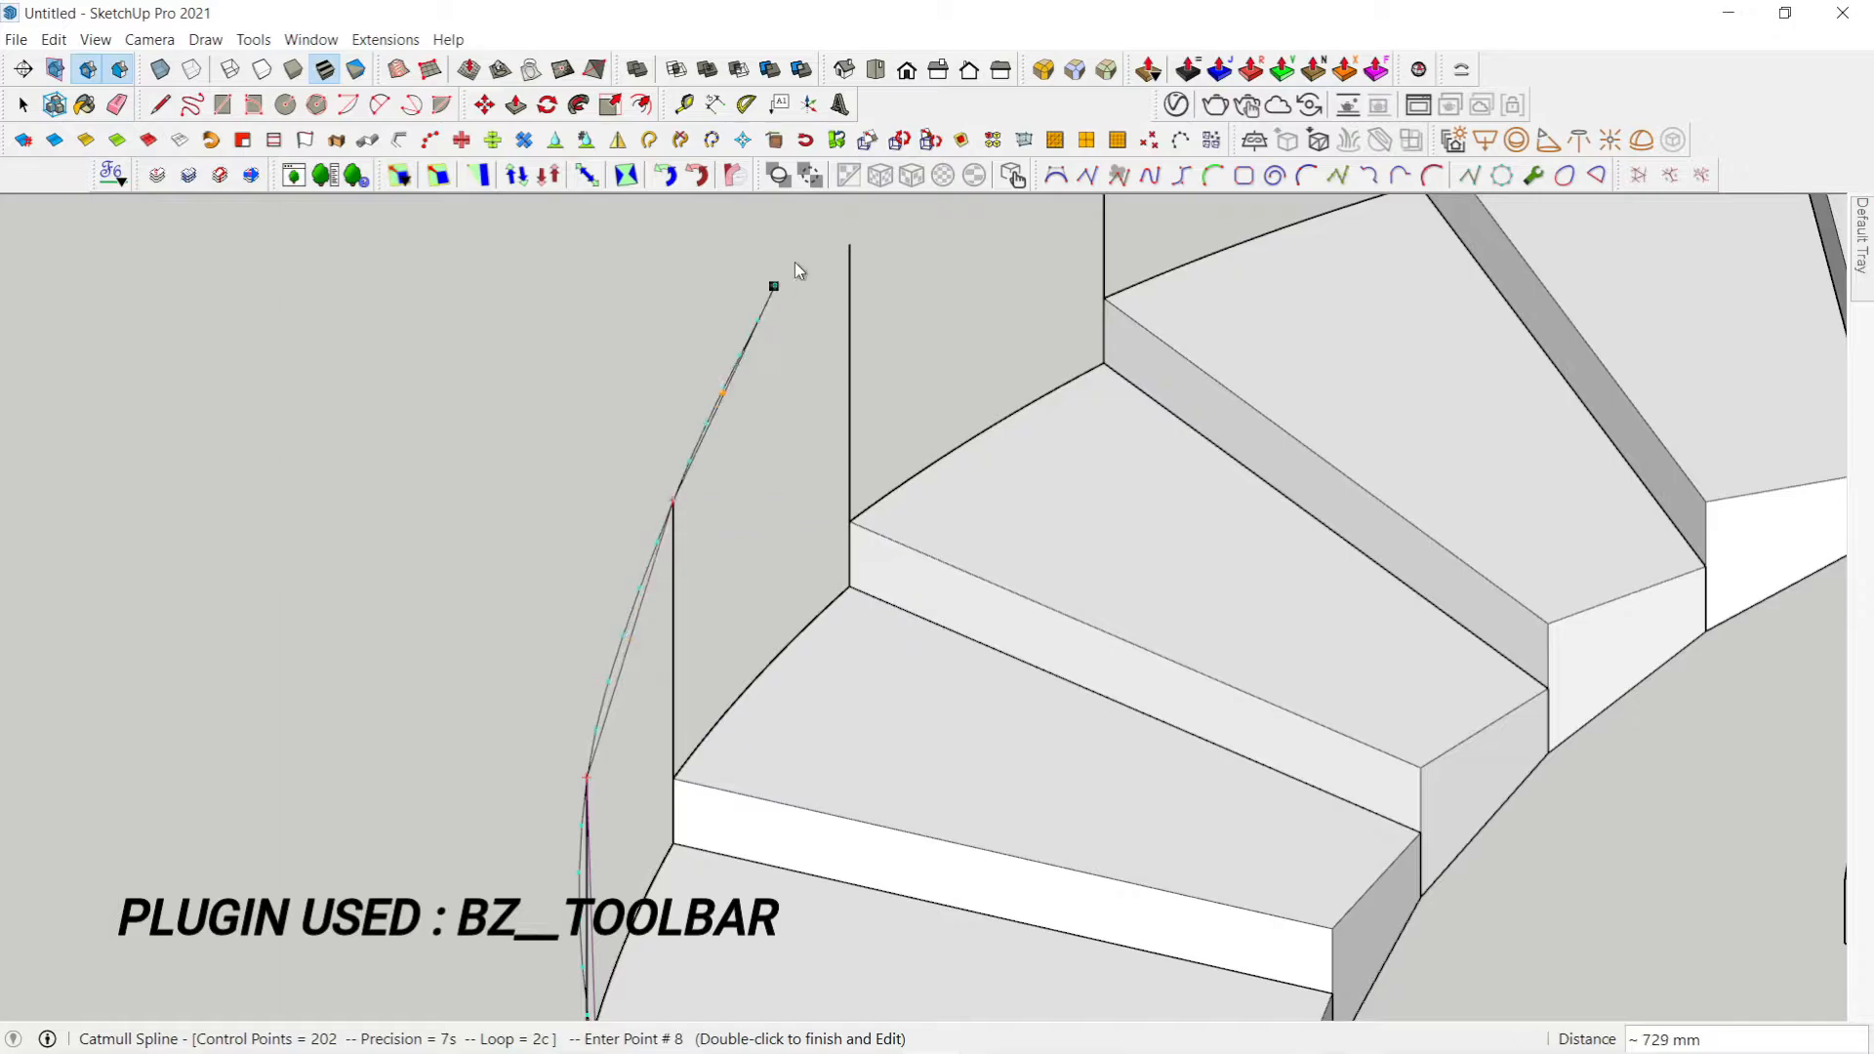
pyautogui.keyDown('shift'); pyautogui.moveTo(928, 271); pyautogui.dragTo(713, 731, button='middle'); pyautogui.keyUp('shift')
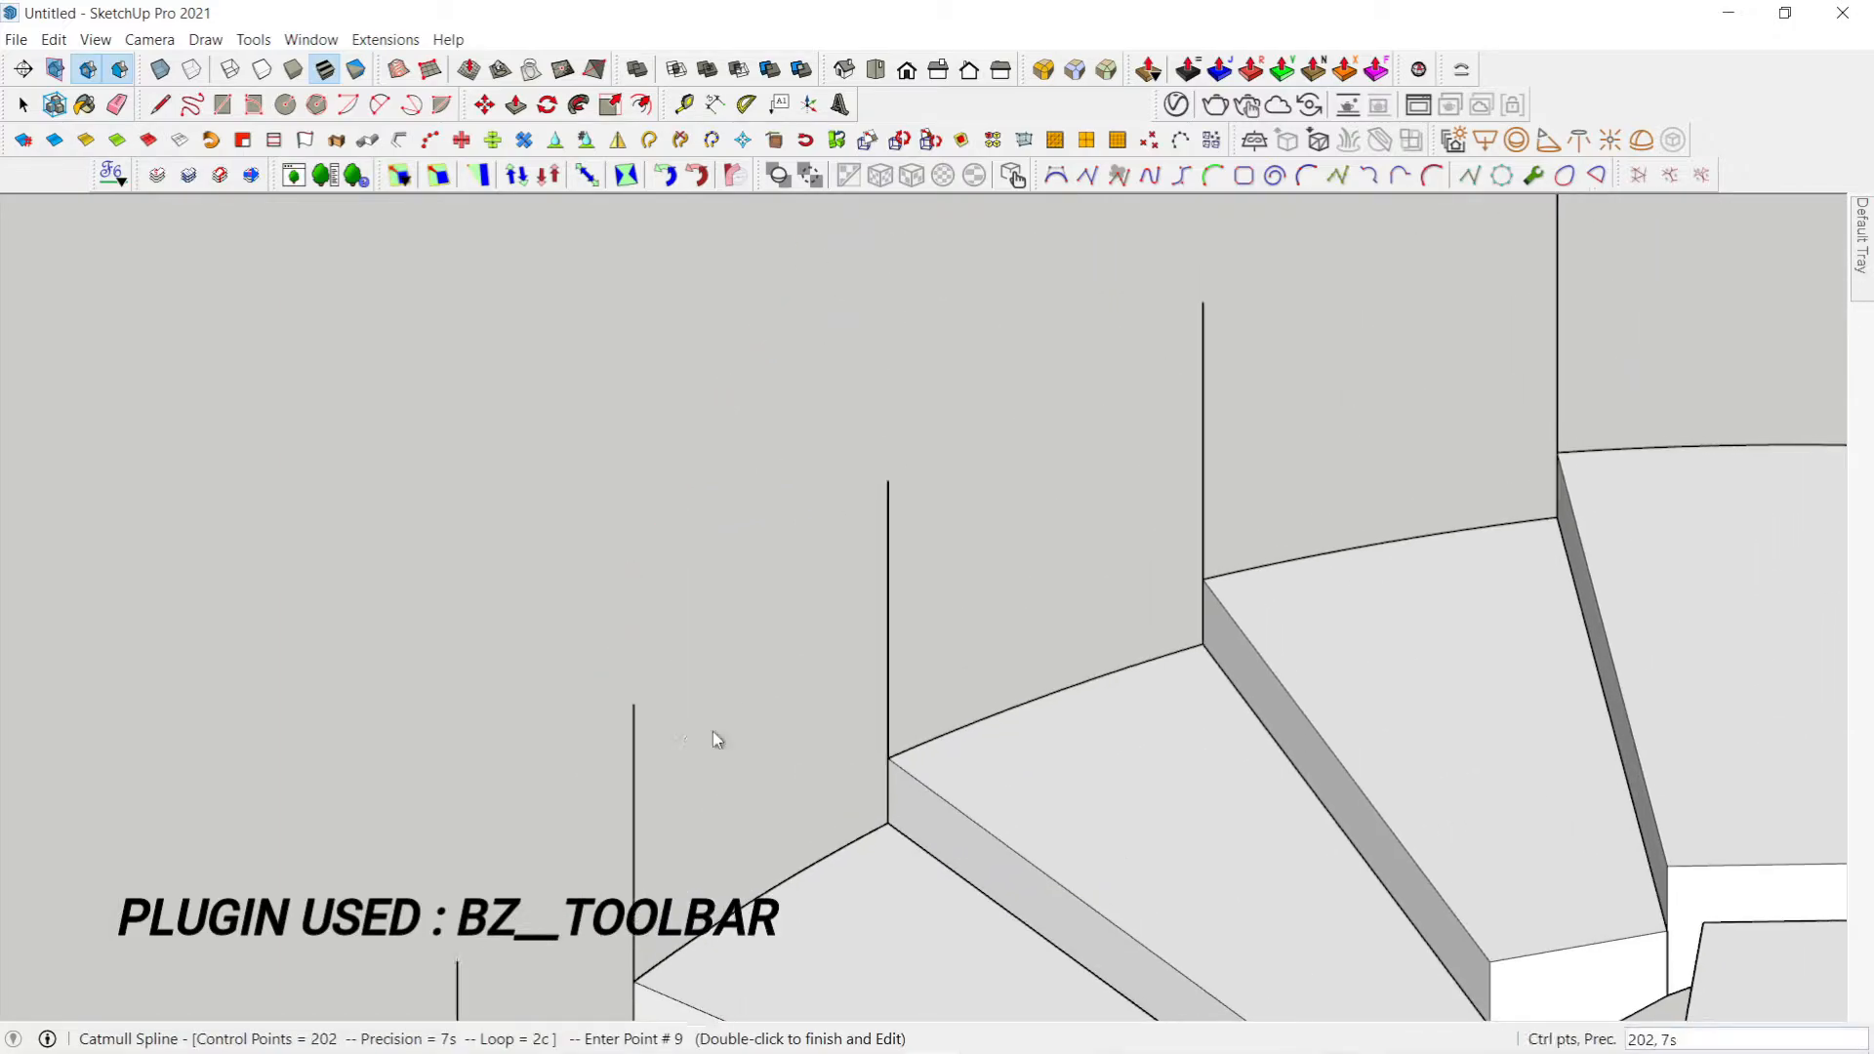
pyautogui.click(887, 482)
pyautogui.click(1203, 304)
pyautogui.moveTo(1203, 304); pyautogui.dragTo(1334, 557, button='middle')
pyautogui.moveTo(1675, 478); pyautogui.dragTo(1171, 525, button='middle')
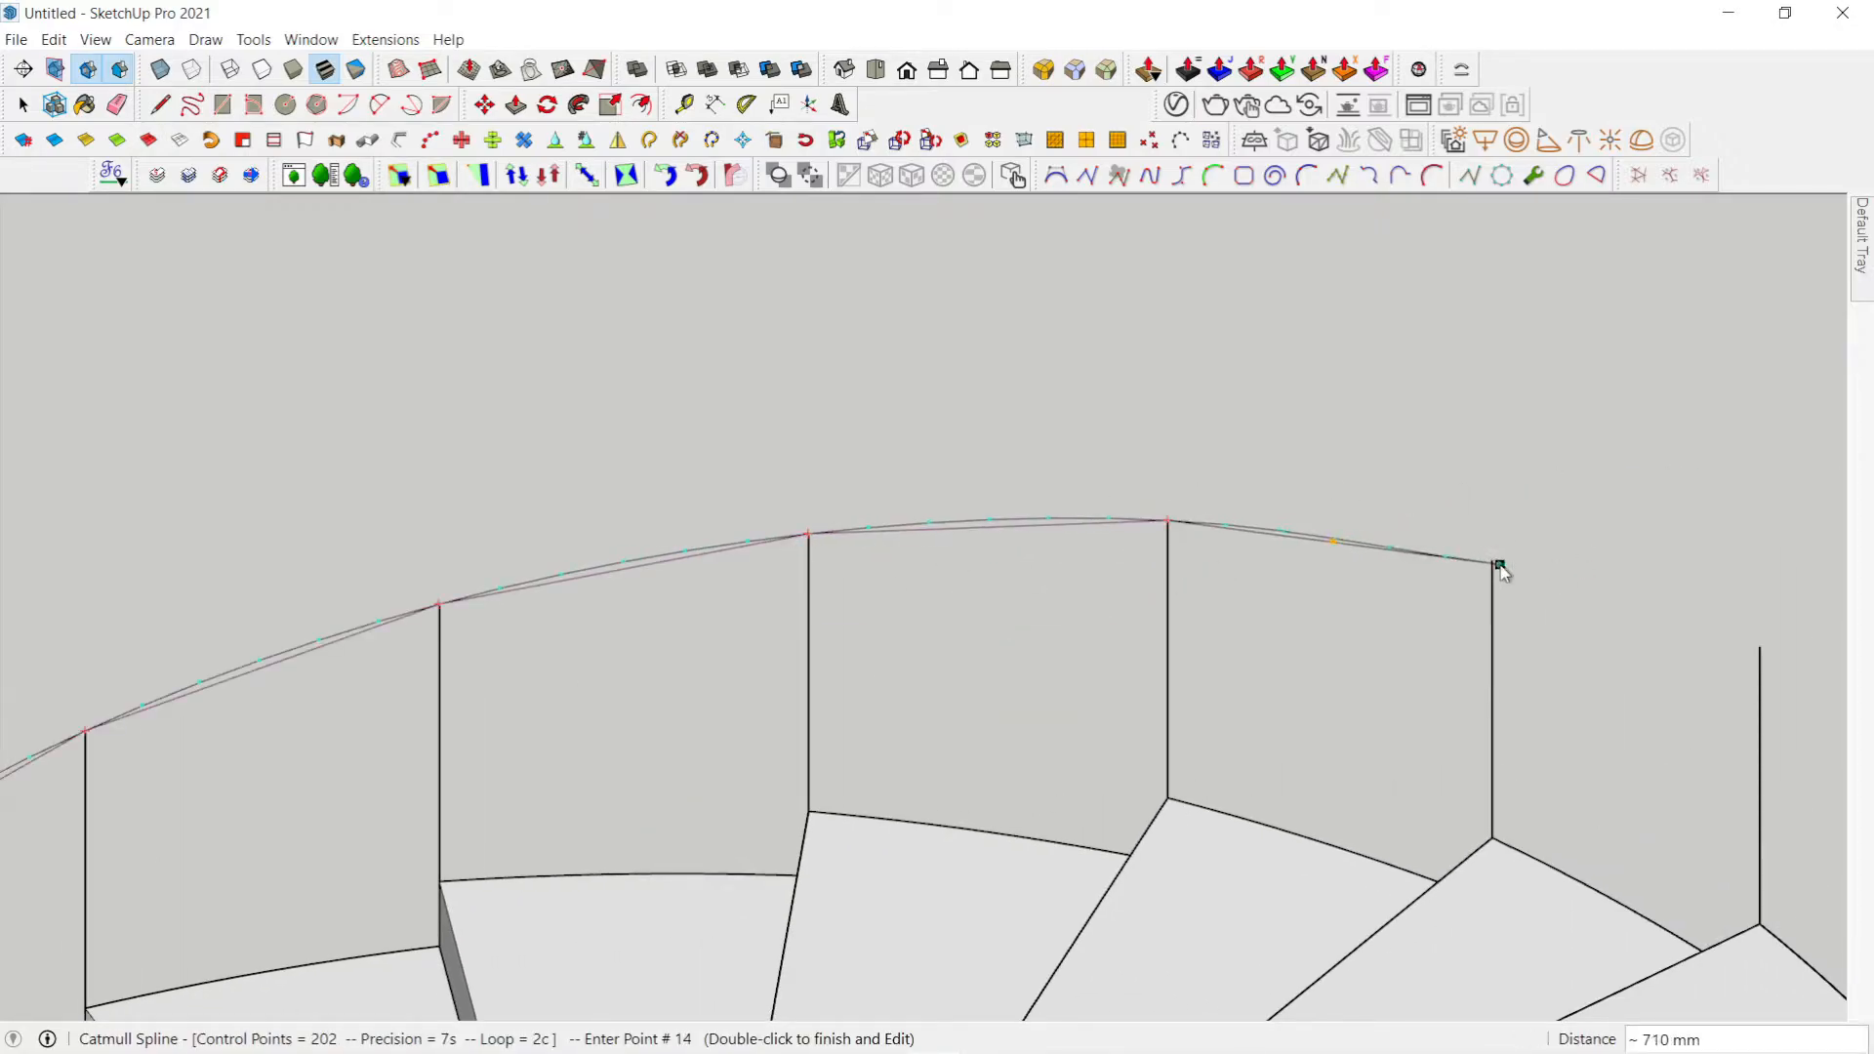
pyautogui.moveTo(1668, 669); pyautogui.dragTo(1397, 658, button='middle')
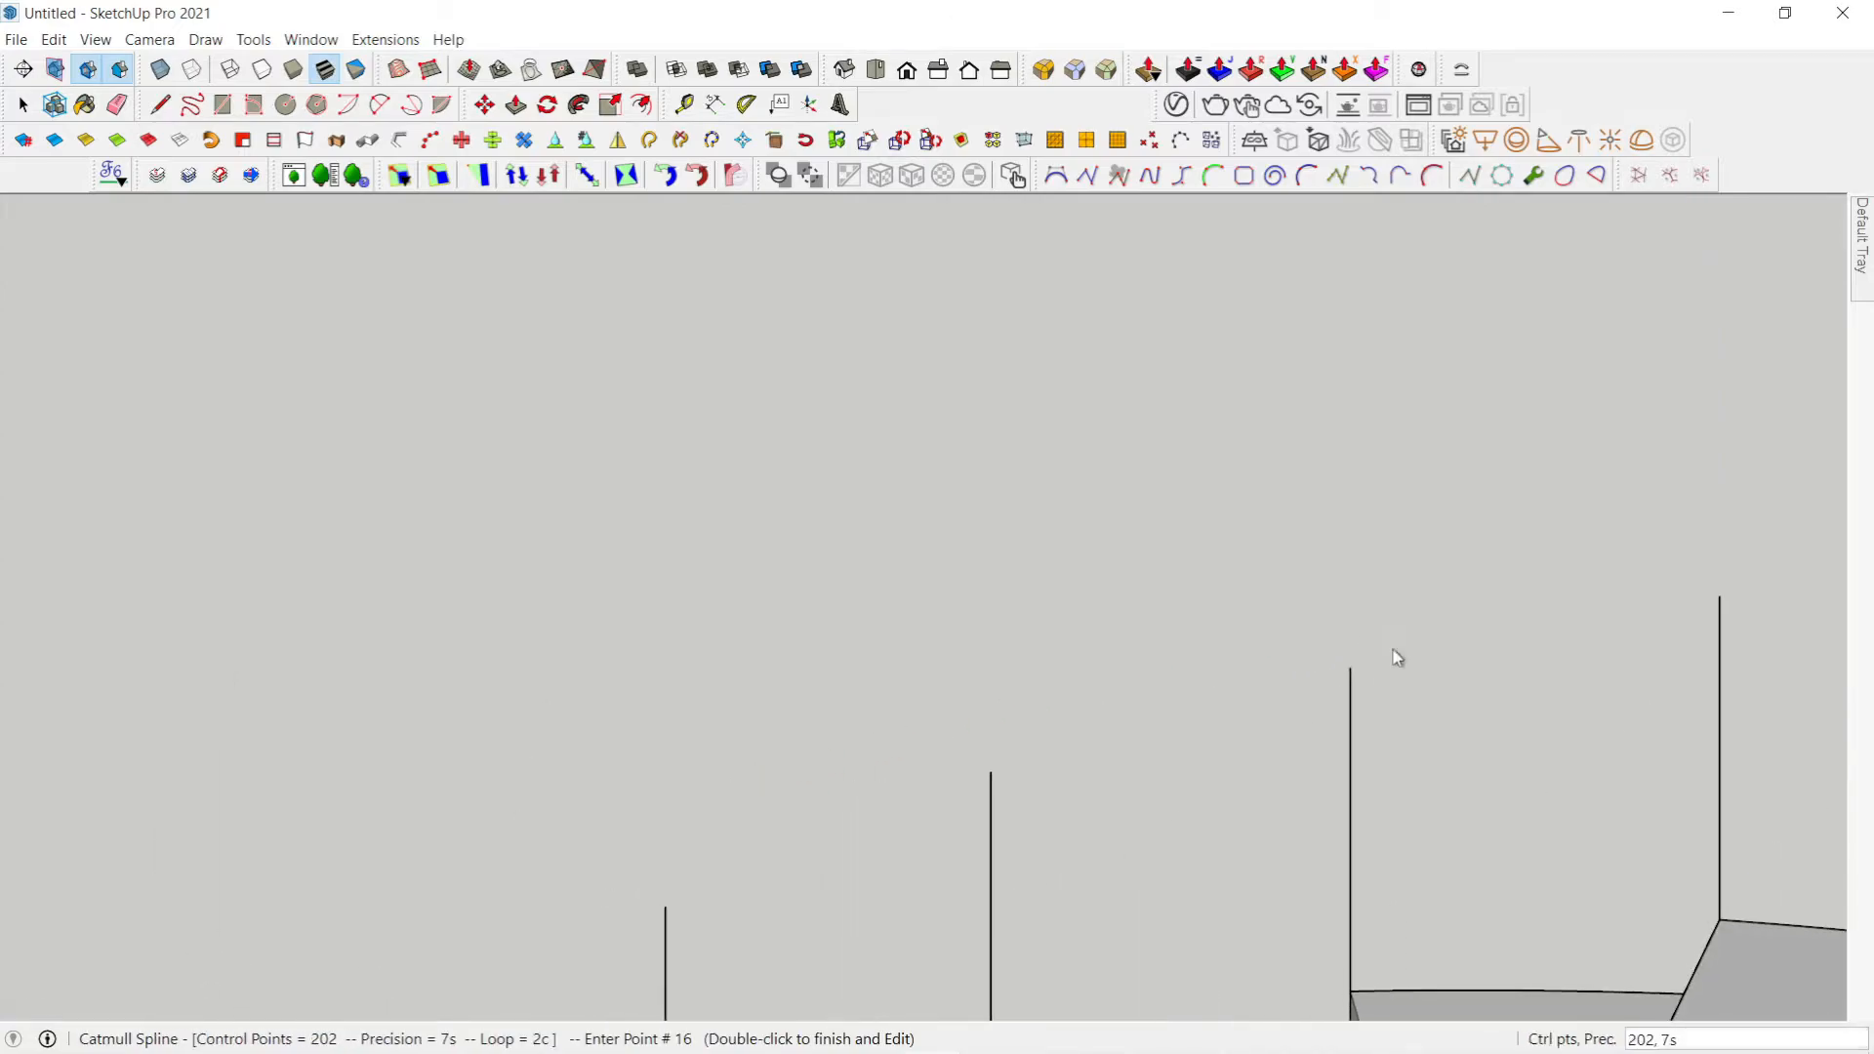
pyautogui.click(1718, 596)
pyautogui.moveTo(1718, 596); pyautogui.dragTo(724, 795, button='middle')
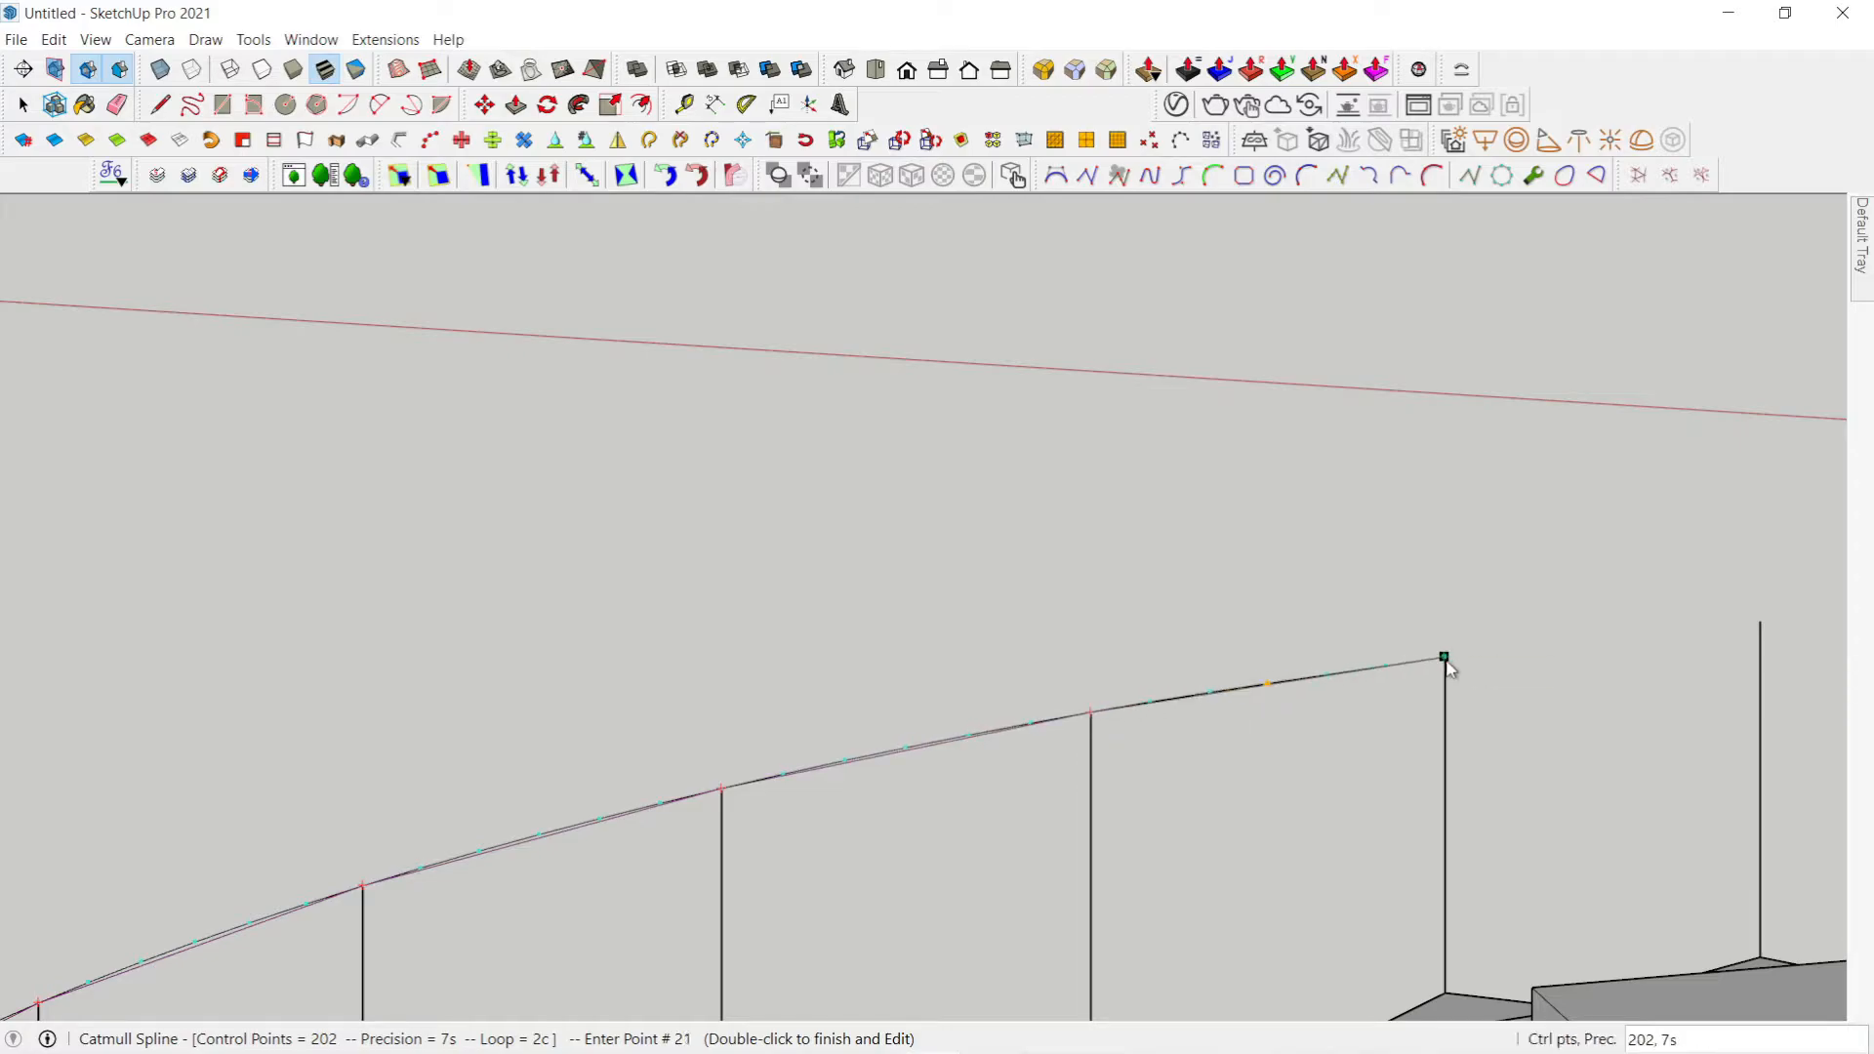
pyautogui.moveTo(1659, 660); pyautogui.dragTo(1367, 673, button='middle')
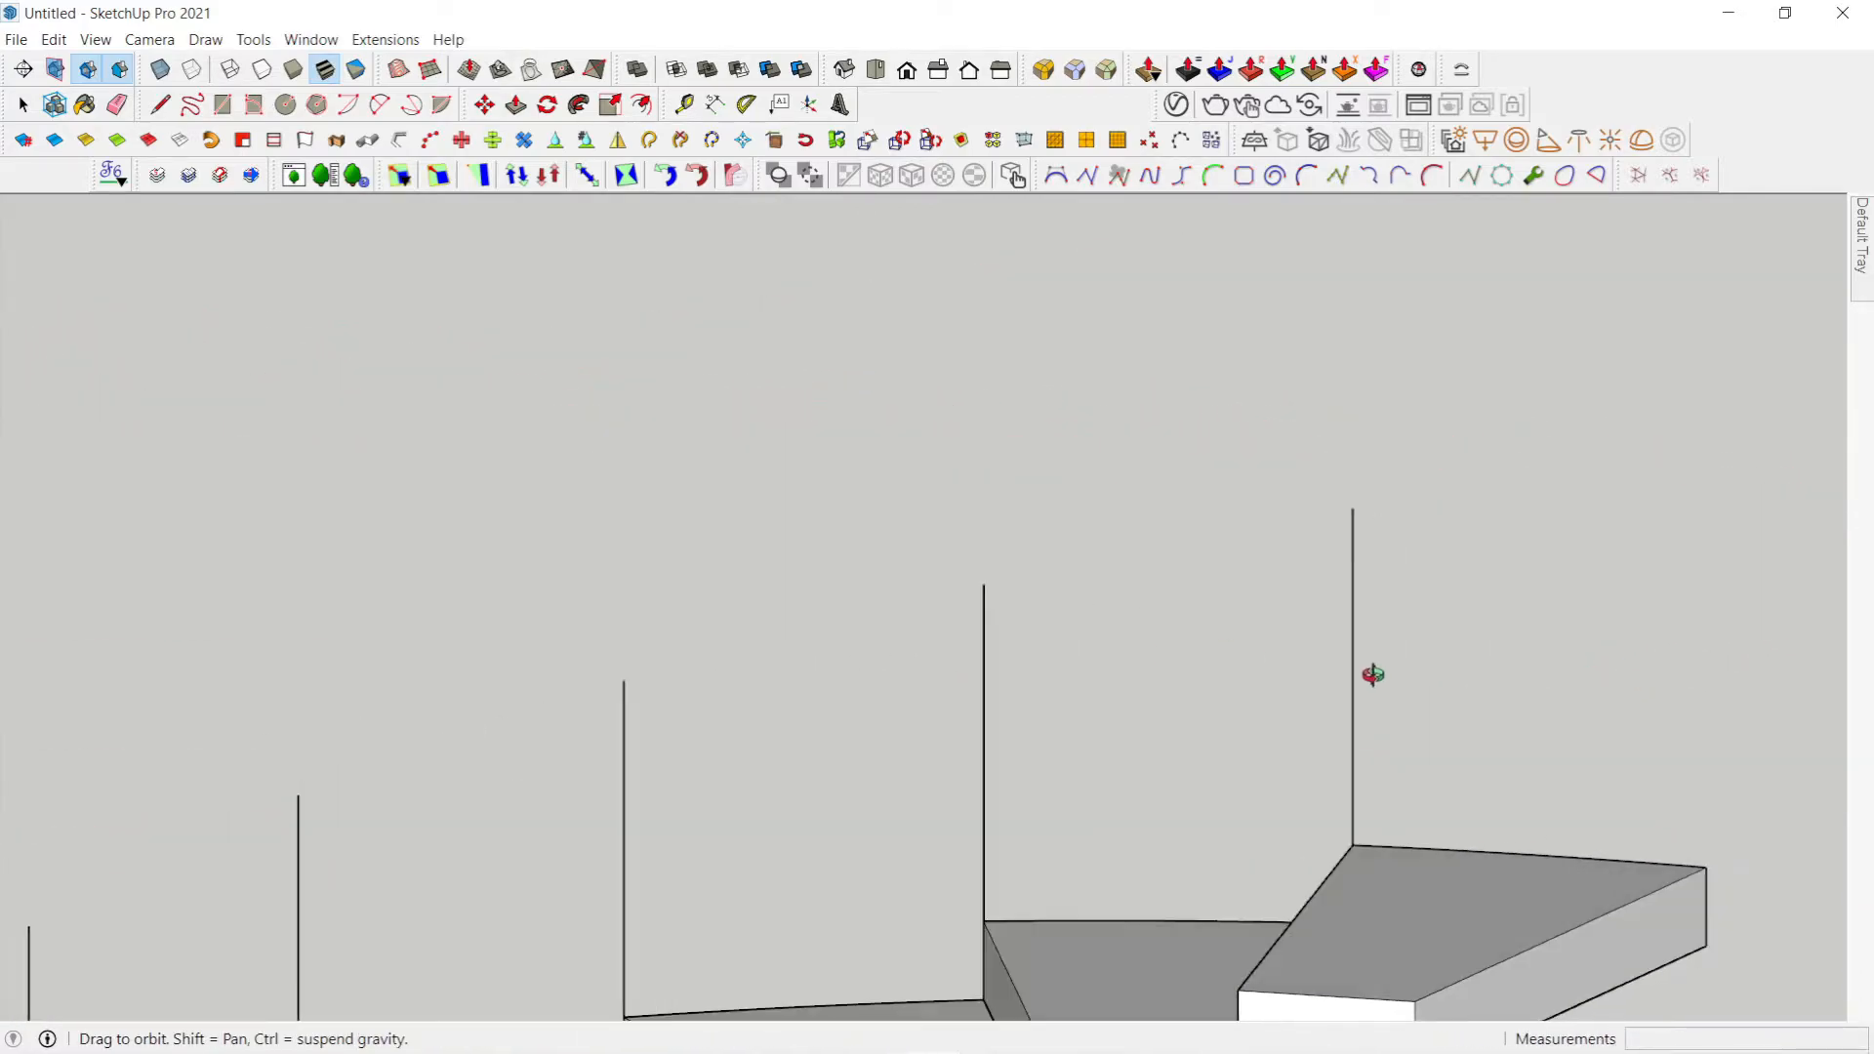
pyautogui.click(985, 585)
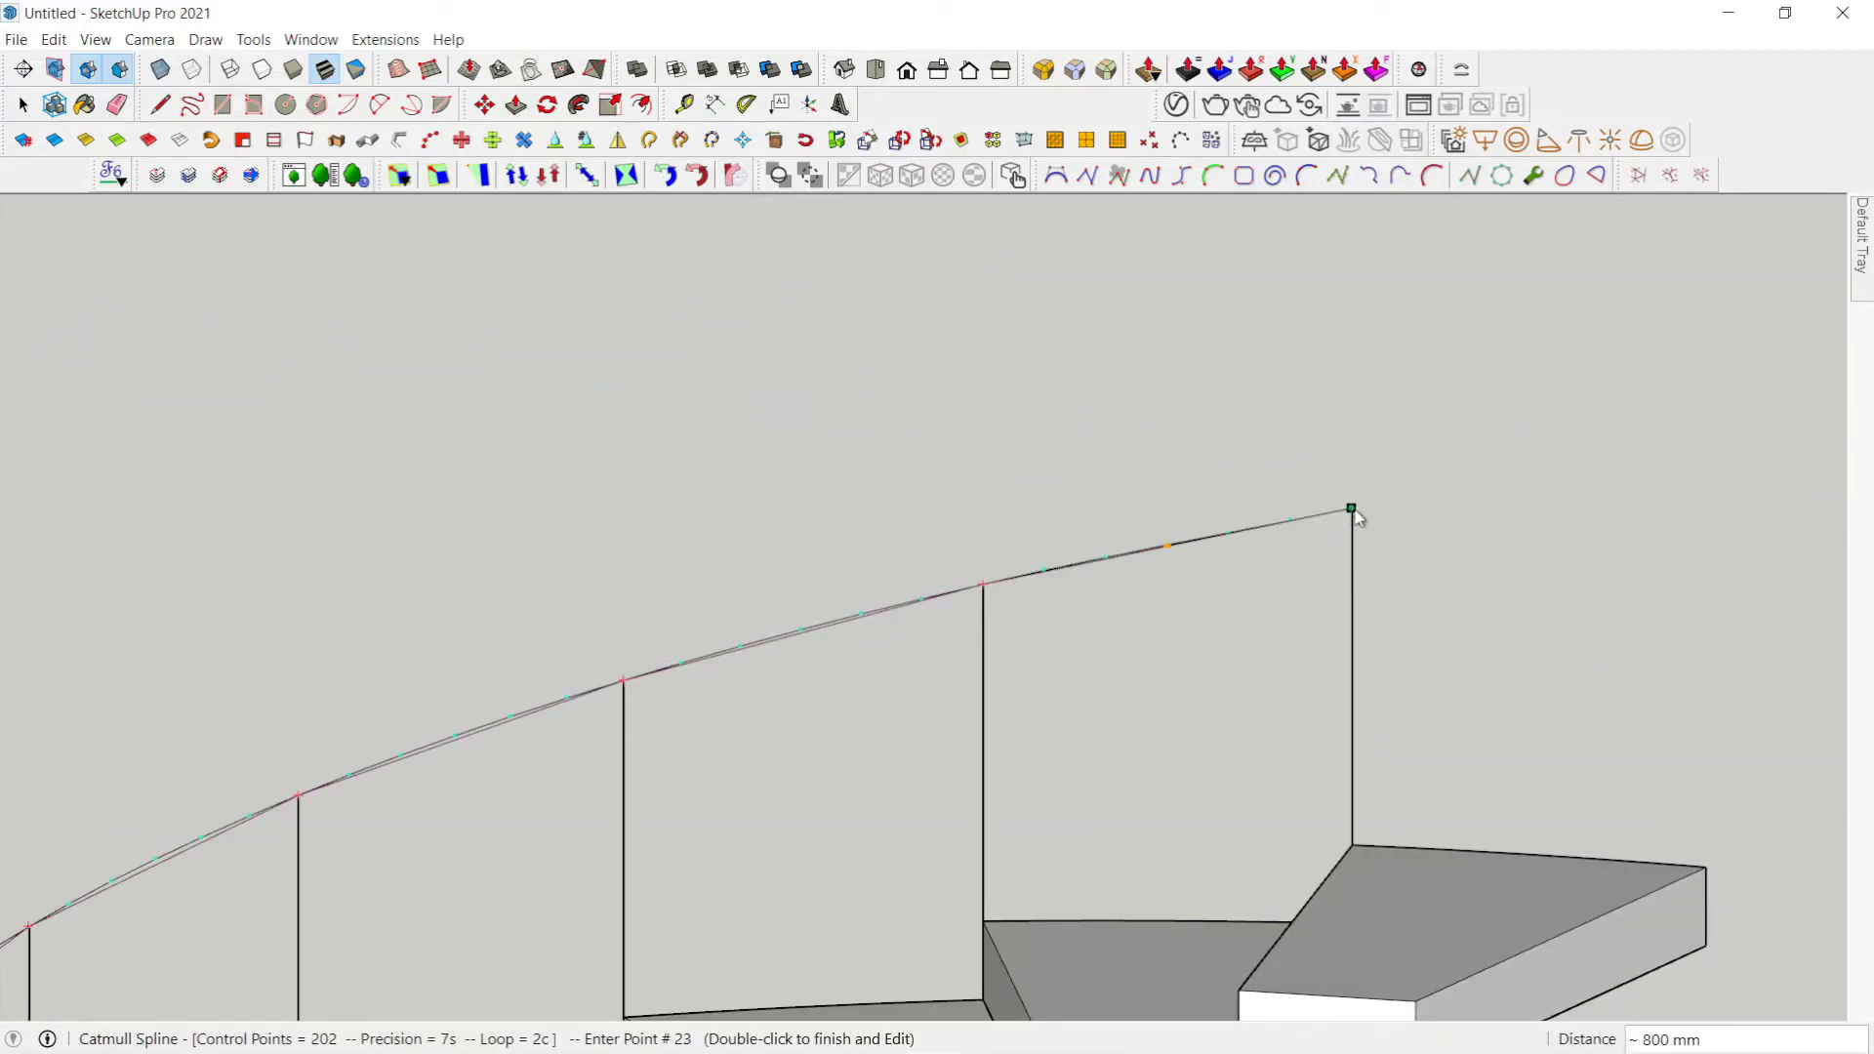
pyautogui.doubleClick(1352, 508)
pyautogui.scroll(-8, 1351, 509)
pyautogui.press('space')
# Step: Try to extrude the handrail spline 300 mm downward with Extrude Lines, undo it, and restart the command
pyautogui.moveTo(1158, 642); pyautogui.dragTo(846, 607, button='middle')
pyautogui.scroll(5, 1242, 706)
pyautogui.scroll(-3, 1243, 707)
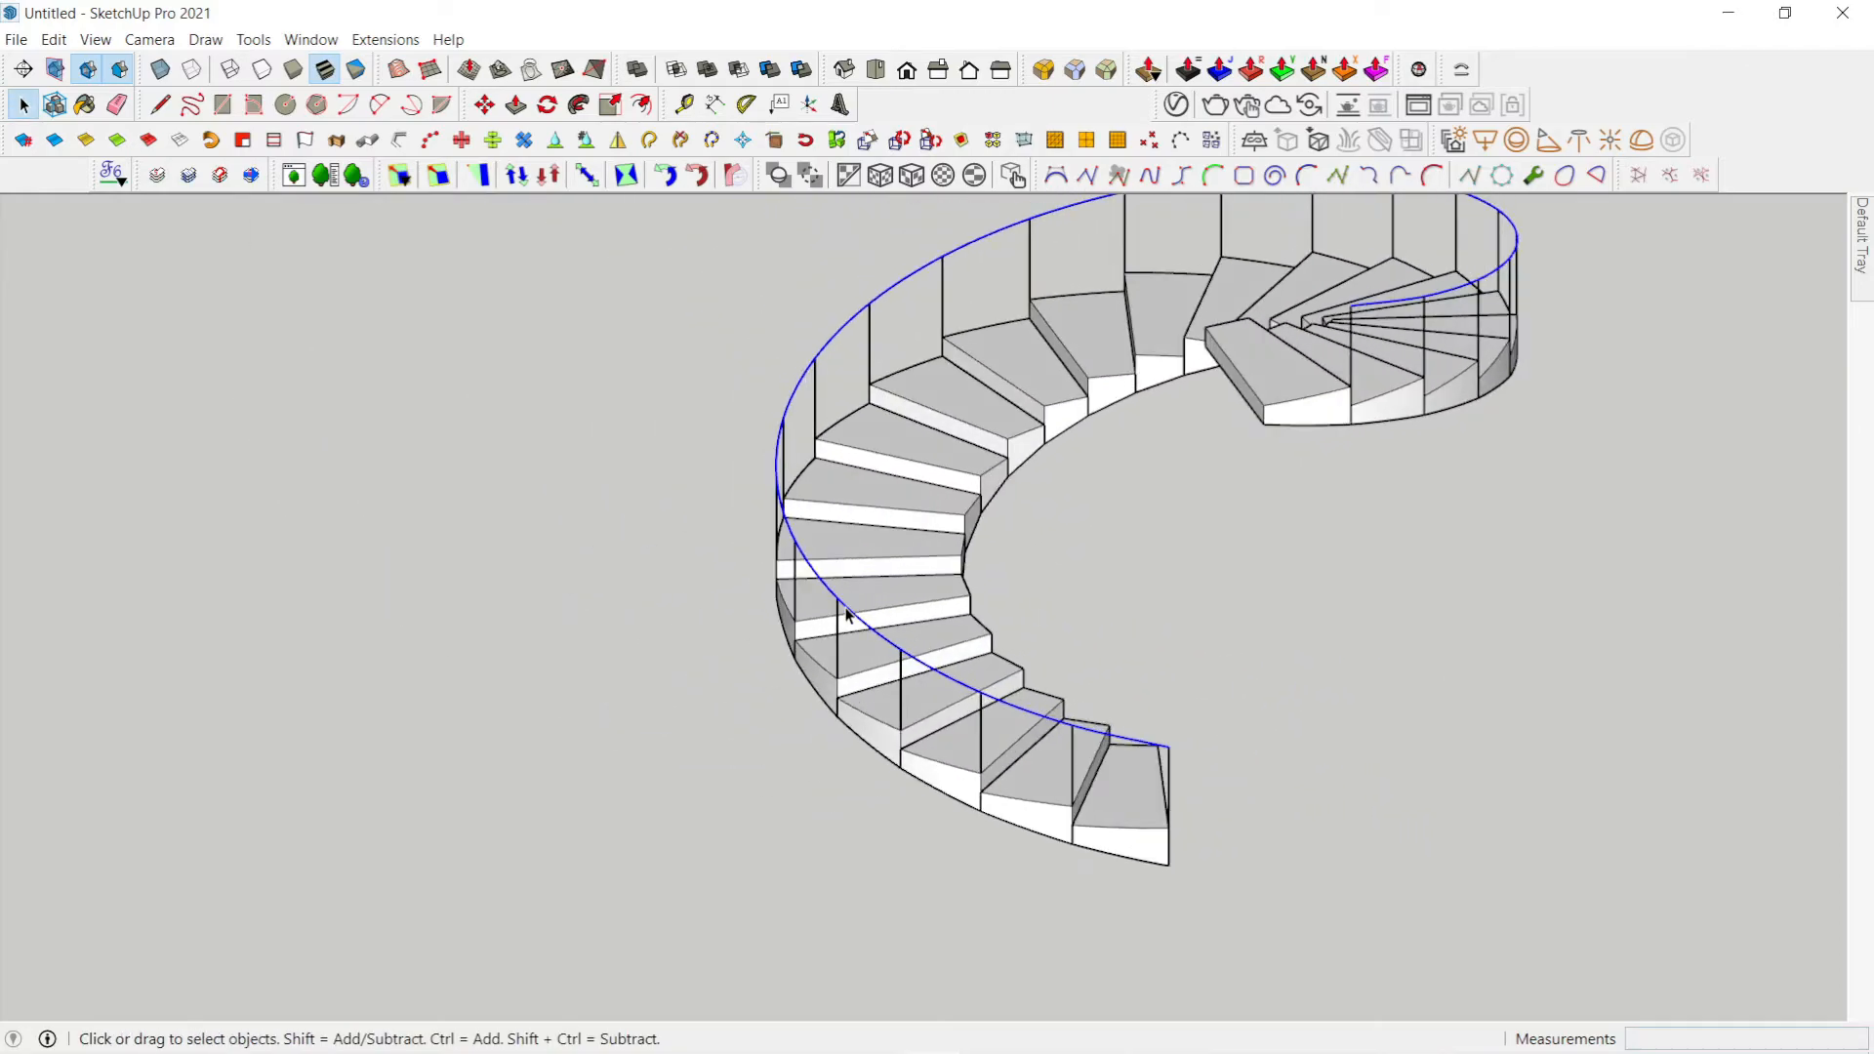
pyautogui.click(302, 143)
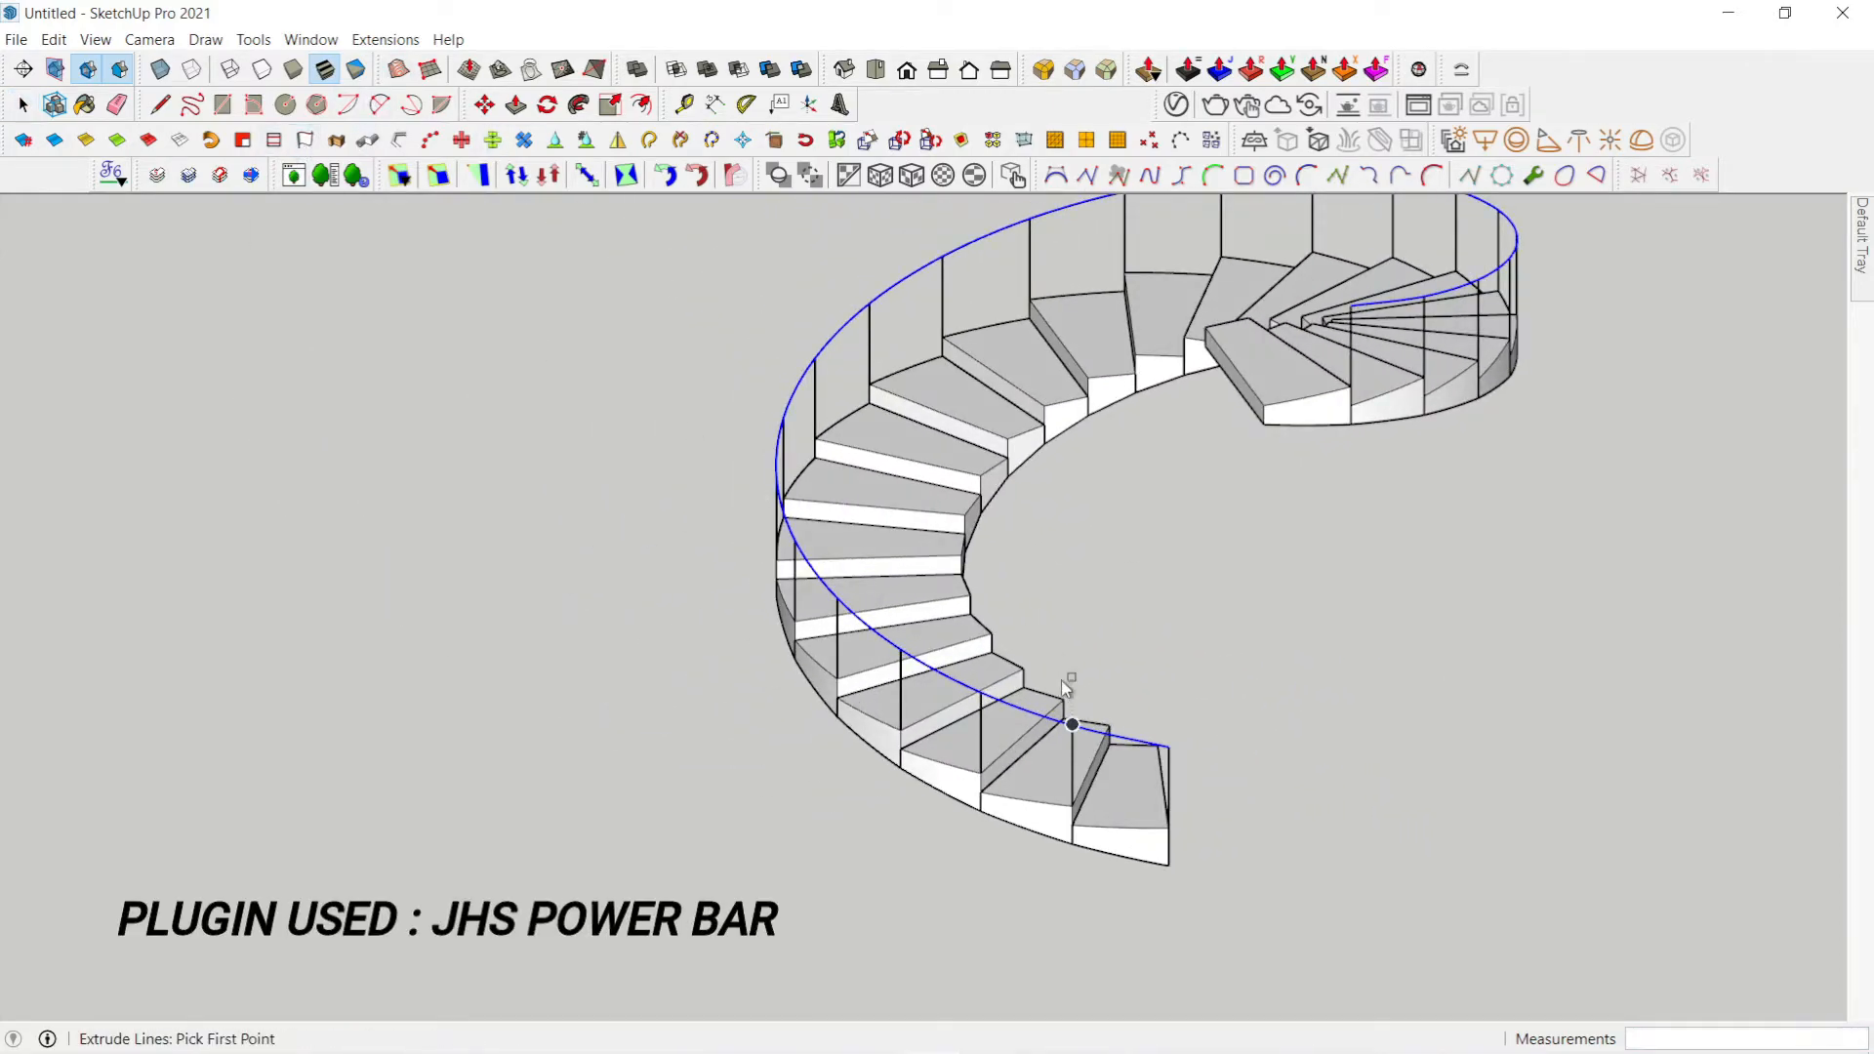
pyautogui.scroll(3, 1064, 676)
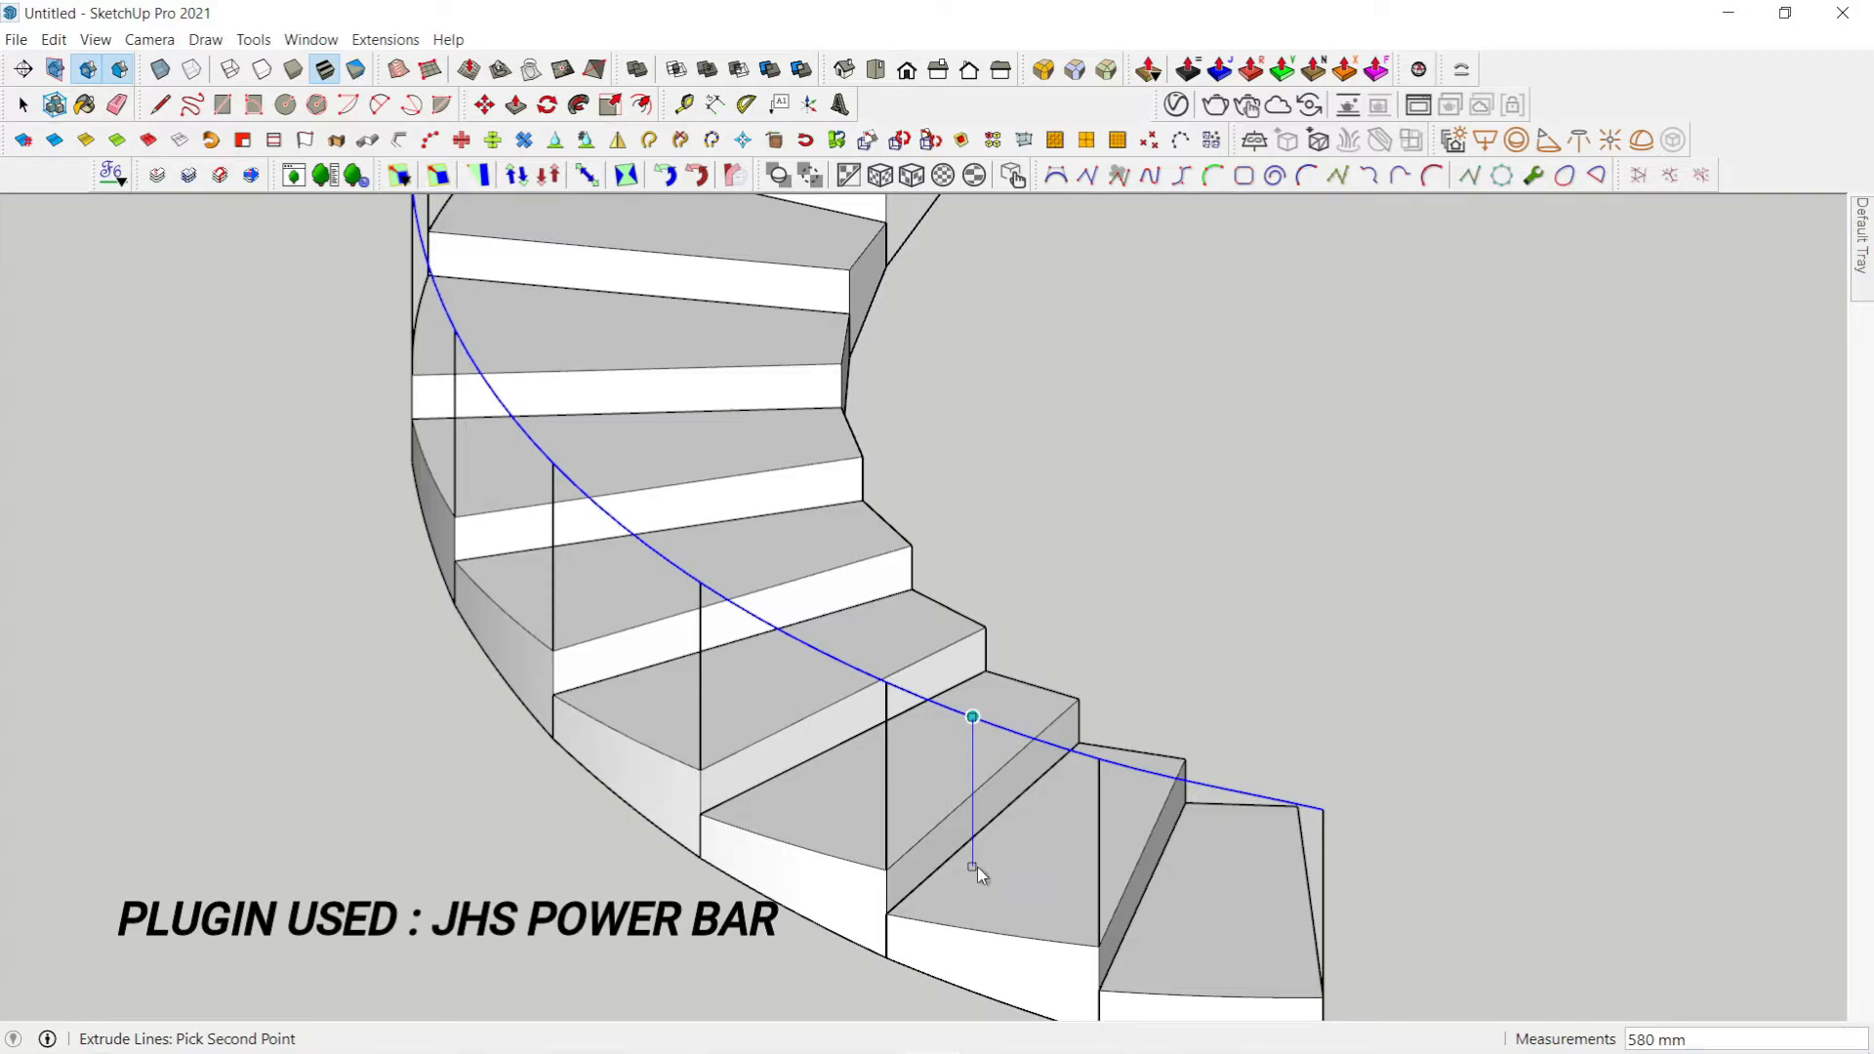
pyautogui.press('Return')
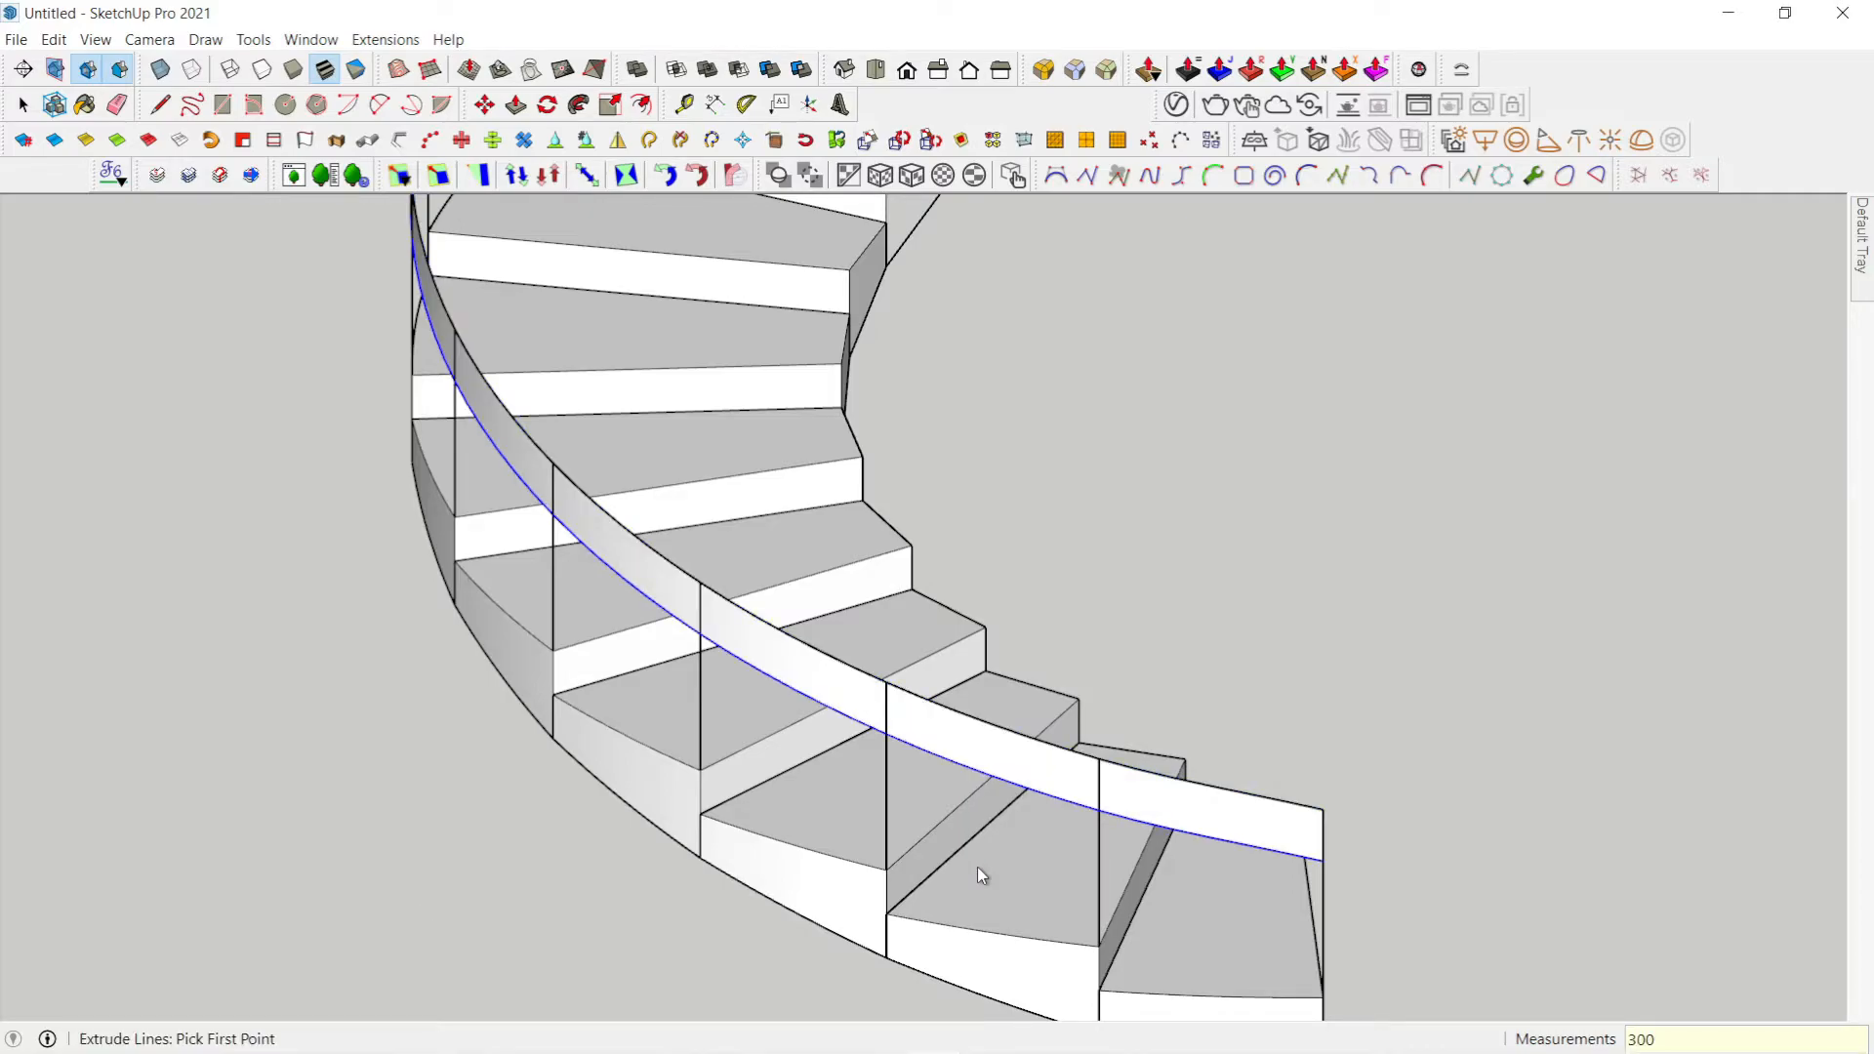
pyautogui.hotkey('ctrl', 'z')
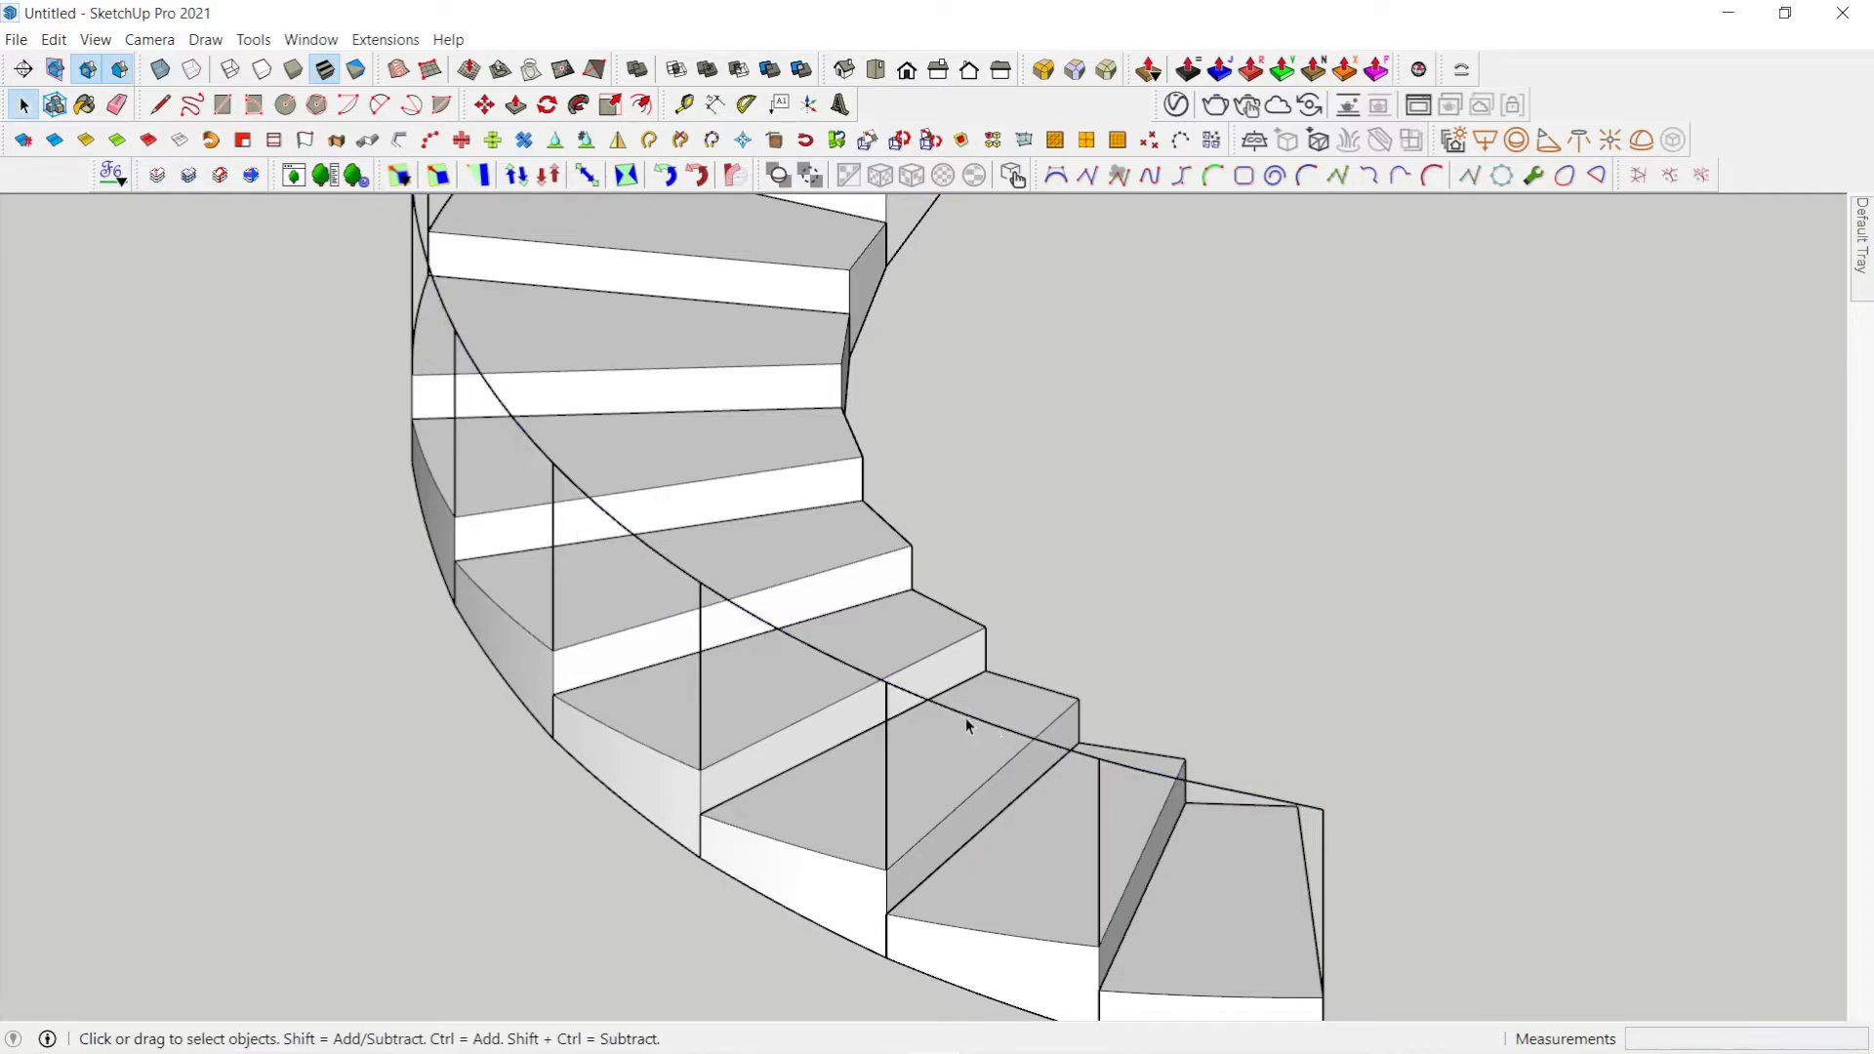
pyautogui.click(305, 142)
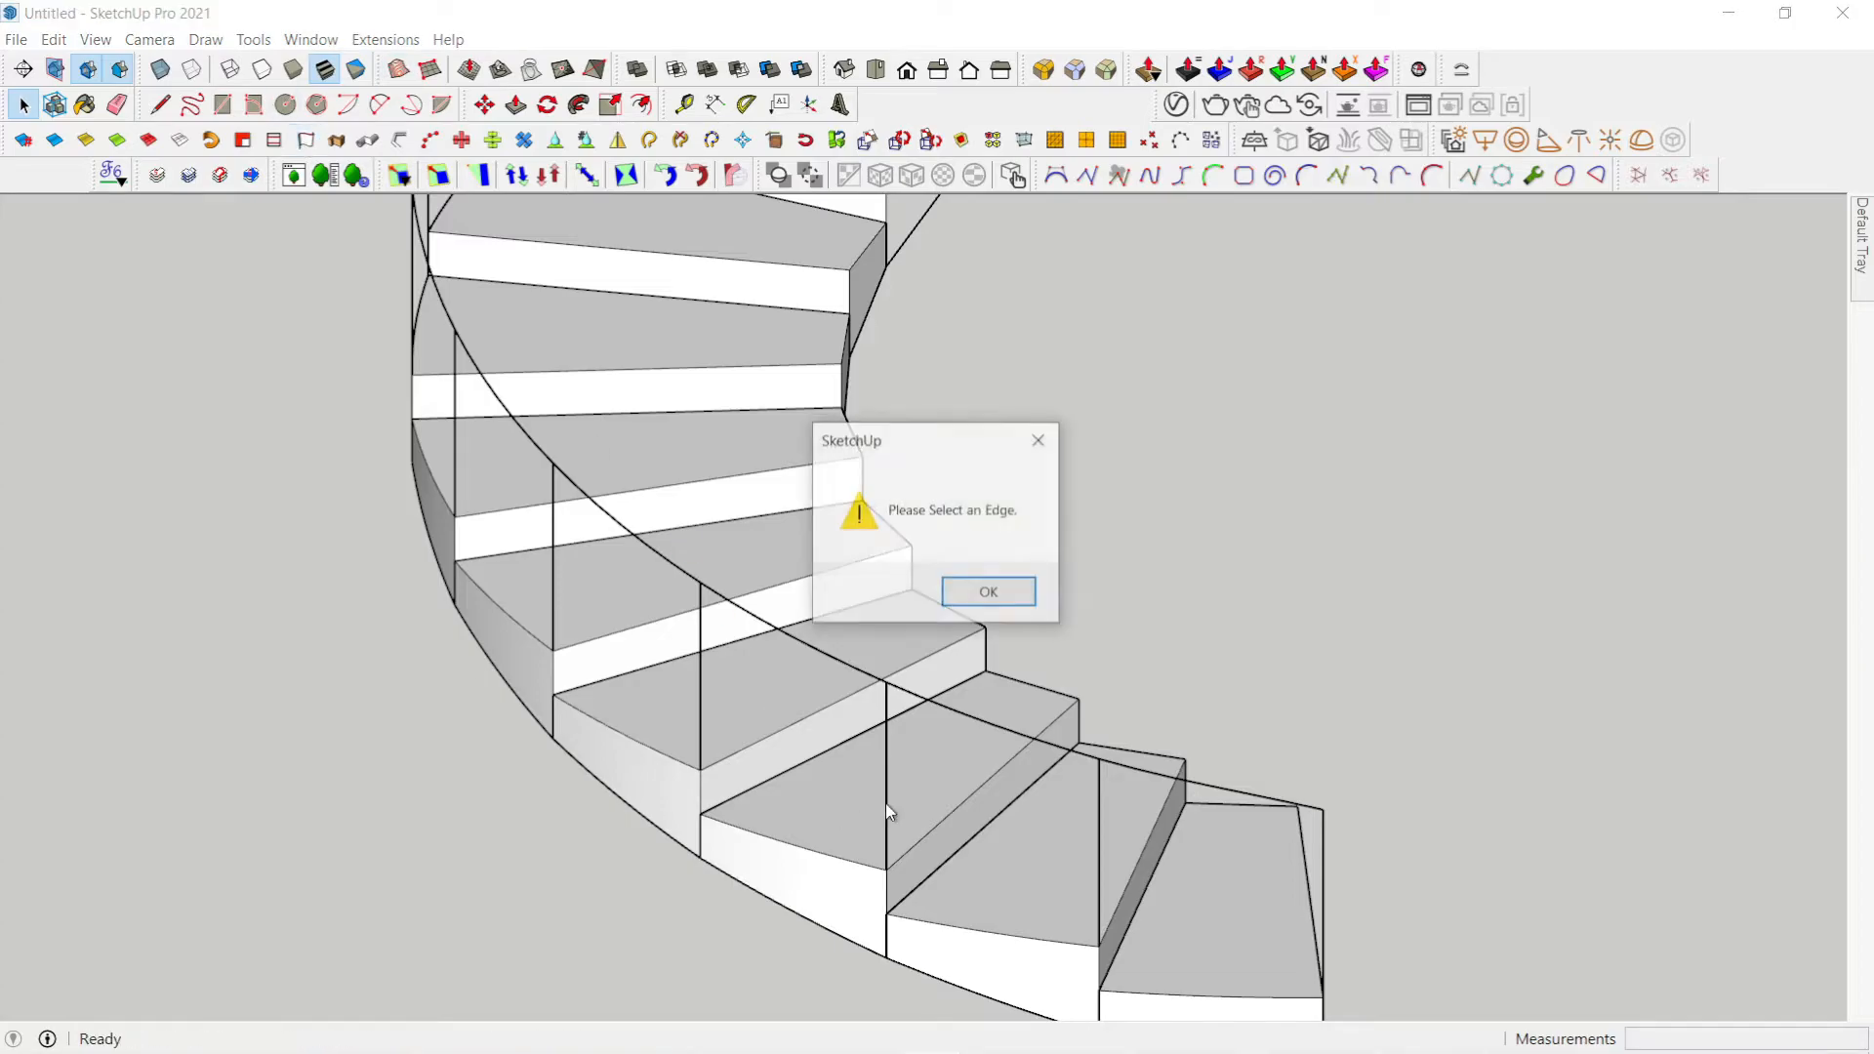
pyautogui.click(1040, 441)
# Step: Extrude the handrail spline 300 mm straight down along the blue axis with Extrude Lines
pyautogui.press('space')
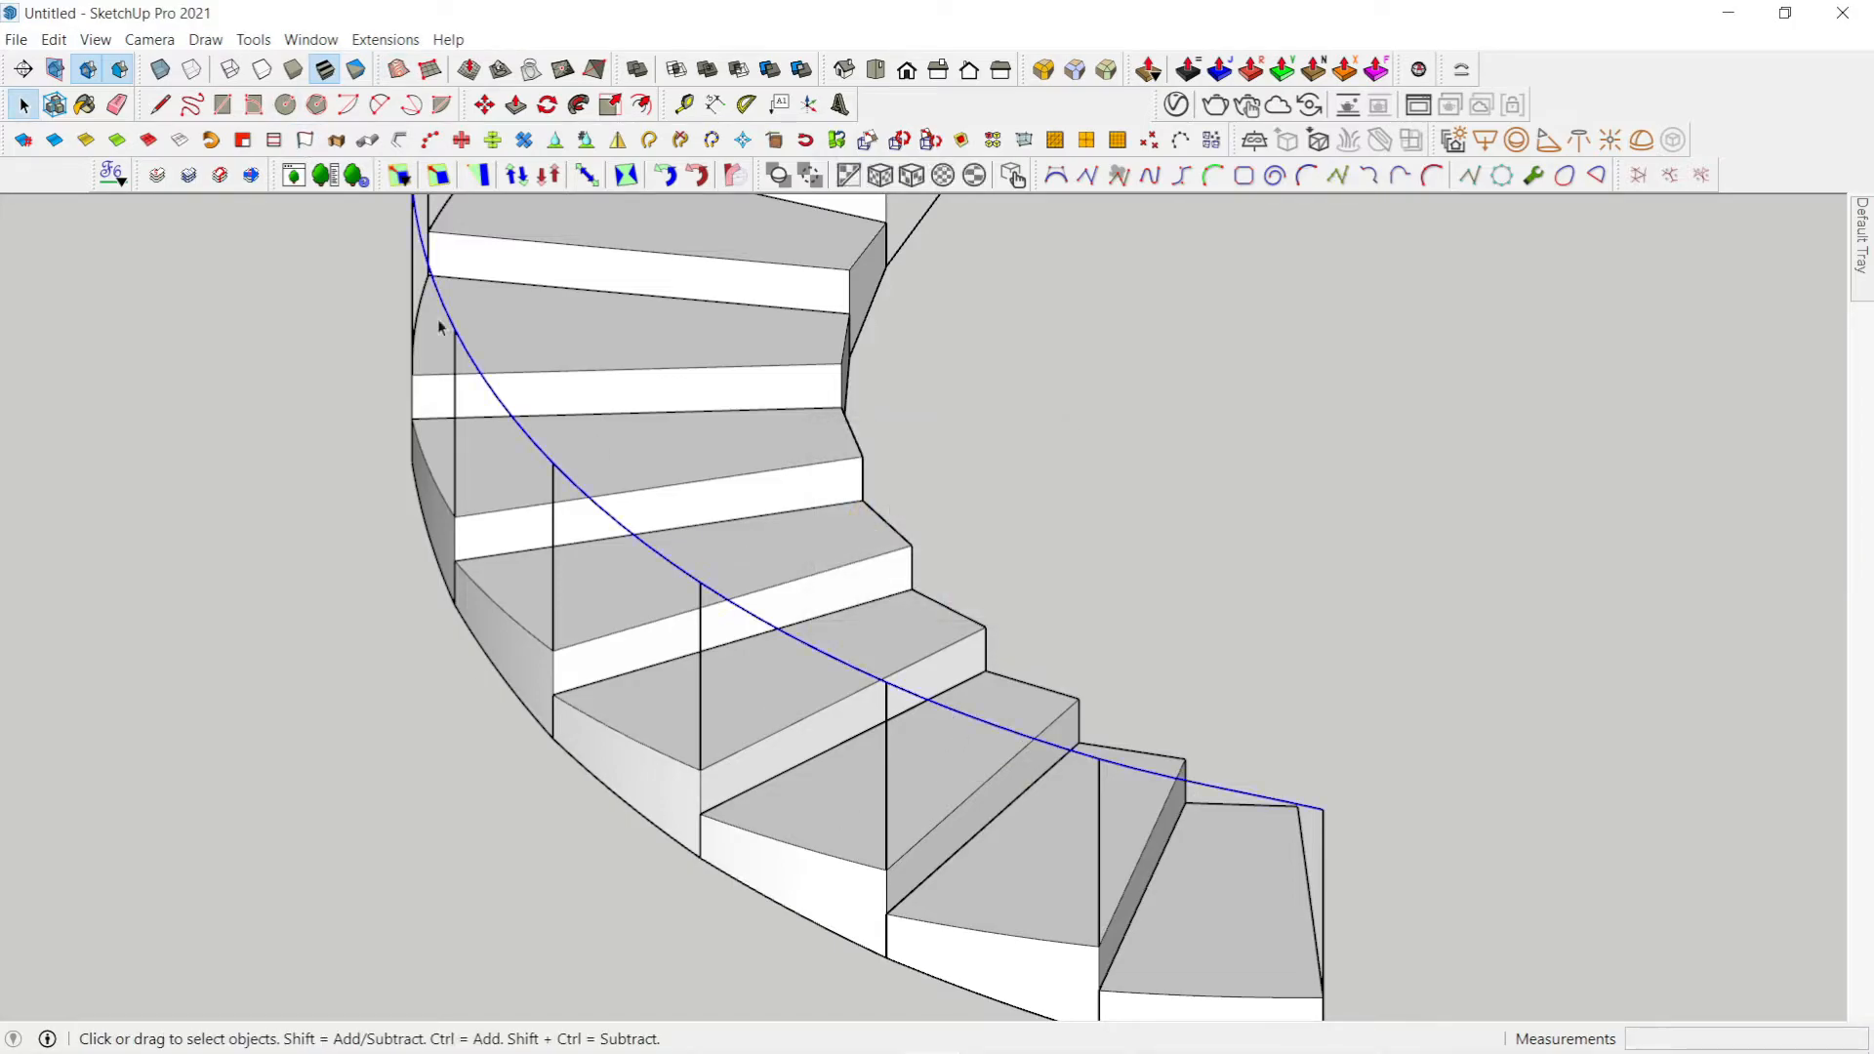
pyautogui.click(305, 141)
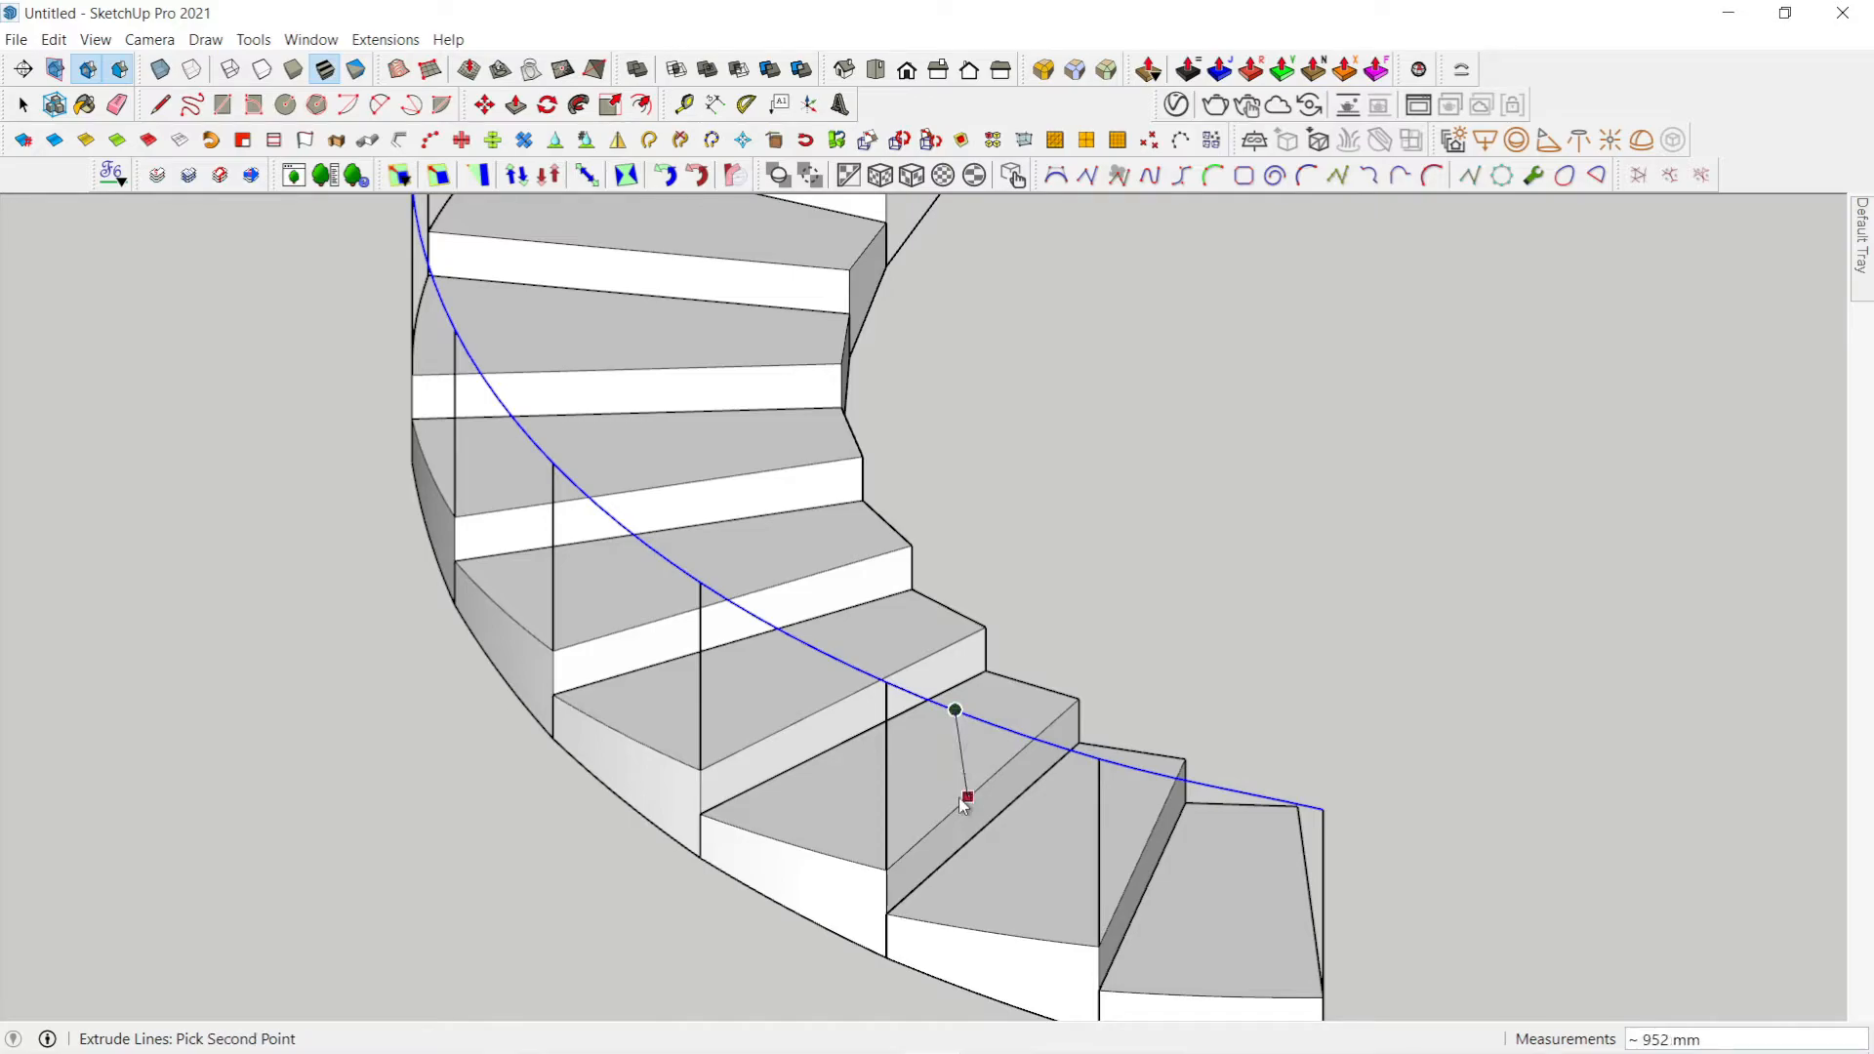
pyautogui.scroll(2, 966, 773)
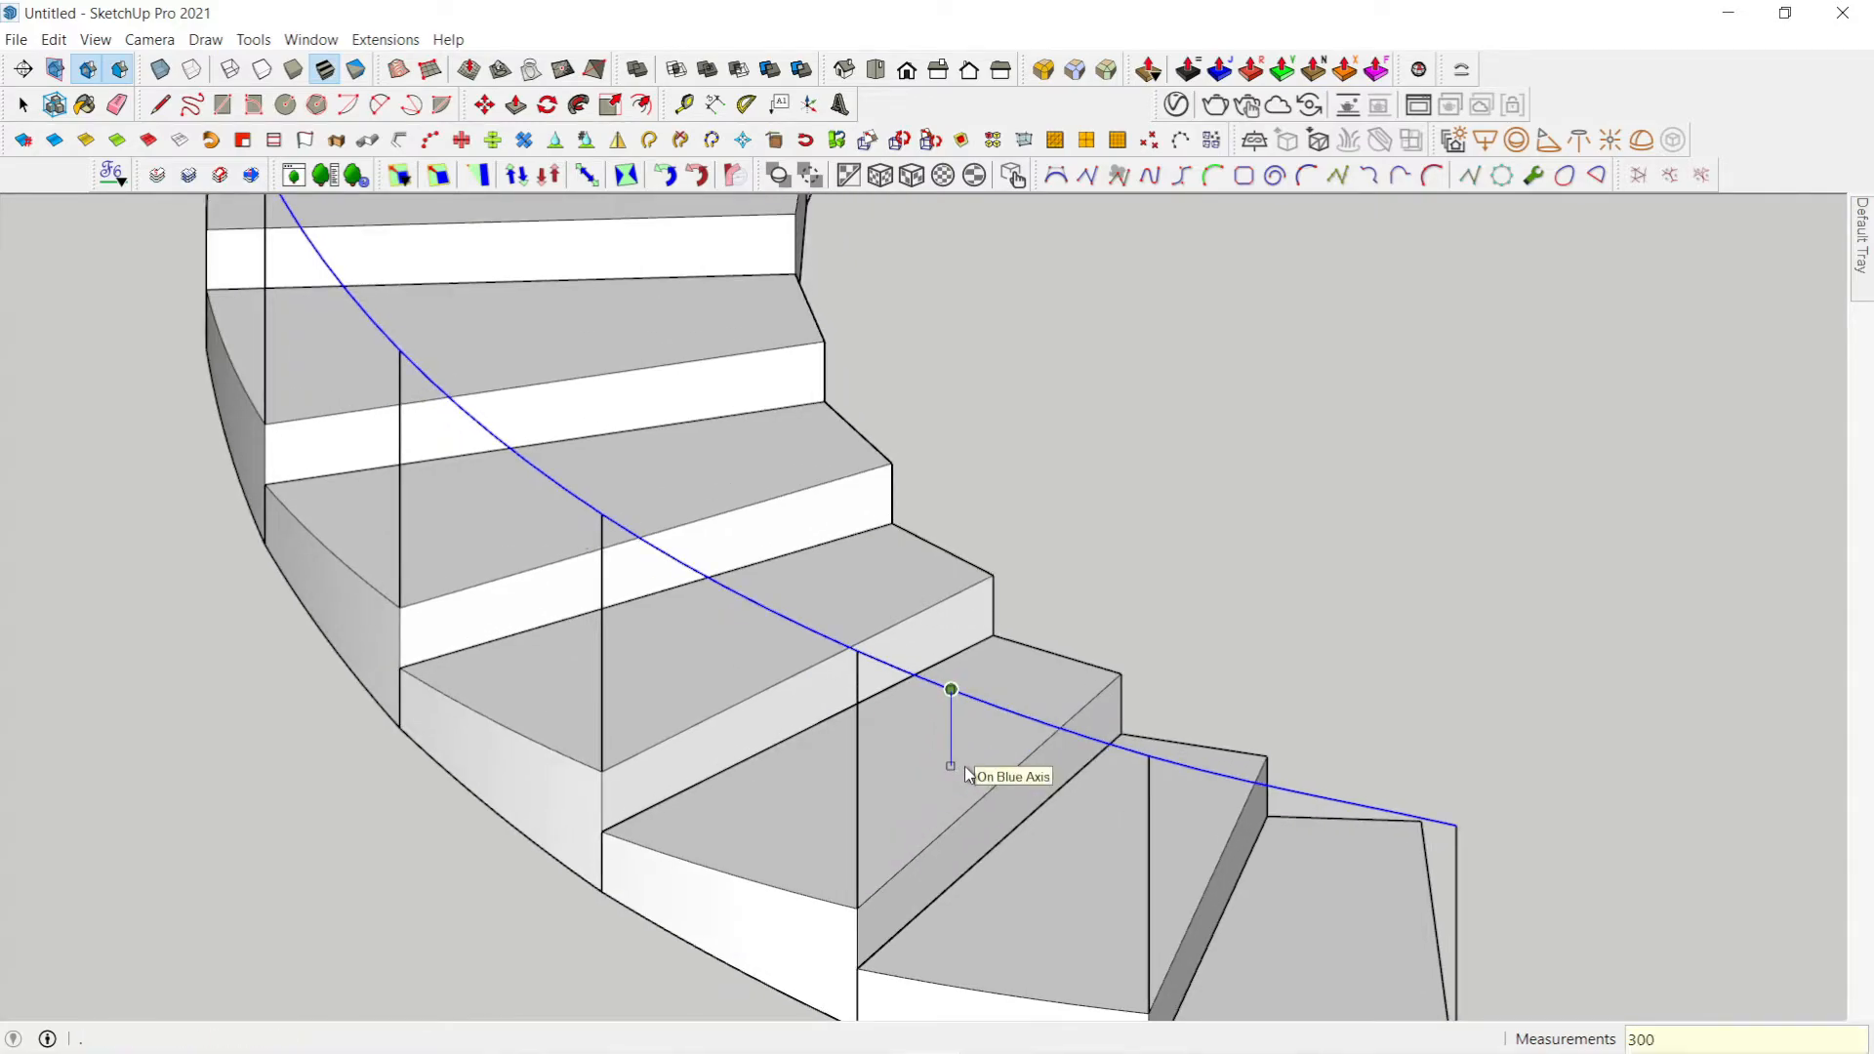
pyautogui.click(966, 774)
pyautogui.scroll(-5, 994, 750)
# Step: Select the face of the curved band extruded from the handrail spline
pyautogui.moveTo(993, 749)
pyautogui.mouseDown(button='middle')
pyautogui.moveTo(904, 719)
pyautogui.moveTo(904, 656)
pyautogui.moveTo(1008, 757)
pyautogui.mouseUp(button='middle')
pyautogui.press('space')
pyautogui.click(1138, 770)
pyautogui.scroll(1, 1138, 770)
pyautogui.press('m')
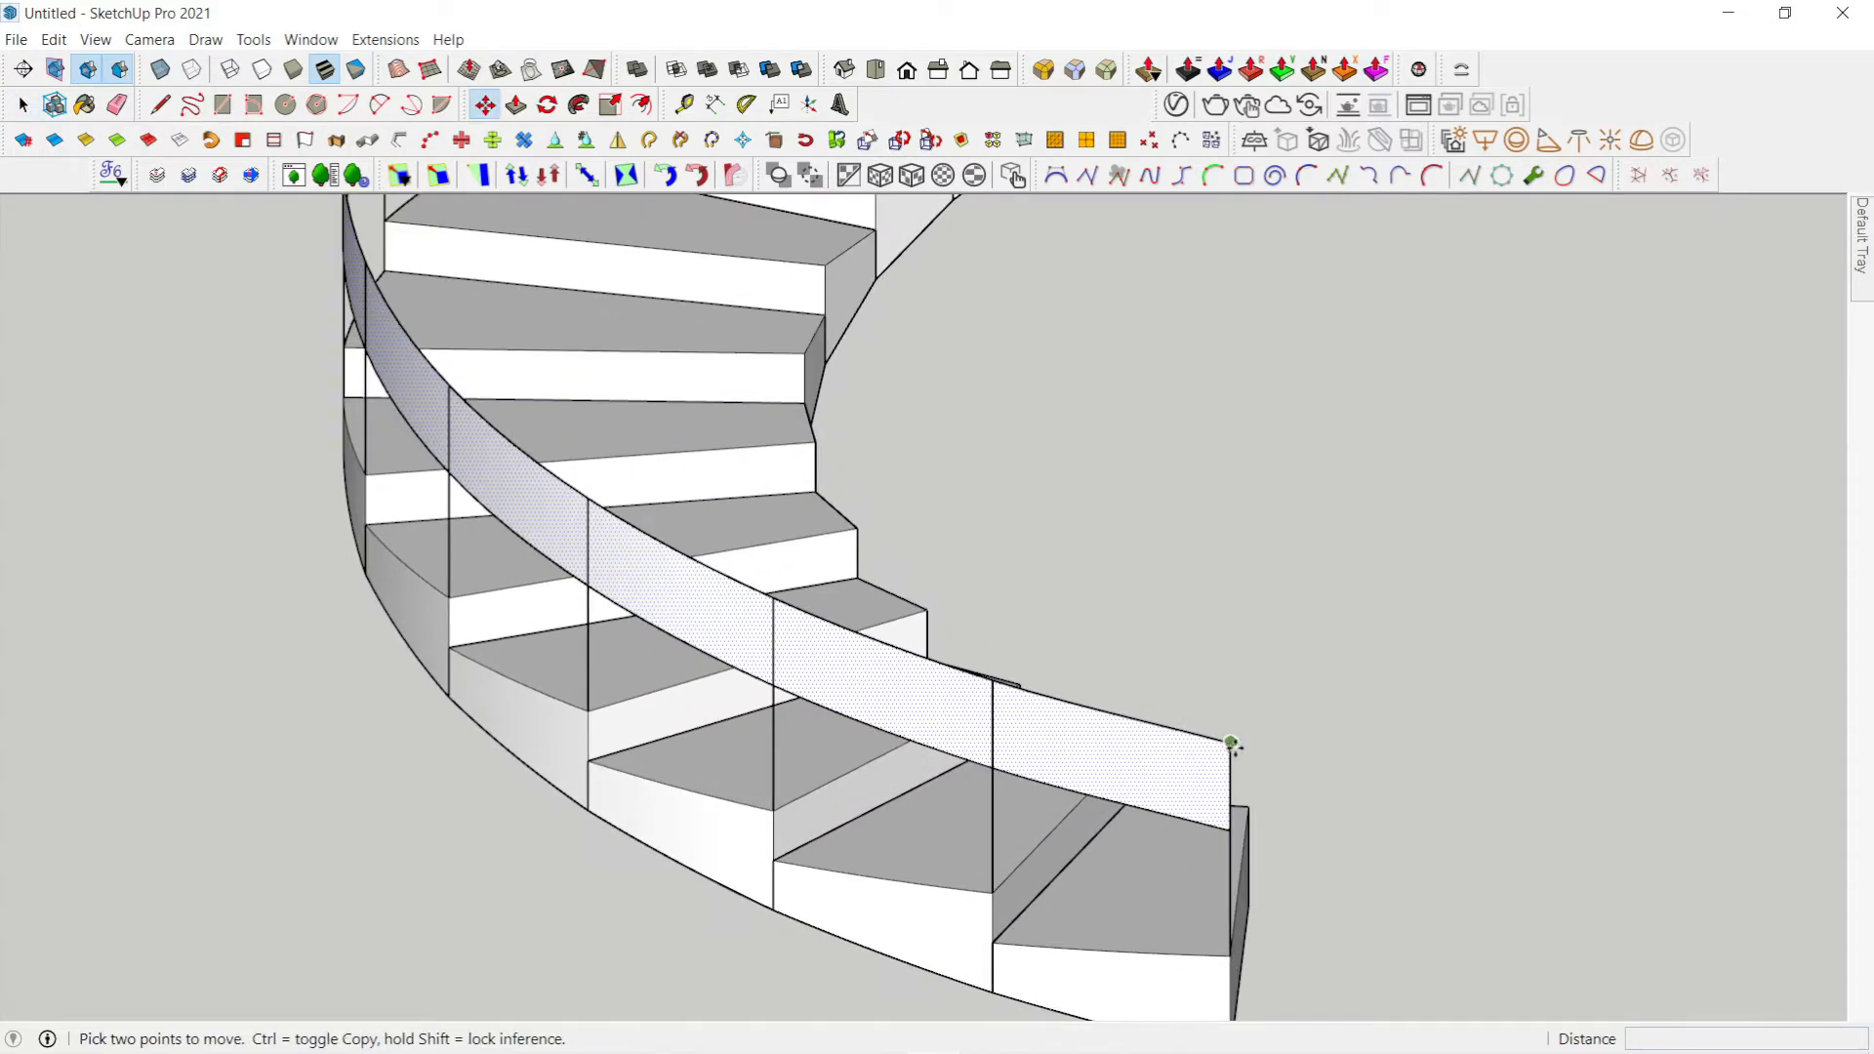
pyautogui.click(1231, 744)
pyautogui.press('ctrl')
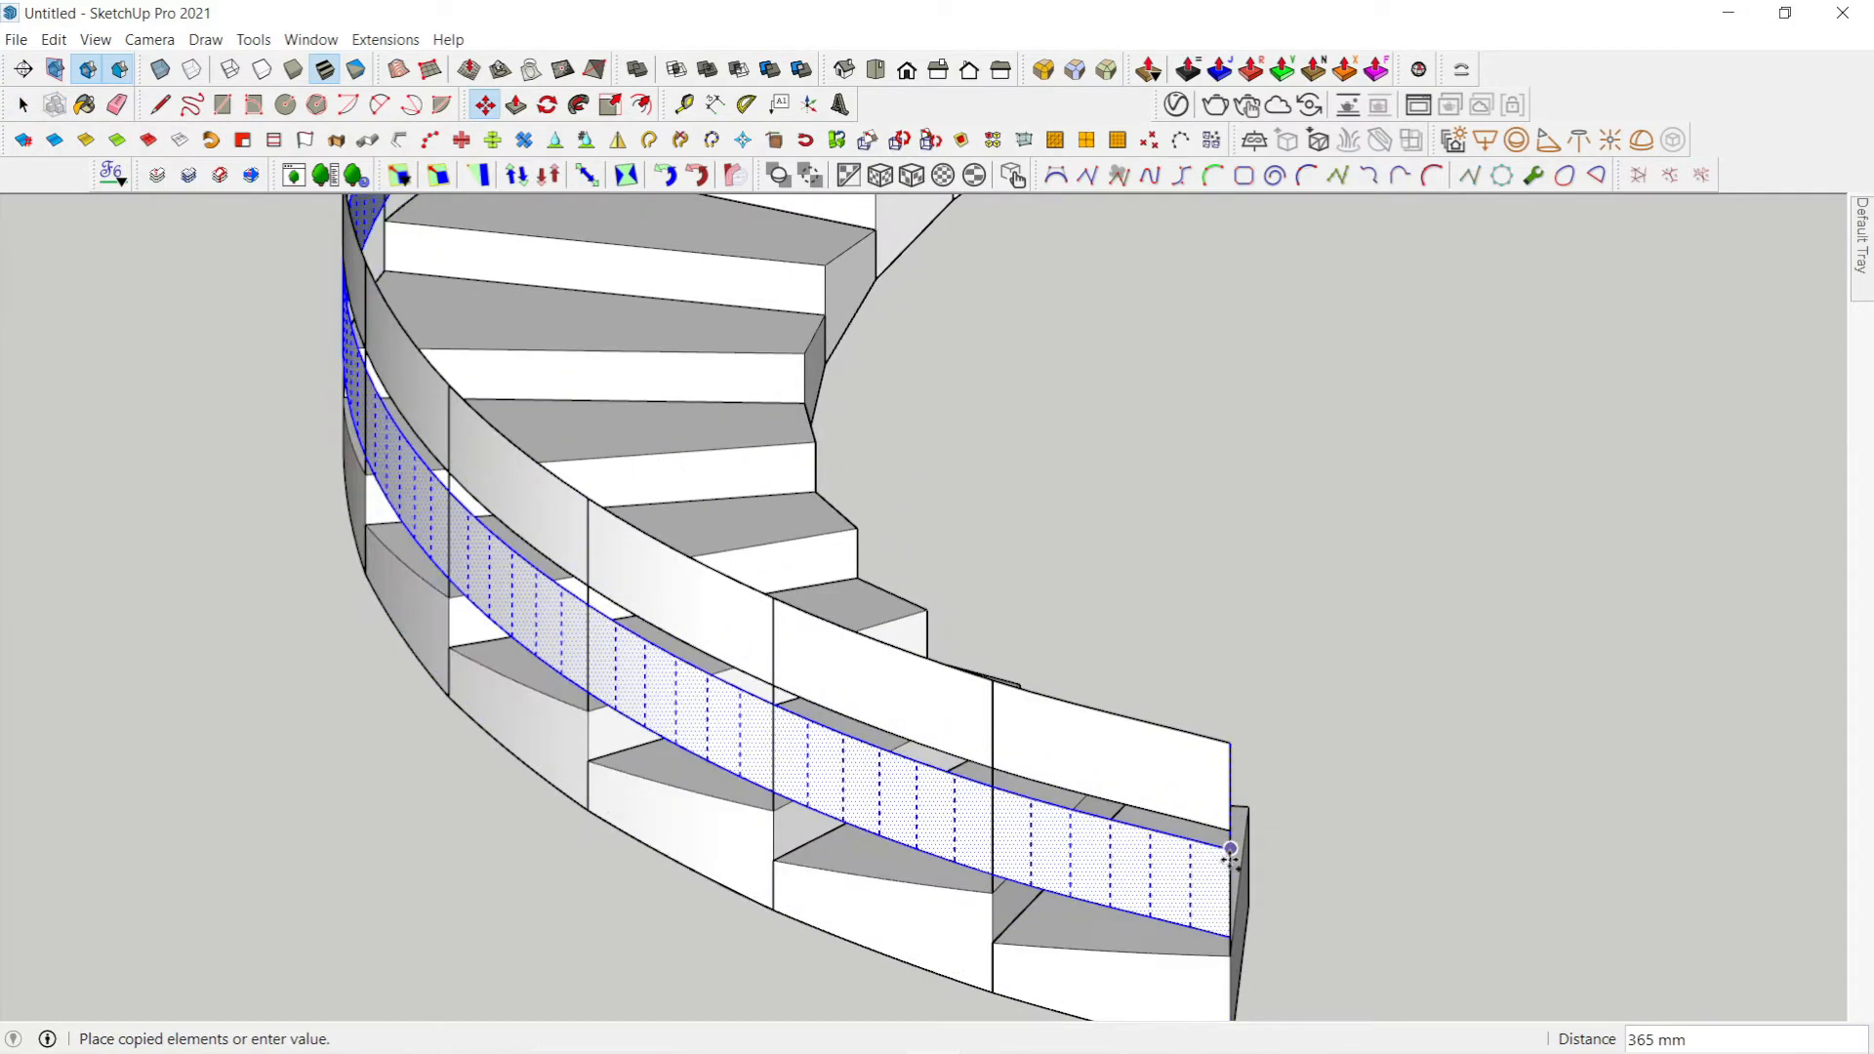
pyautogui.press('space')
# Step: Copy the curved band straight down from its lower edge at a post to the bottom outer corner of the step
pyautogui.keyDown('shift'); pyautogui.moveTo(1151, 891); pyautogui.dragTo(1160, 843, button='middle'); pyautogui.keyUp('shift')
pyautogui.press('m')
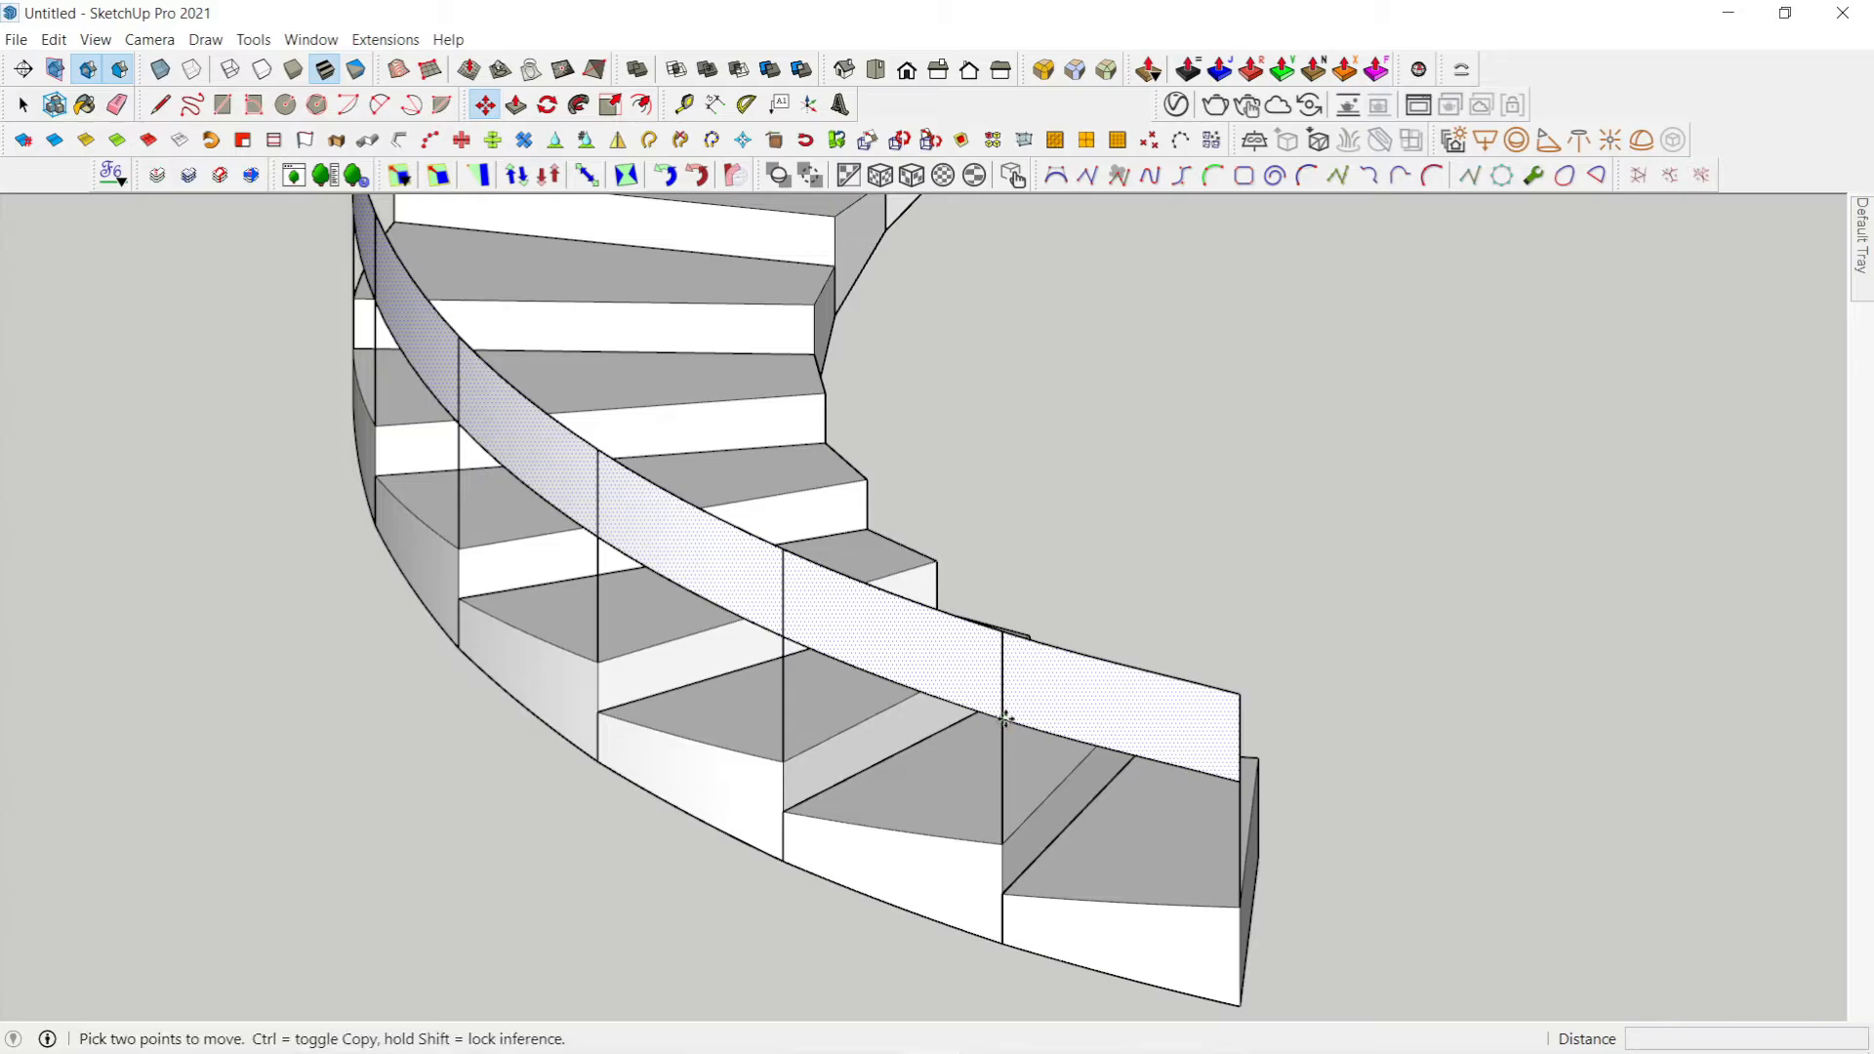
pyautogui.click(1003, 718)
pyautogui.press('ctrl')
pyautogui.click(1004, 945)
pyautogui.moveTo(1004, 944); pyautogui.dragTo(816, 786, button='middle')
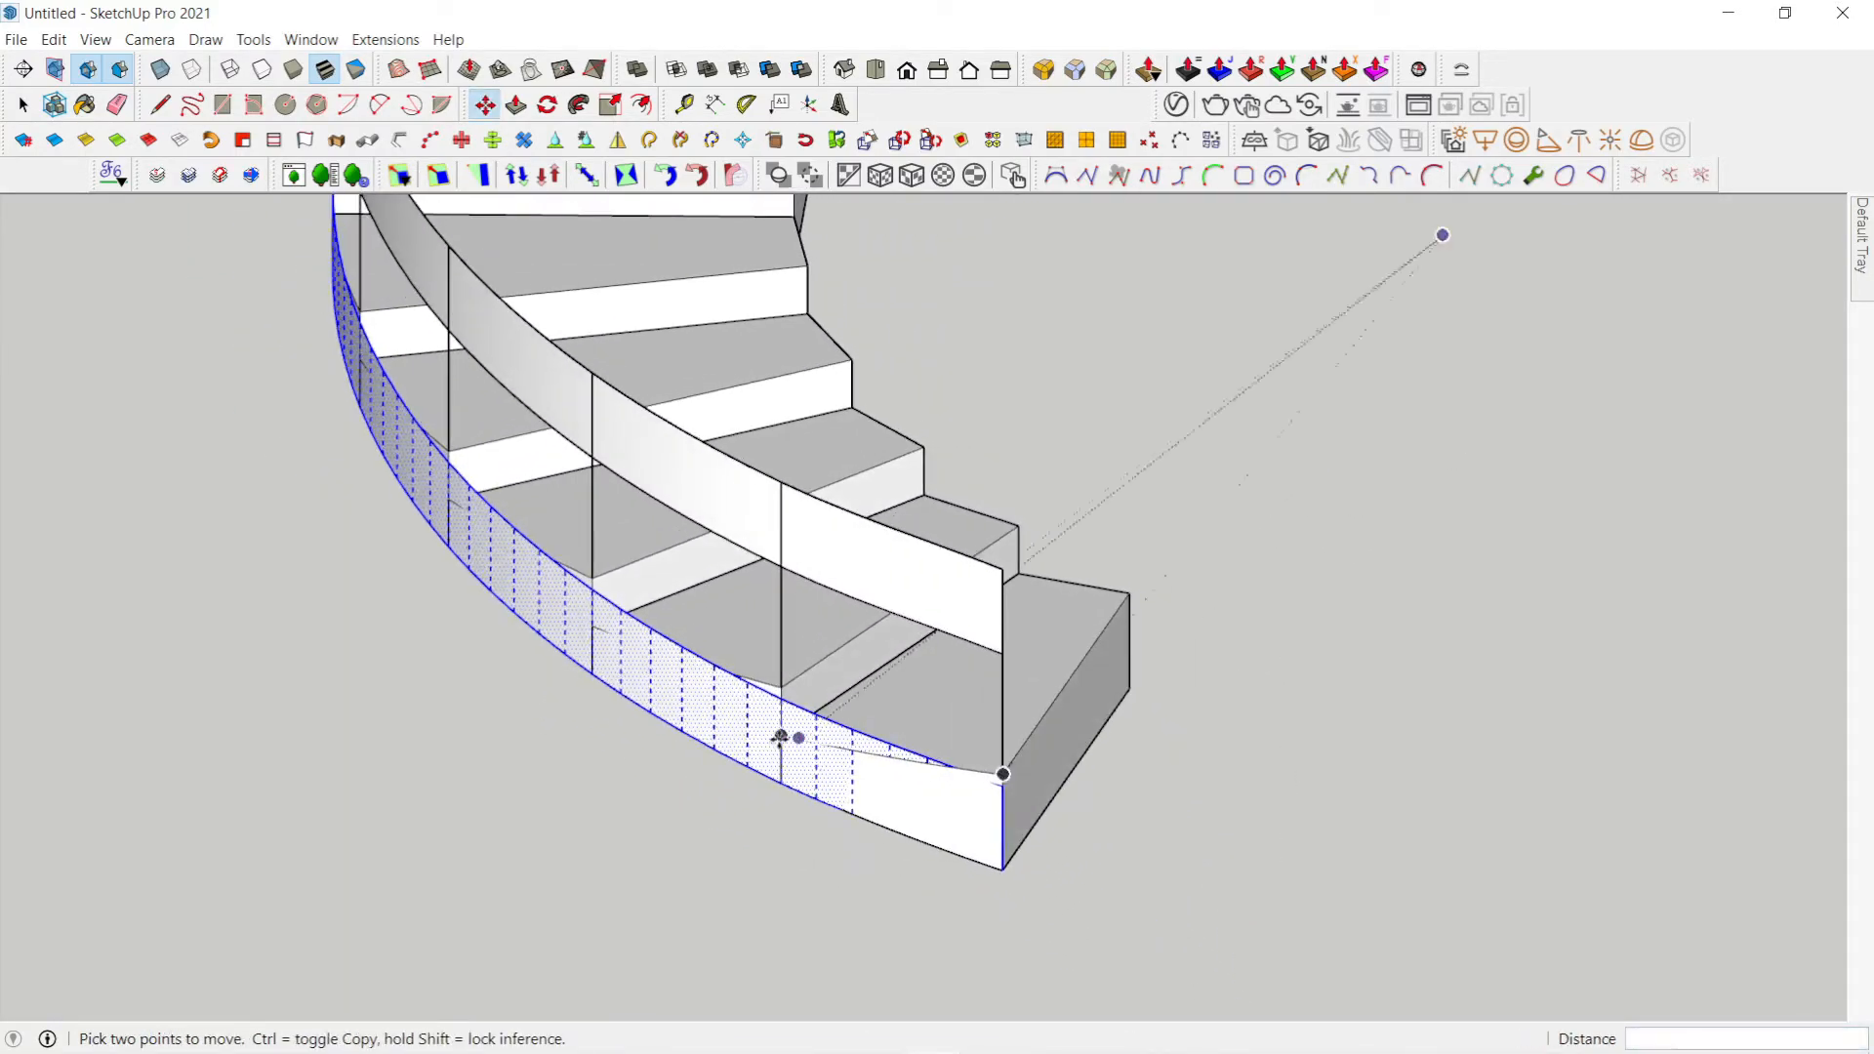
# Step: Thicken the lower curved band outward by 40 mm with Joint Push Pull's Thicken tool
pyautogui.press('space')
pyautogui.click(1188, 69)
pyautogui.click(711, 703)
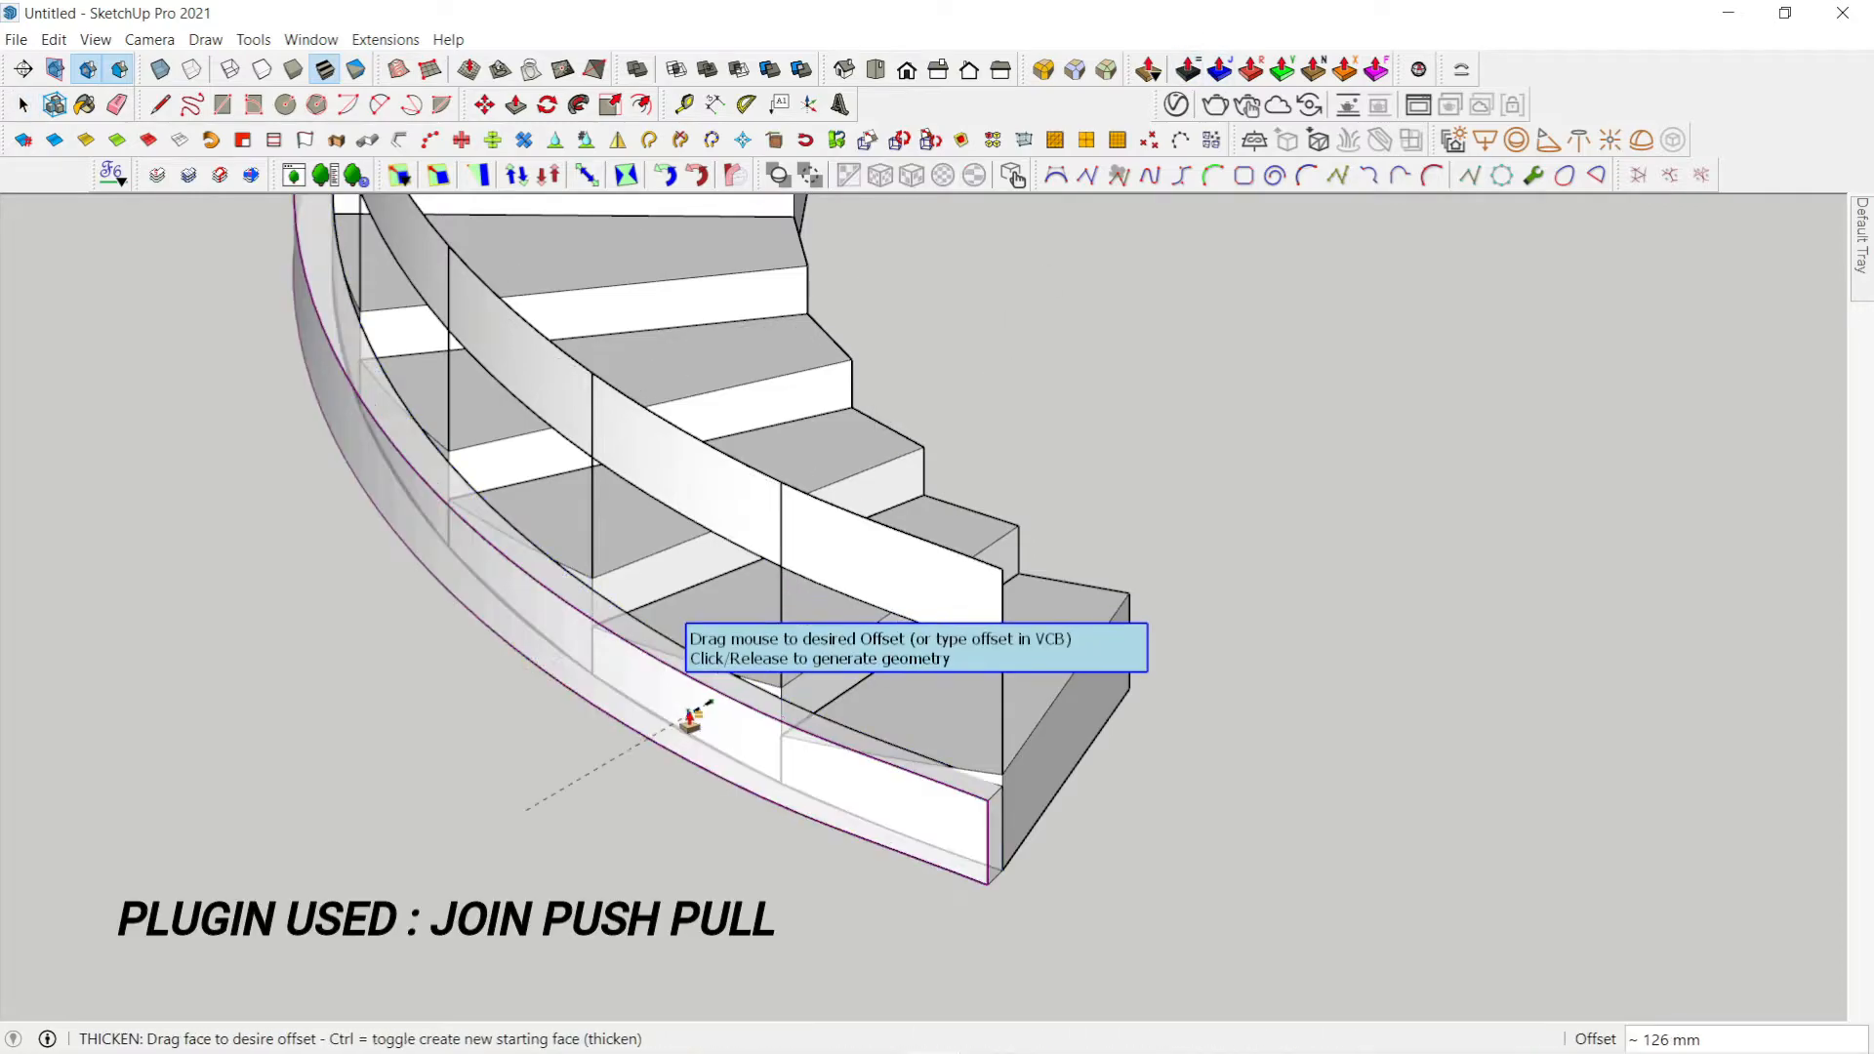
pyautogui.write('40')
pyautogui.press('Return')
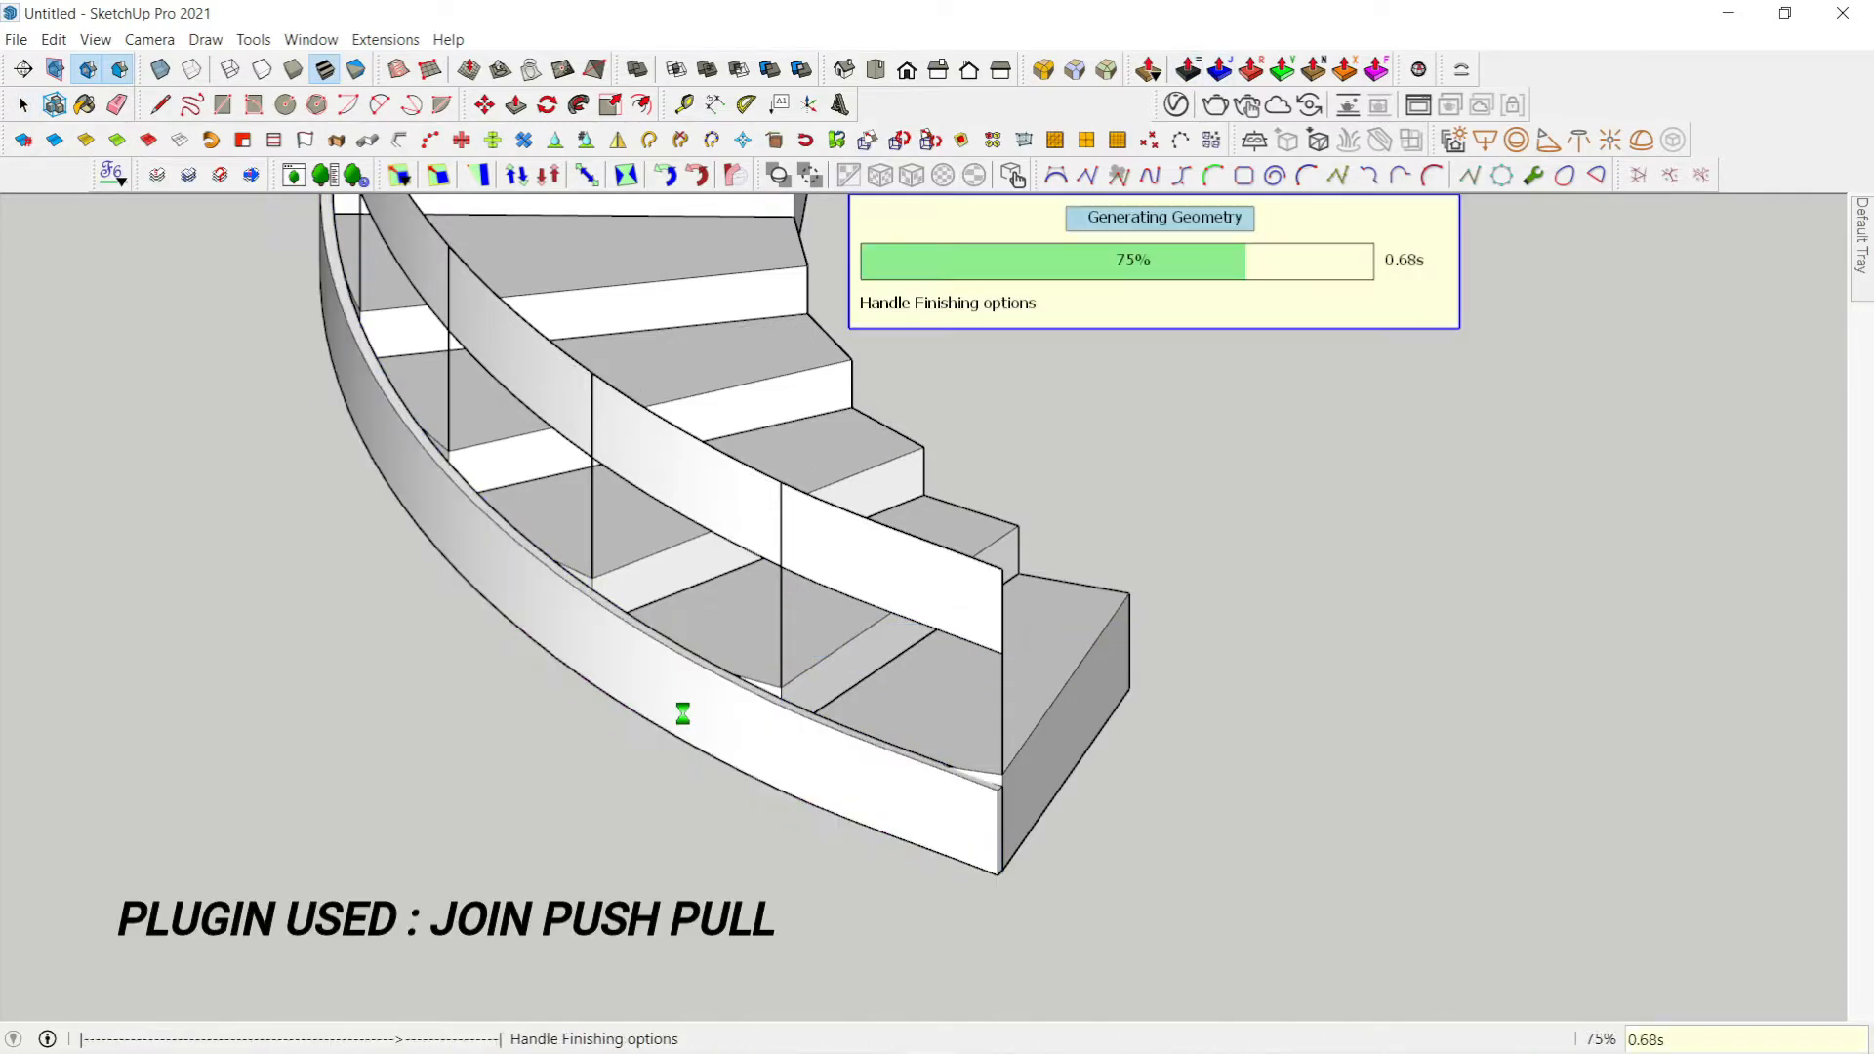
pyautogui.moveTo(1078, 817)
pyautogui.mouseDown(button='middle')
pyautogui.moveTo(865, 807)
pyautogui.moveTo(1079, 828)
pyautogui.mouseUp(button='middle')
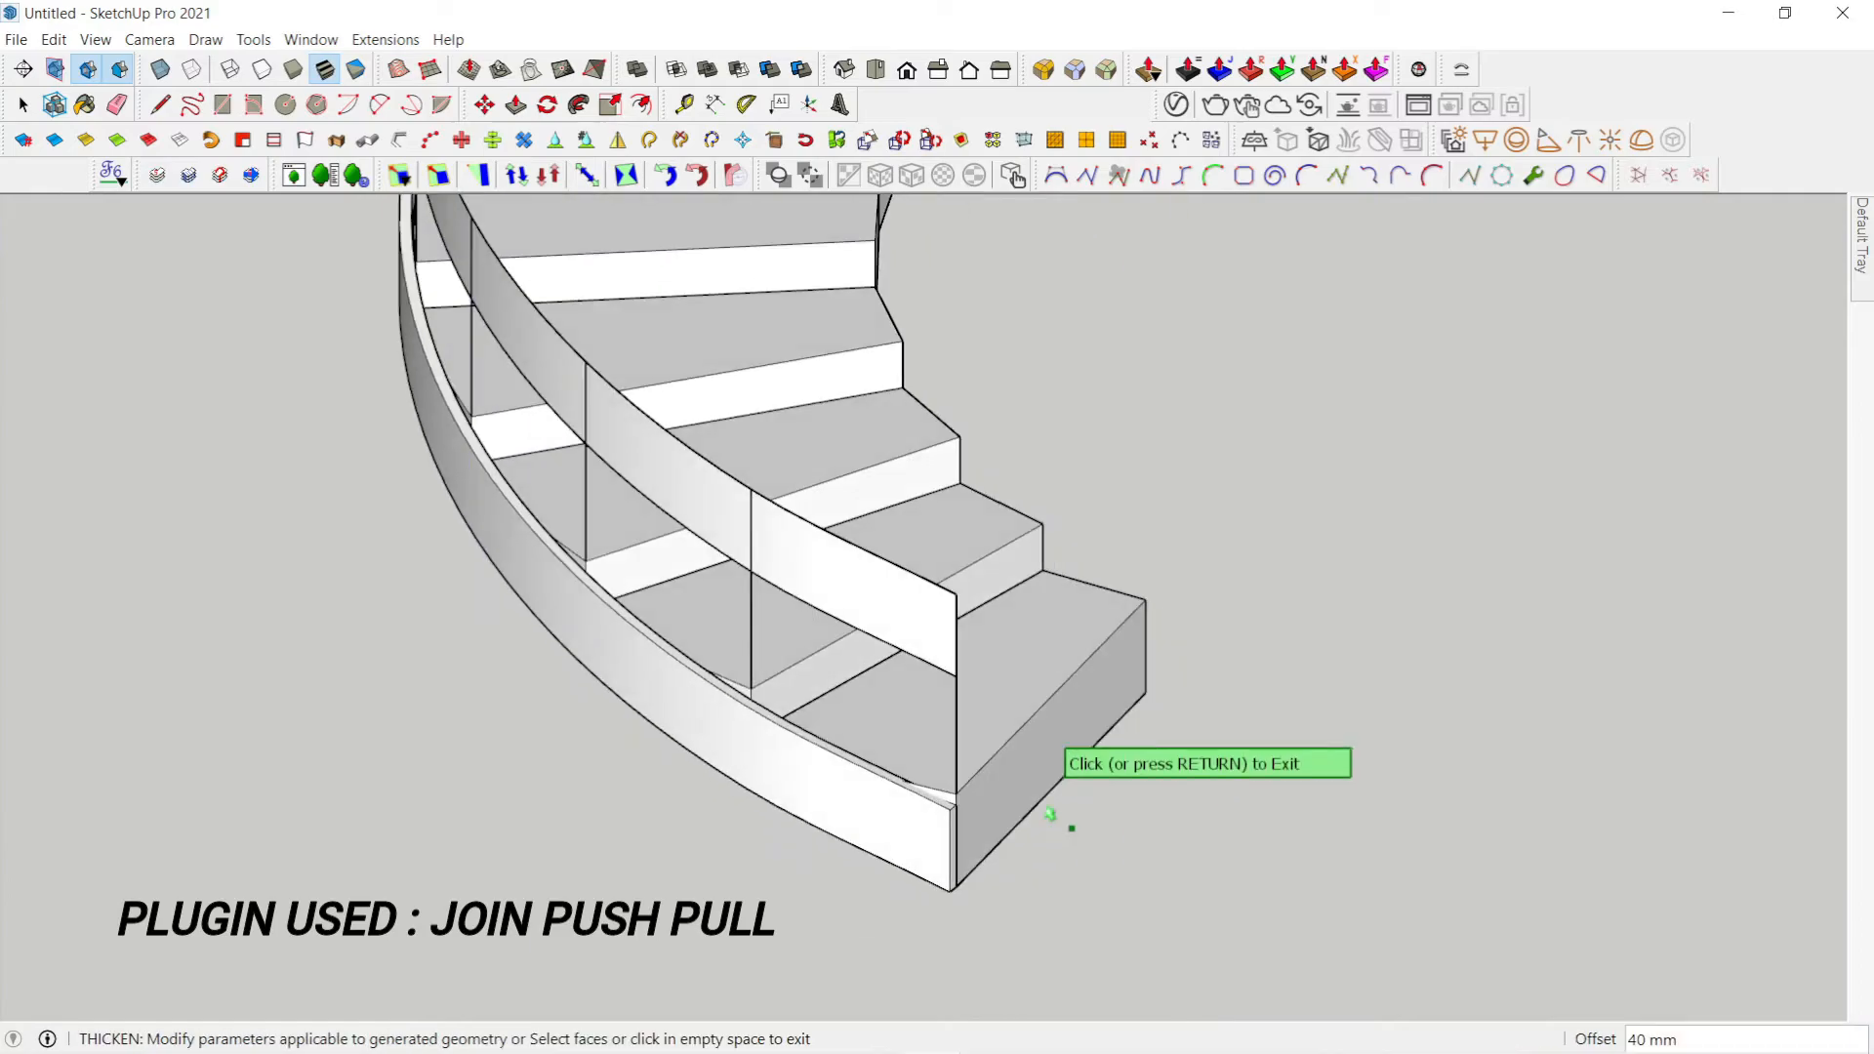
pyautogui.scroll(4, 924, 673)
pyautogui.moveTo(924, 673); pyautogui.dragTo(1376, 690, button='middle')
pyautogui.press('Escape')
pyautogui.scroll(-5, 1195, 798)
pyautogui.scroll(2, 995, 736)
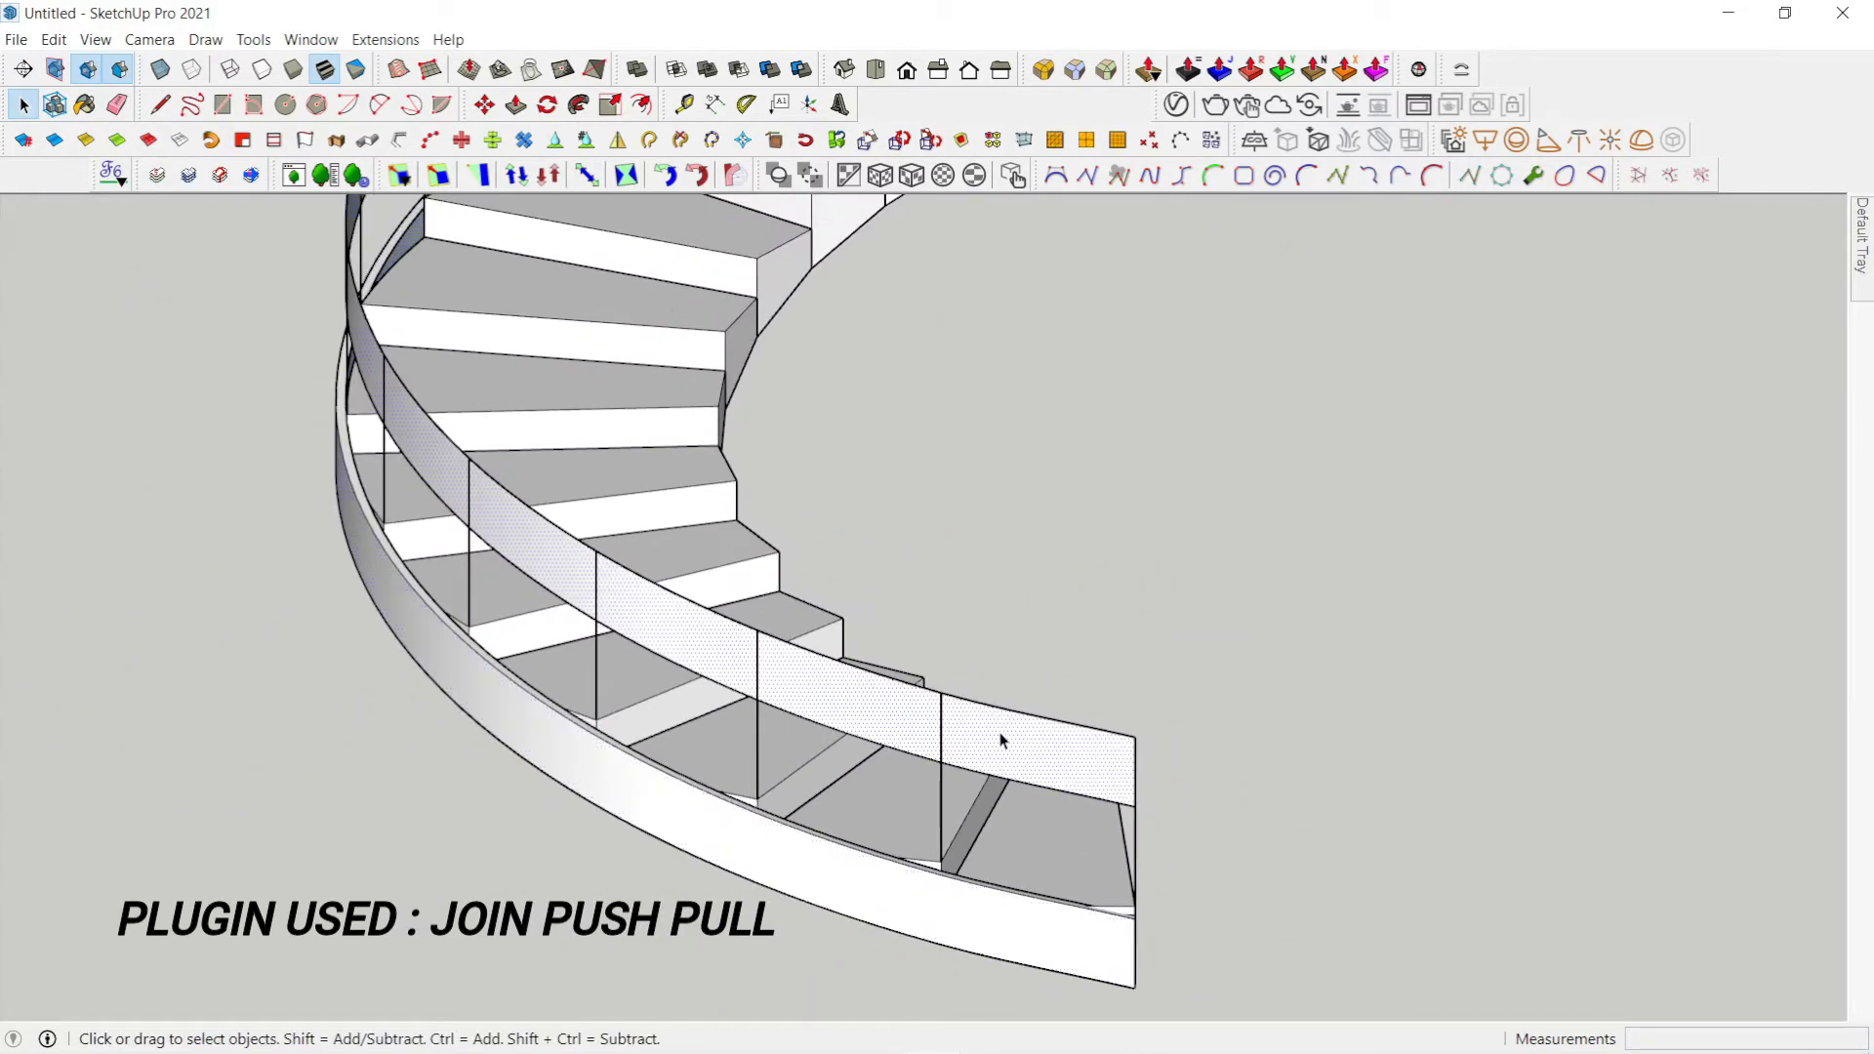
# Step: Offset the upper curved band by 12 mm with Joint Push Pull
pyautogui.click(1219, 69)
pyautogui.click(1070, 752)
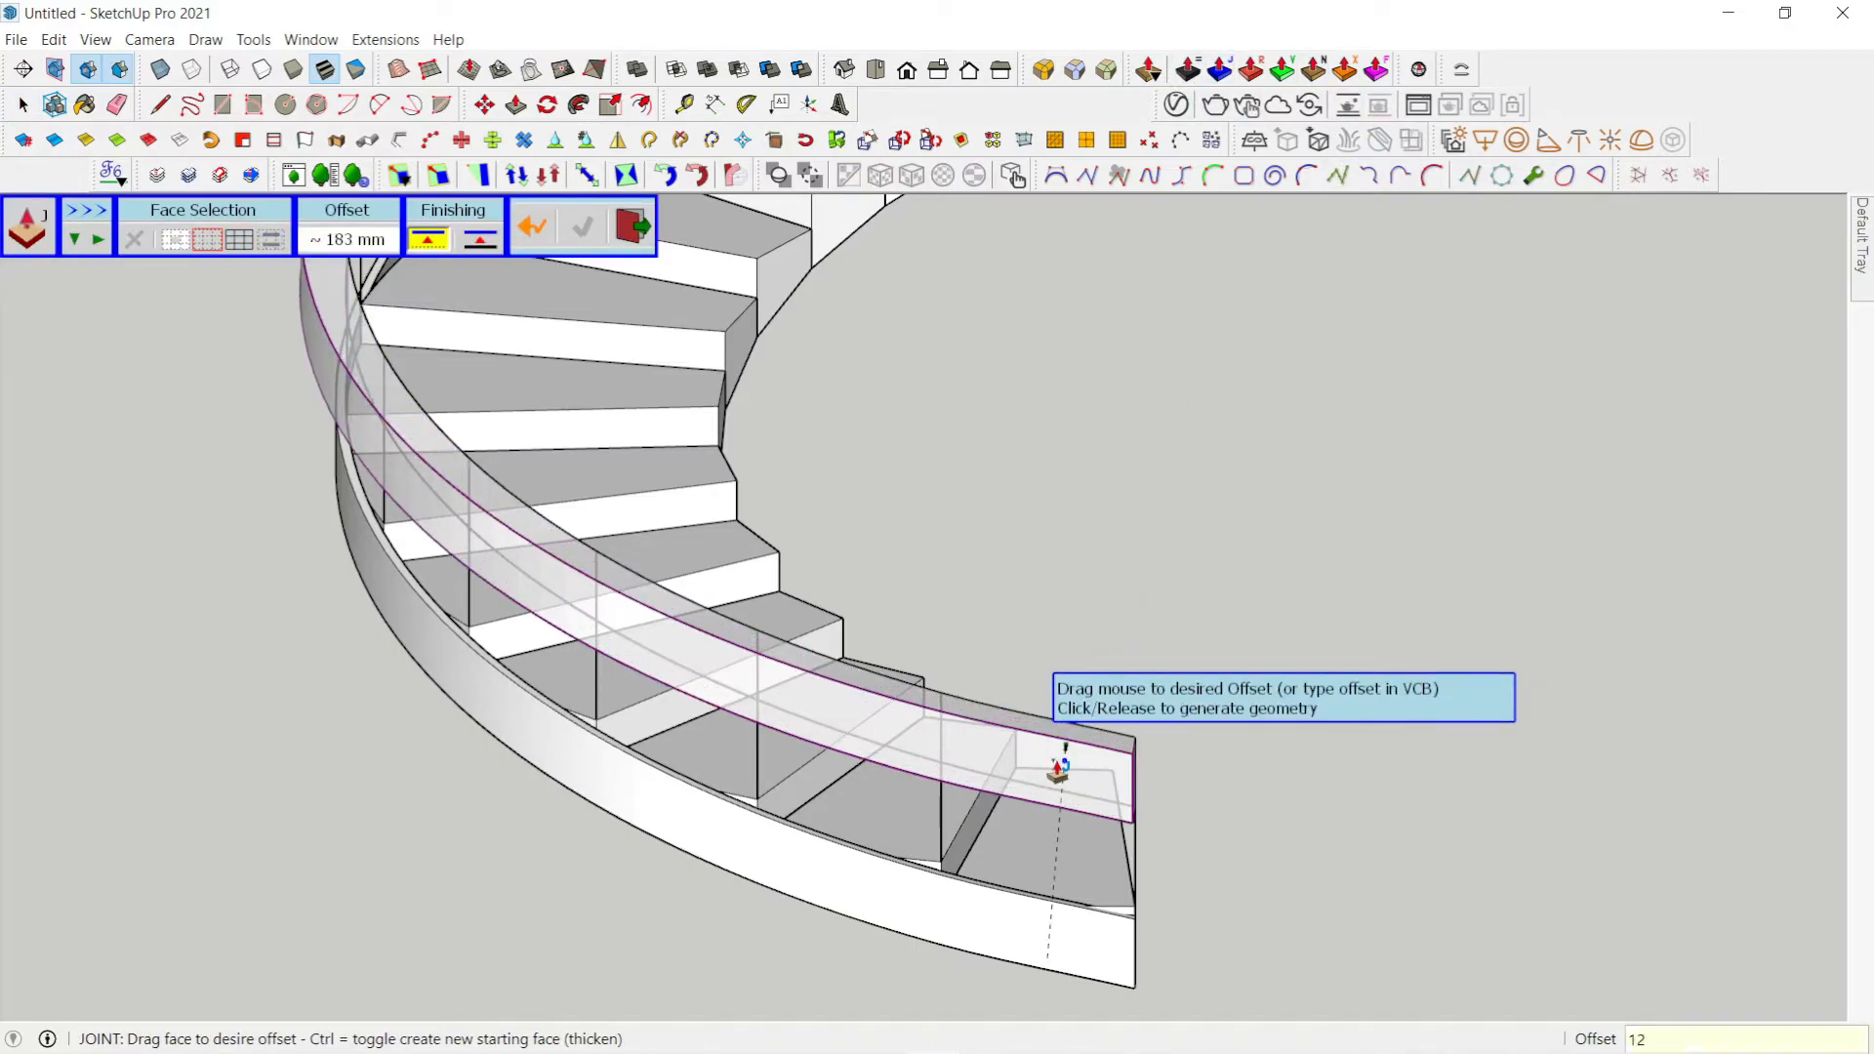
pyautogui.write('12')
pyautogui.press('Return')
pyautogui.moveTo(1098, 767); pyautogui.dragTo(956, 847, button='middle')
pyautogui.scroll(3, 981, 824)
# Step: Make the upper railing band a group and make the lower stringer band another group
pyautogui.press('space')
pyautogui.click(831, 774)
pyautogui.doubleClick(831, 774)
pyautogui.rightClick(832, 774)
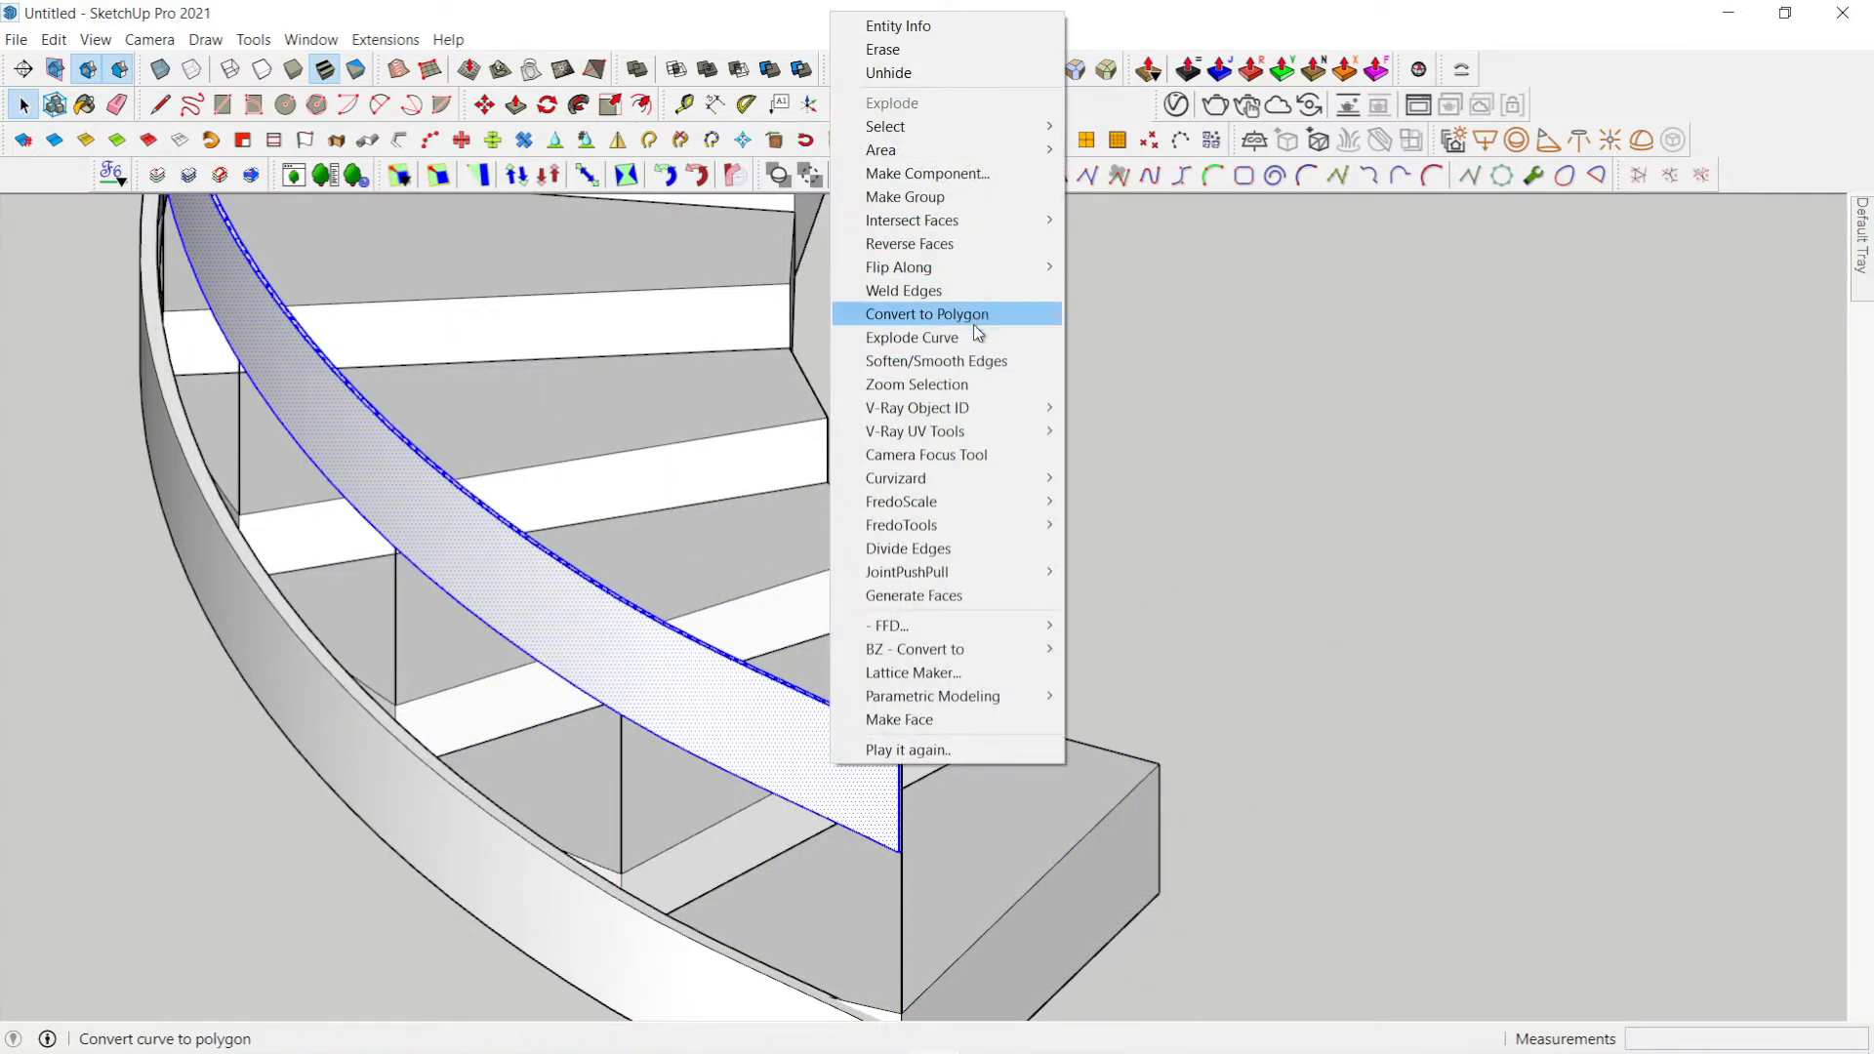
pyautogui.click(956, 196)
pyautogui.doubleClick(526, 889)
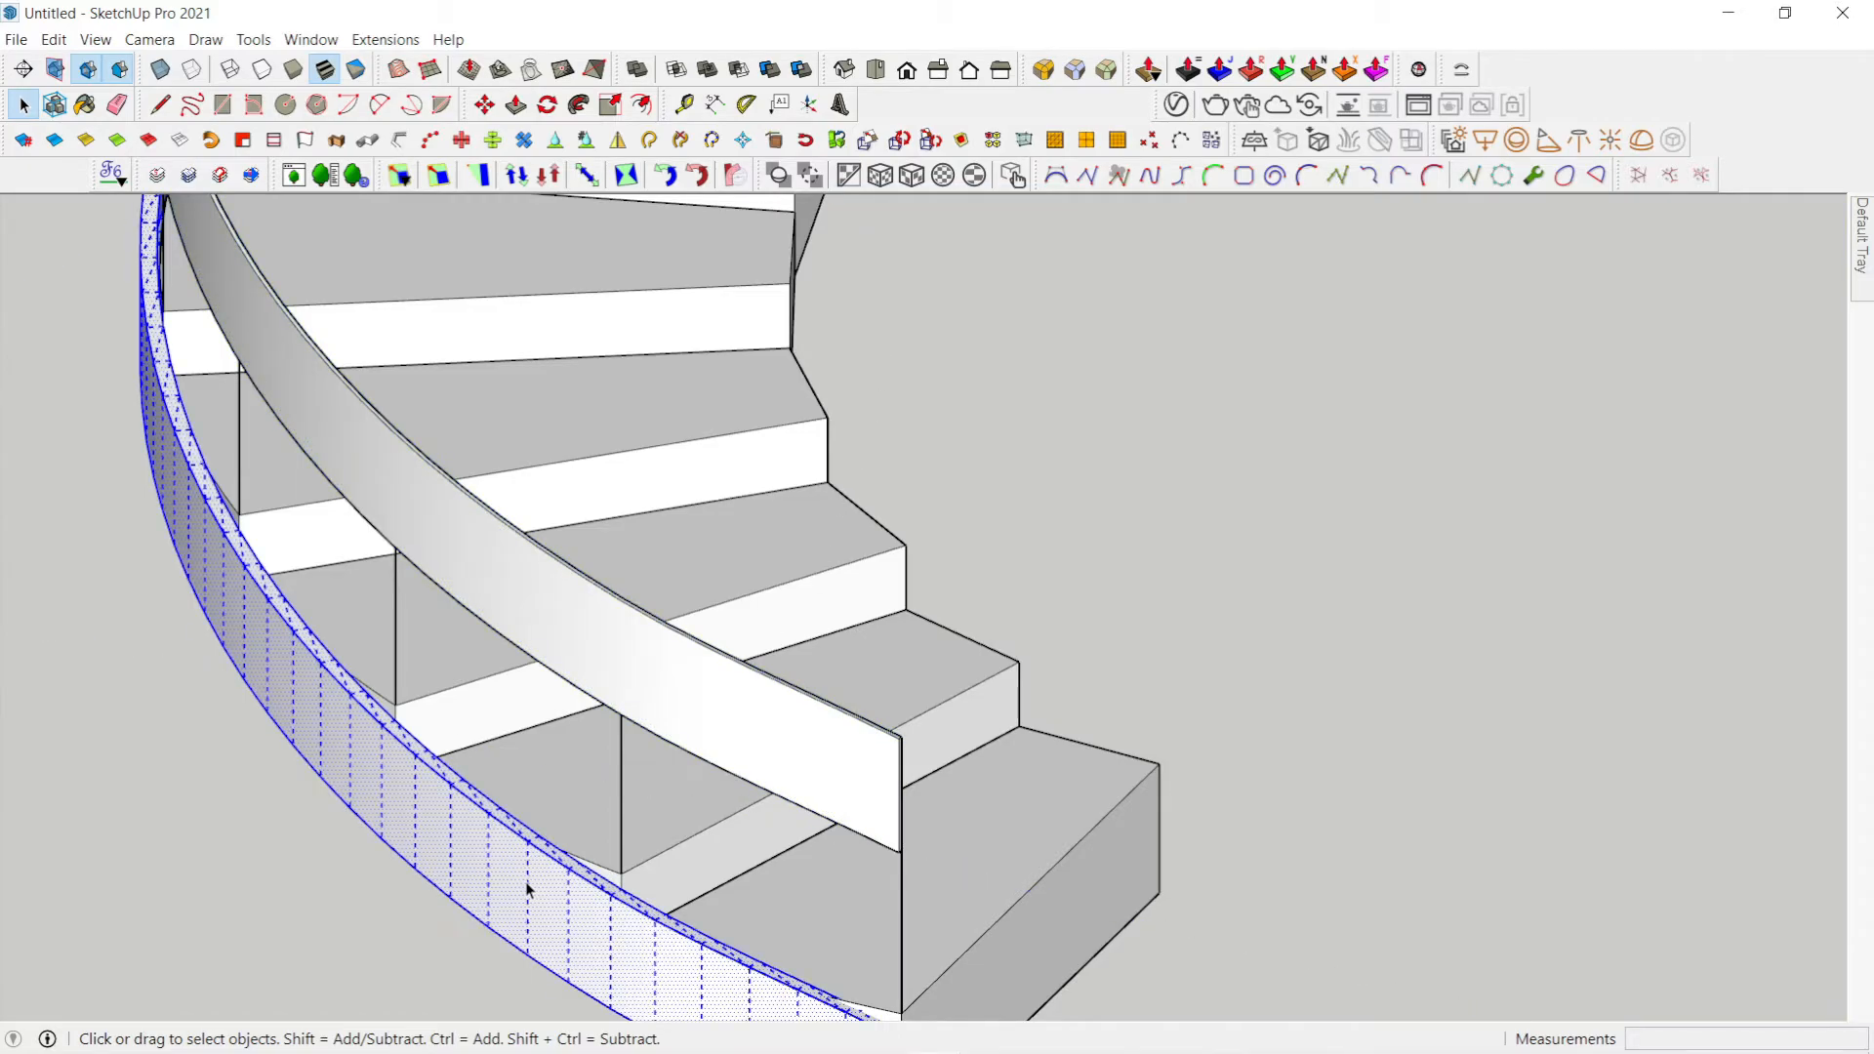
pyautogui.rightClick(527, 890)
pyautogui.click(605, 316)
# Step: Undo the two band groupings and the upper band's 12 mm push-pull
pyautogui.scroll(-4, 494, 665)
pyautogui.moveTo(494, 670); pyautogui.dragTo(660, 752, button='middle')
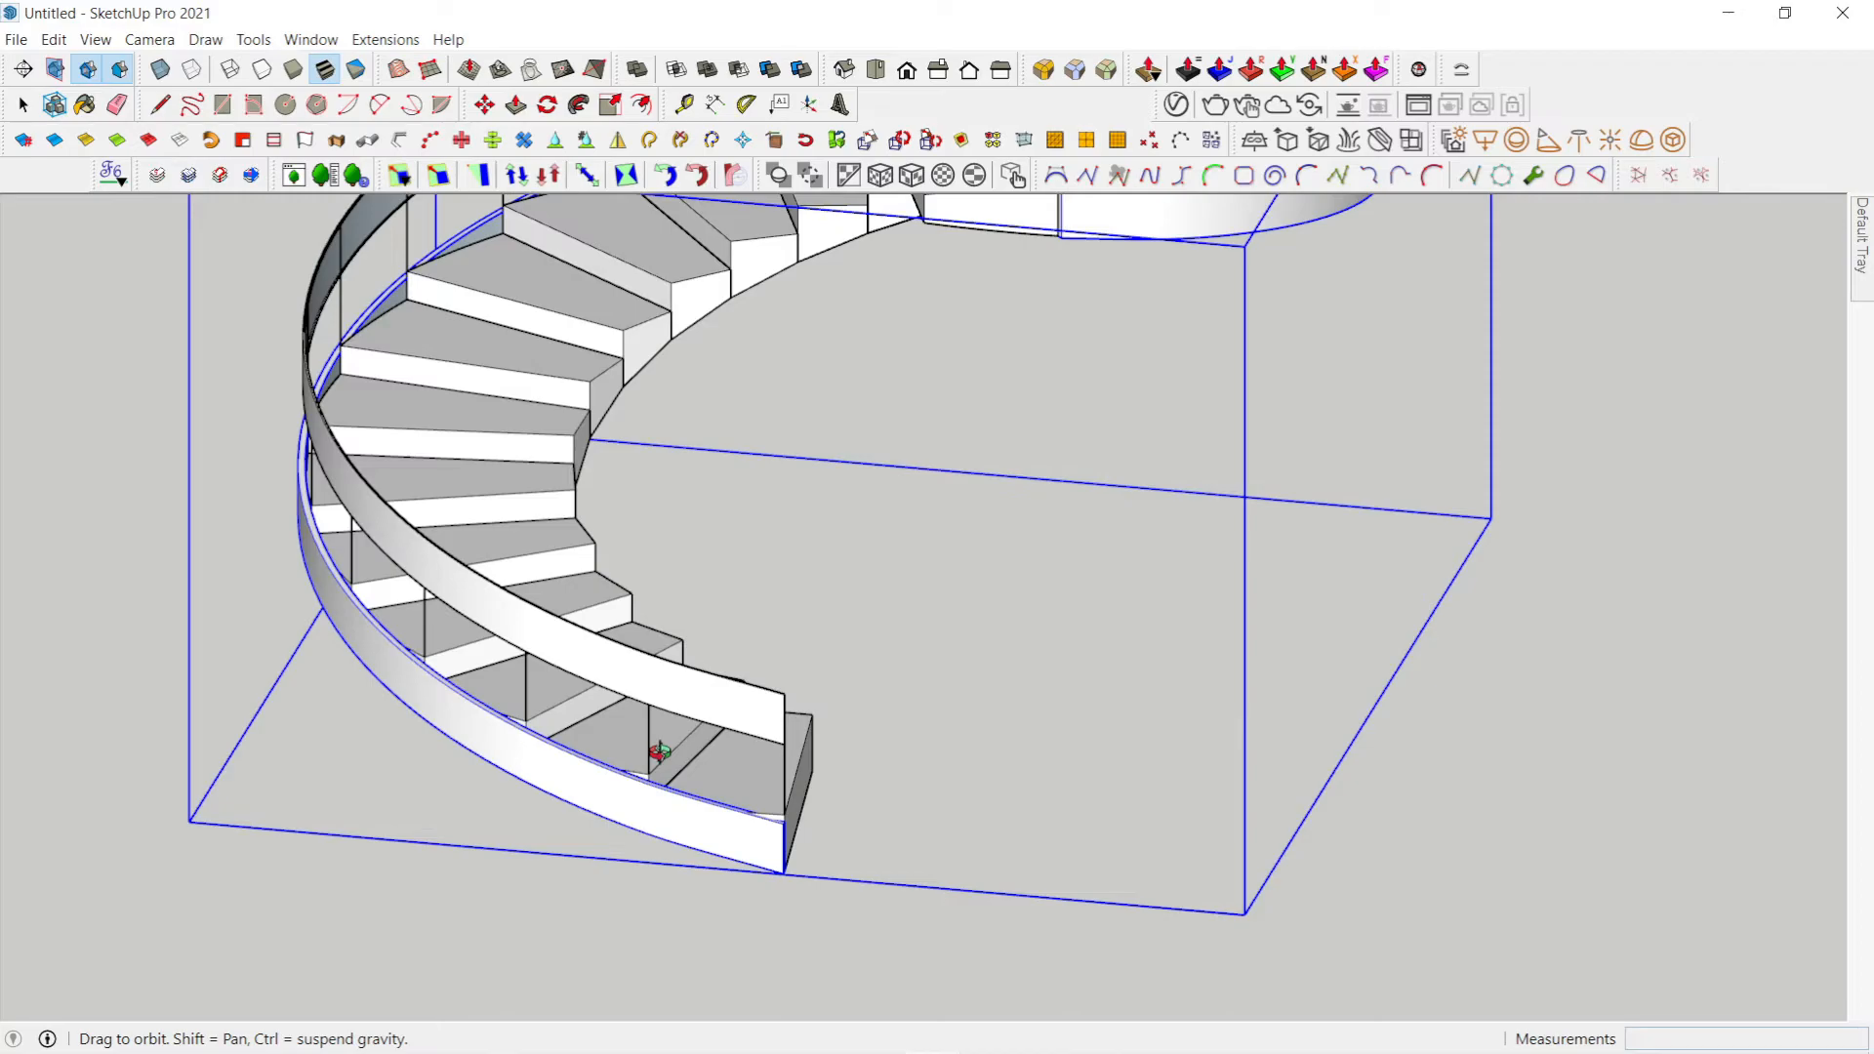
pyautogui.scroll(5, 659, 751)
pyautogui.hotkey('ctrl', 'z')
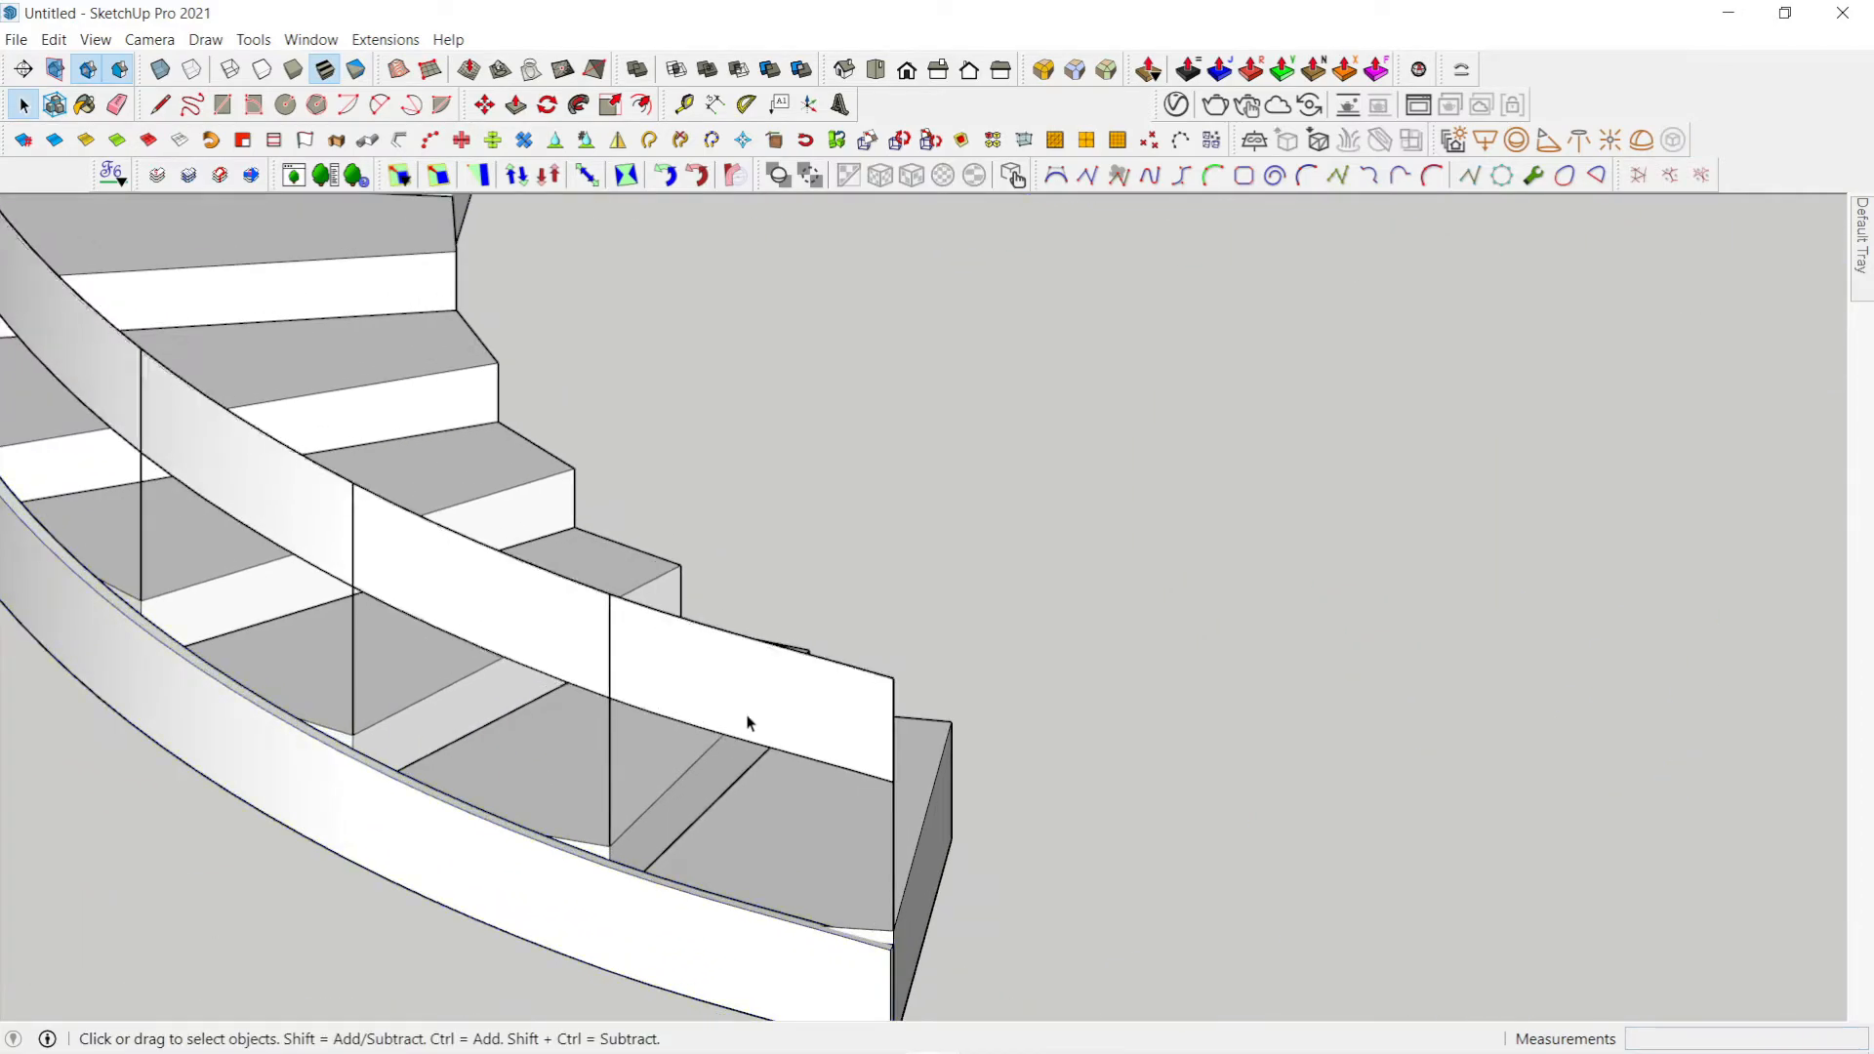
# Step: Extrude the upper band's lower edge 600 mm straight down with Extrude Lines
pyautogui.click(744, 734)
pyautogui.click(739, 740)
pyautogui.scroll(-3, 844, 620)
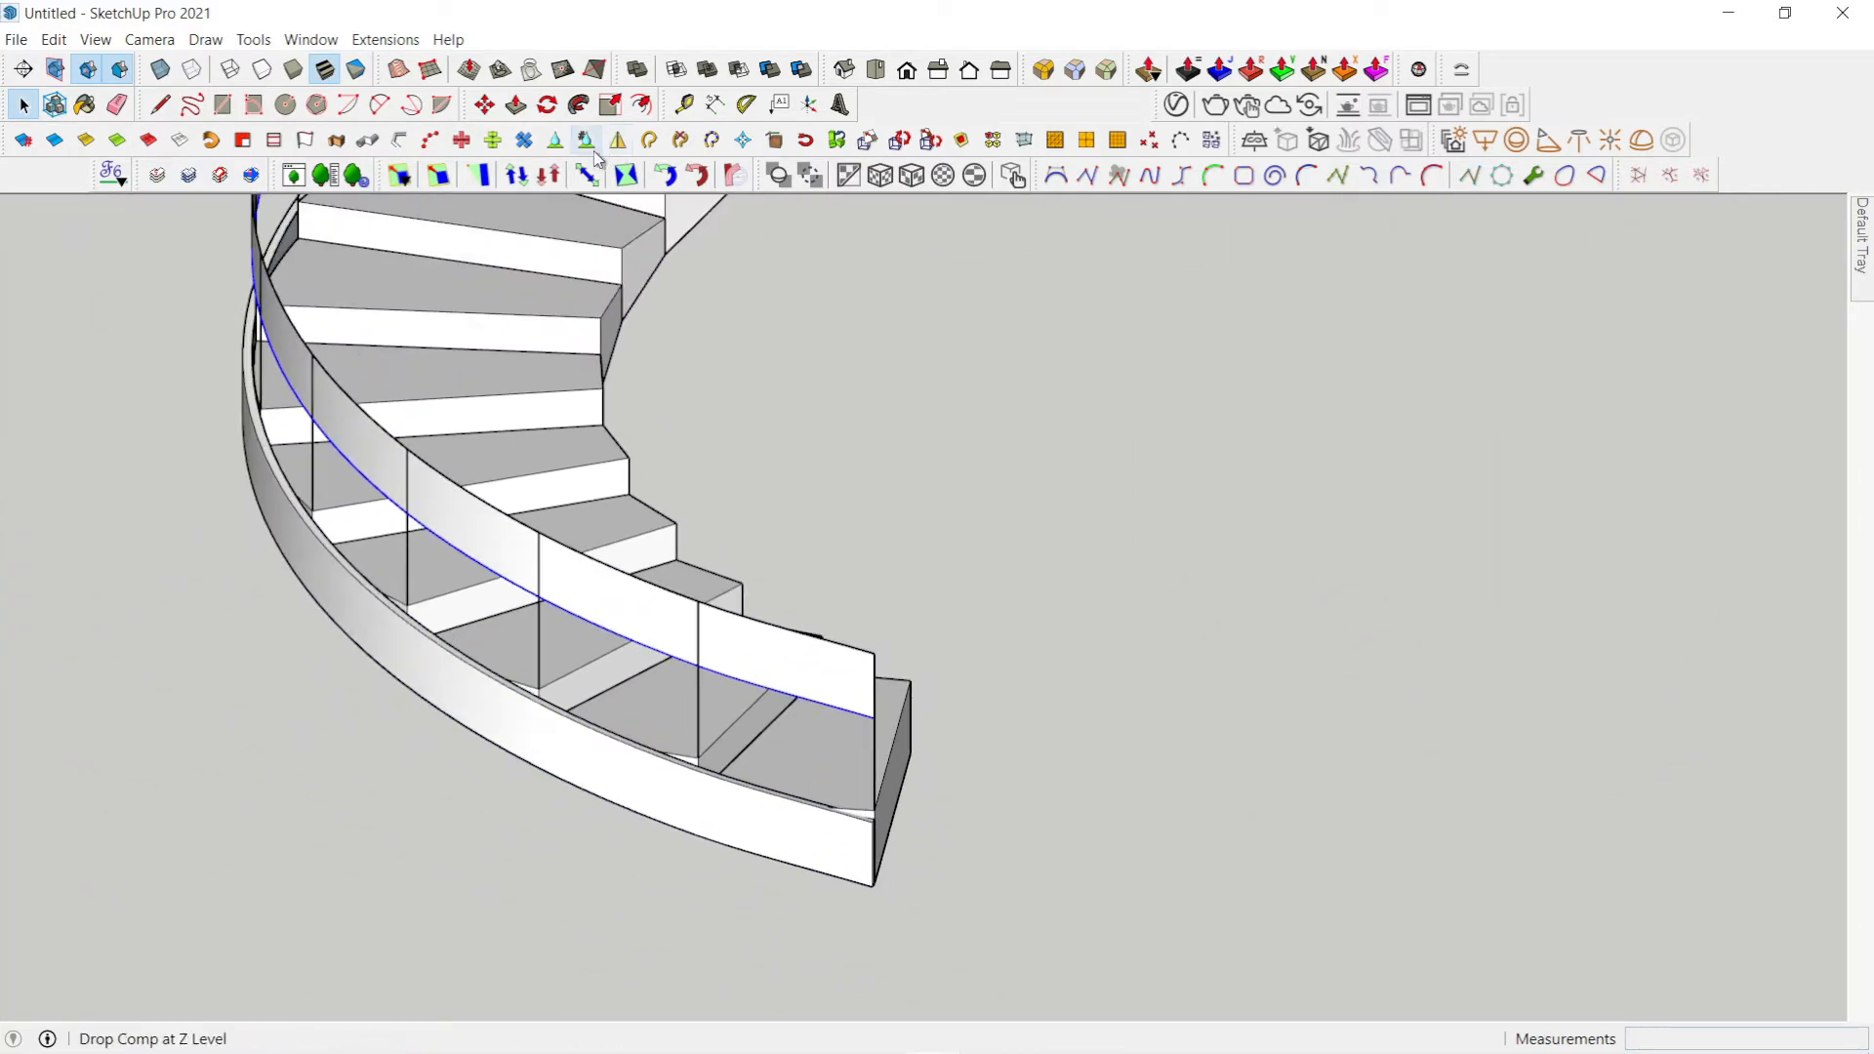
pyautogui.click(306, 139)
pyautogui.scroll(4, 664, 680)
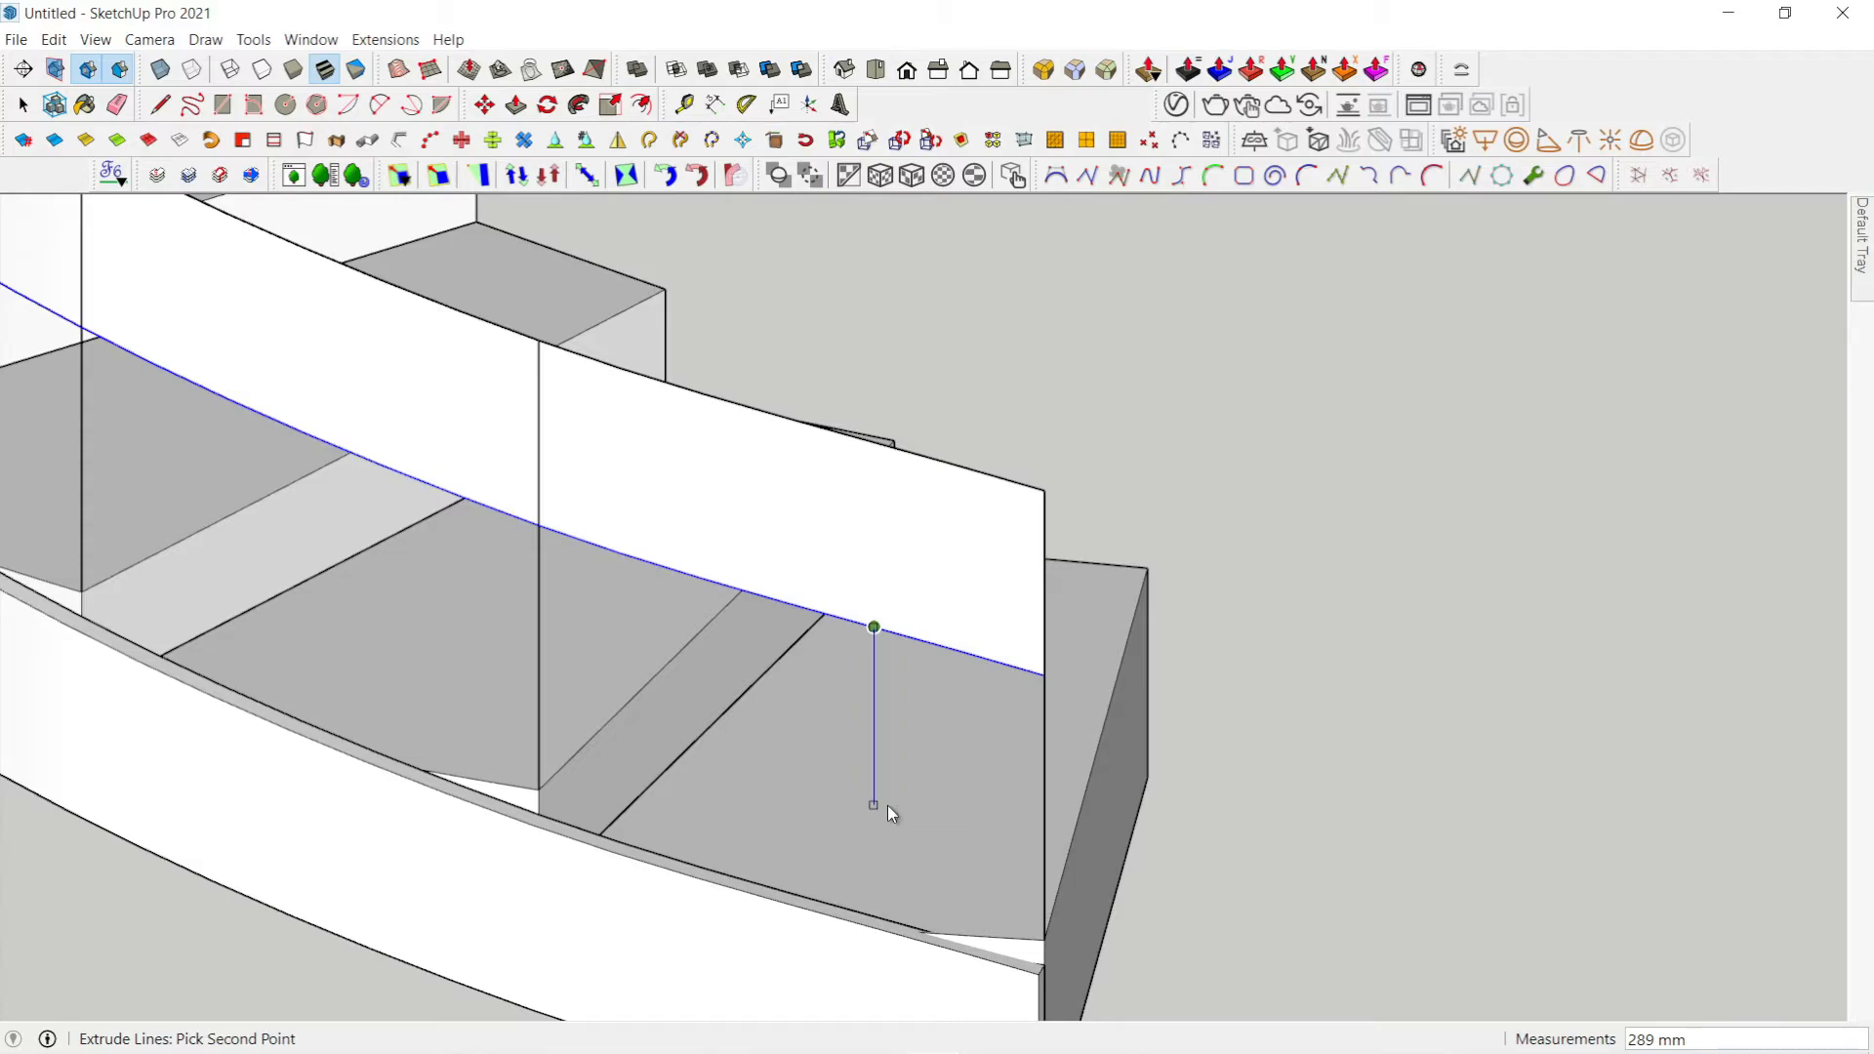
pyautogui.click(887, 808)
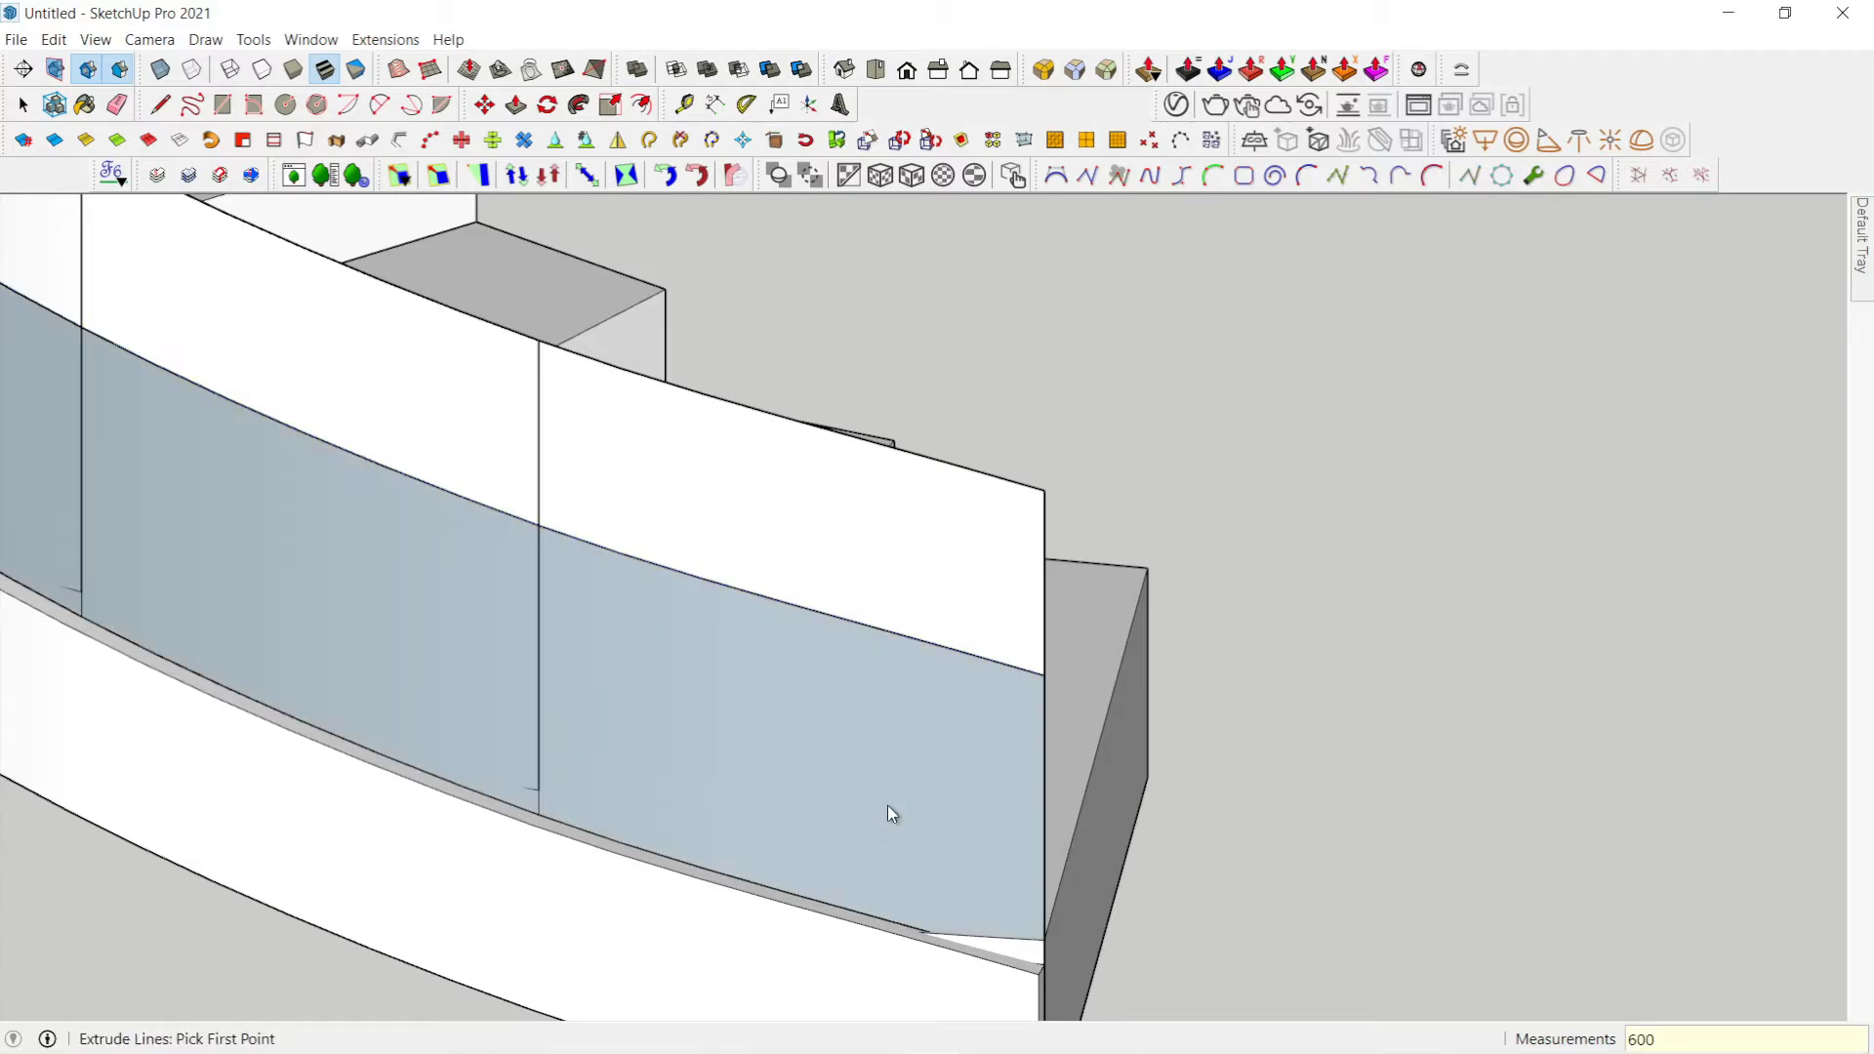
# Step: Erase the seam edge between the upper band and its downward extension
pyautogui.press('space')
pyautogui.press('e')
pyautogui.scroll(-5, 863, 625)
pyautogui.moveTo(866, 642); pyautogui.dragTo(741, 704, button='middle')
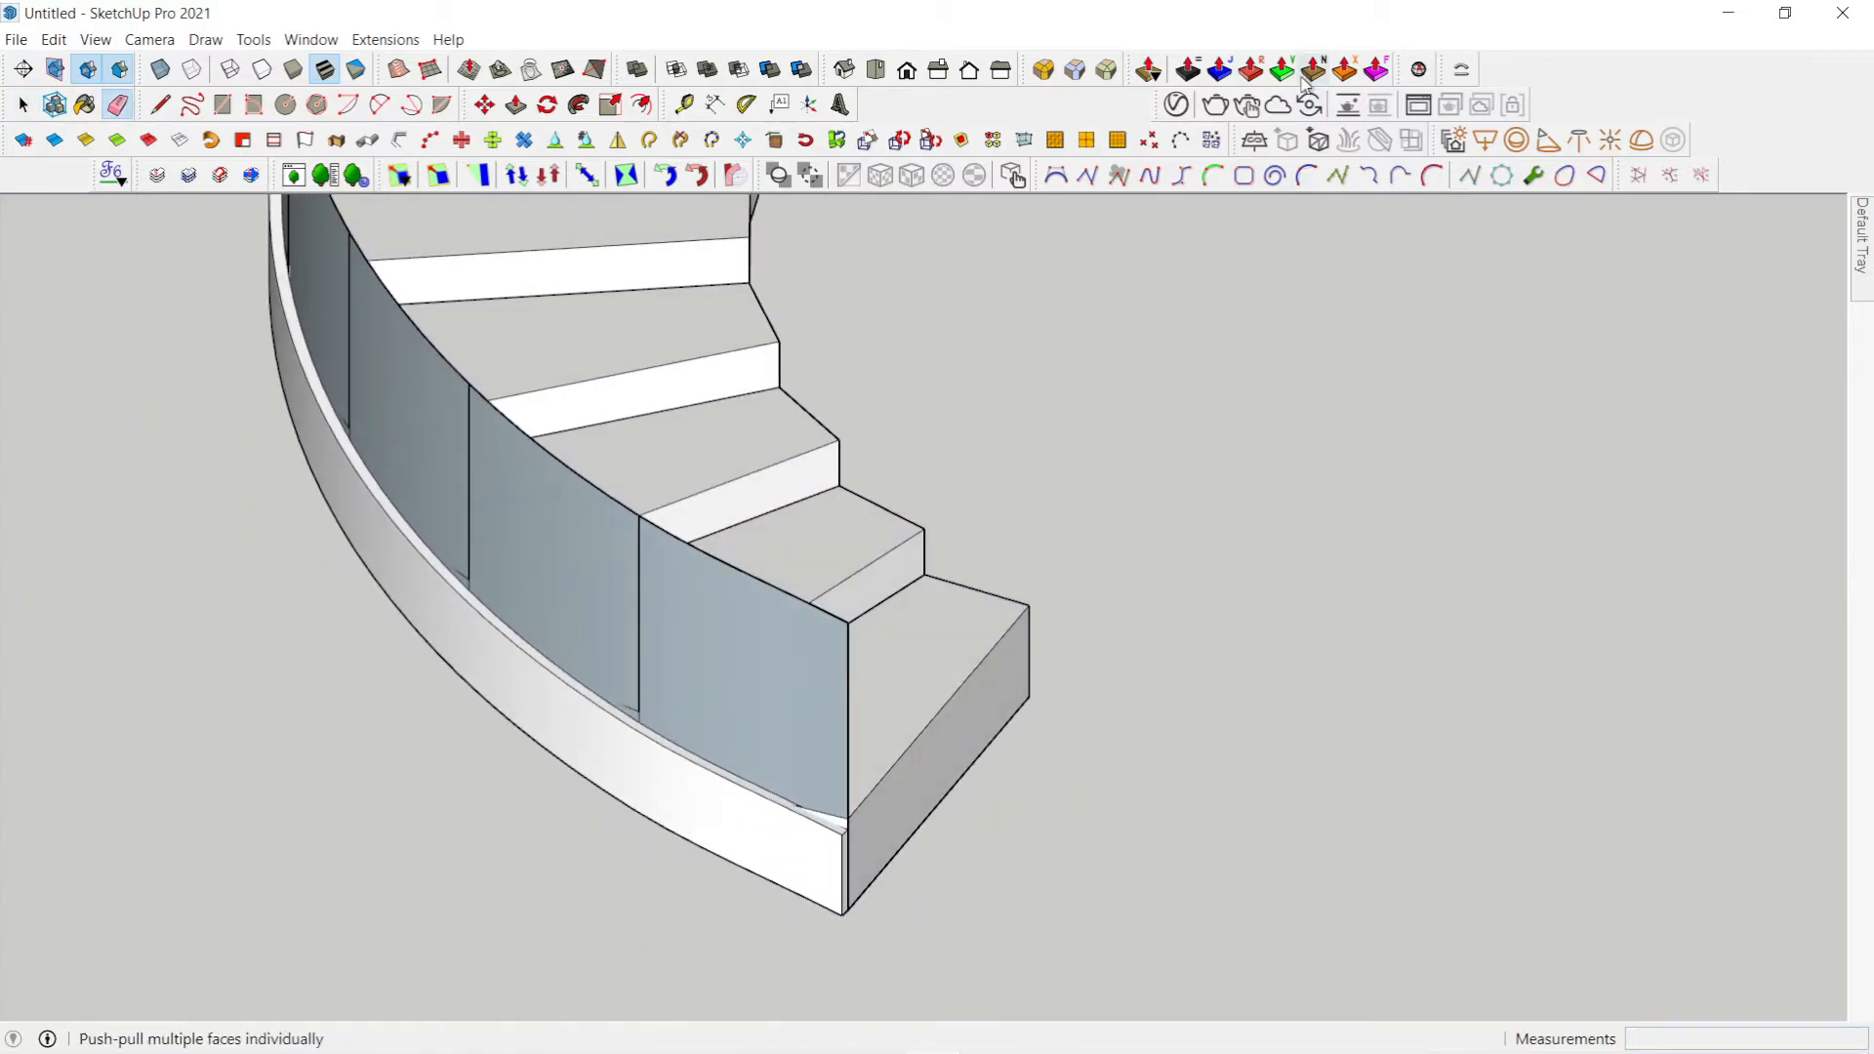
pyautogui.click(1184, 71)
pyautogui.click(758, 689)
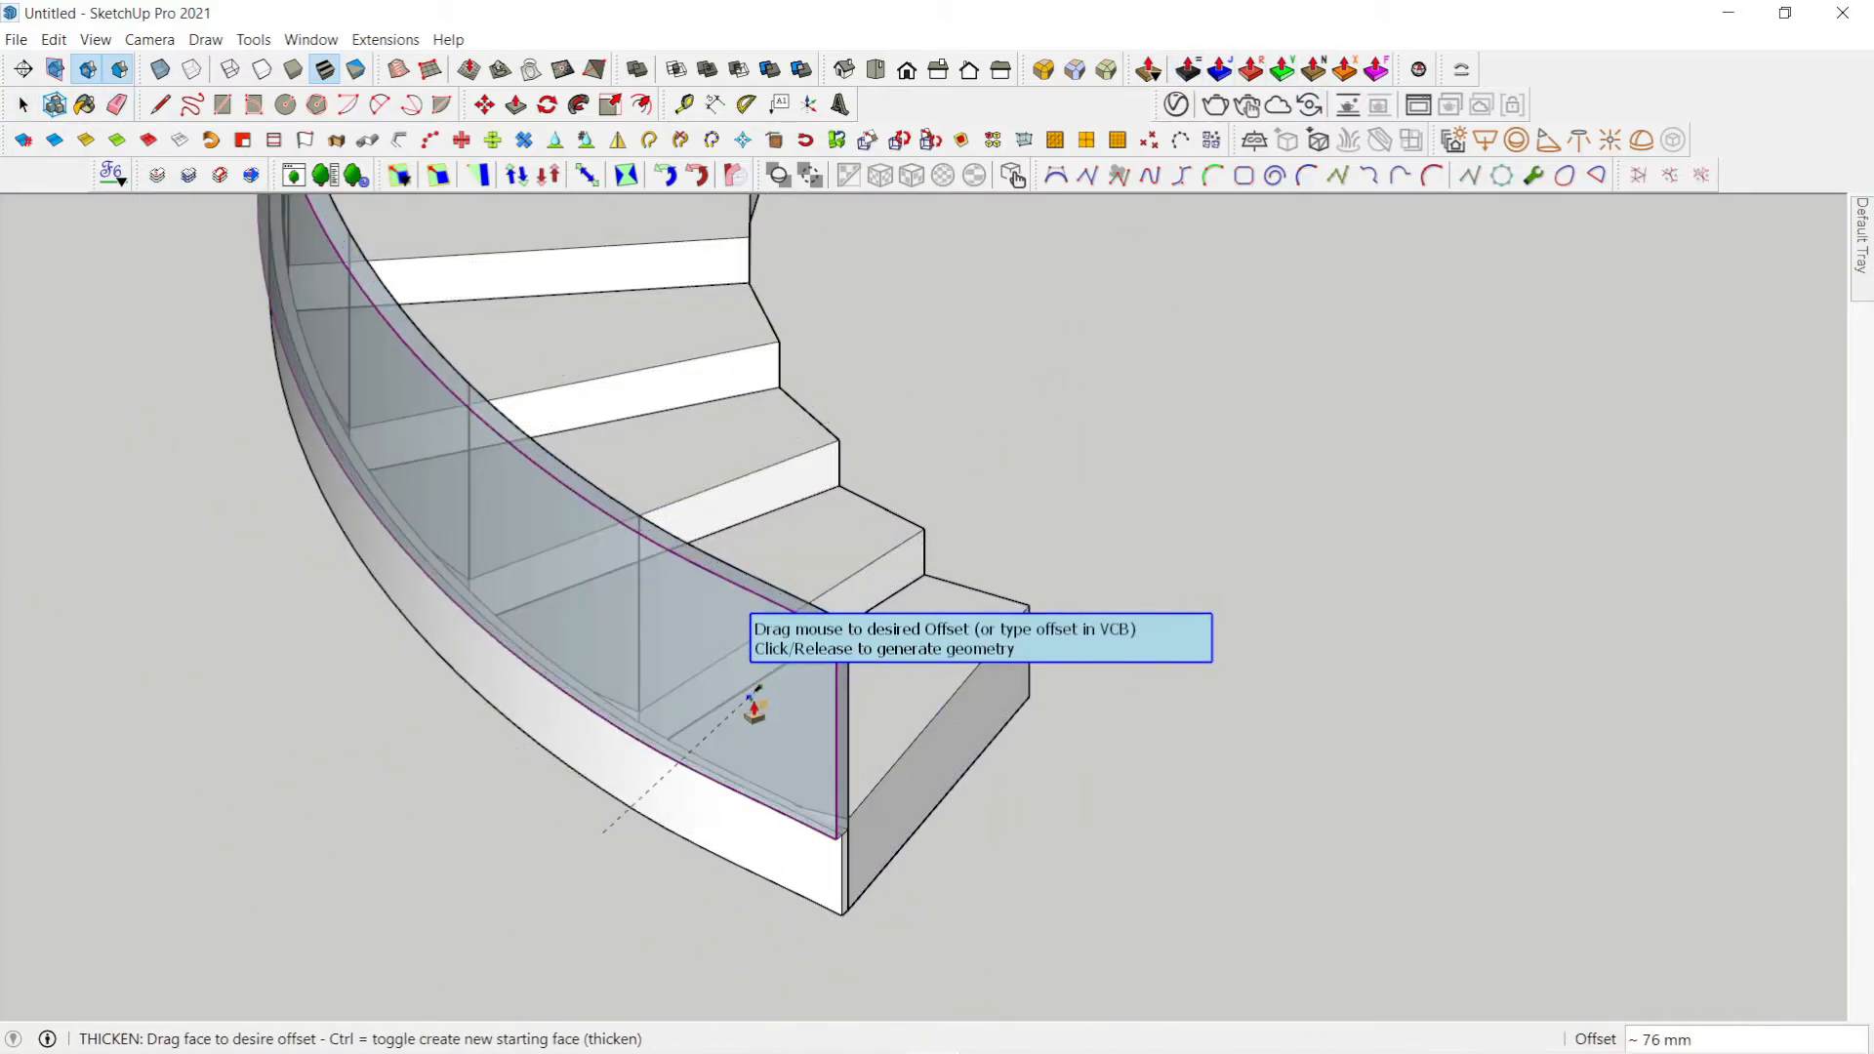
pyautogui.press('space')
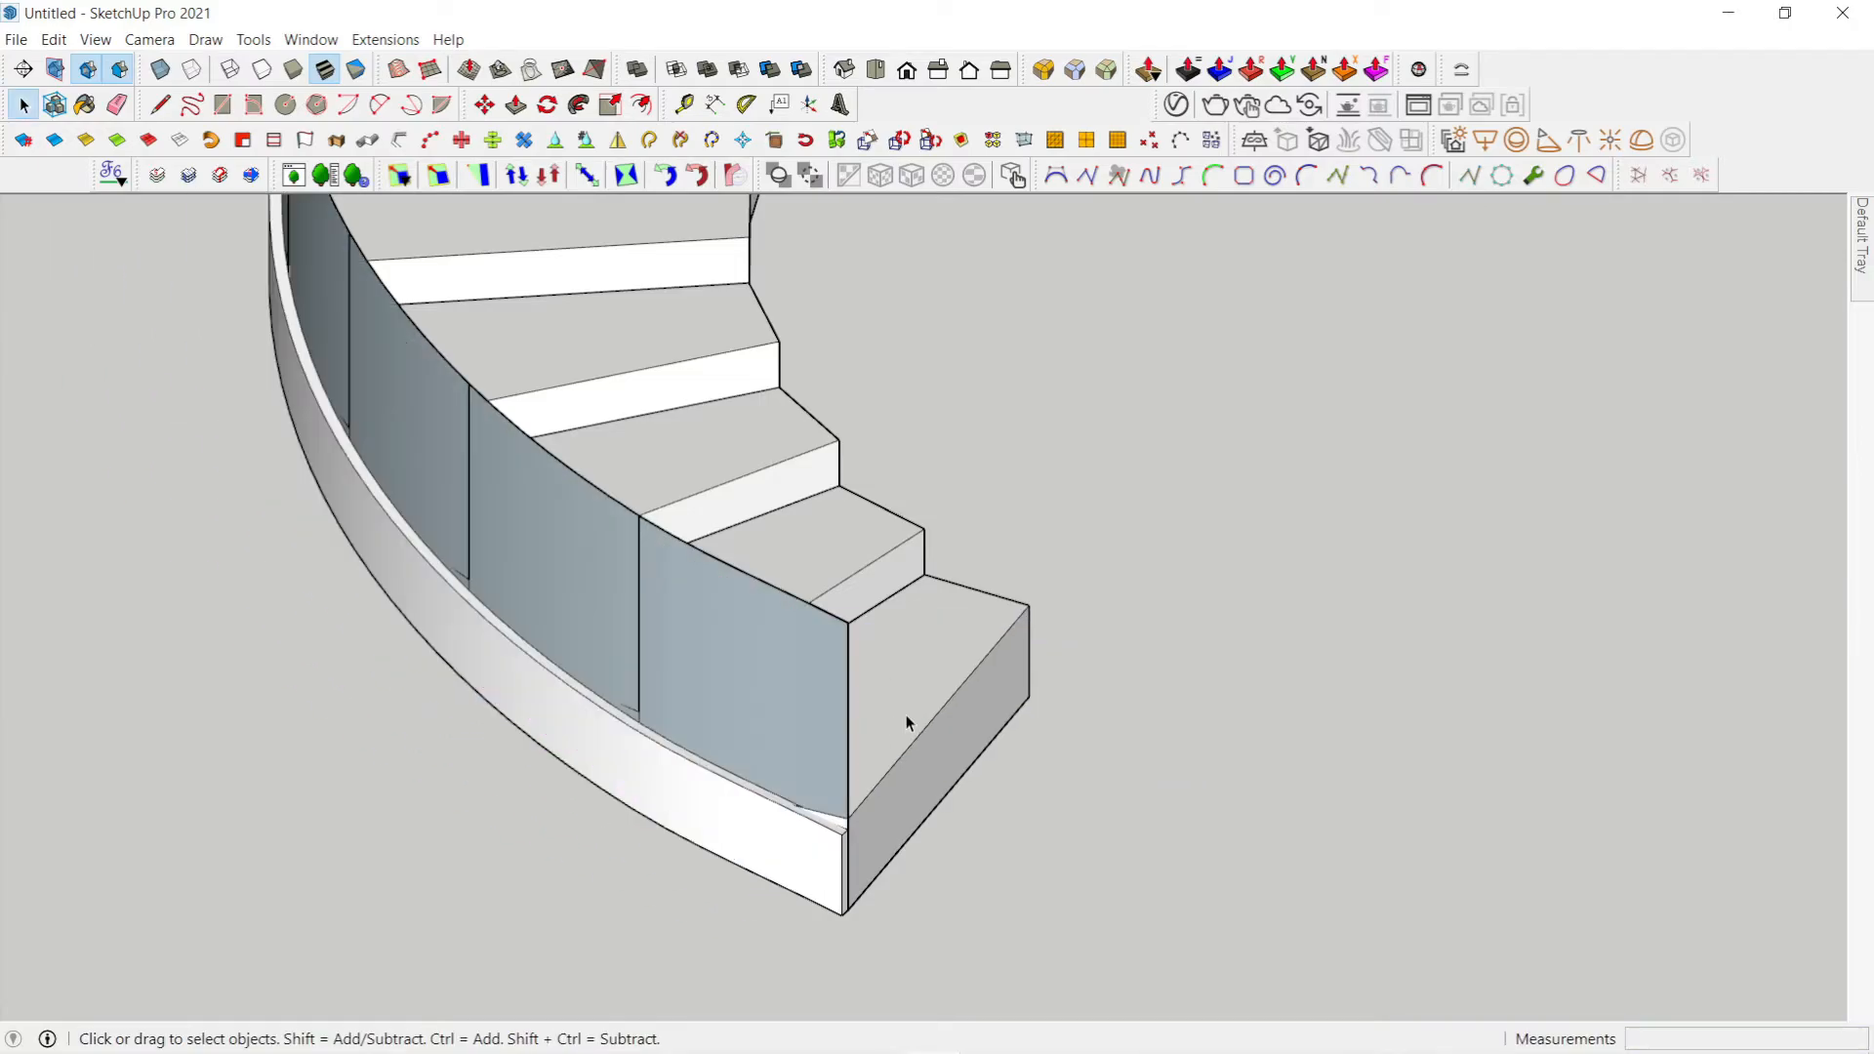
# Step: Undo the seam erasure and the upper band's 600 mm downward extrusion
pyautogui.tripleClick(722, 851)
pyautogui.hotkey('ctrl', 'z')
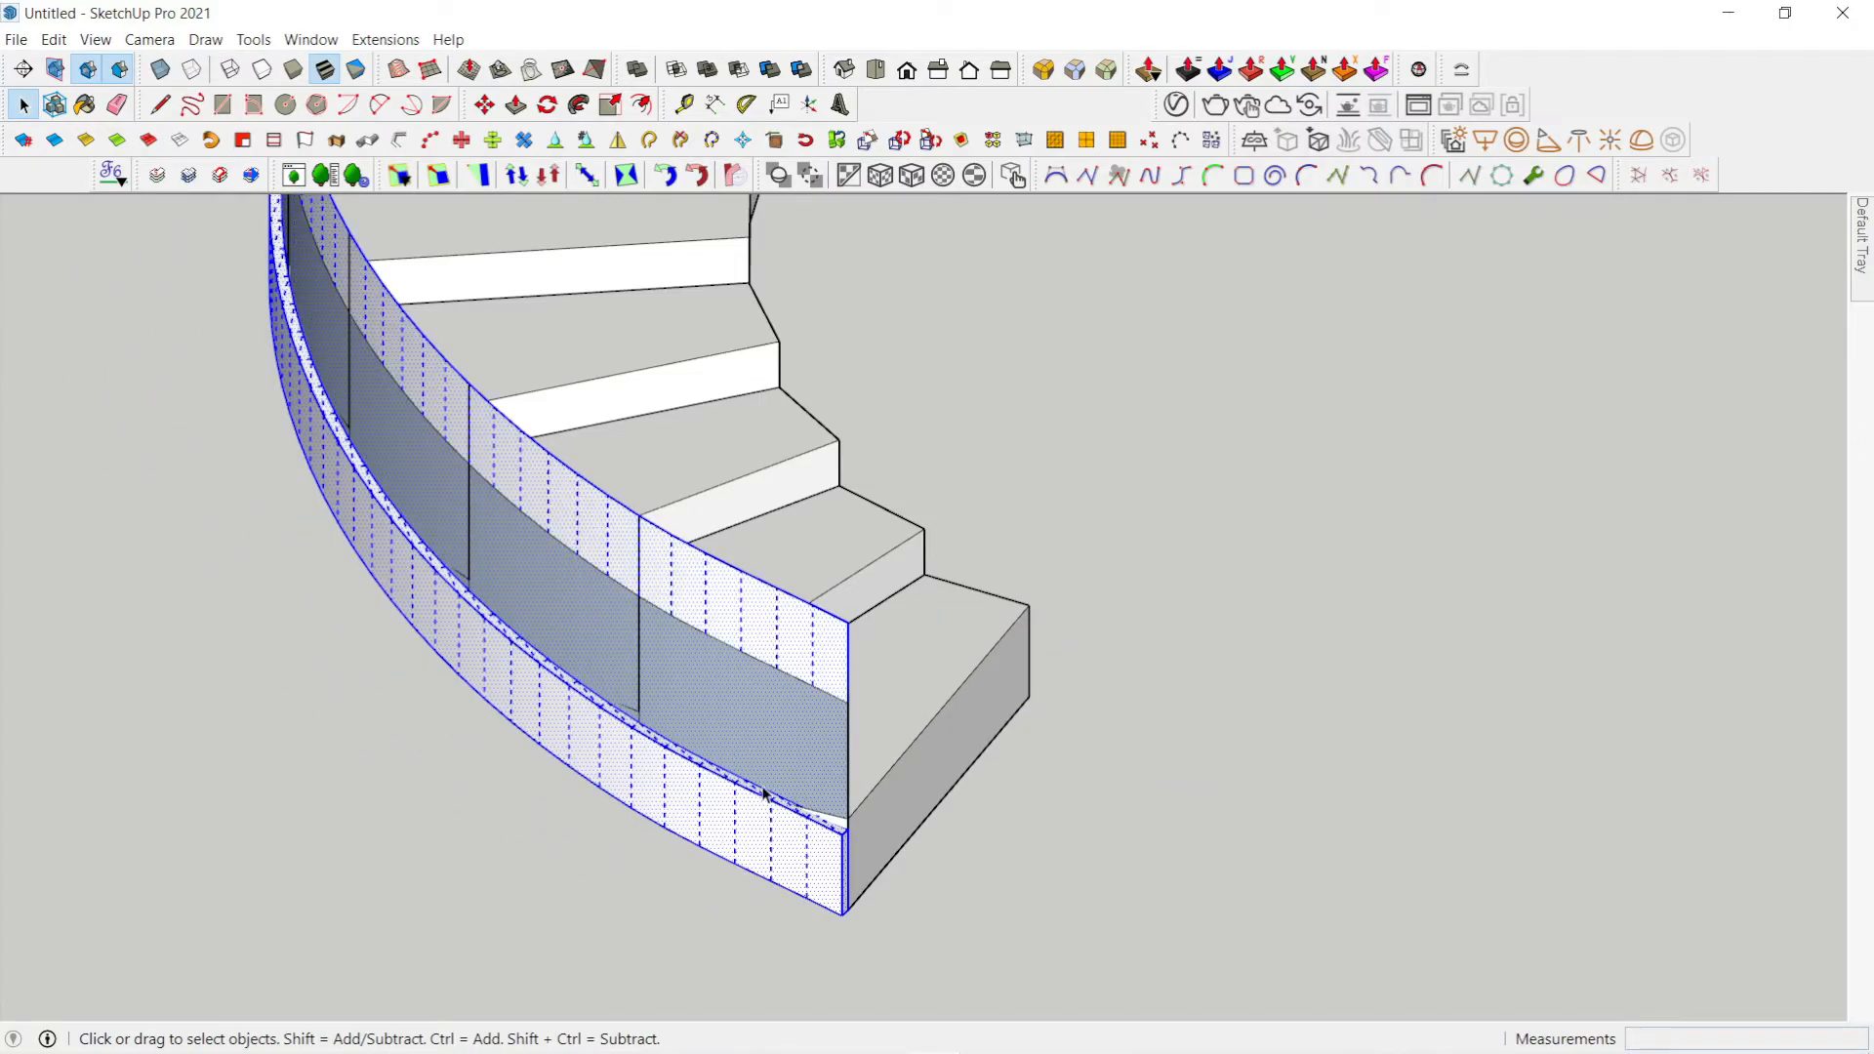
pyautogui.hotkey('ctrl', 'z')
# Step: Select all connected geometry of the thickened lower stringer band and make it a group
pyautogui.tripleClick(774, 854)
pyautogui.rightClick(776, 854)
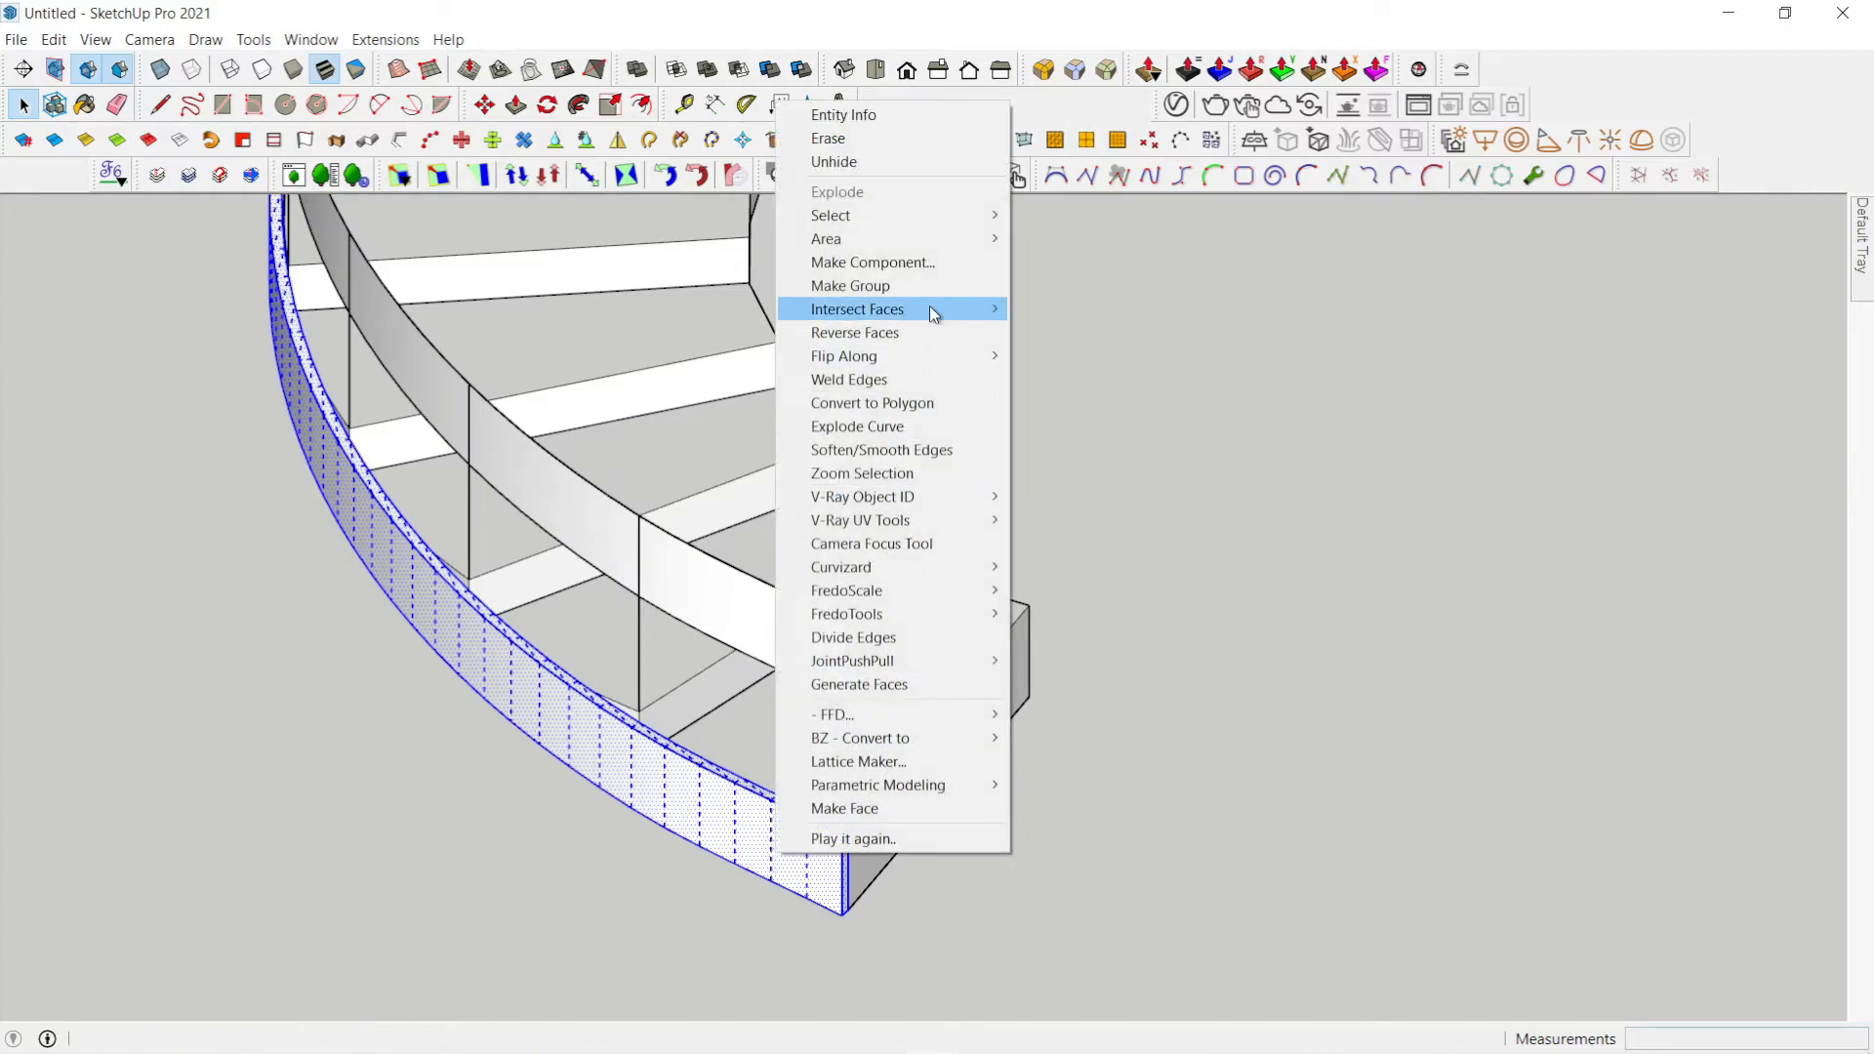
pyautogui.click(933, 287)
# Step: Extrude the upper band's lower edge 600 mm straight down with Extrude Lines and erase the seam between the two surfaces
pyautogui.click(755, 622)
pyautogui.click(758, 661)
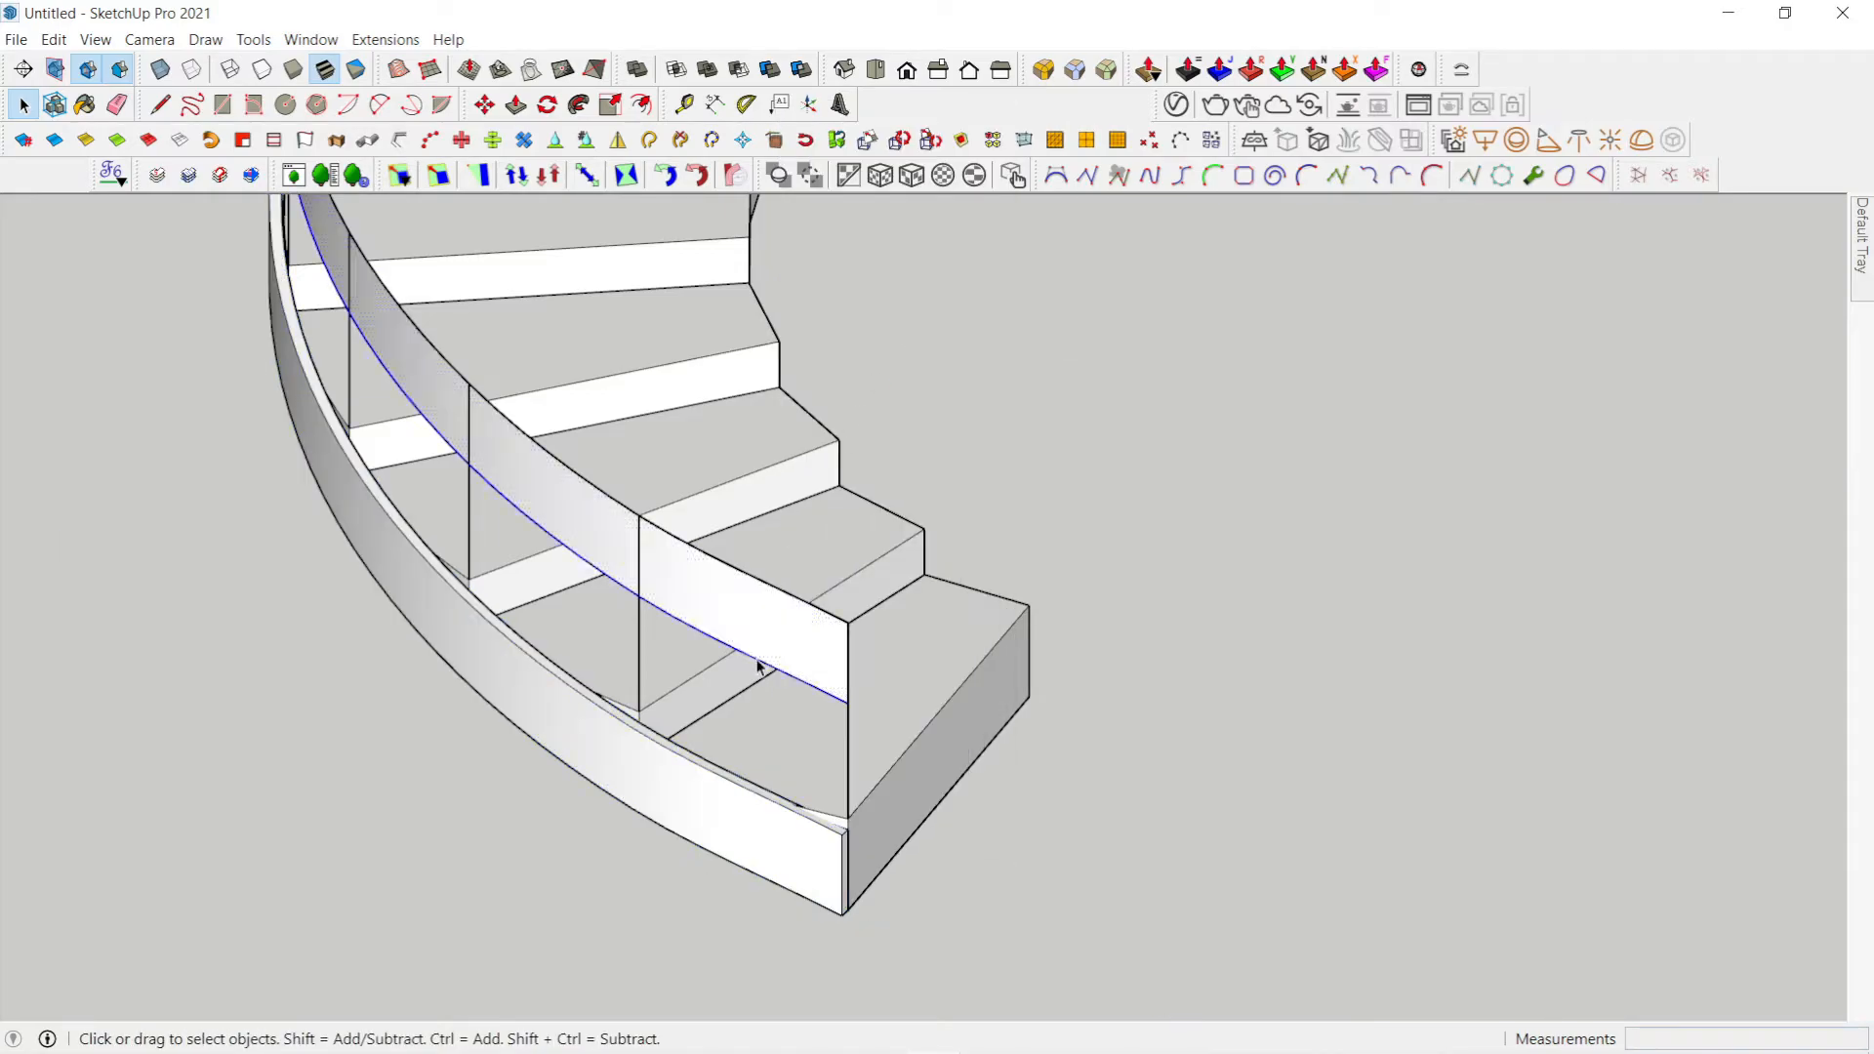
pyautogui.click(305, 139)
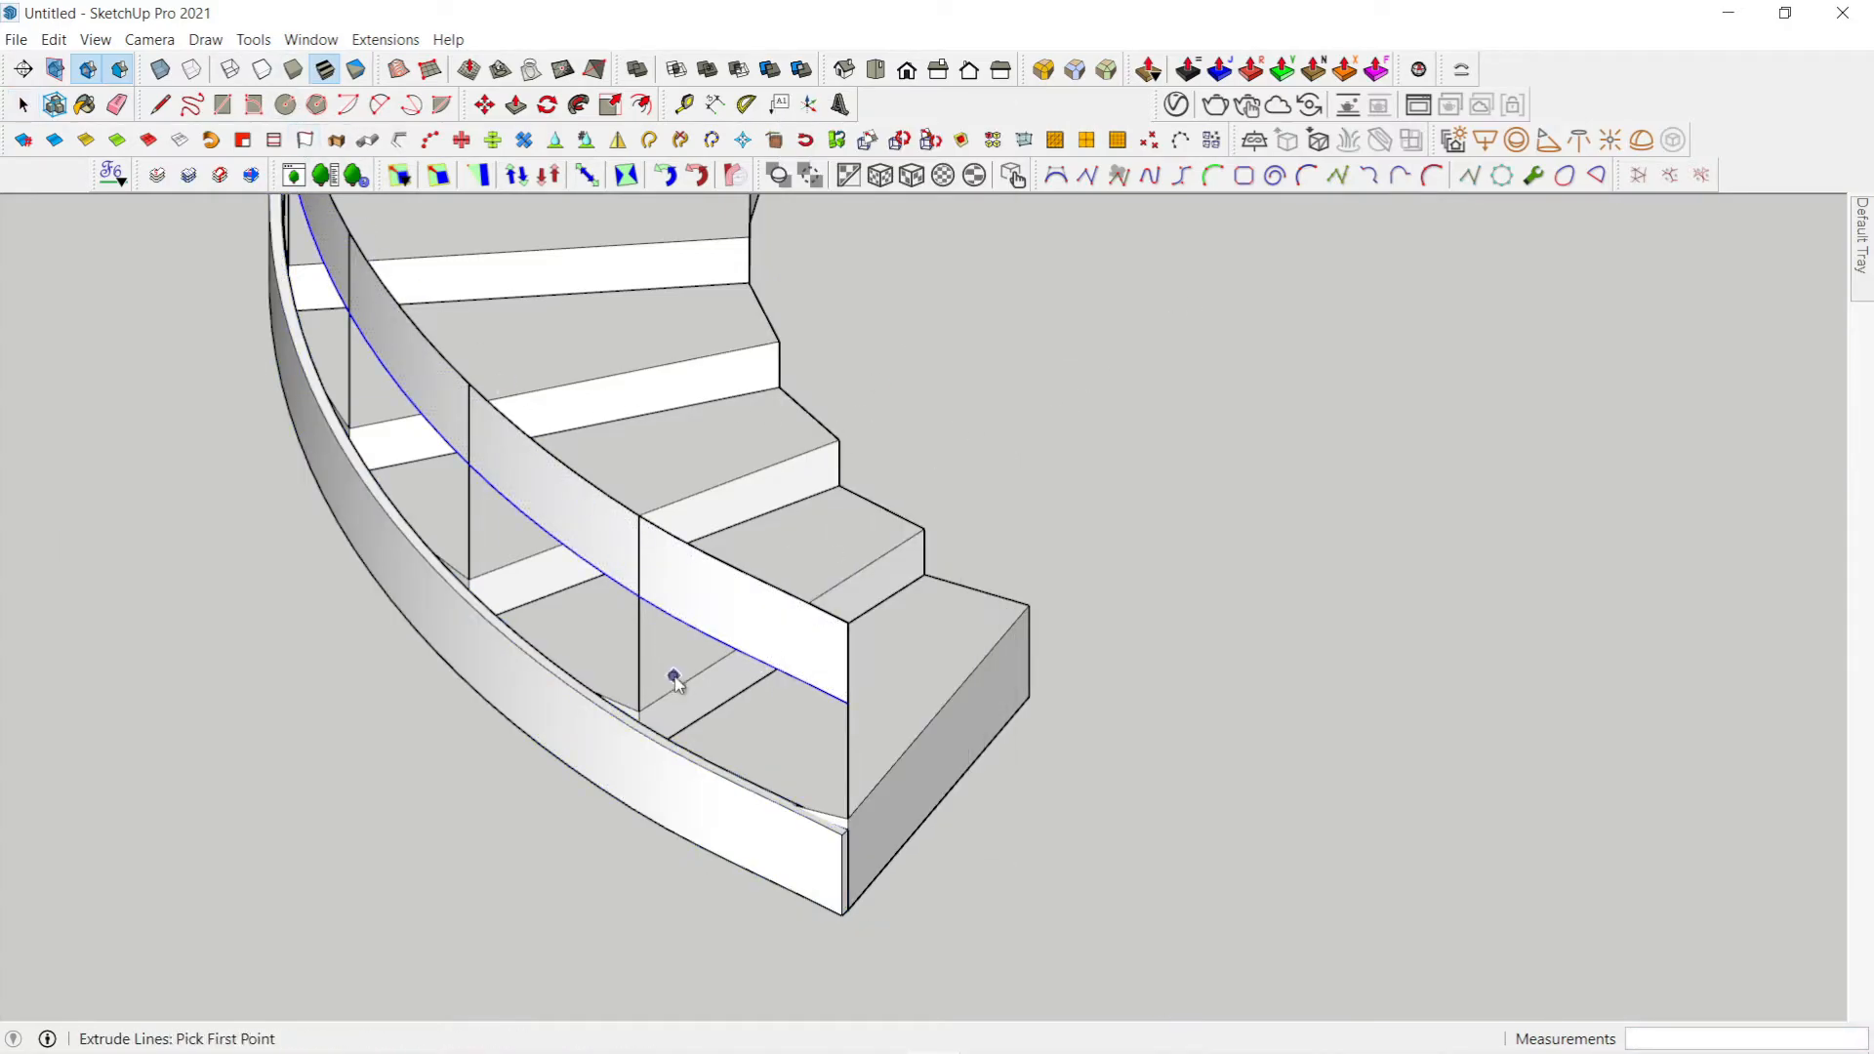
pyautogui.click(609, 635)
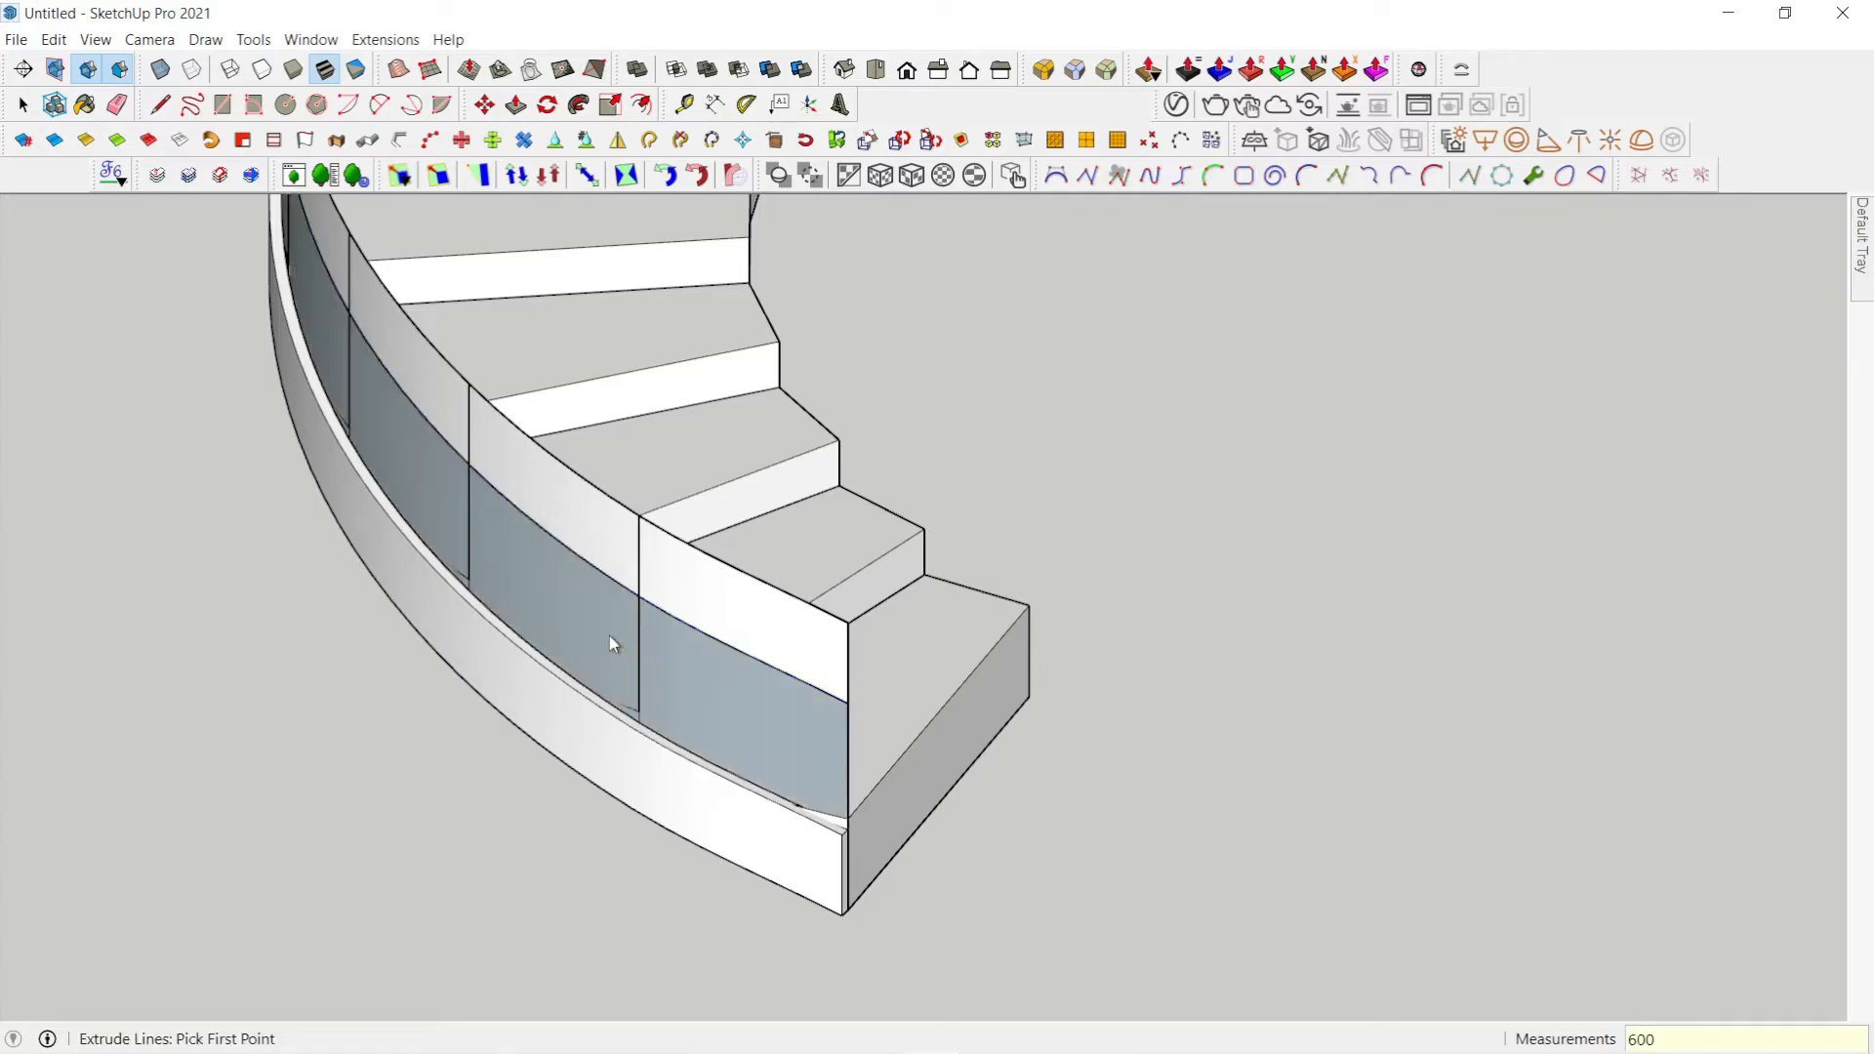
pyautogui.press('space')
pyautogui.press('e')
pyautogui.moveTo(702, 610); pyautogui.dragTo(703, 636)
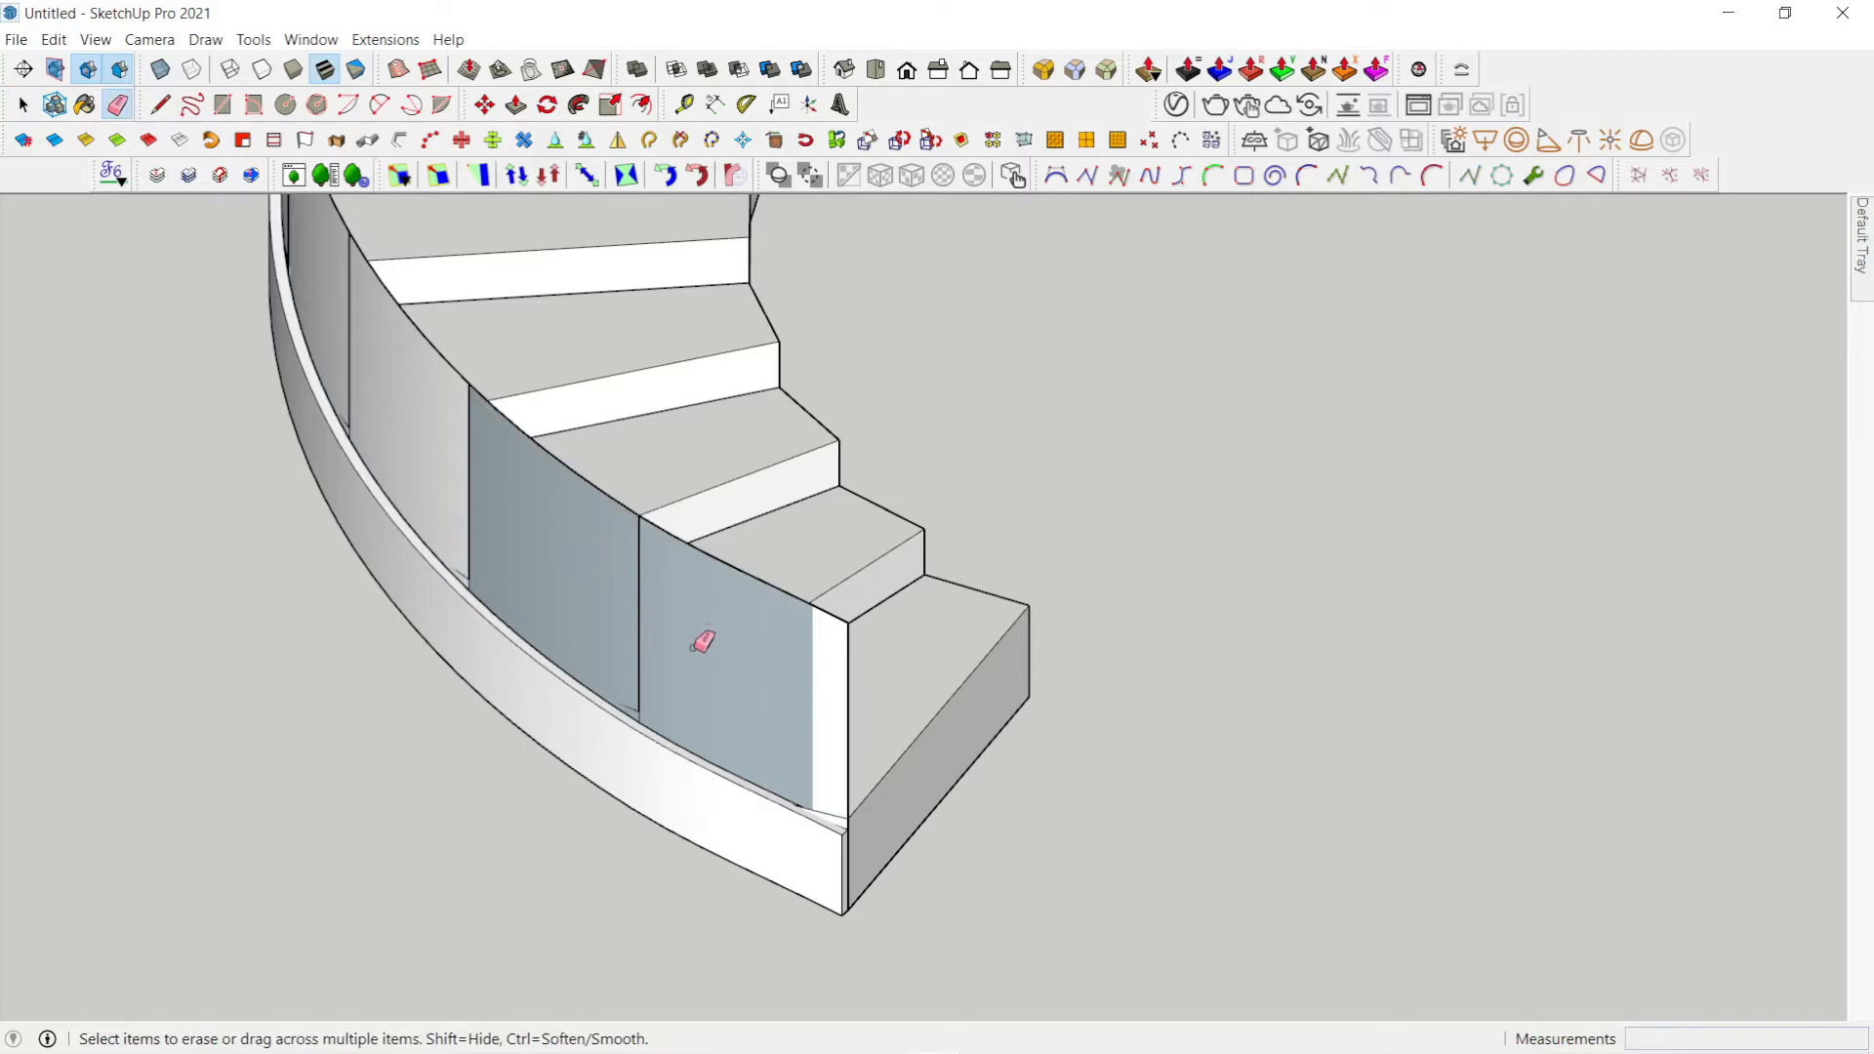
# Step: Thicken the merged curved railing panel by 12 mm with Joint Push Pull's Thicken tool
pyautogui.moveTo(862, 762); pyautogui.dragTo(961, 756, button='middle')
pyautogui.click(1189, 71)
pyautogui.click(597, 646)
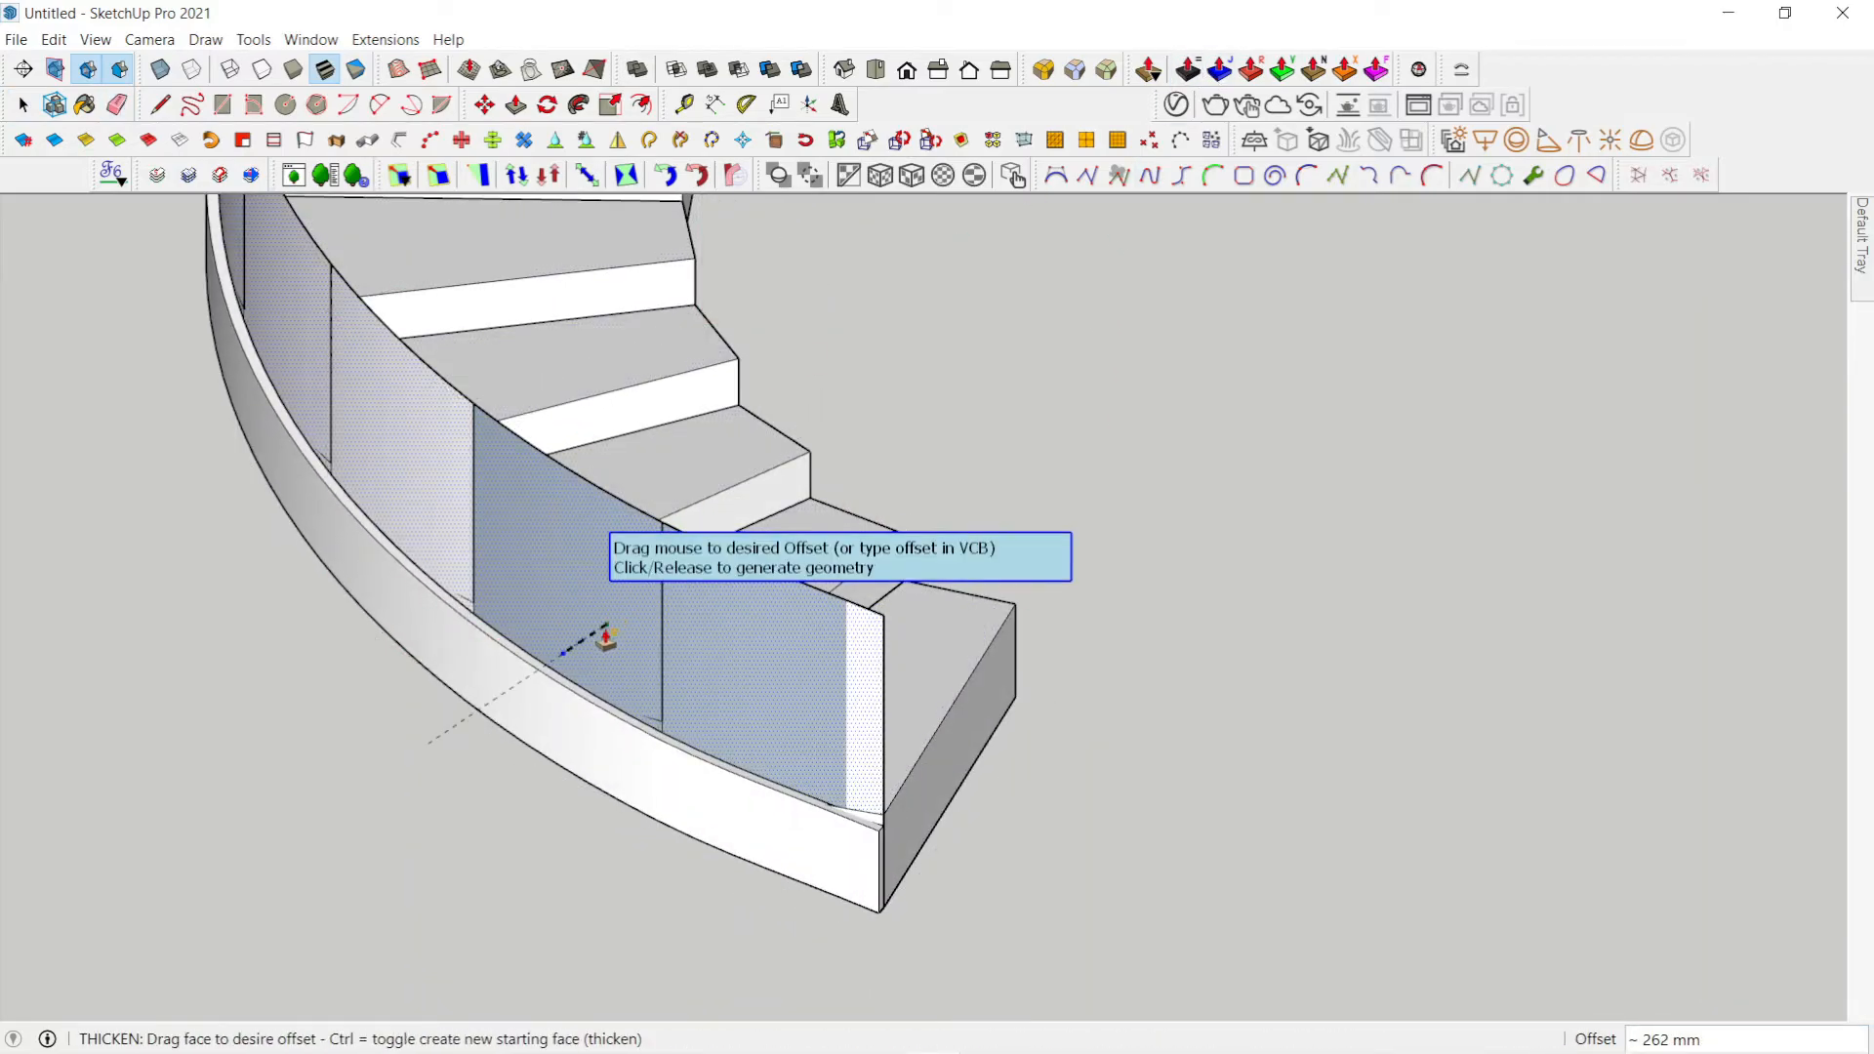
pyautogui.write('12')
pyautogui.press('Return')
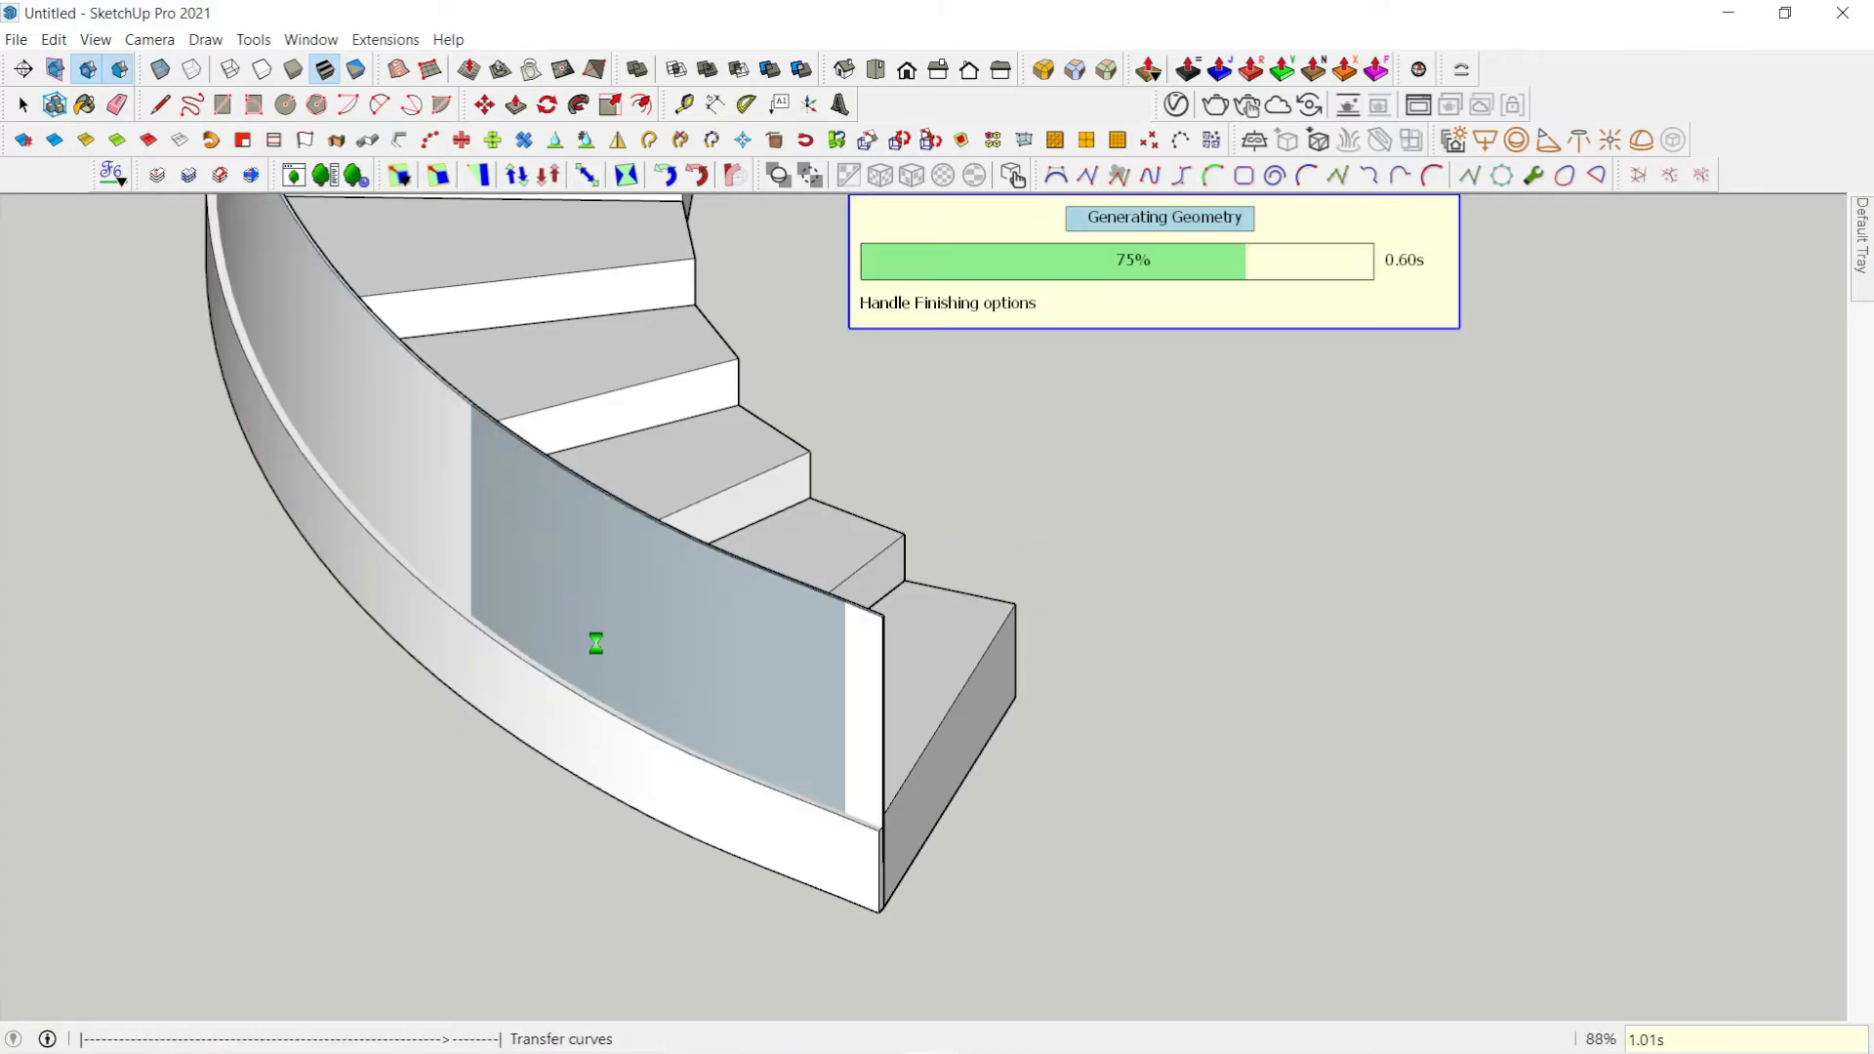
pyautogui.scroll(6, 810, 659)
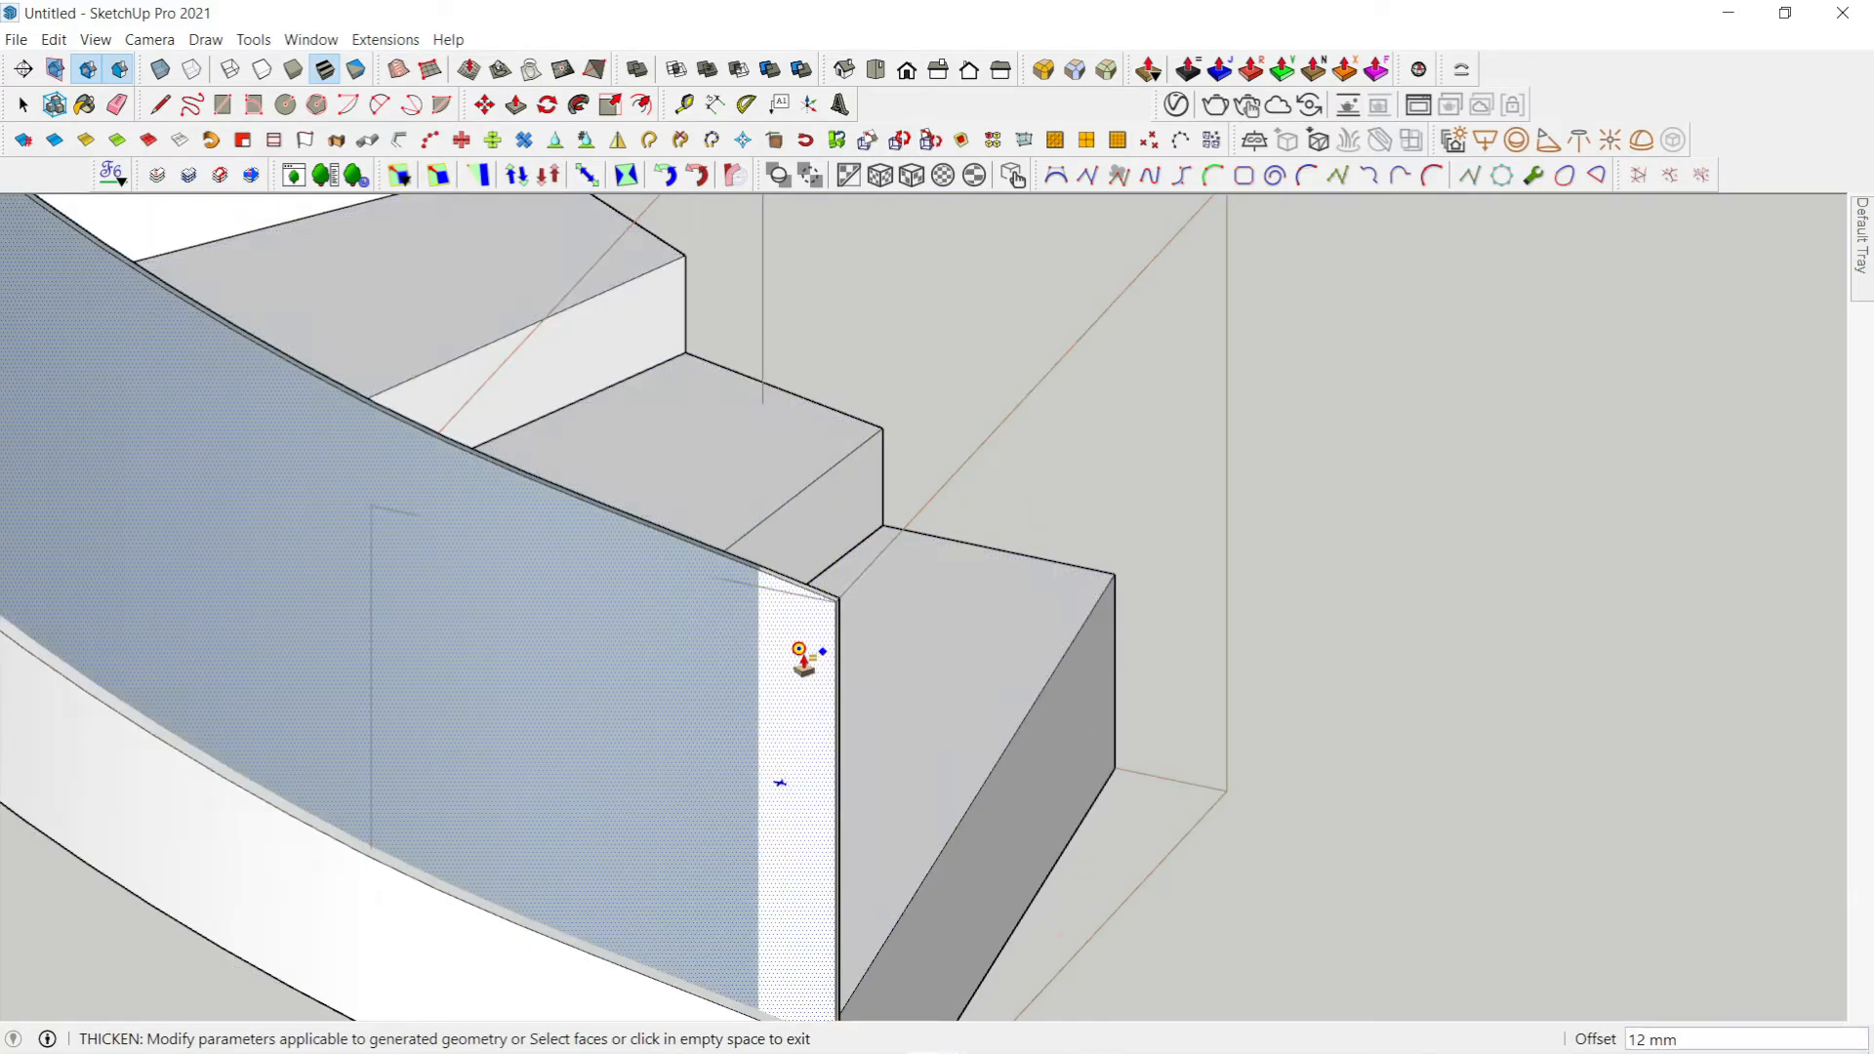
# Step: Select all connected geometry of the thickened railing panel and make it a group
pyautogui.press('space')
pyautogui.scroll(-5, 640, 586)
pyautogui.click(639, 587)
pyautogui.doubleClick(639, 587)
pyautogui.rightClick(639, 587)
pyautogui.click(689, 576)
pyautogui.scroll(-5, 702, 618)
pyautogui.moveTo(794, 661); pyautogui.dragTo(1161, 544, button='middle')
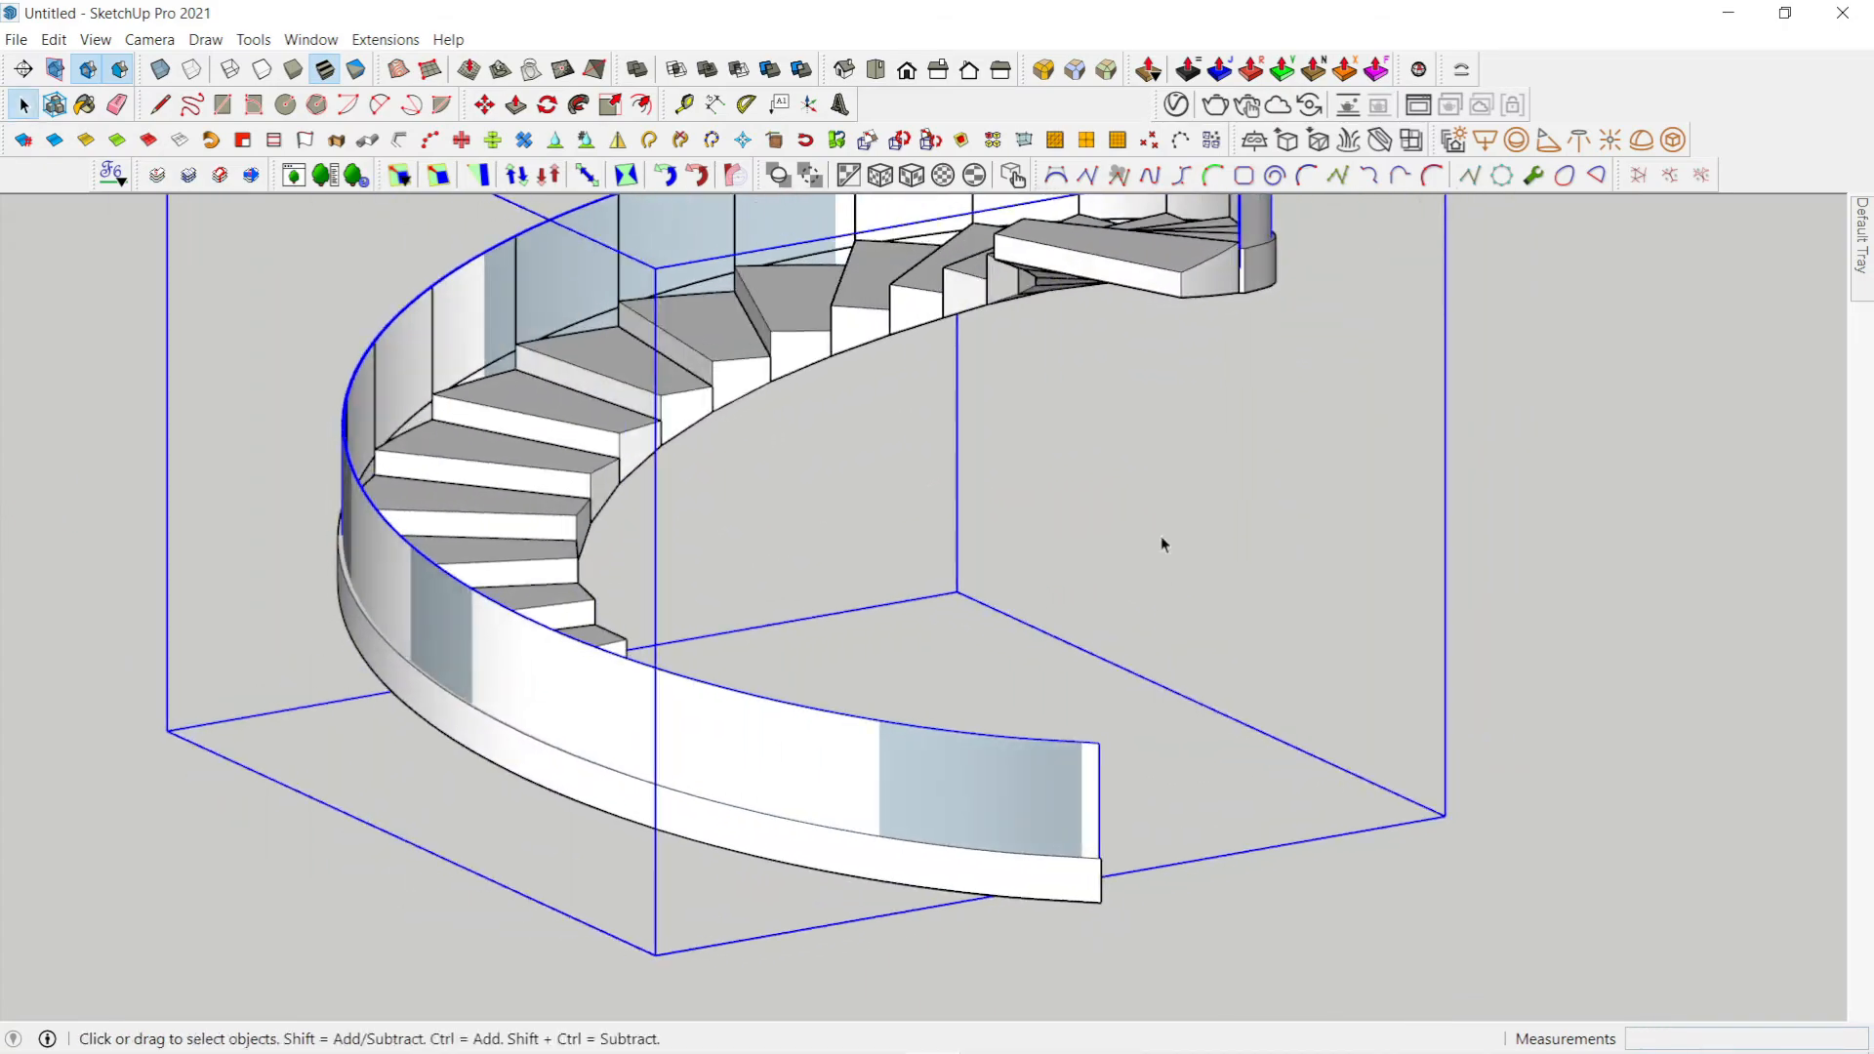
# Step: Open the railing panel group for editing and apply Glass Crystal from the V-Ray Glass material library to its geometry
pyautogui.doubleClick(720, 754)
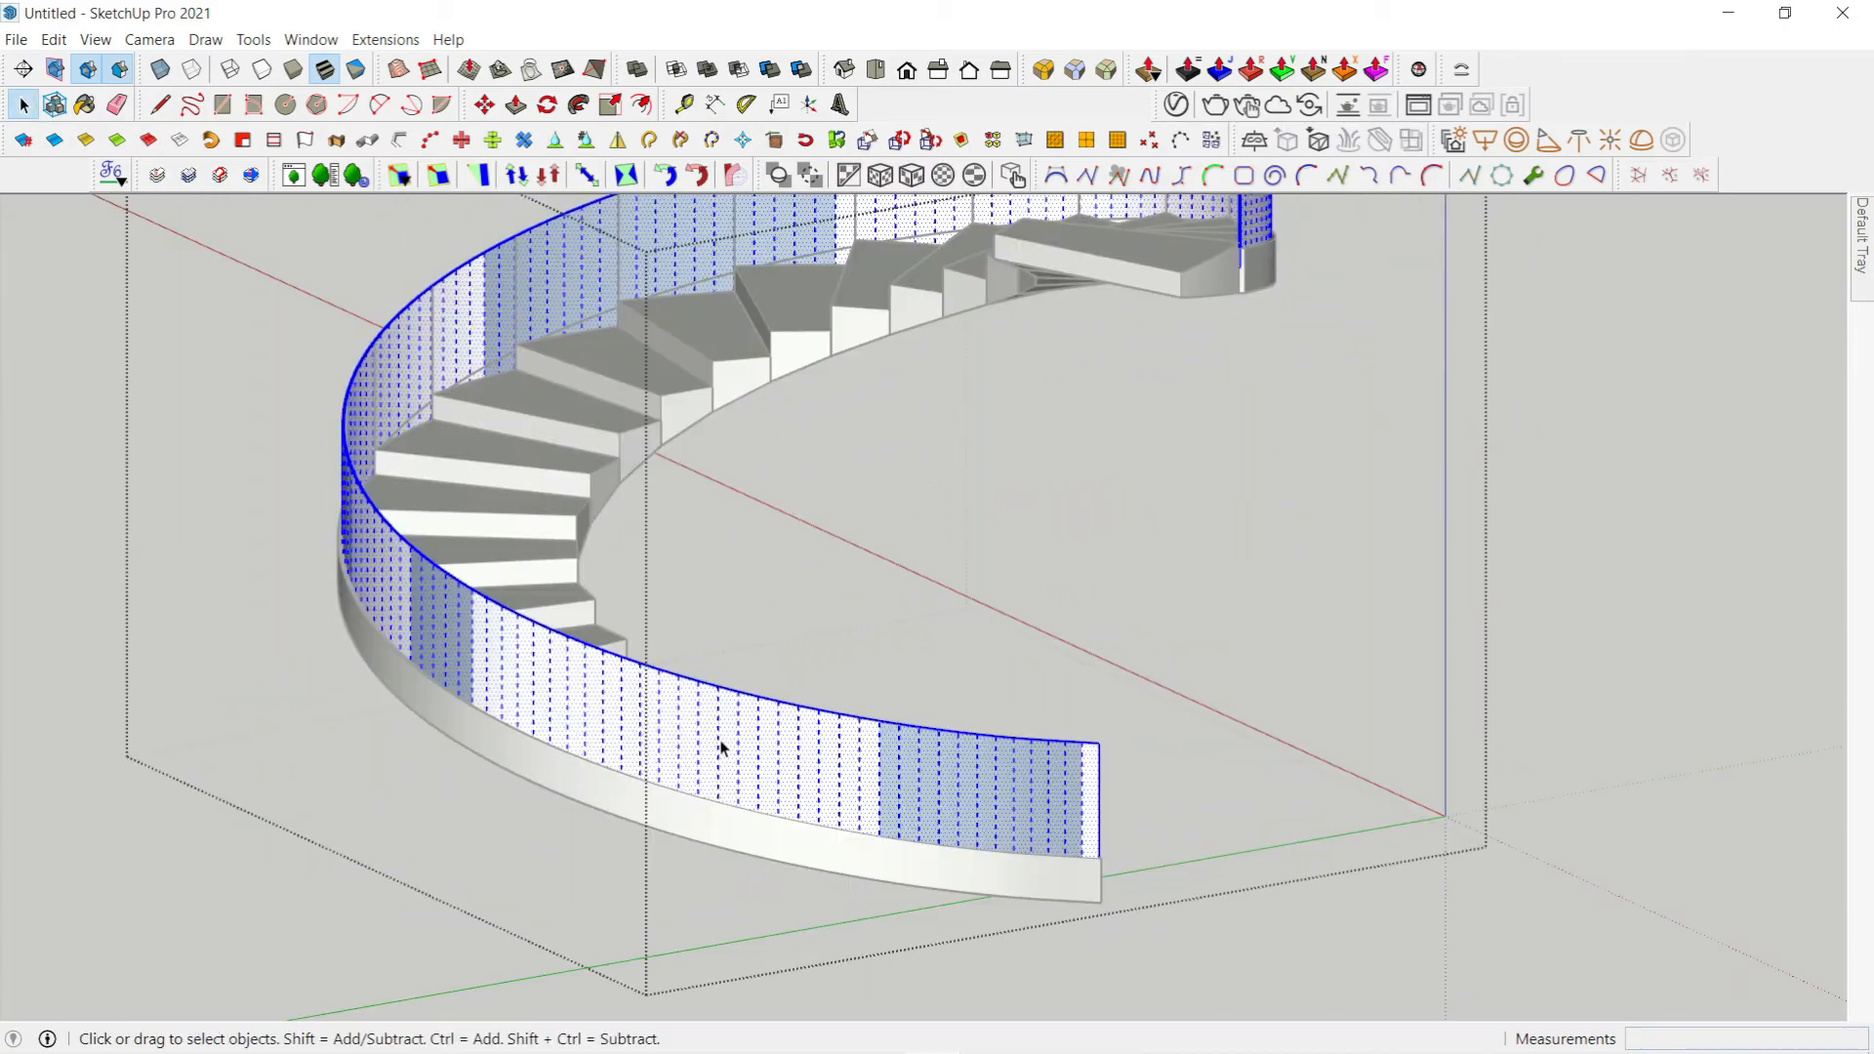
pyautogui.click(1178, 105)
pyautogui.scroll(-5, 361, 757)
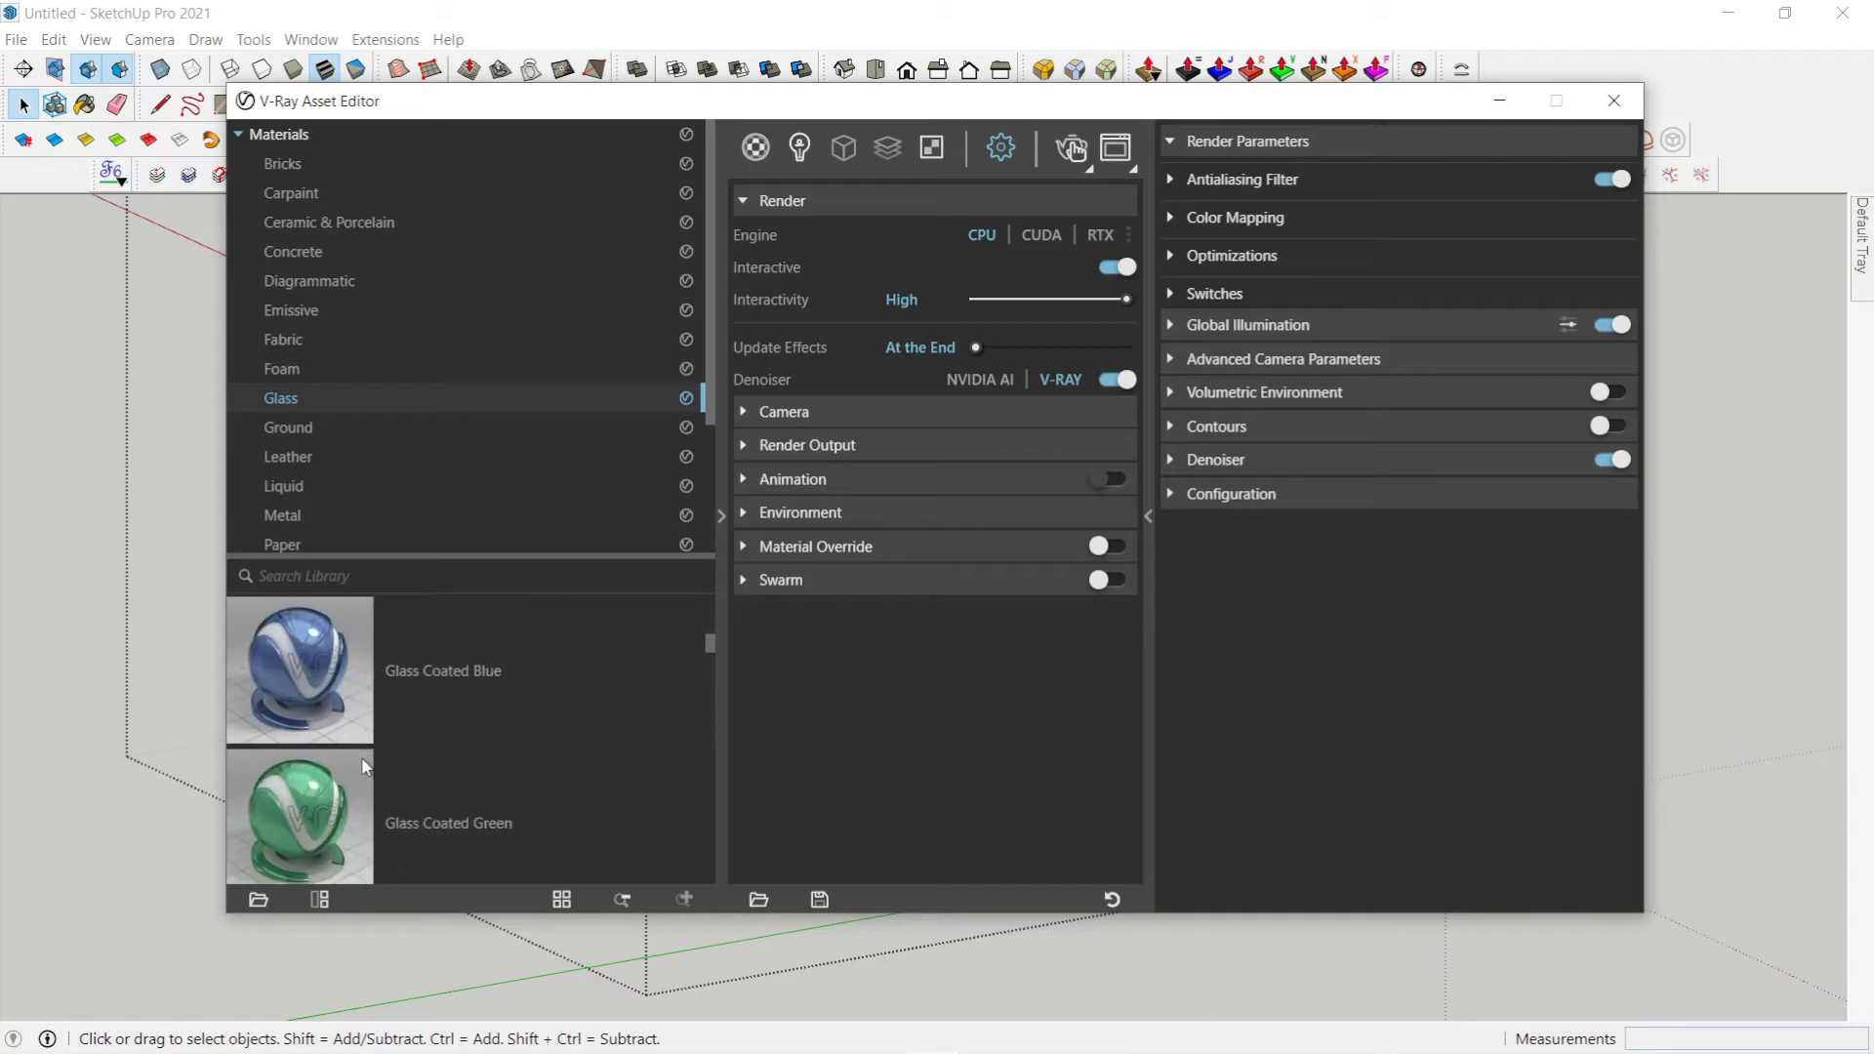
pyautogui.click(324, 660)
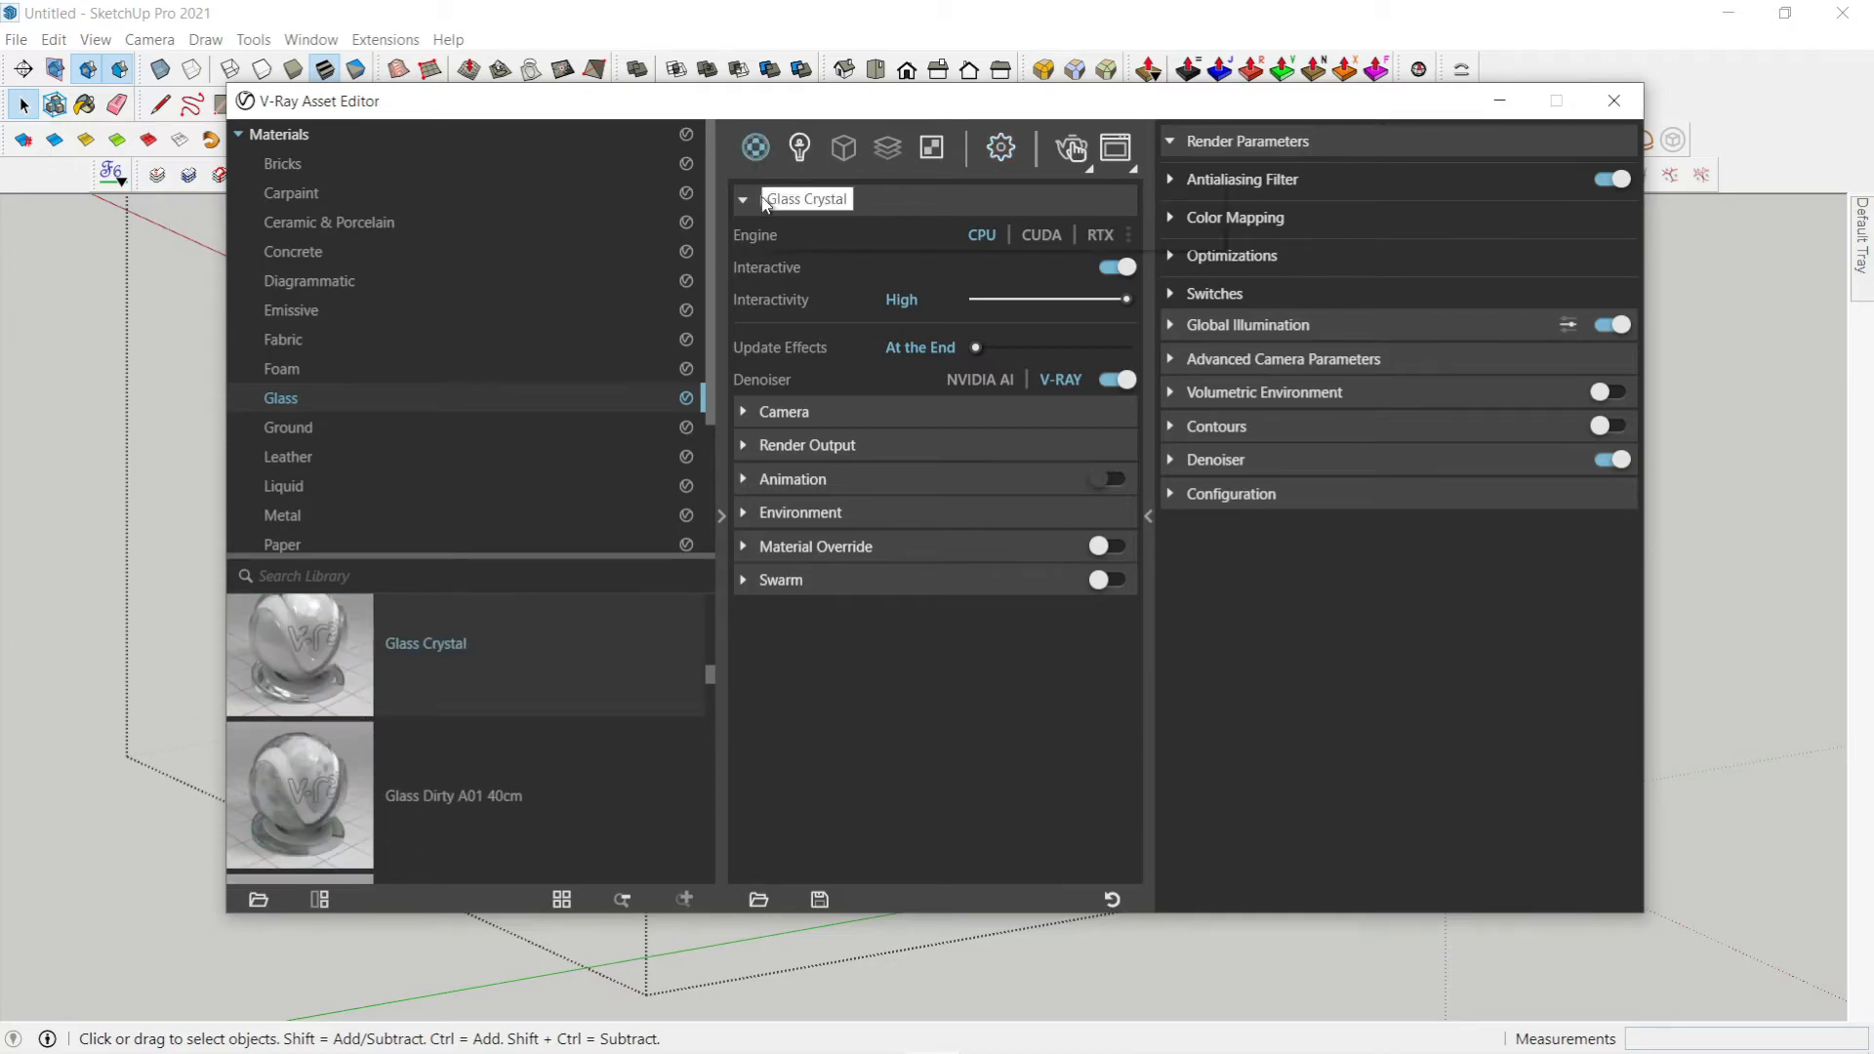
pyautogui.moveTo(322, 659); pyautogui.dragTo(909, 575)
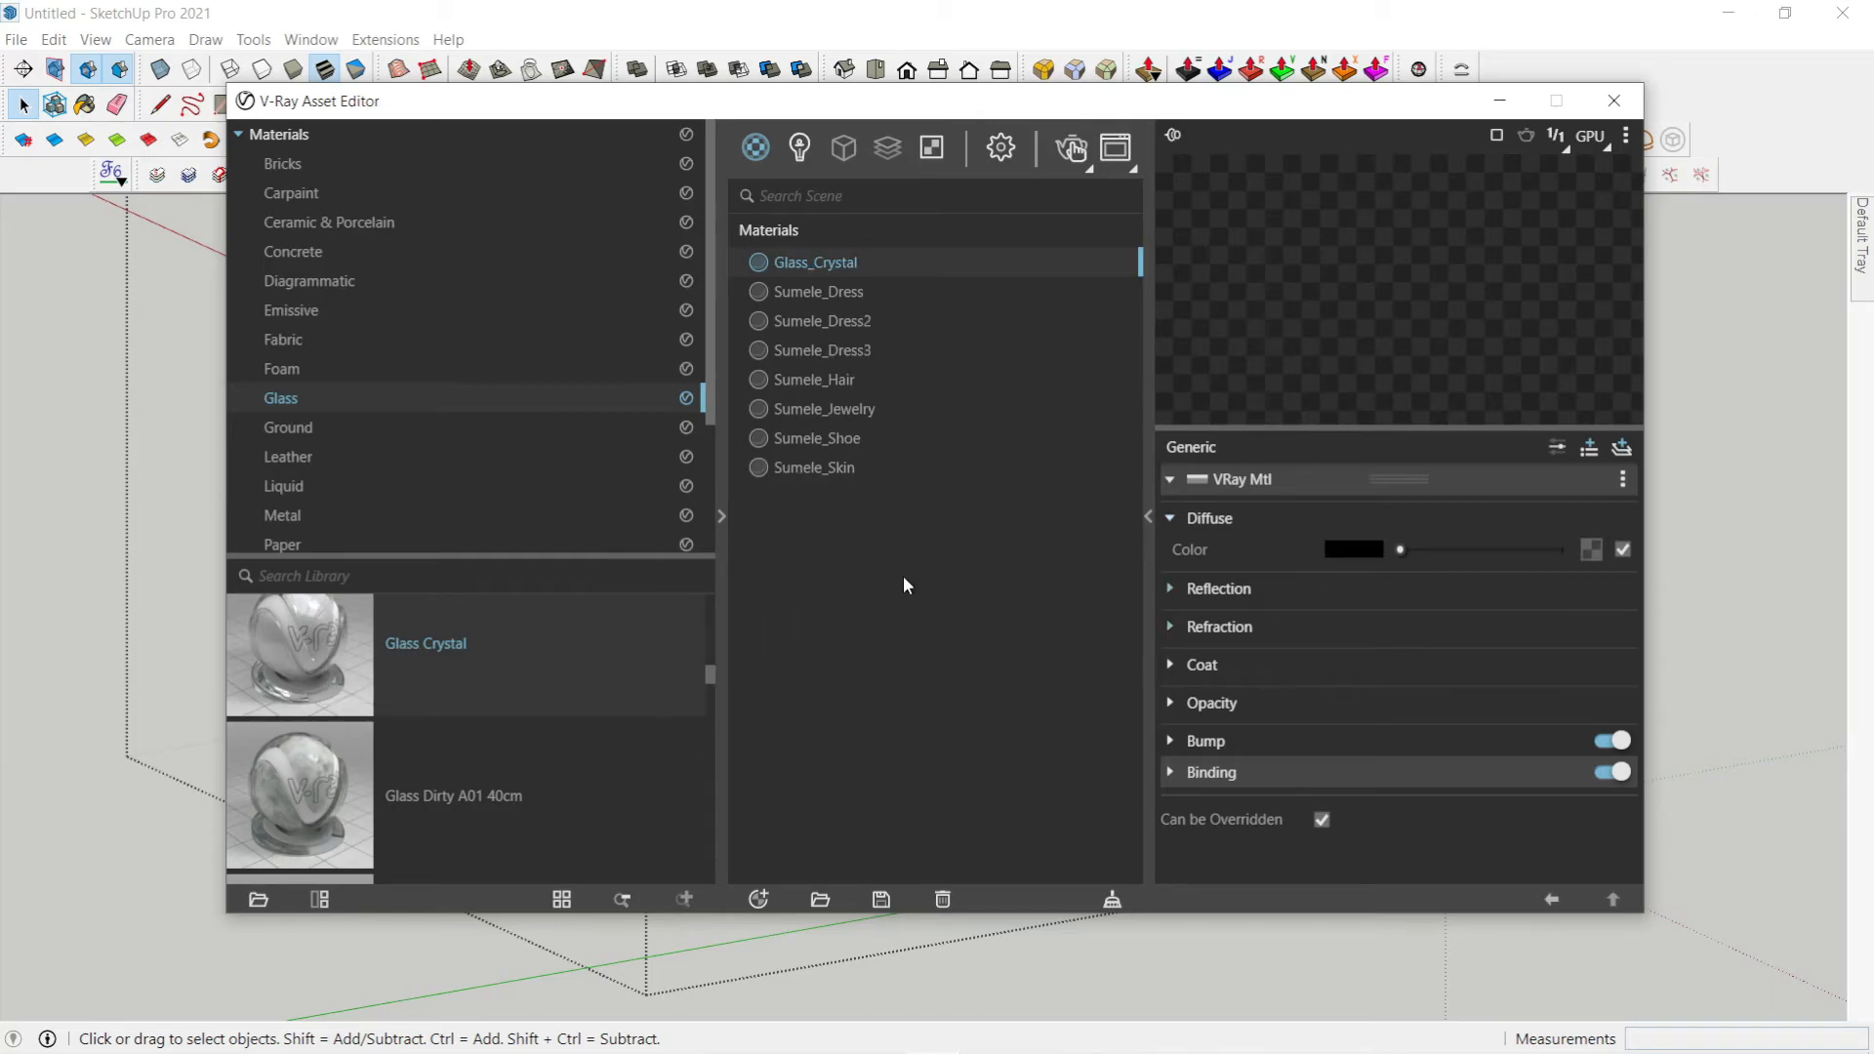
pyautogui.rightClick(870, 265)
pyautogui.click(905, 312)
# Step: Add Chrome Black from the V-Ray Metal material library to the scene materials
pyautogui.scroll(-3, 301, 437)
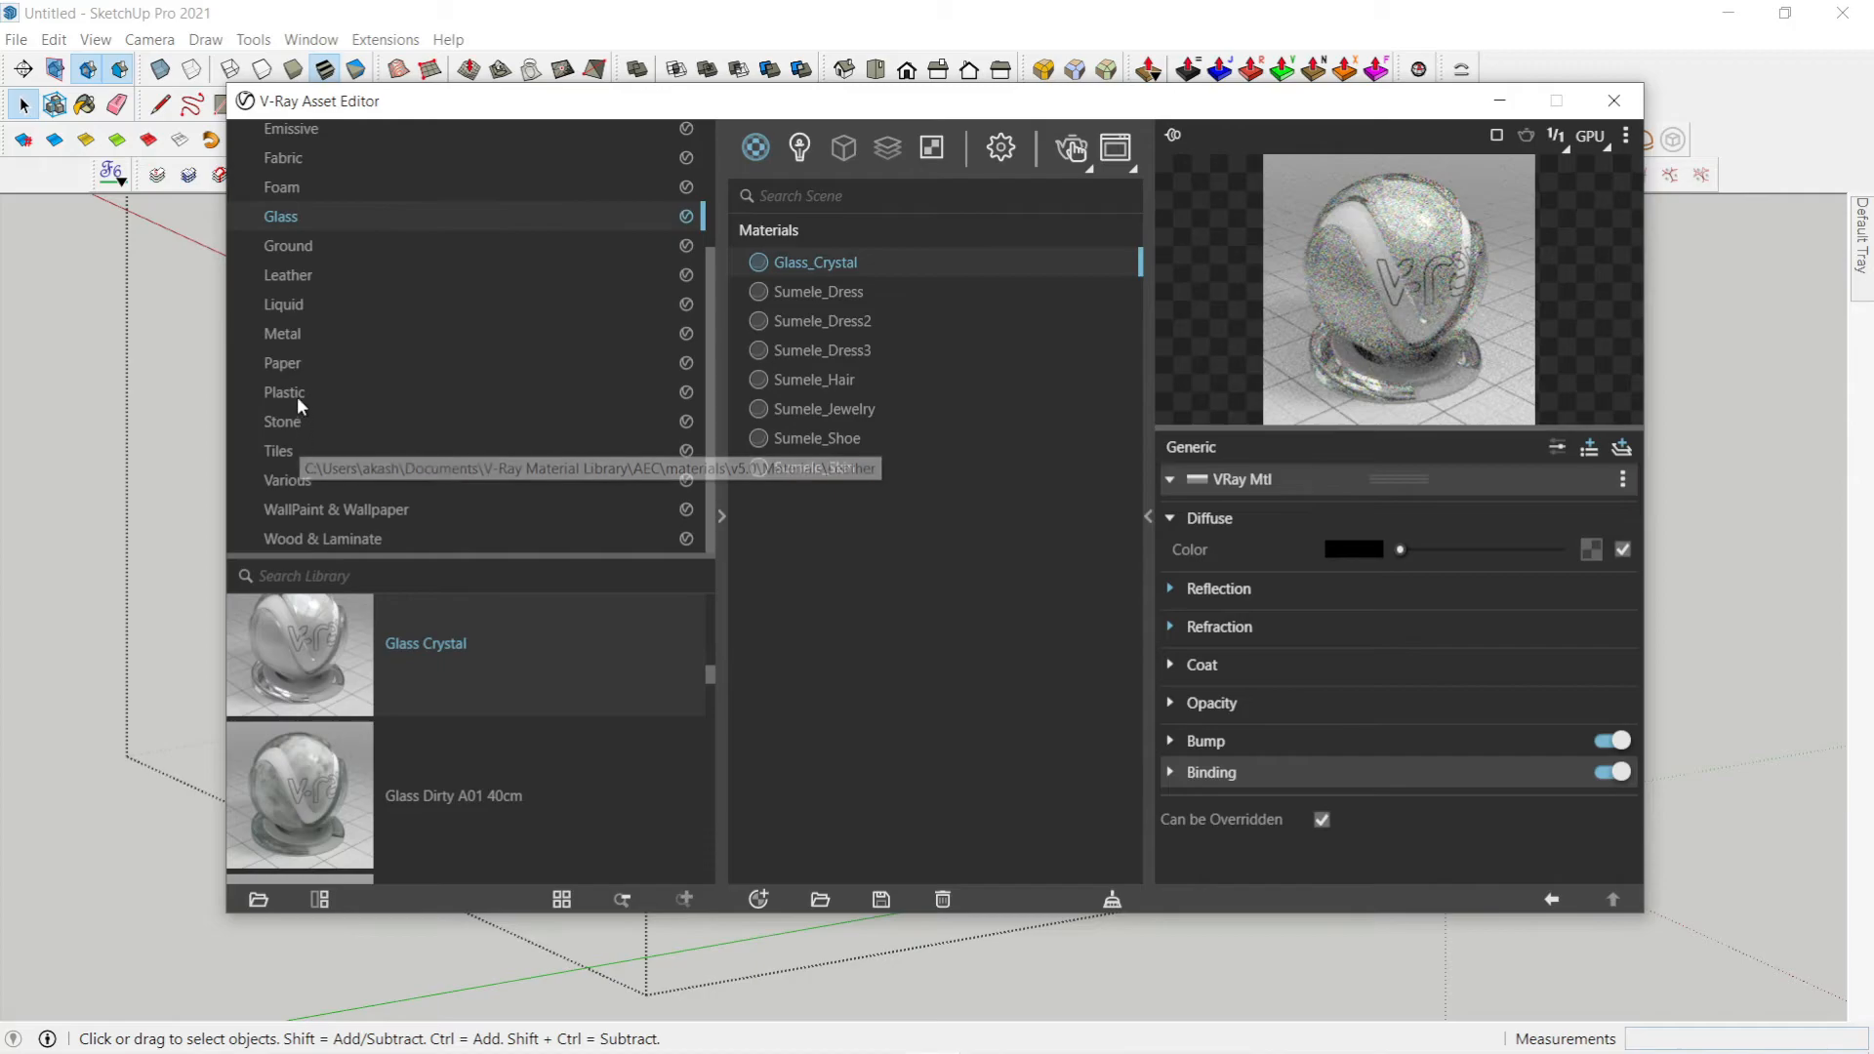
pyautogui.click(293, 333)
pyautogui.scroll(-5, 305, 719)
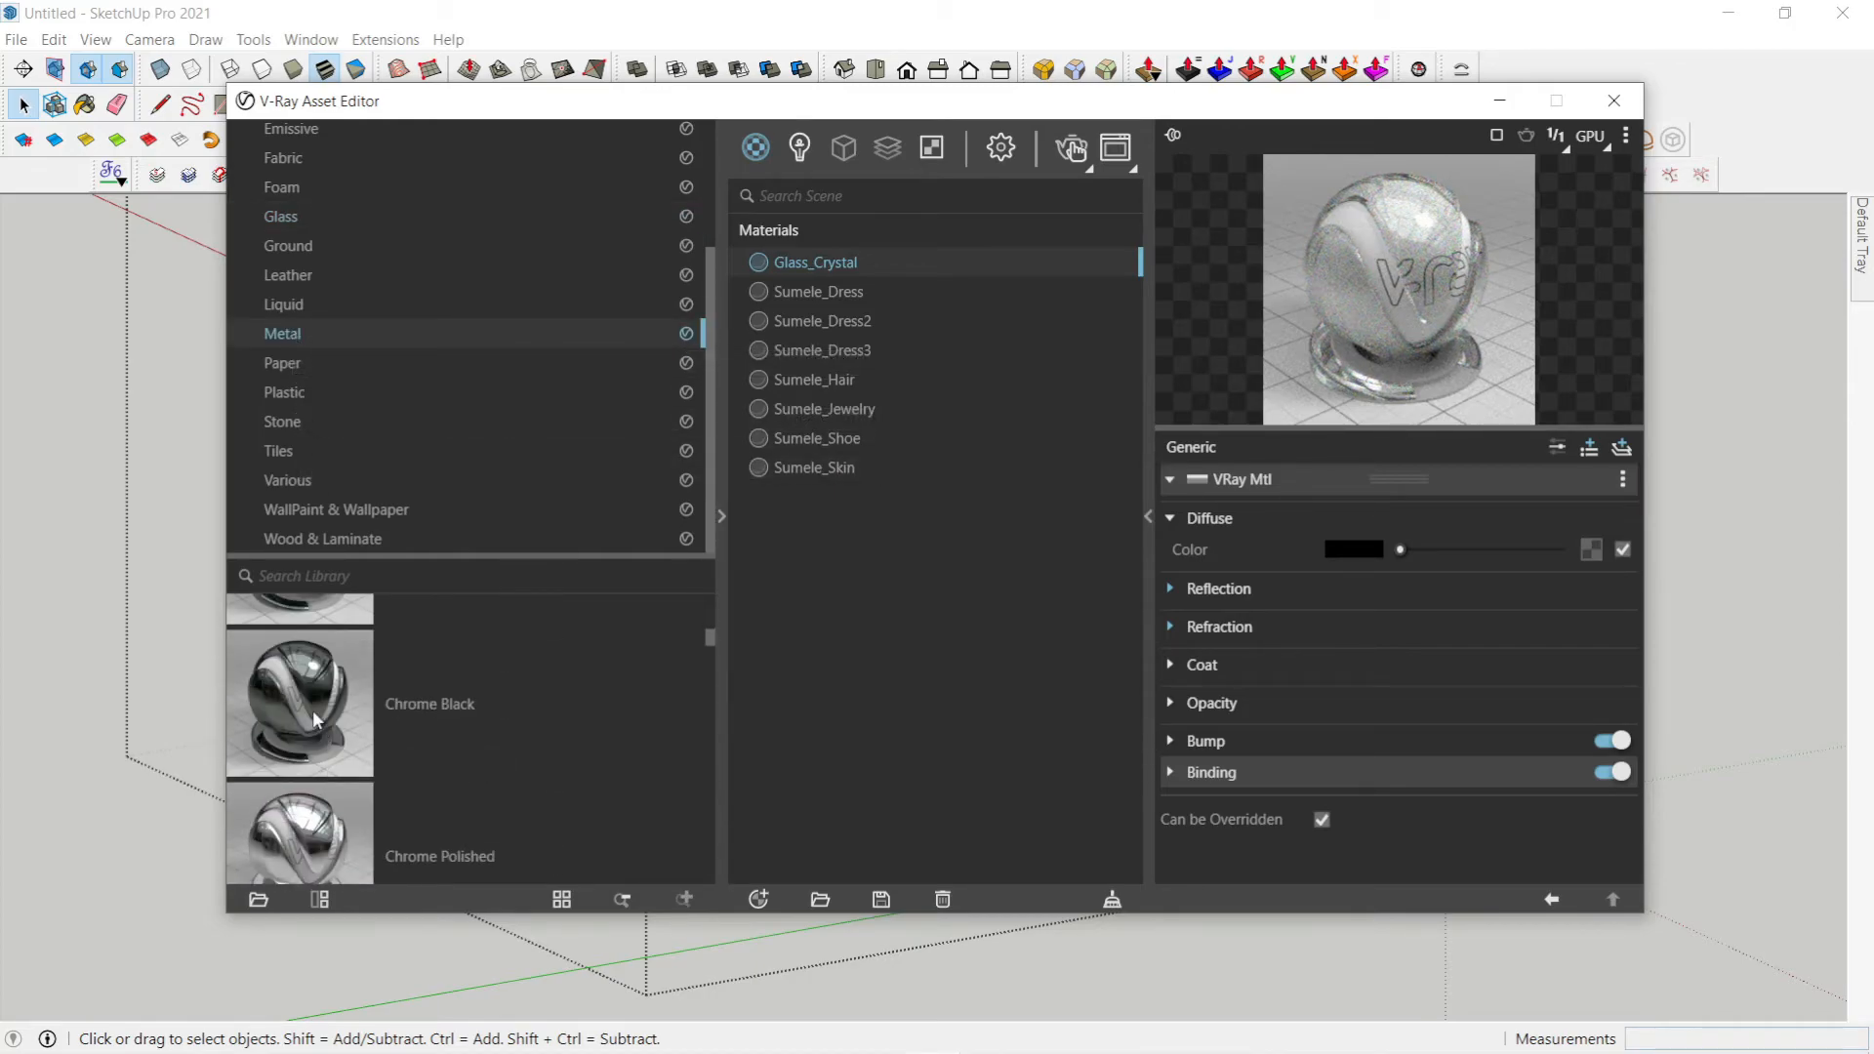
pyautogui.moveTo(305, 719); pyautogui.dragTo(894, 570)
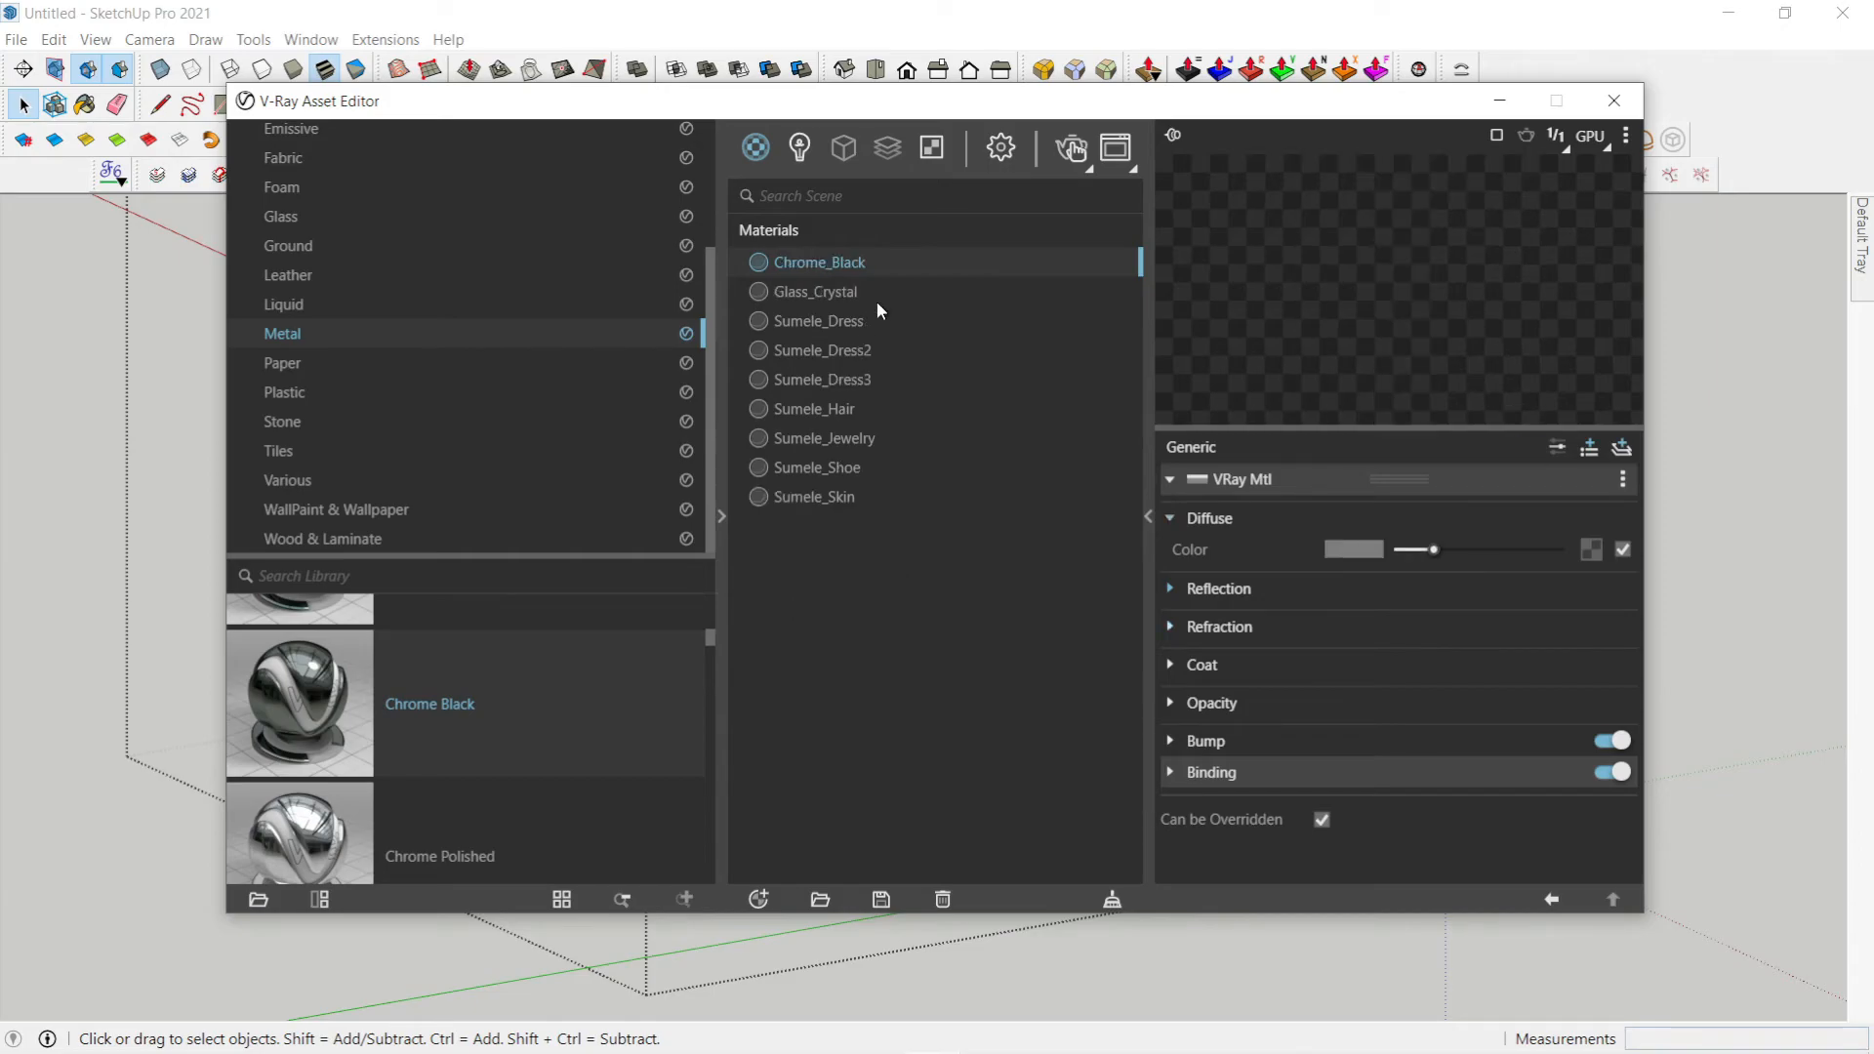
# Step: Select all connected geometry of the curved stringer, apply the Chrome Black material to it, and close the material editor
pyautogui.moveTo(1185, 107); pyautogui.dragTo(1486, 296)
pyautogui.tripleClick(458, 722)
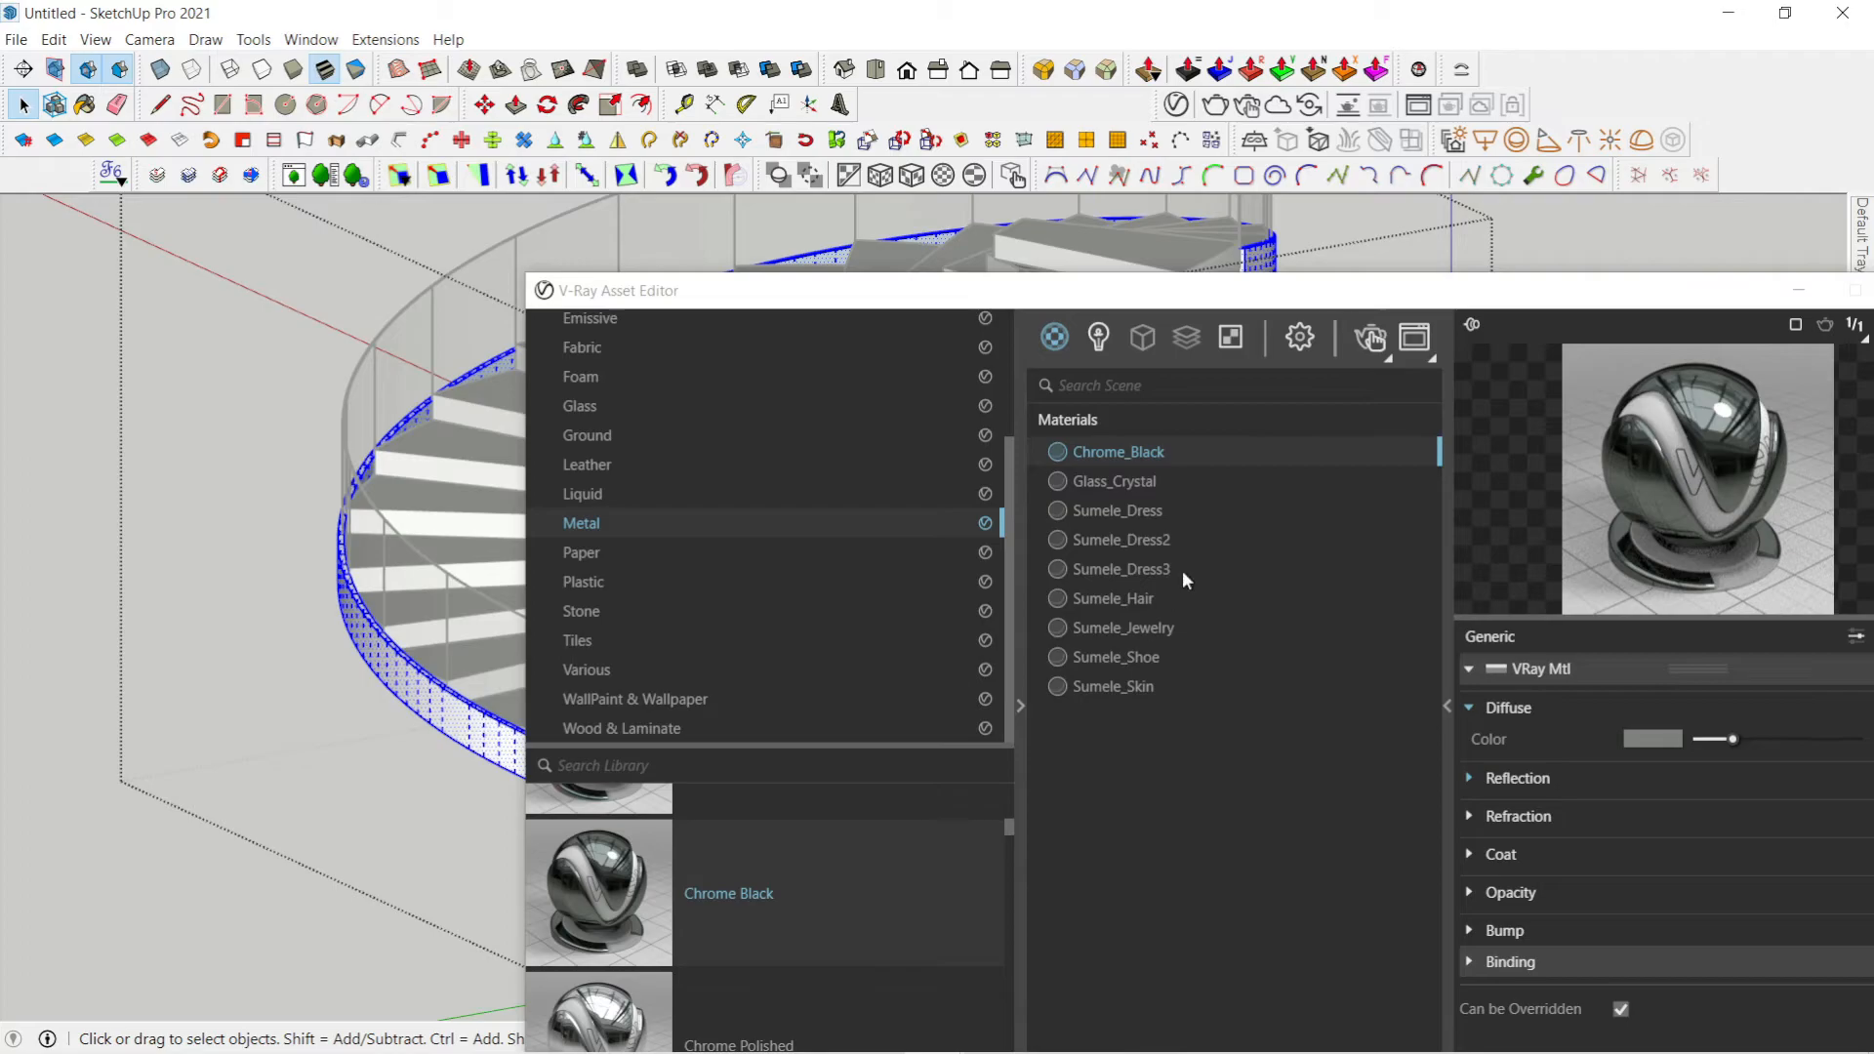
pyautogui.rightClick(1175, 460)
pyautogui.click(1216, 500)
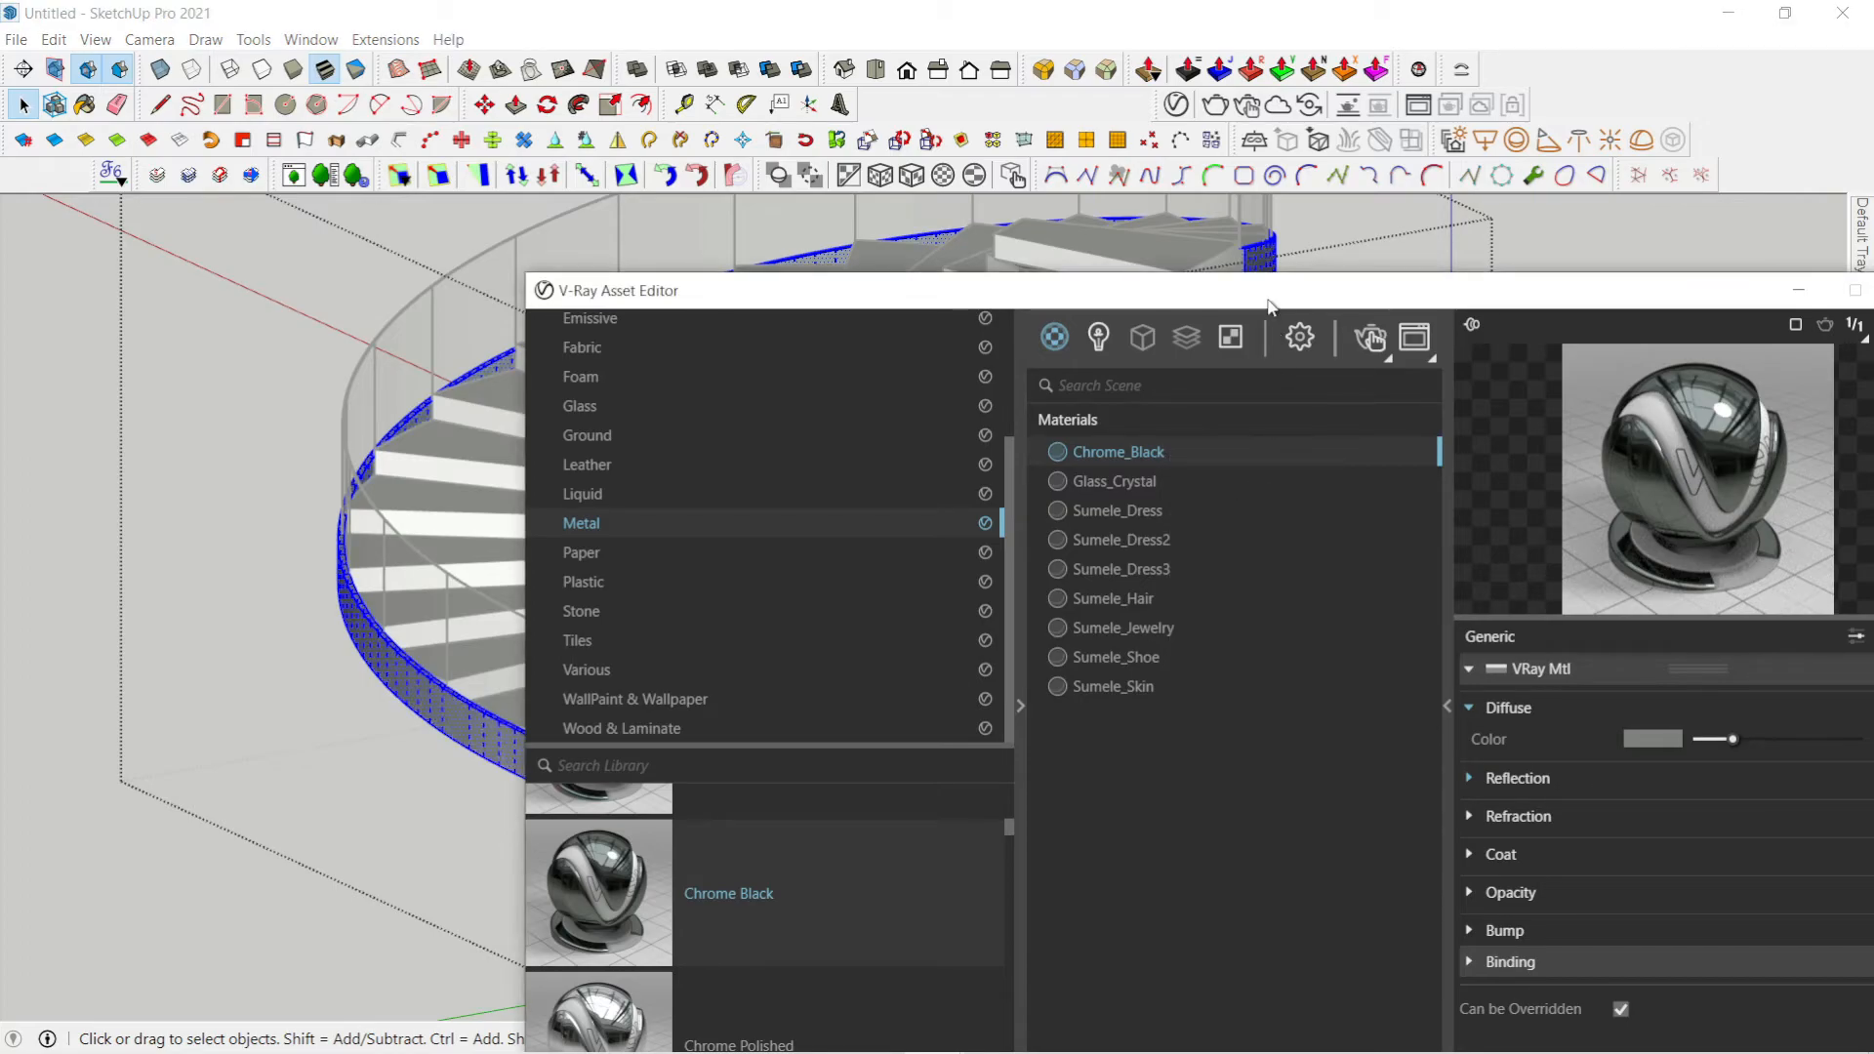
pyautogui.moveTo(1270, 300); pyautogui.dragTo(905, 338)
pyautogui.click(1445, 335)
# Step: Start an interactive V-Ray render of the whole staircase and show it in the frame buffer
pyautogui.scroll(10, 669, 656)
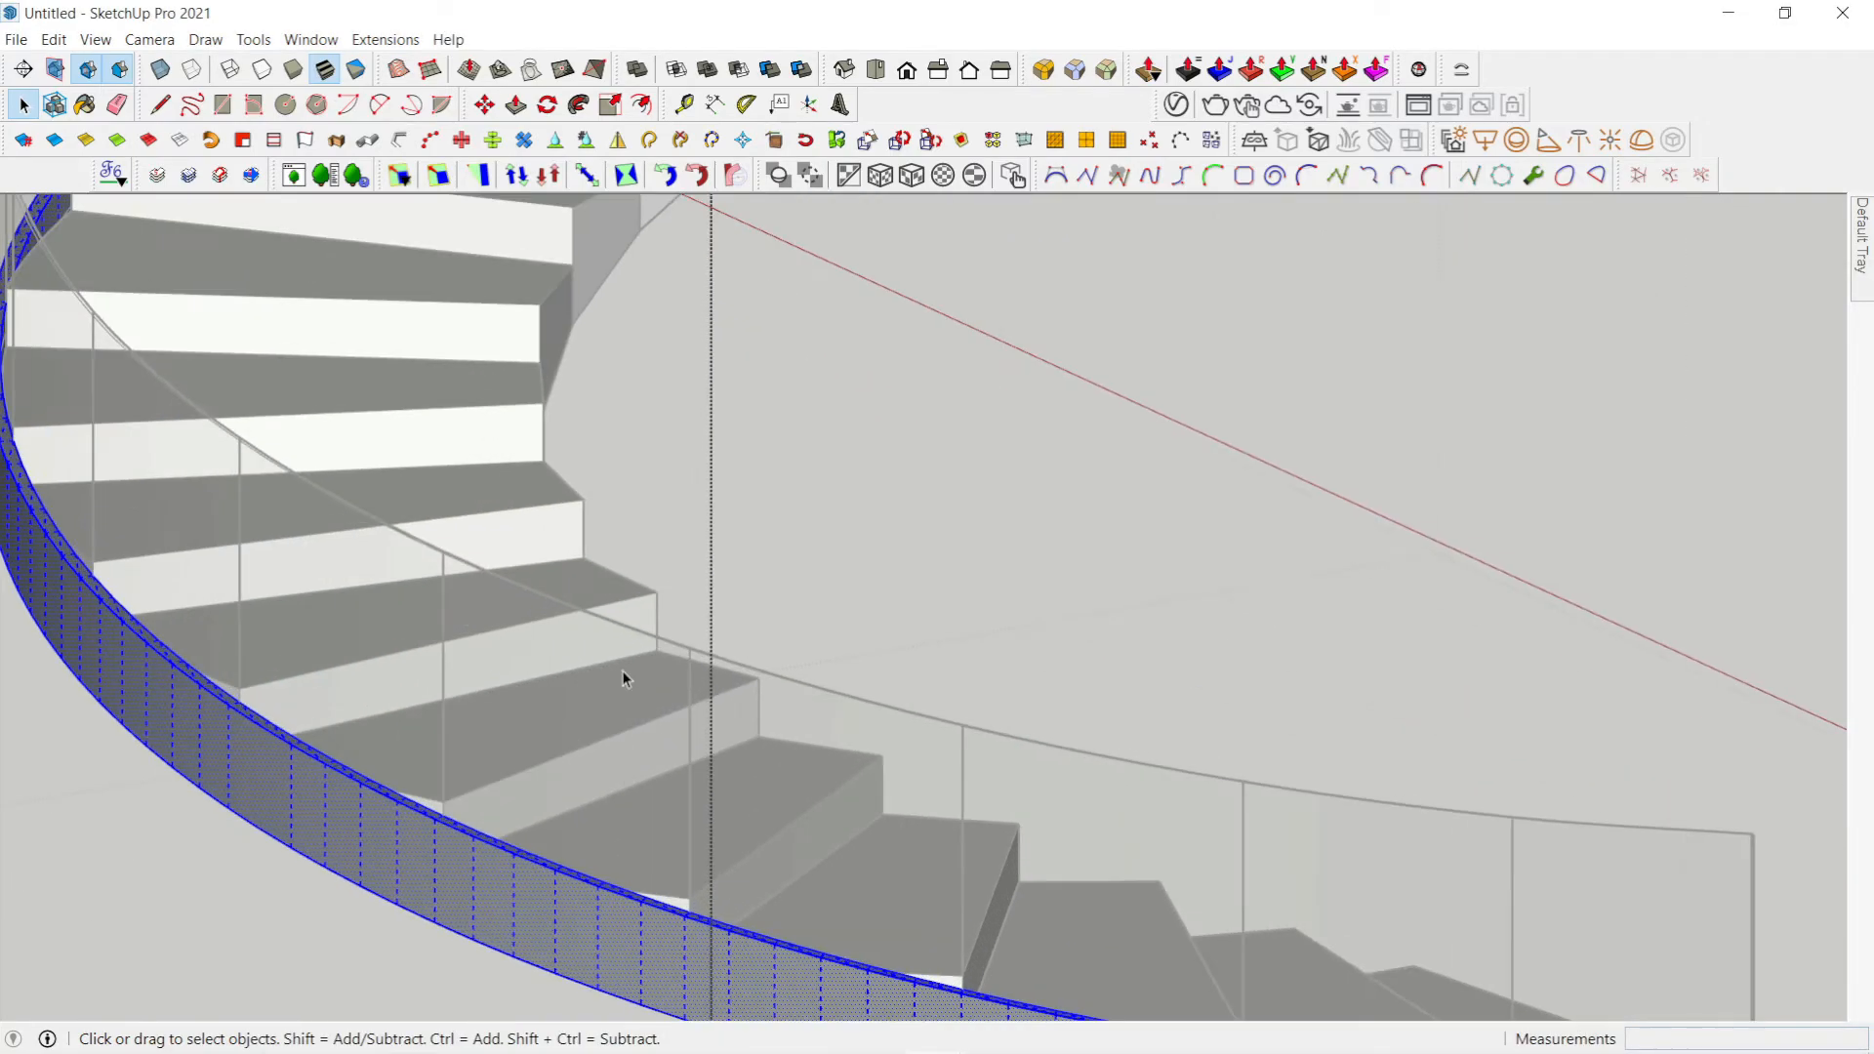
pyautogui.scroll(-10, 541, 586)
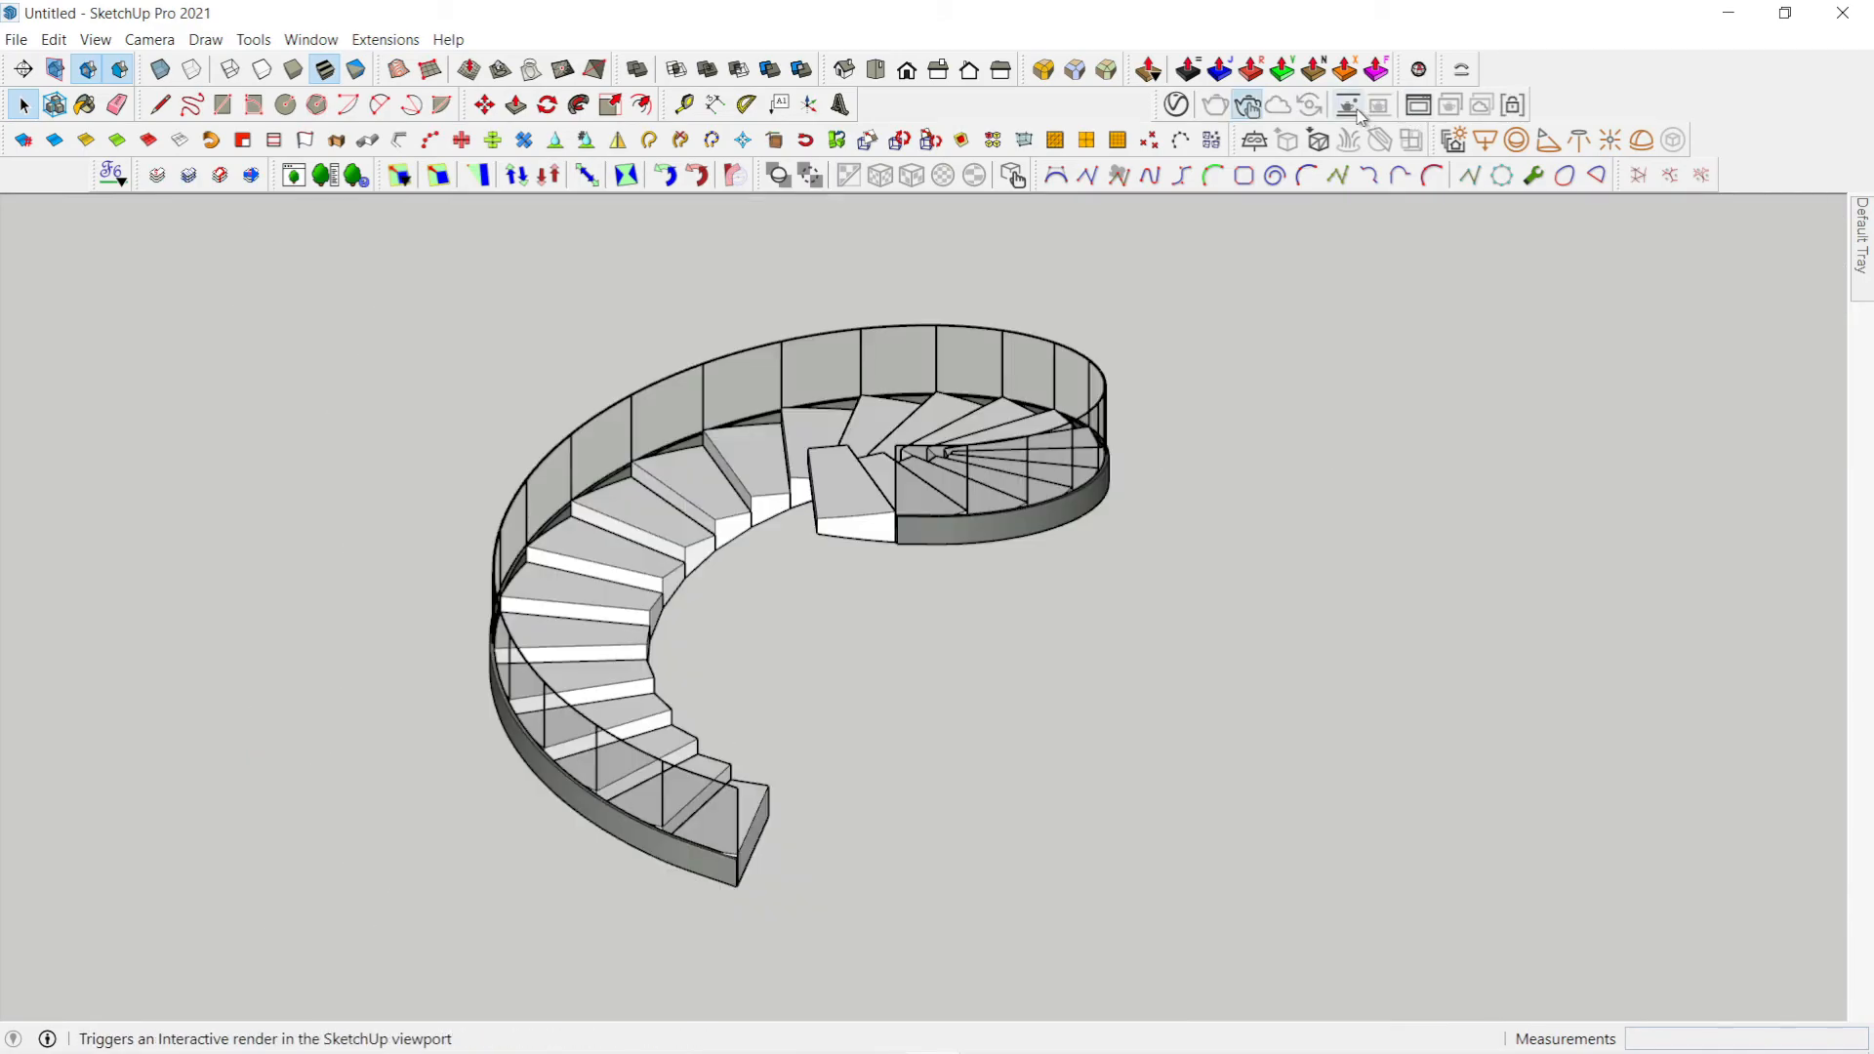
pyautogui.click(1418, 105)
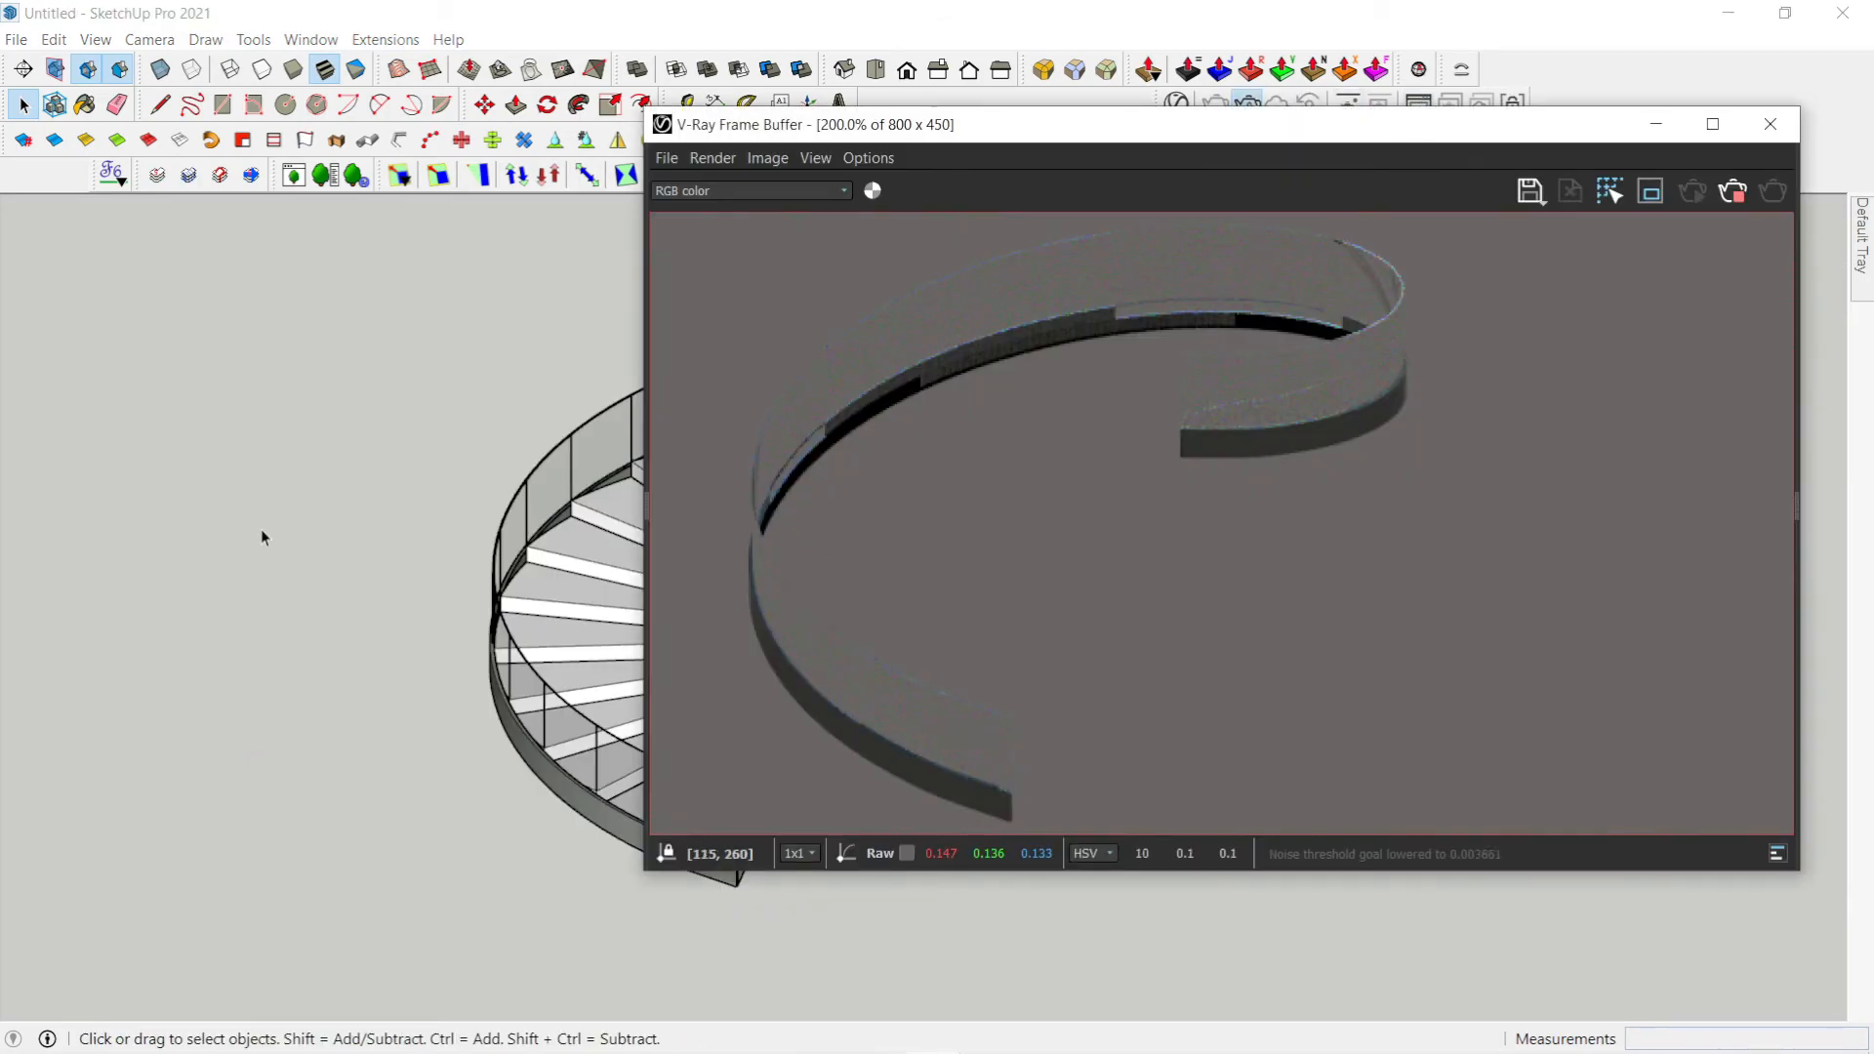
# Step: Examine the glass railing, chrome stringer and steps in the interactive render from several viewpoints, keeping the model visible beside the frame buffer
pyautogui.moveTo(203, 543)
pyautogui.mouseDown(button='middle')
pyautogui.moveTo(141, 412)
pyautogui.moveTo(290, 534)
pyautogui.mouseUp(button='middle')
pyautogui.click(1786, 198)
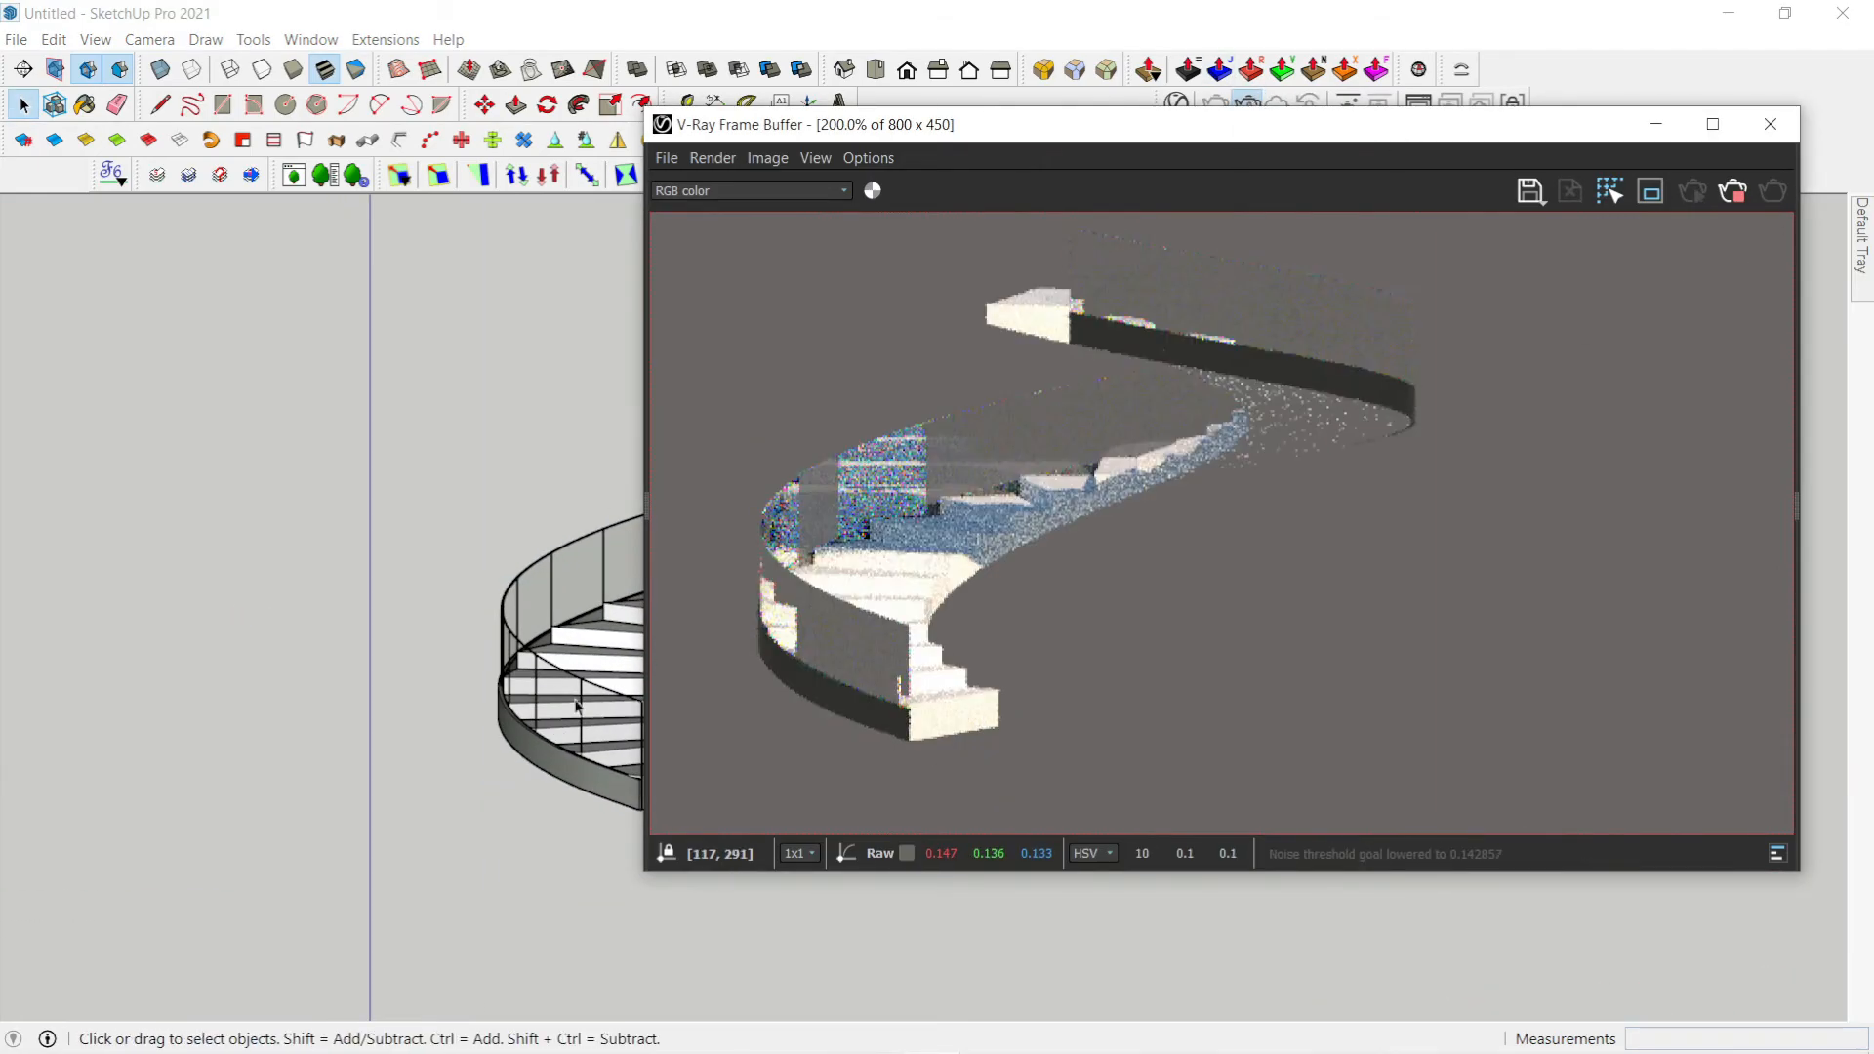
pyautogui.moveTo(404, 610)
pyautogui.mouseDown(button='middle')
pyautogui.moveTo(314, 565)
pyautogui.moveTo(62, 565)
pyautogui.moveTo(313, 594)
pyautogui.moveTo(351, 617)
pyautogui.moveTo(303, 566)
pyautogui.mouseUp(button='middle')
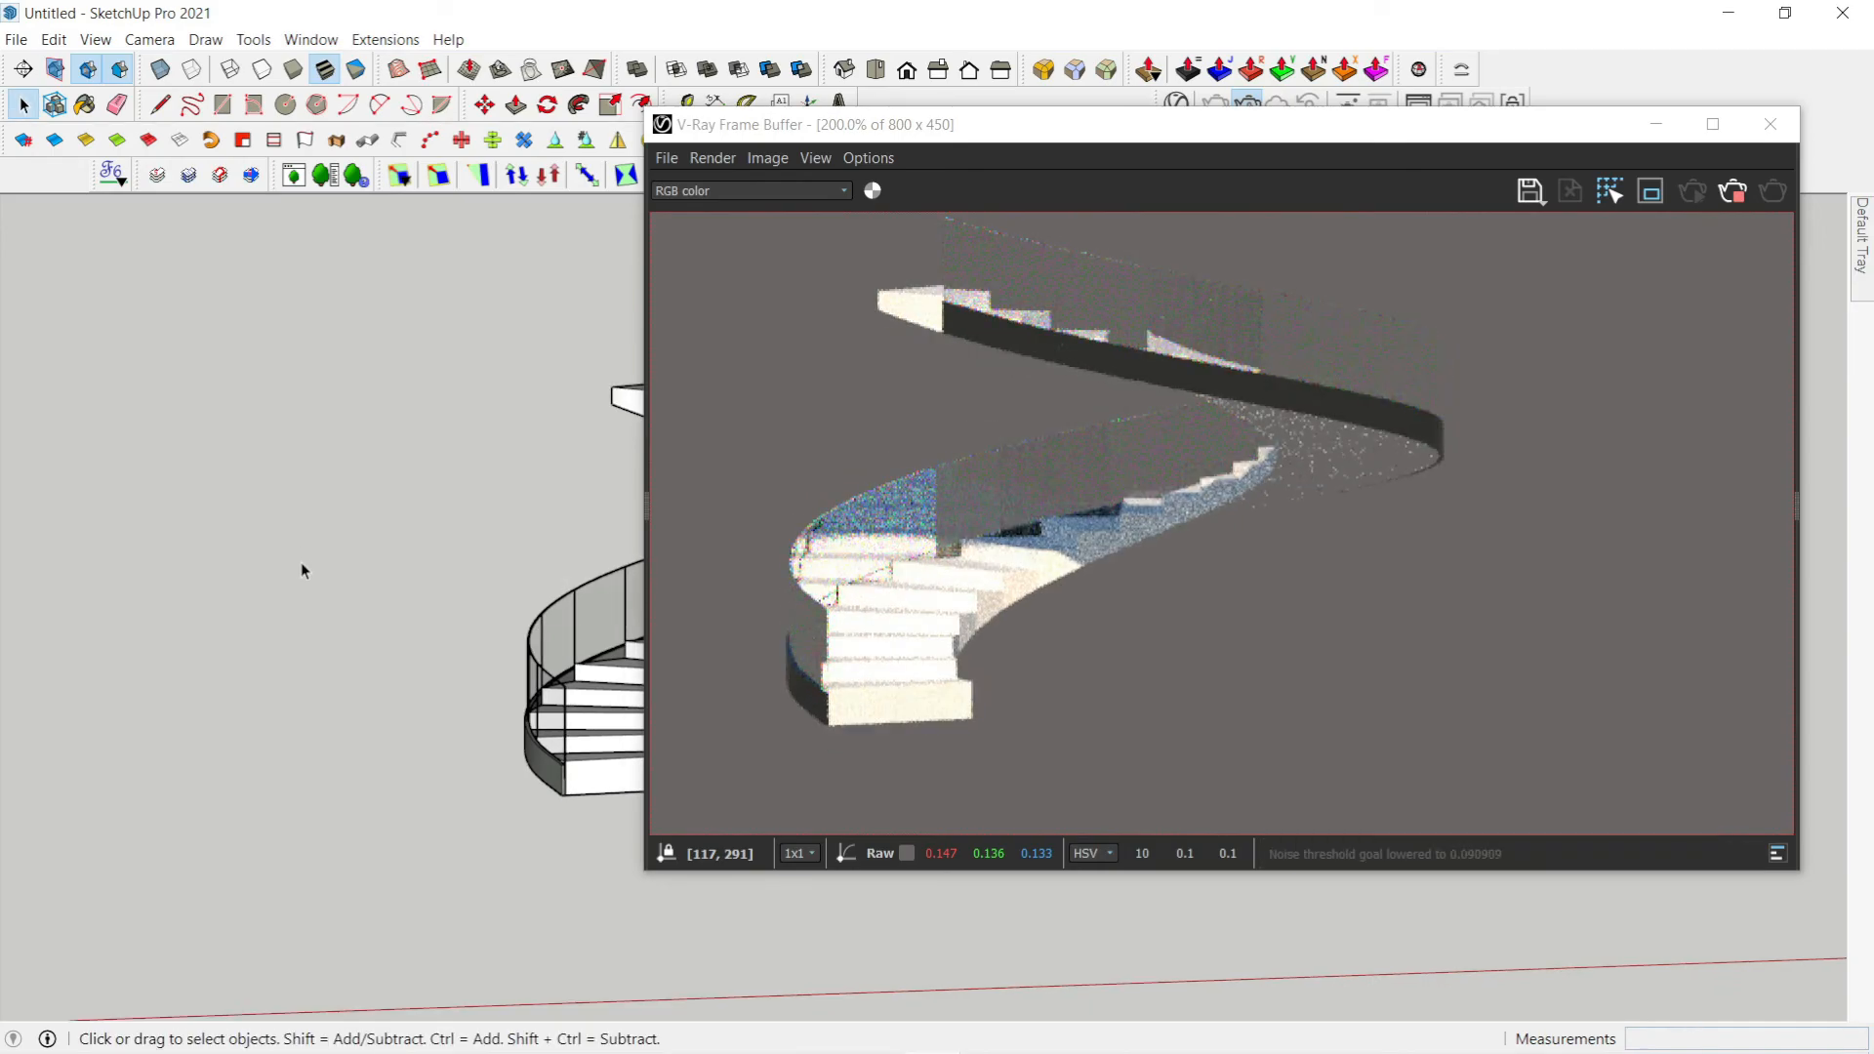
pyautogui.moveTo(1346, 148)
pyautogui.mouseDown()
pyautogui.moveTo(1812, 146)
pyautogui.moveTo(1496, 138)
pyautogui.moveTo(1513, 139)
pyautogui.mouseUp()
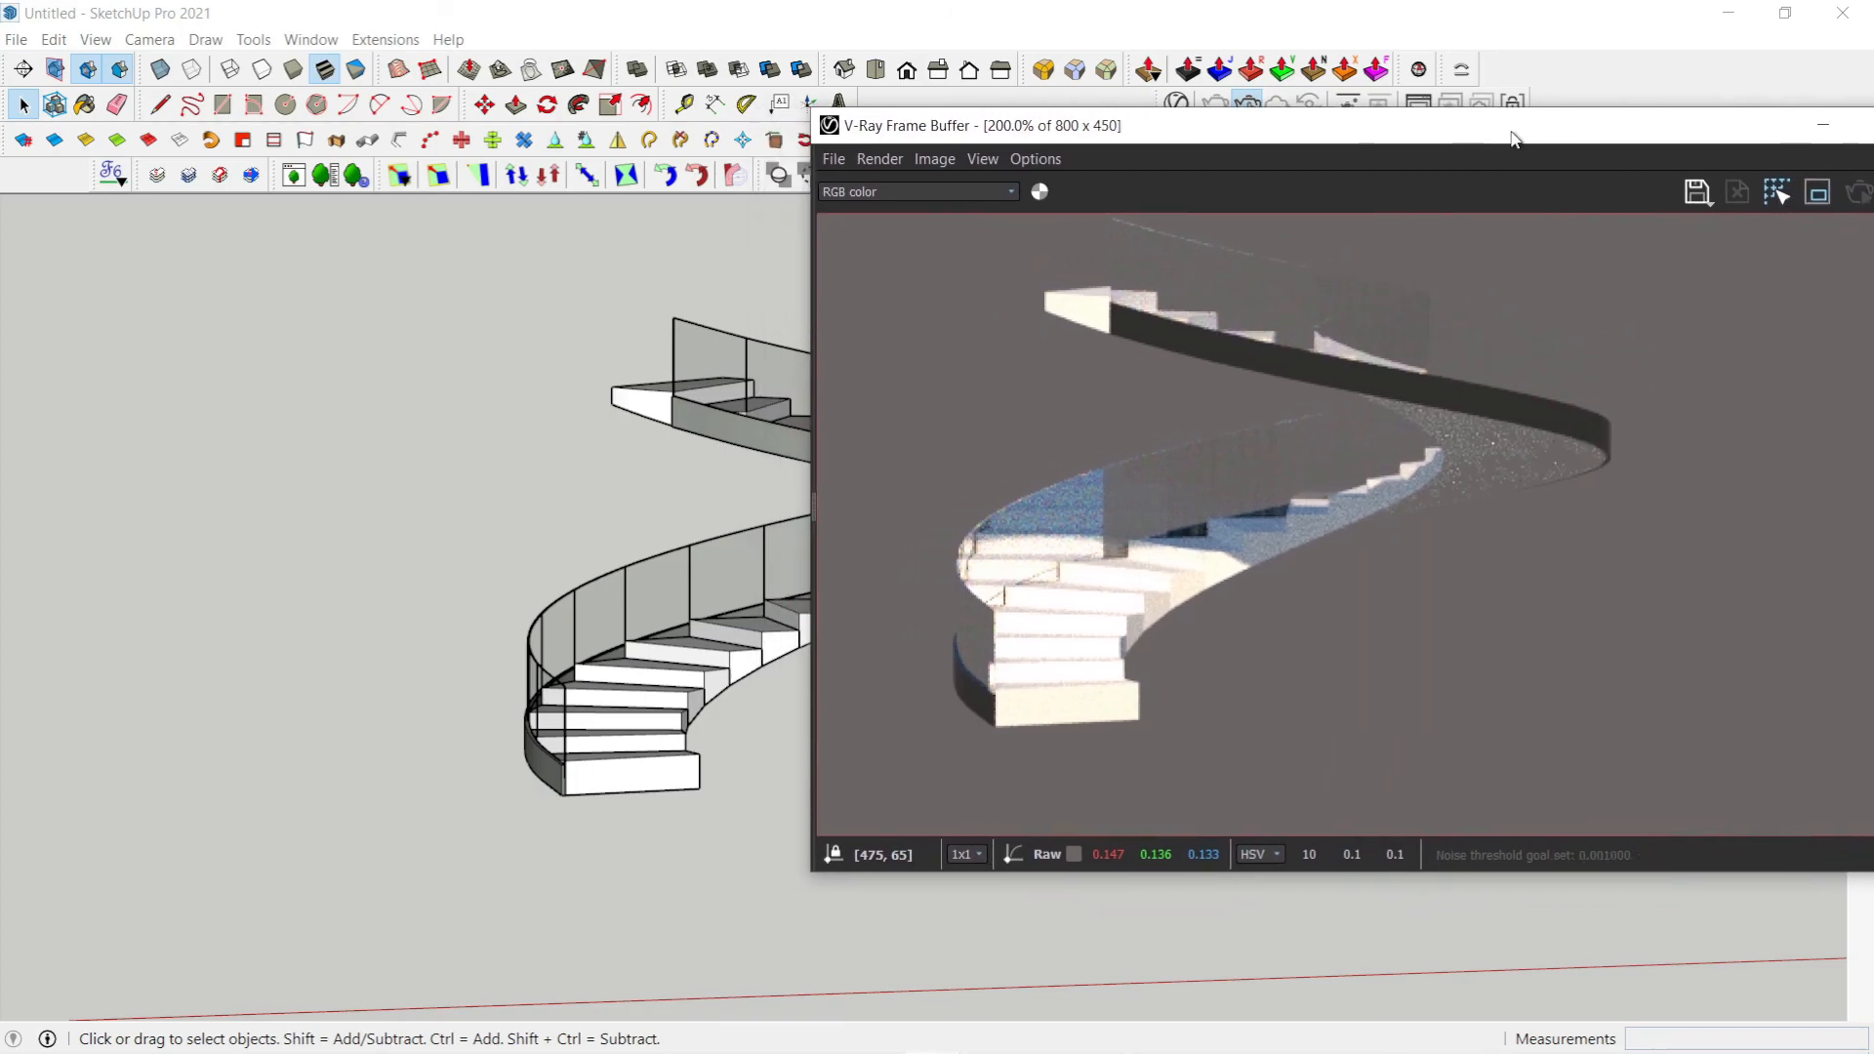
pyautogui.moveTo(494, 472); pyautogui.dragTo(31, 502, button='middle')
pyautogui.scroll(-2, 1094, 590)
pyautogui.scroll(1, 1094, 590)
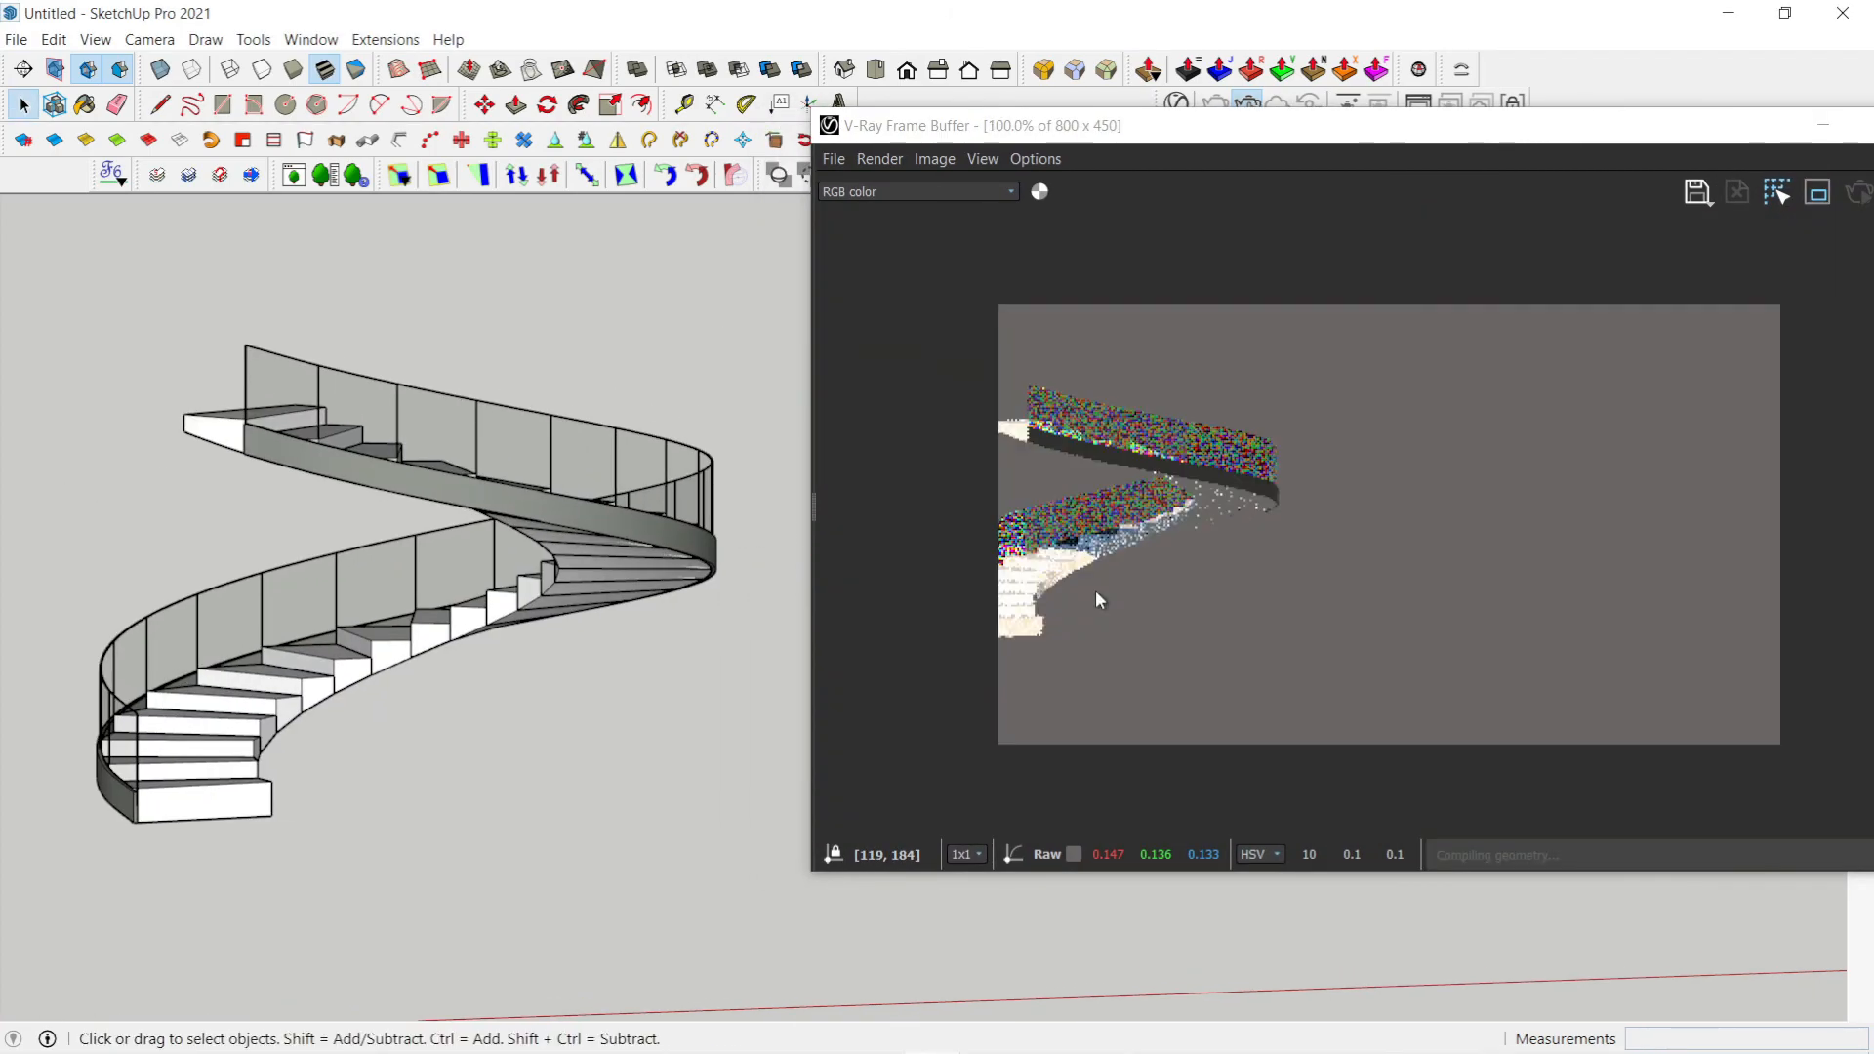
pyautogui.keyDown('shift'); pyautogui.moveTo(489, 476); pyautogui.dragTo(559, 479, button='middle'); pyautogui.keyUp('shift')
pyautogui.press('space')
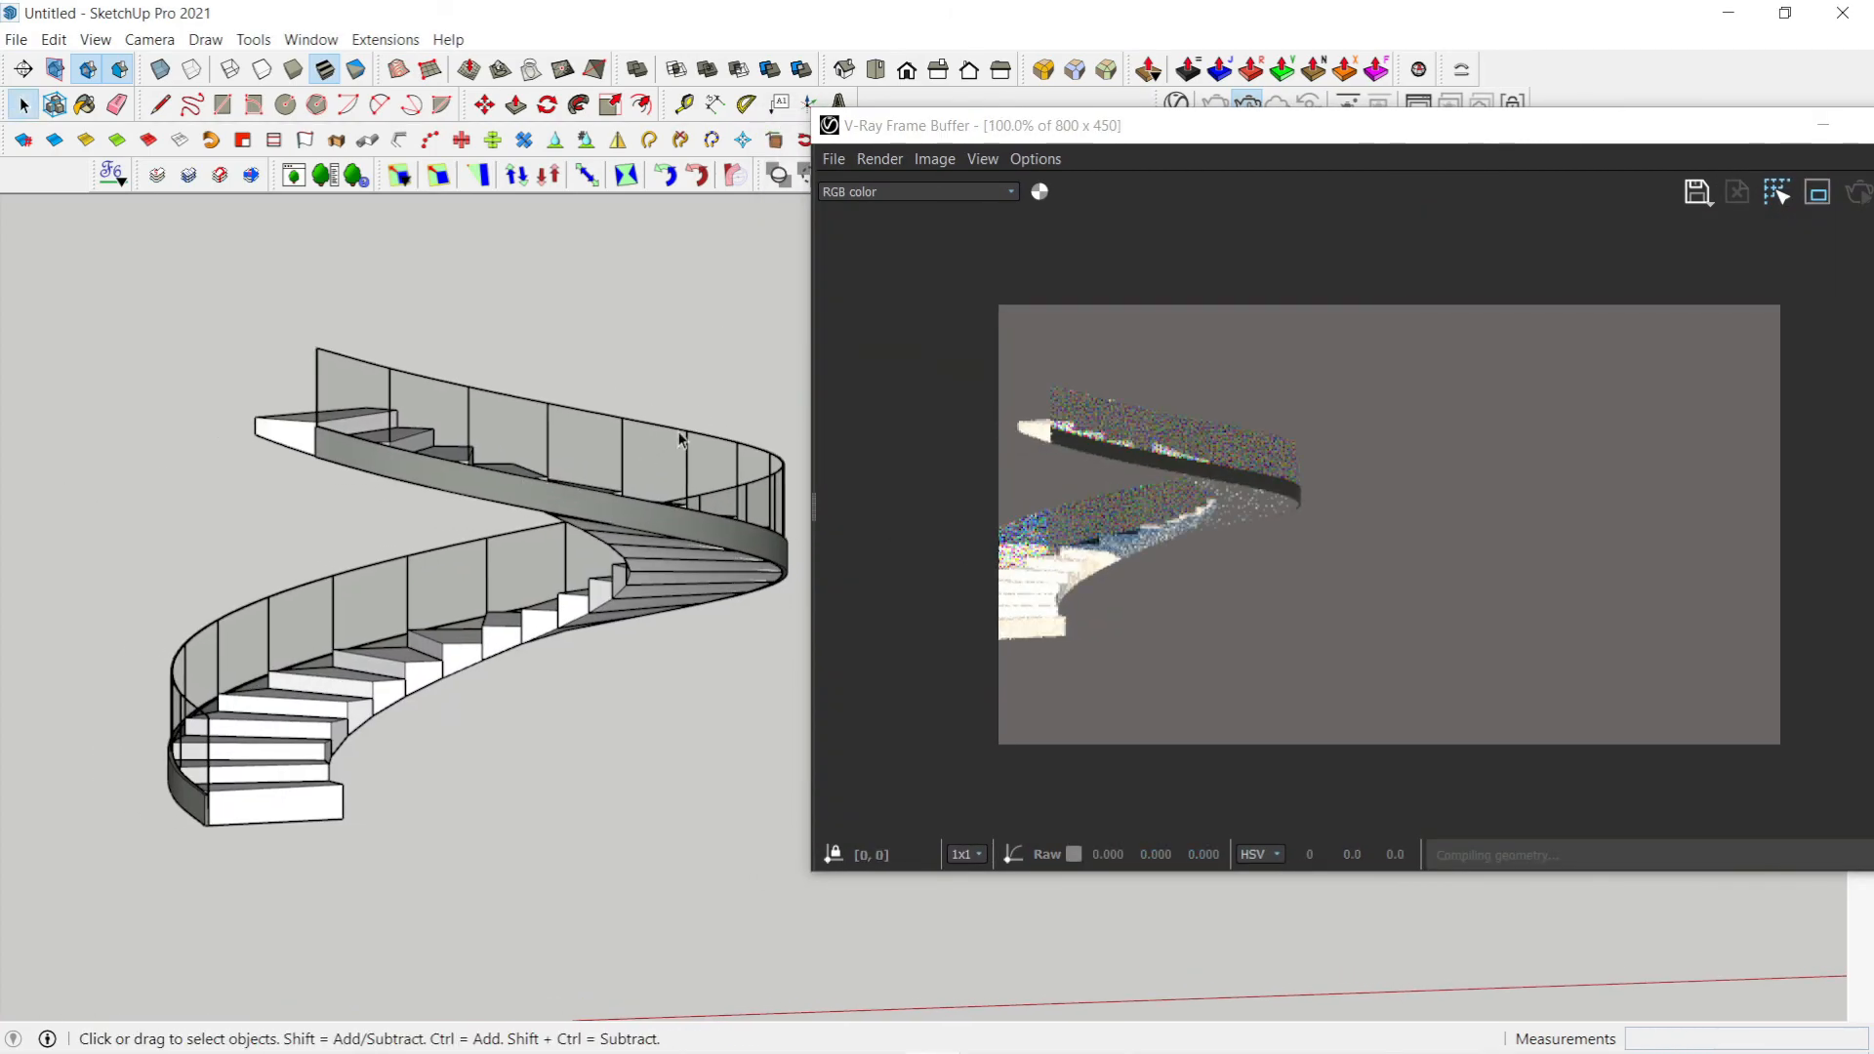
pyautogui.moveTo(811, 107); pyautogui.dragTo(1041, 180)
pyautogui.moveTo(1192, 210); pyautogui.dragTo(868, 144)
pyautogui.scroll(1, 988, 459)
pyautogui.moveTo(371, 598)
pyautogui.keyDown('shift'); pyautogui.mouseDown(button='middle')
pyautogui.moveTo(627, 598)
pyautogui.moveTo(828, 568)
pyautogui.mouseUp(button='middle'); pyautogui.keyUp('shift')
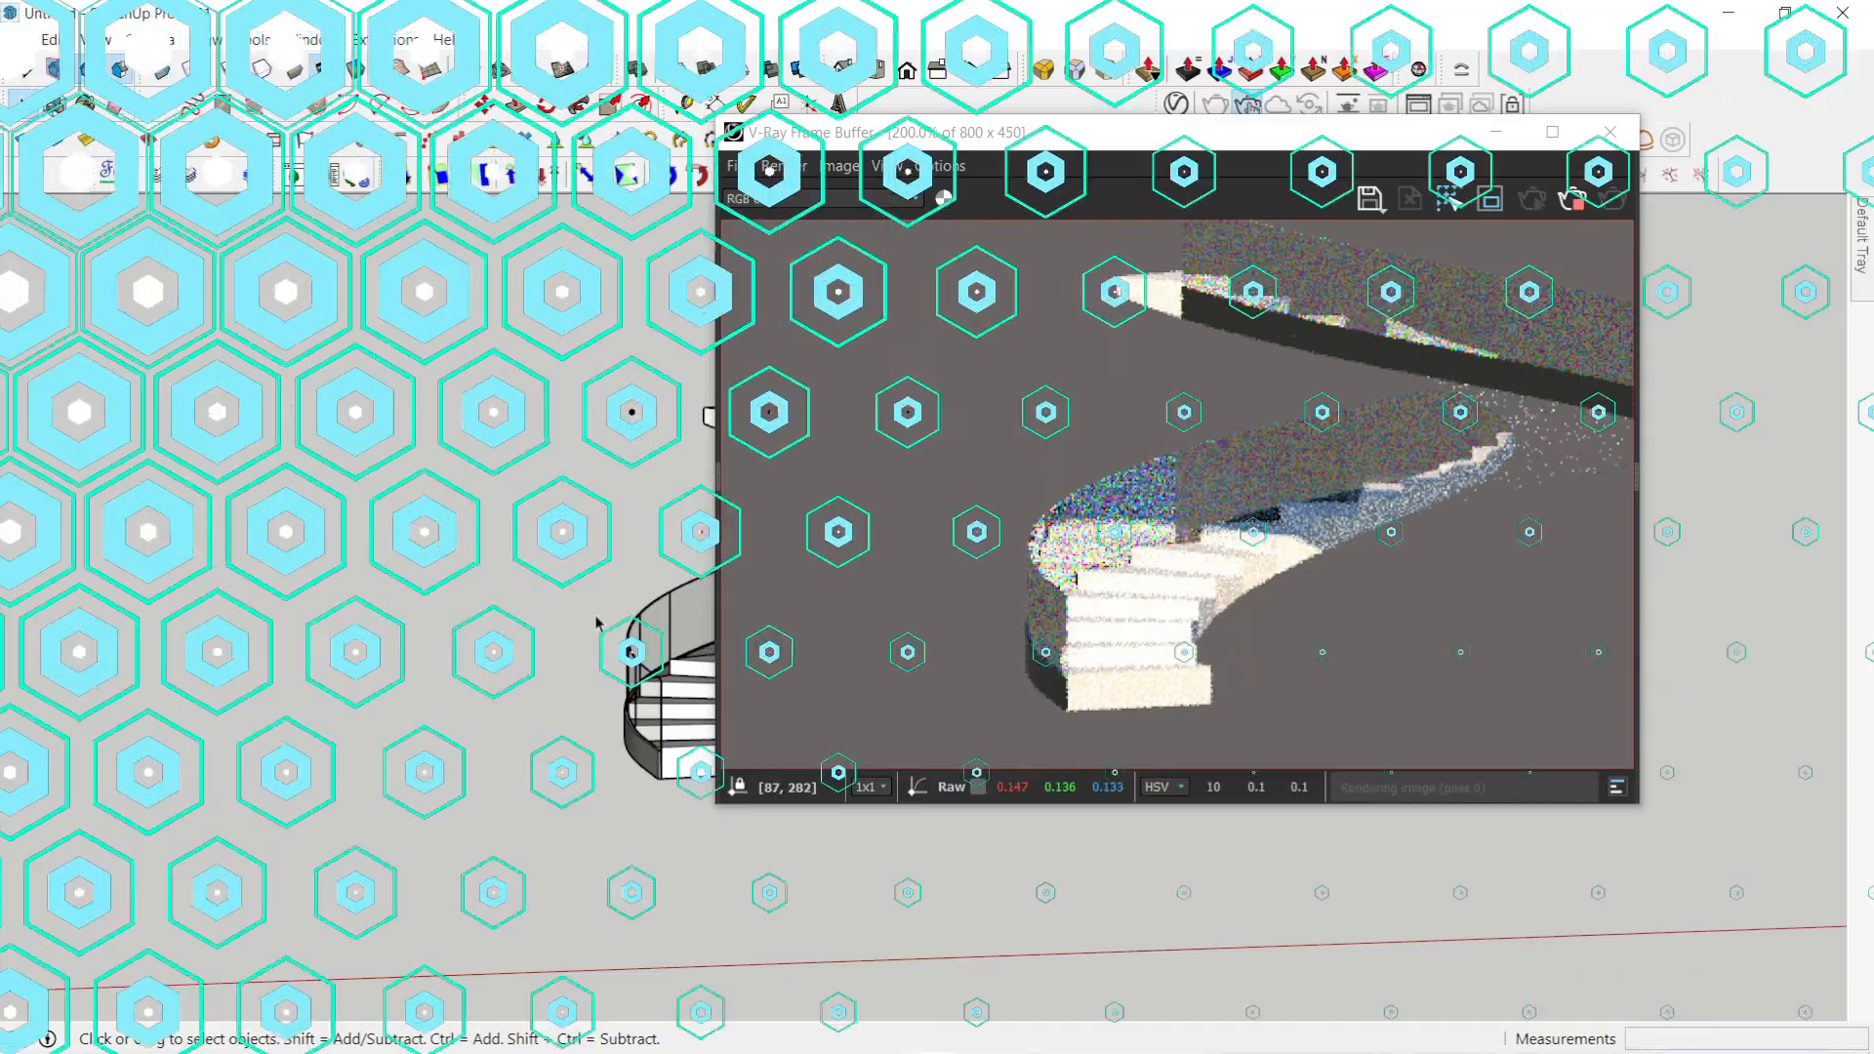